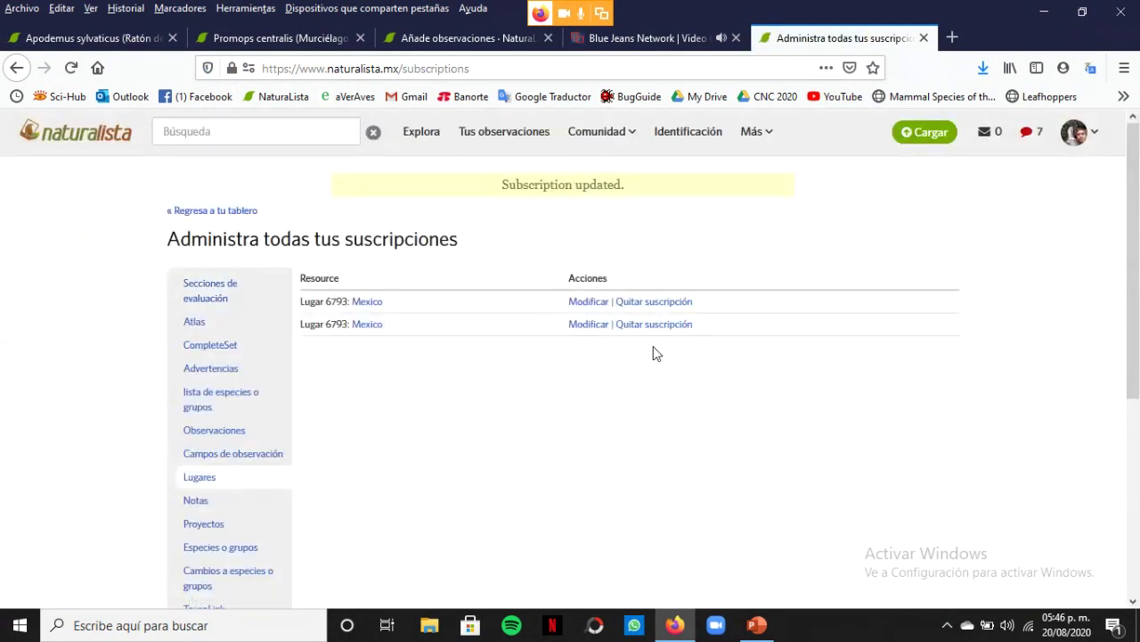
Leave the subscriptions page and return to the personal dashboard
click(232, 215)
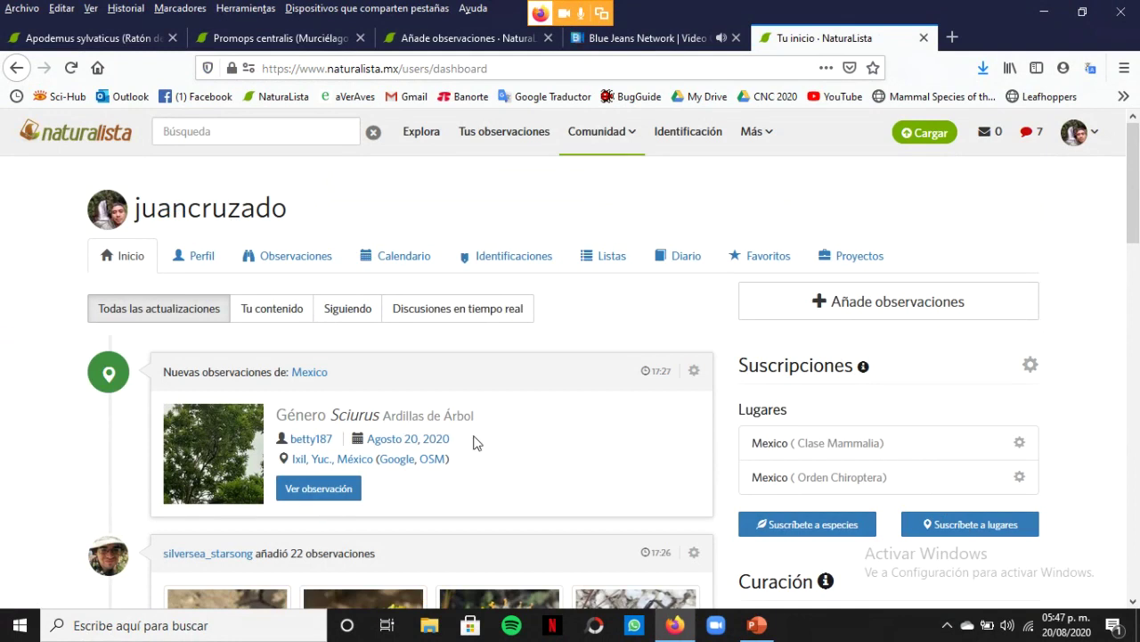
Browse the real-time discussions feed of new observation comments, then go to the profile page
click(475, 312)
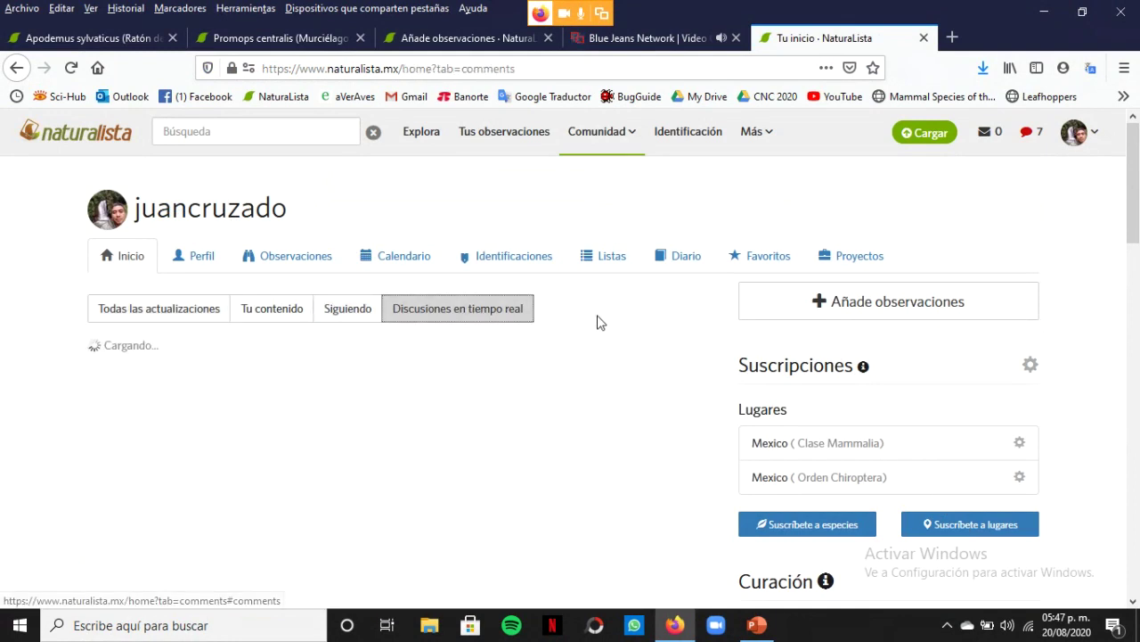
scroll(598, 321, down, 1)
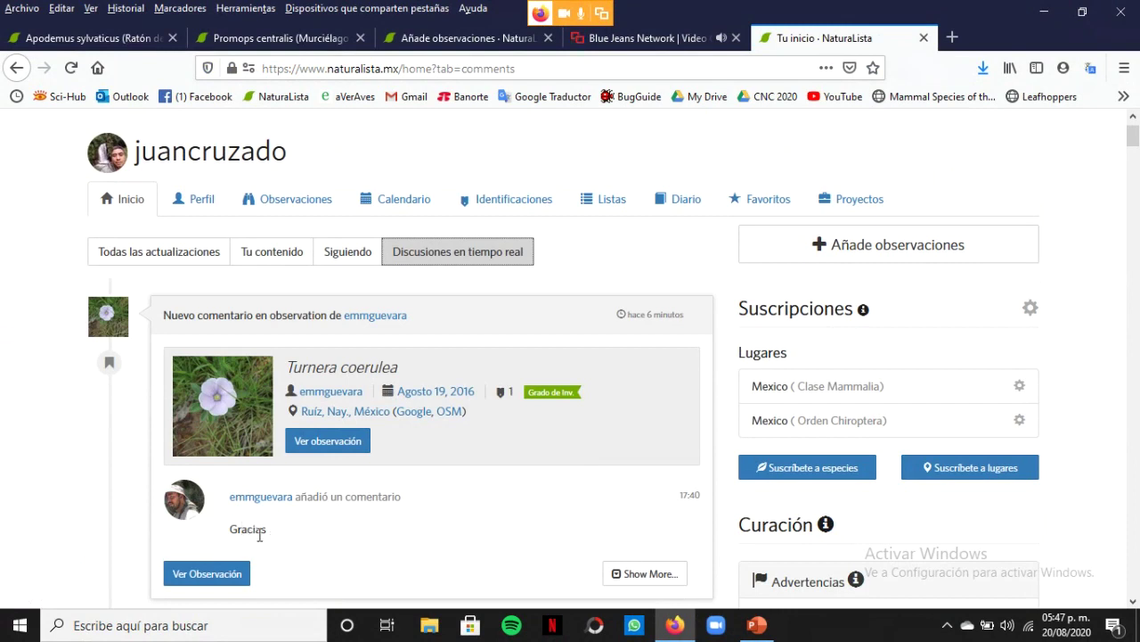
scroll(312, 432, down, 1)
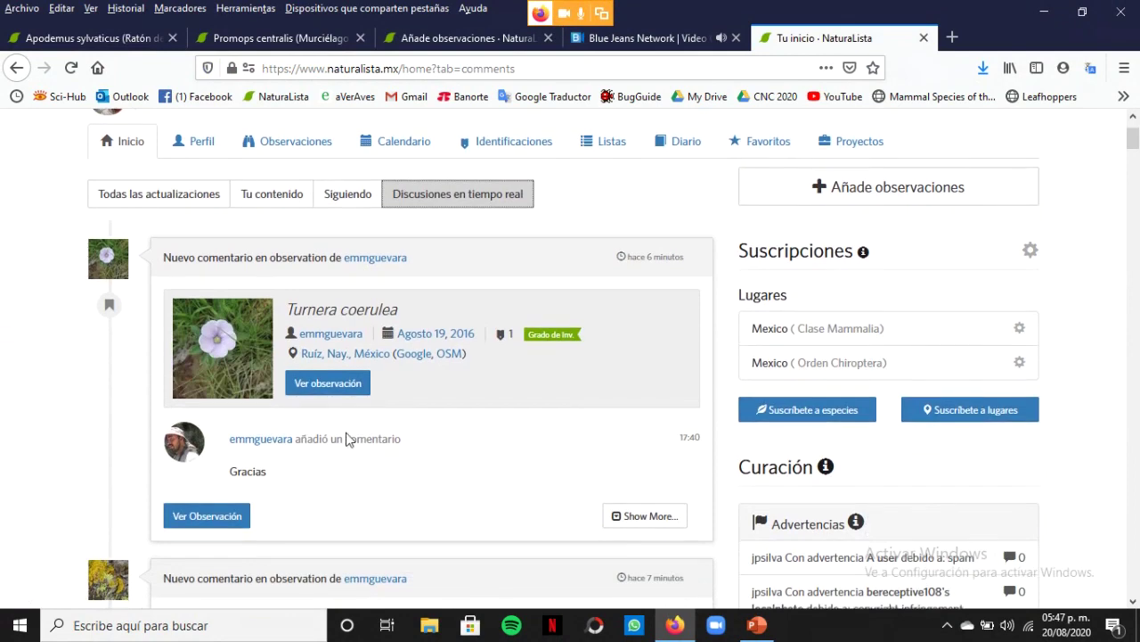
scroll(303, 418, down, 5)
scroll(357, 382, down, 4)
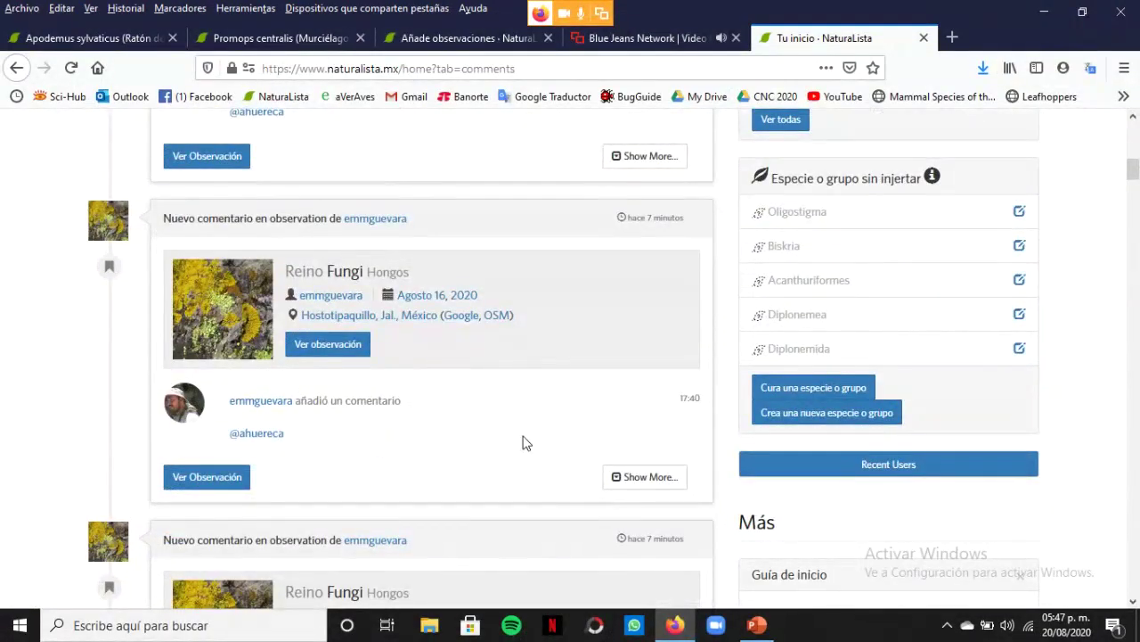
scroll(540, 460, down, 2)
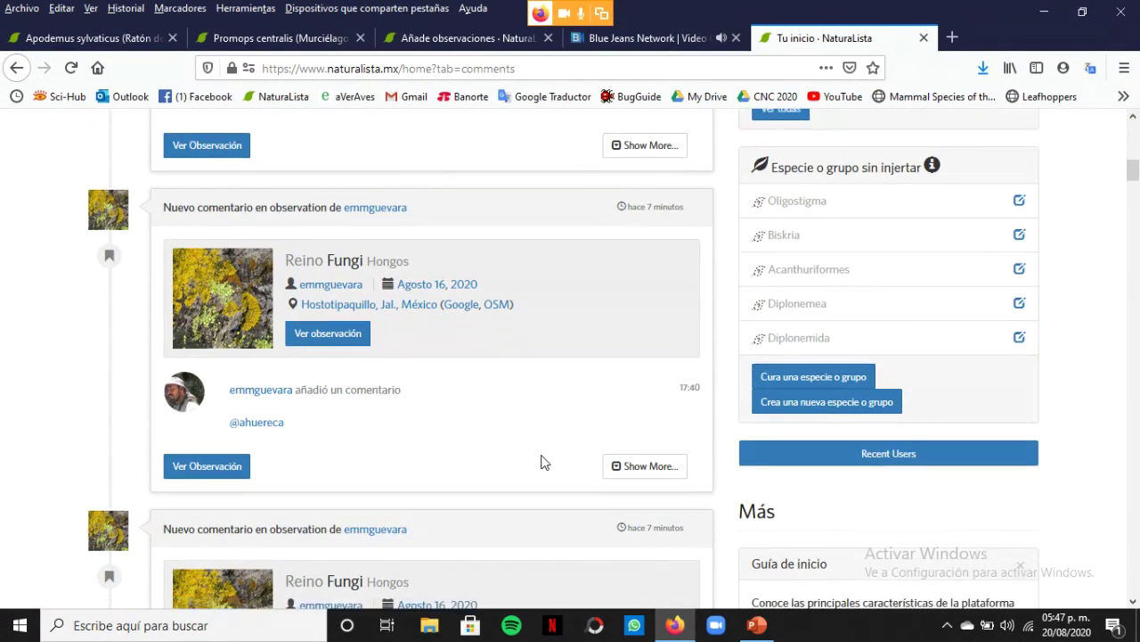
scroll(545, 462, down, 3)
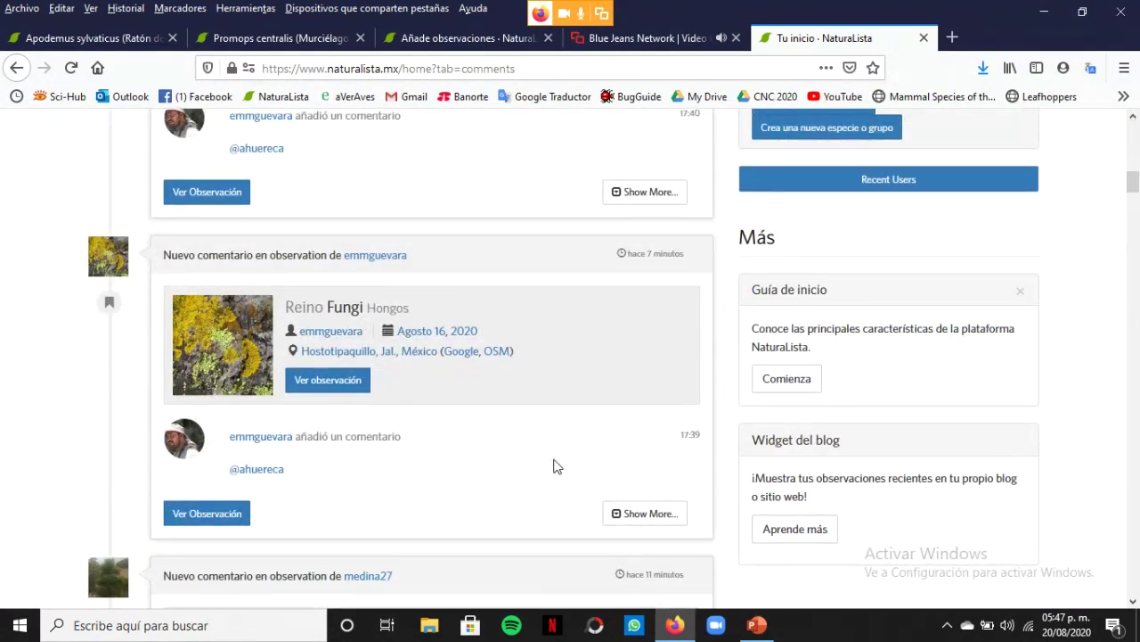
scroll(562, 468, down, 3)
scroll(569, 472, down, 4)
scroll(568, 474, up, 12)
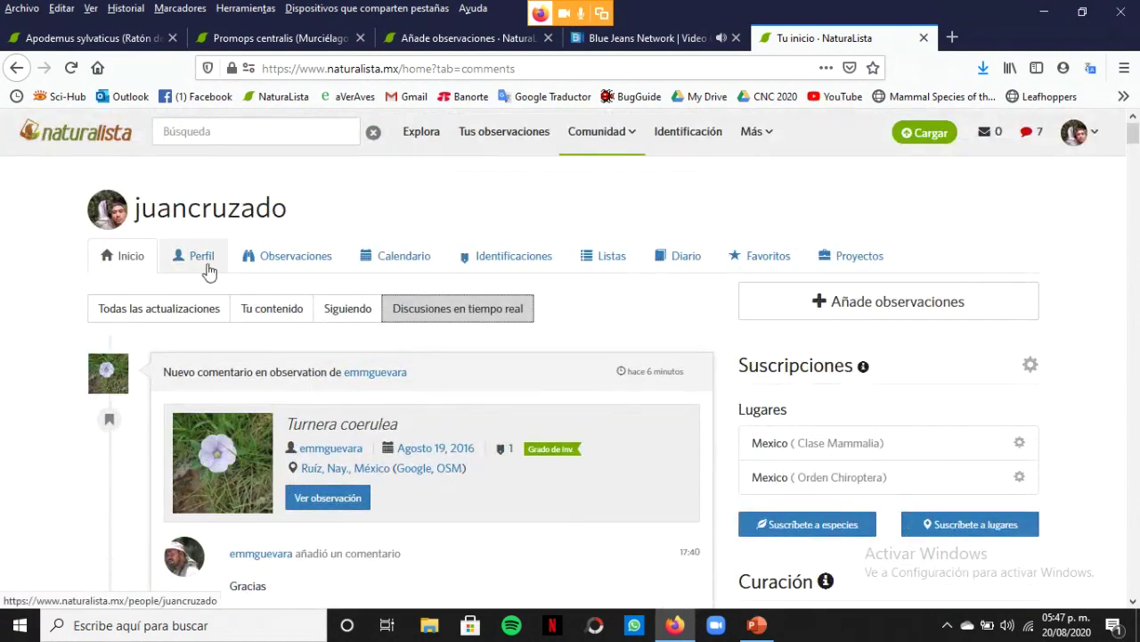
click(207, 269)
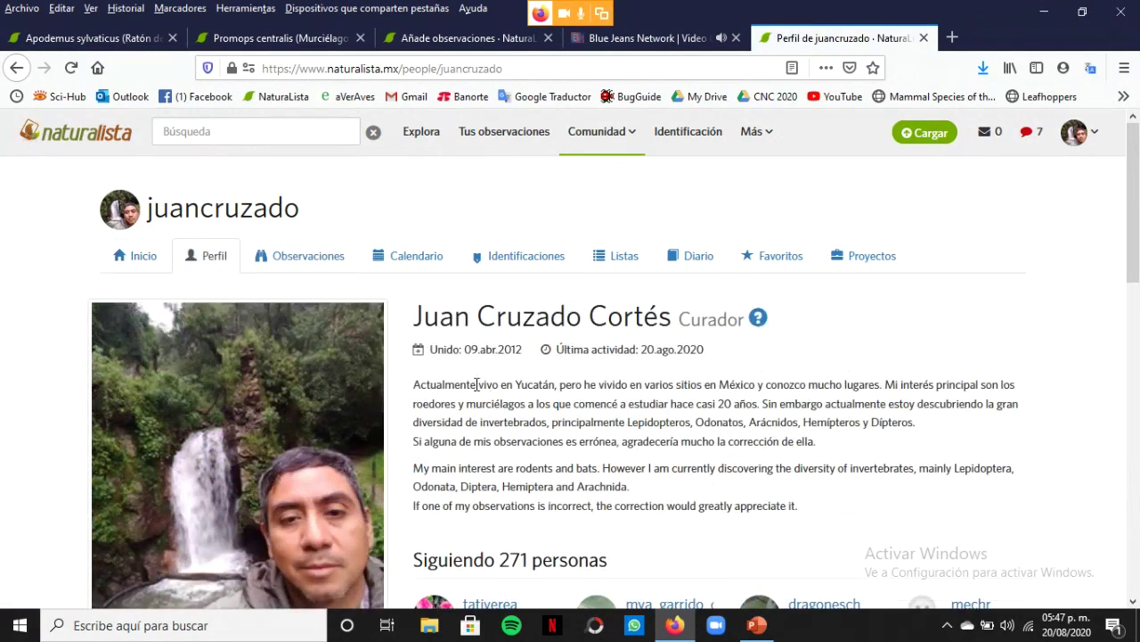
Open Configuración de la cuenta from the avatar menu and inspect the username field
click(1097, 135)
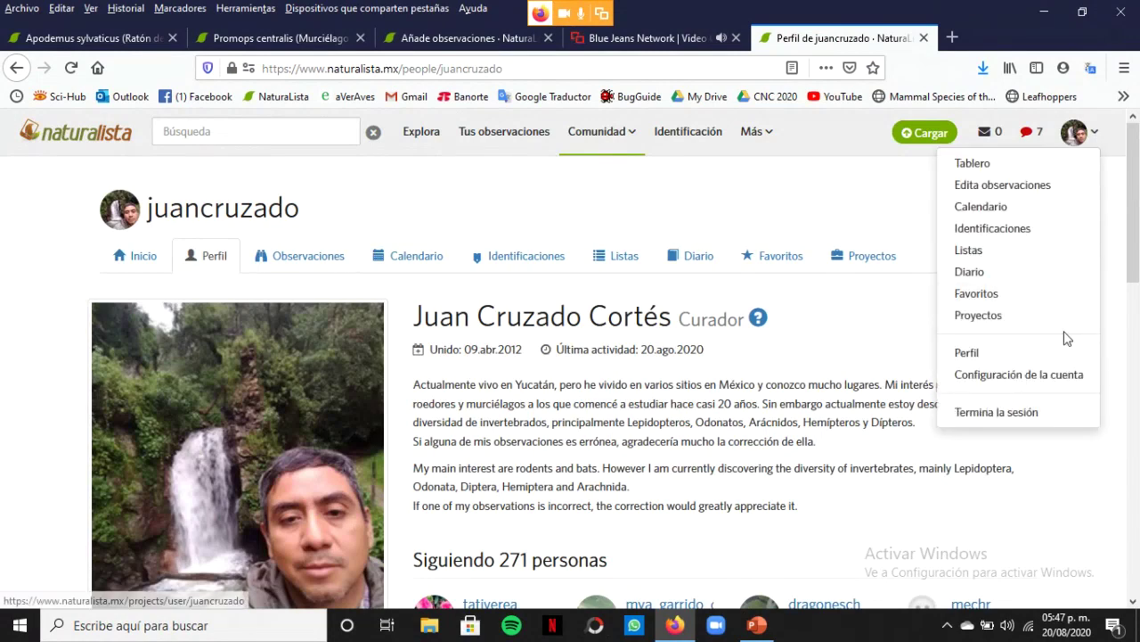
click(1048, 375)
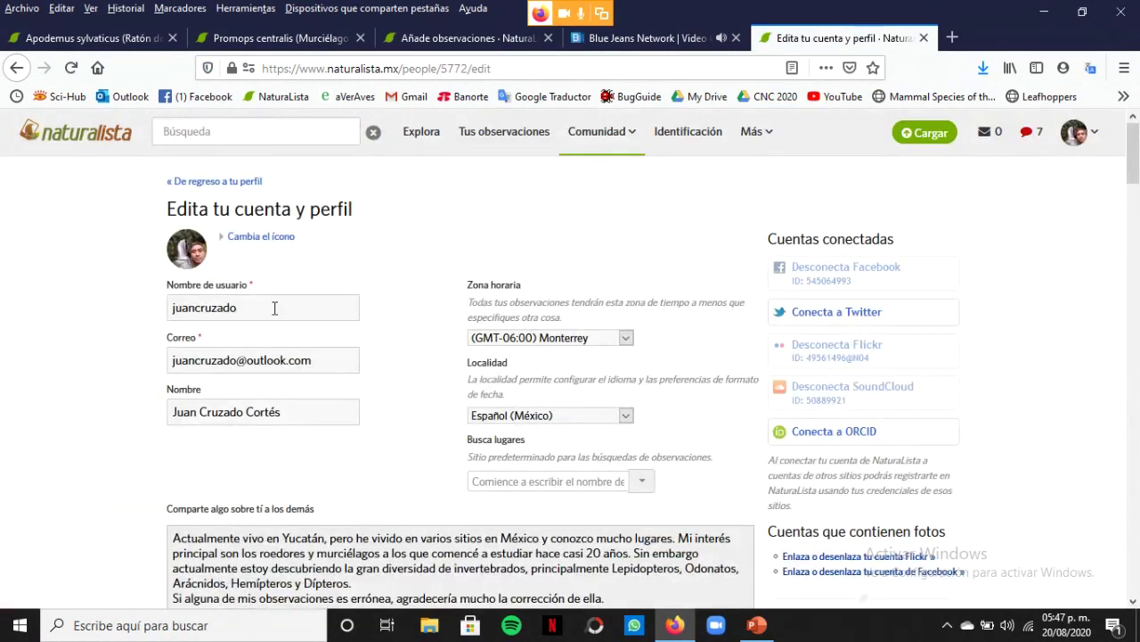
drag(275, 307, 102, 321)
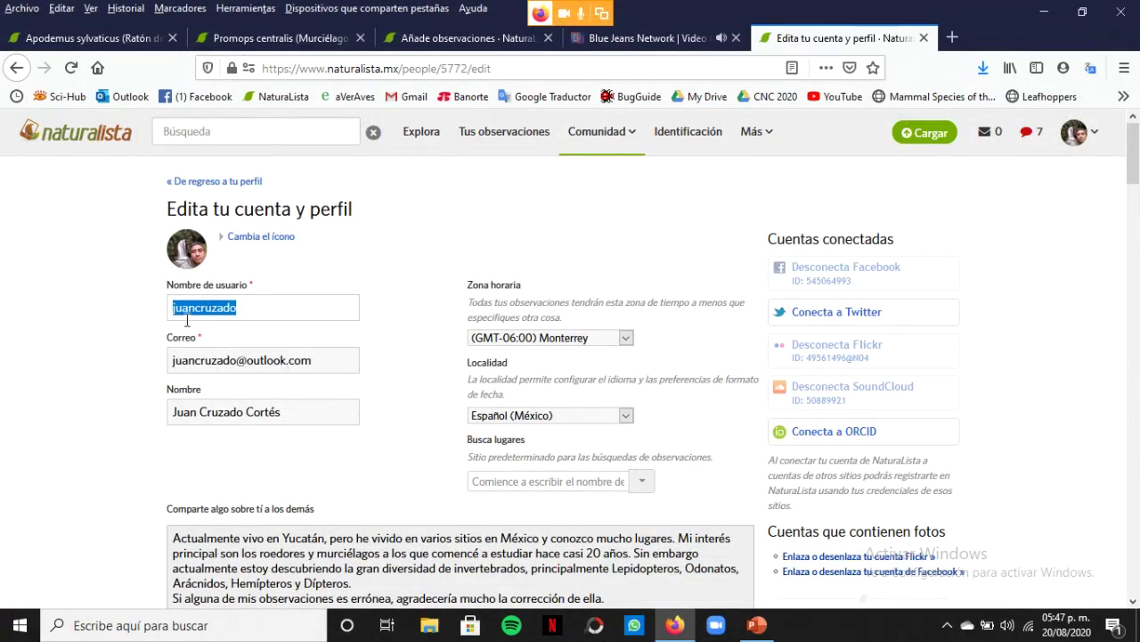
click(264, 308)
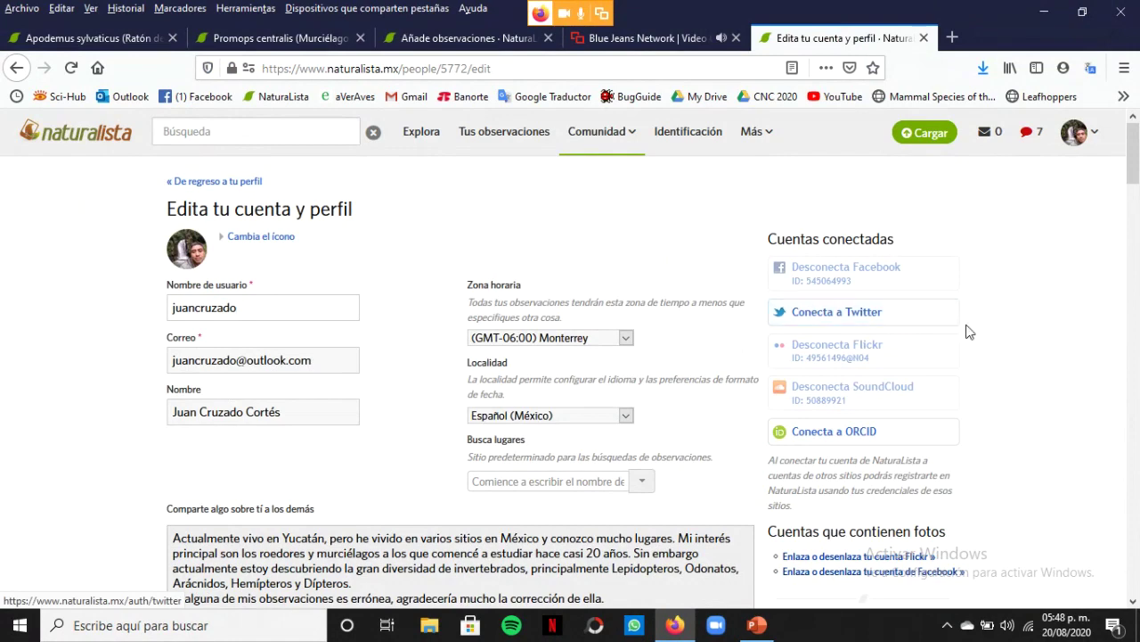
Review the bilingual about-me bio and scroll on to the email notification settings
scroll(971, 352, down, 2)
scroll(973, 352, down, 2)
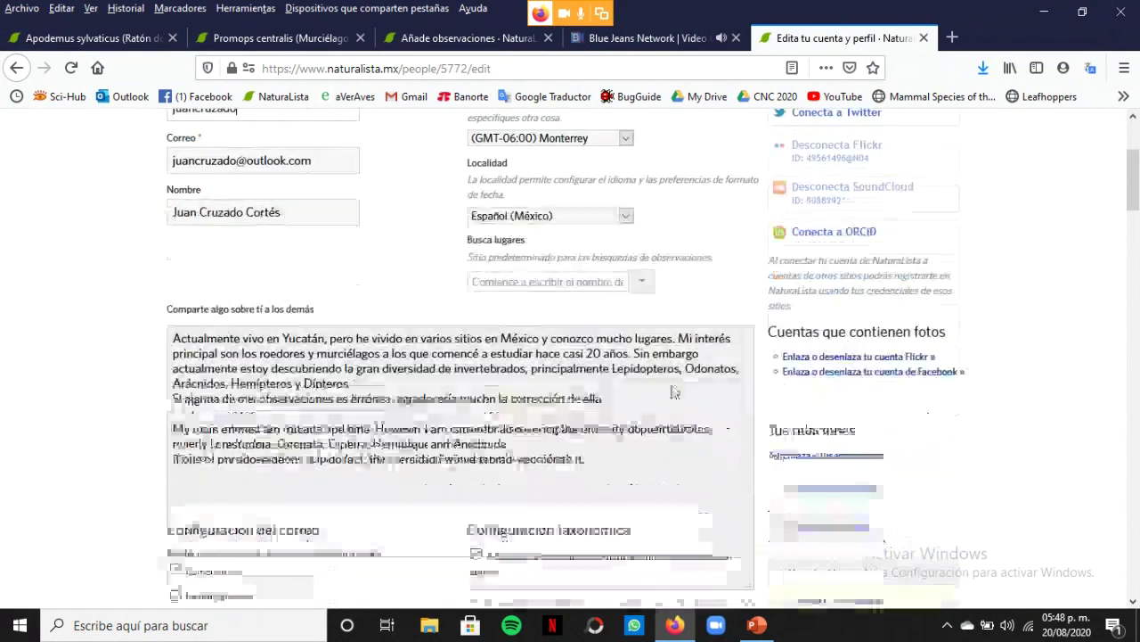
click(184, 307)
drag(185, 307, 615, 441)
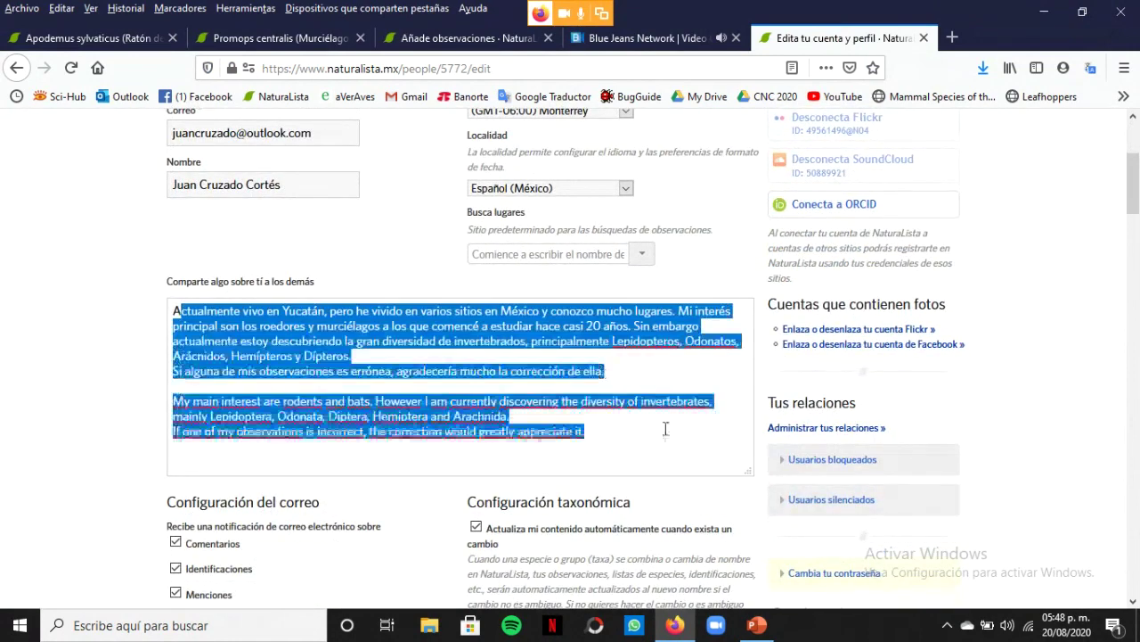
click(621, 422)
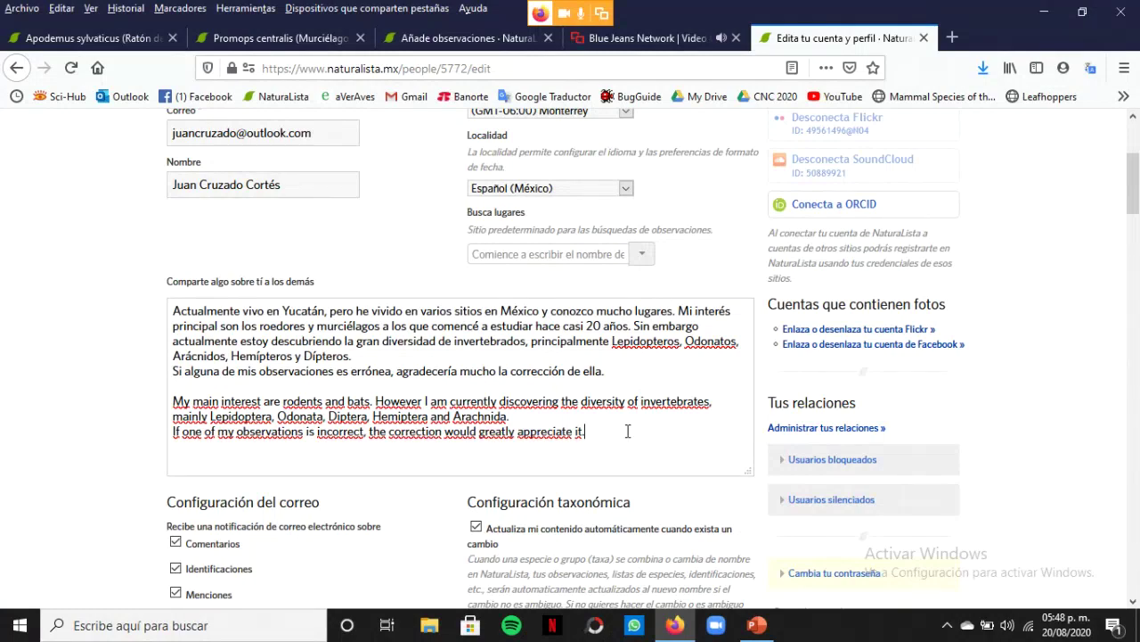
scroll(633, 435, down, 3)
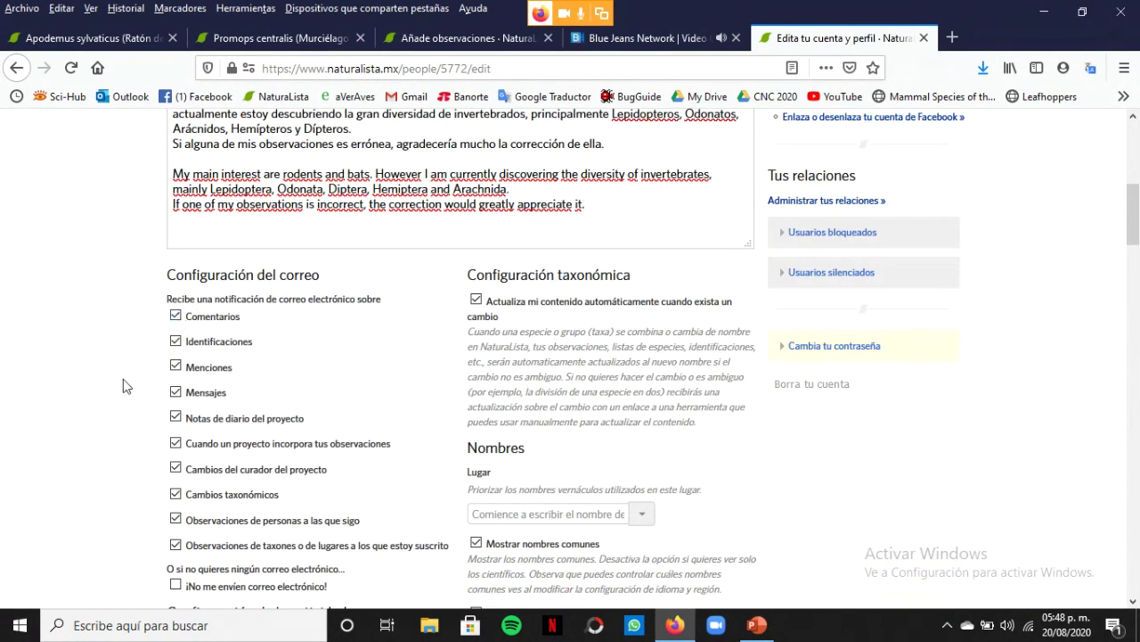
scroll(137, 361, down, 1)
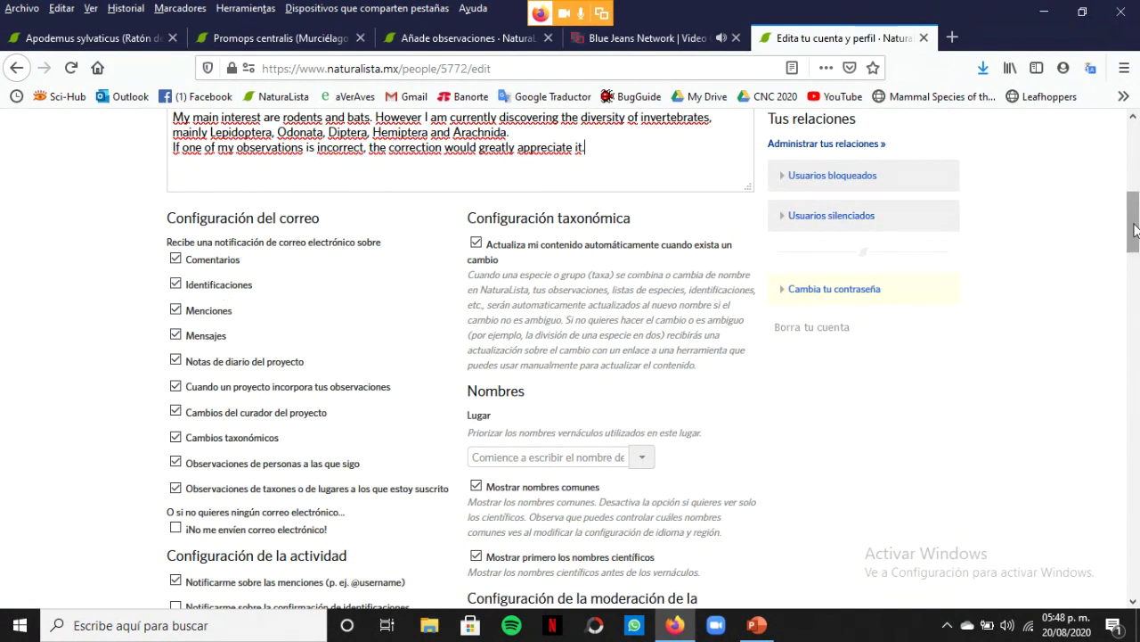
drag(1134, 230, 1134, 245)
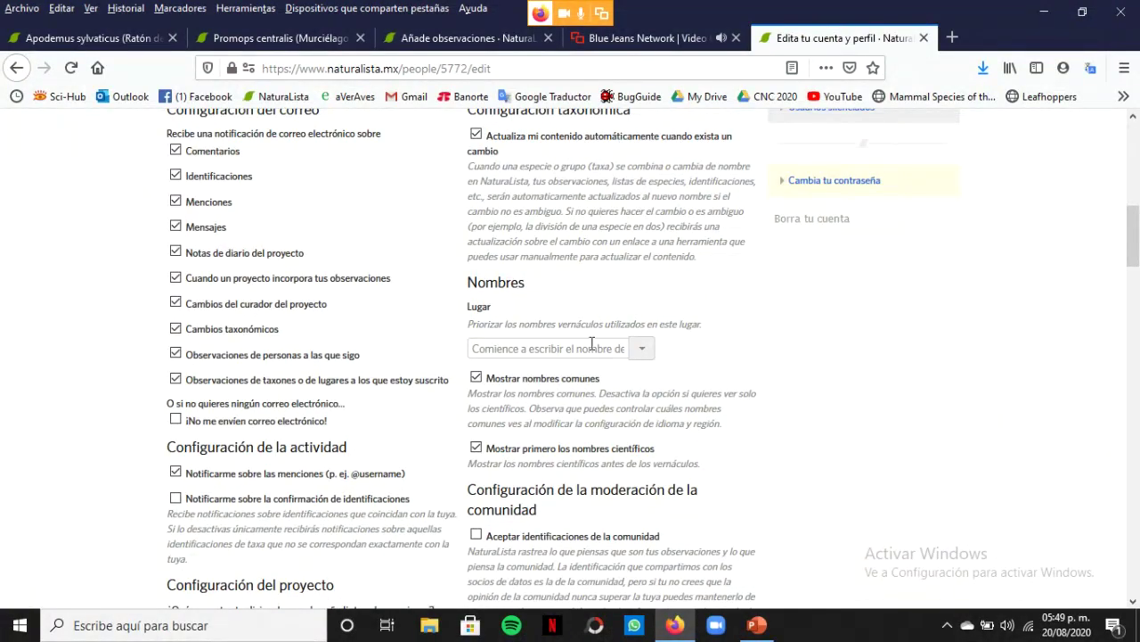
scroll(1135, 225, up, 1)
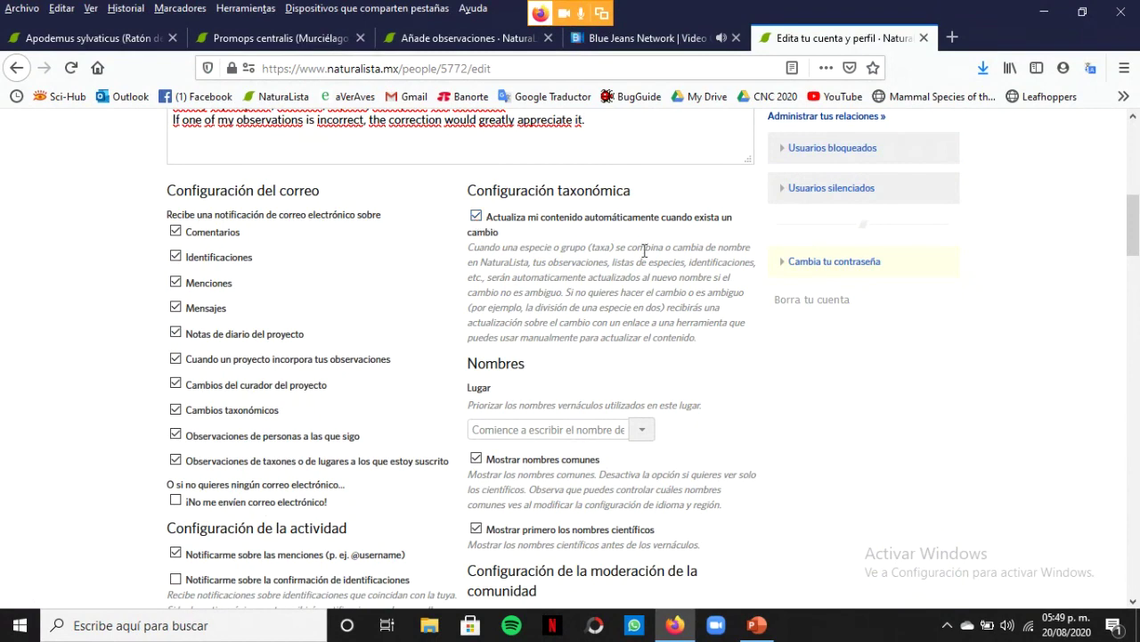
drag(1134, 214, 1138, 265)
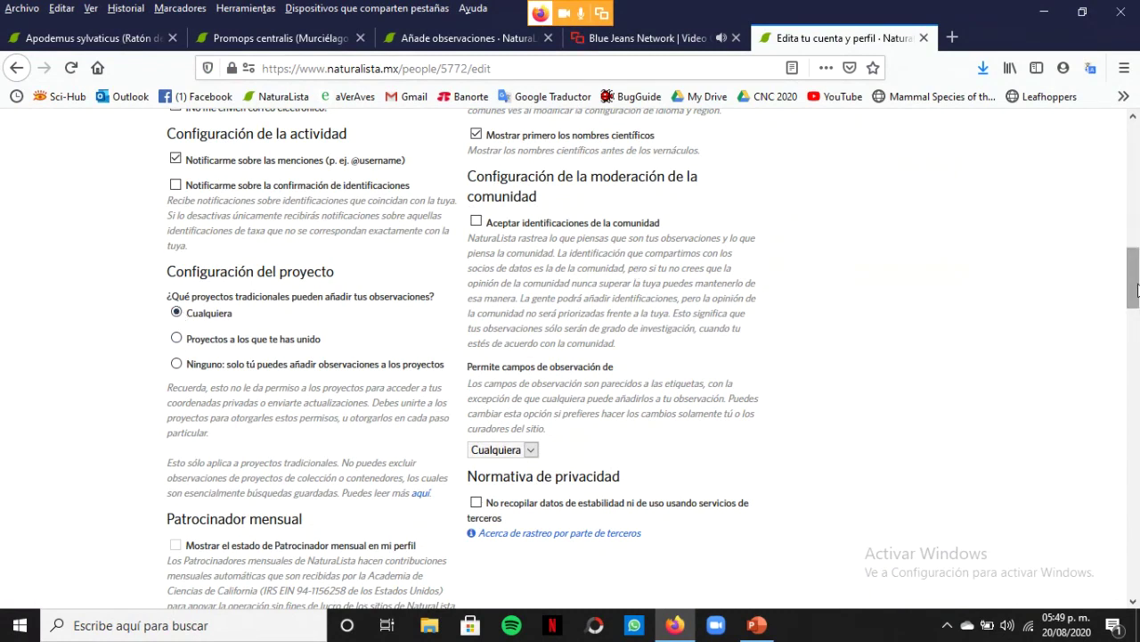
drag(1135, 292, 1135, 301)
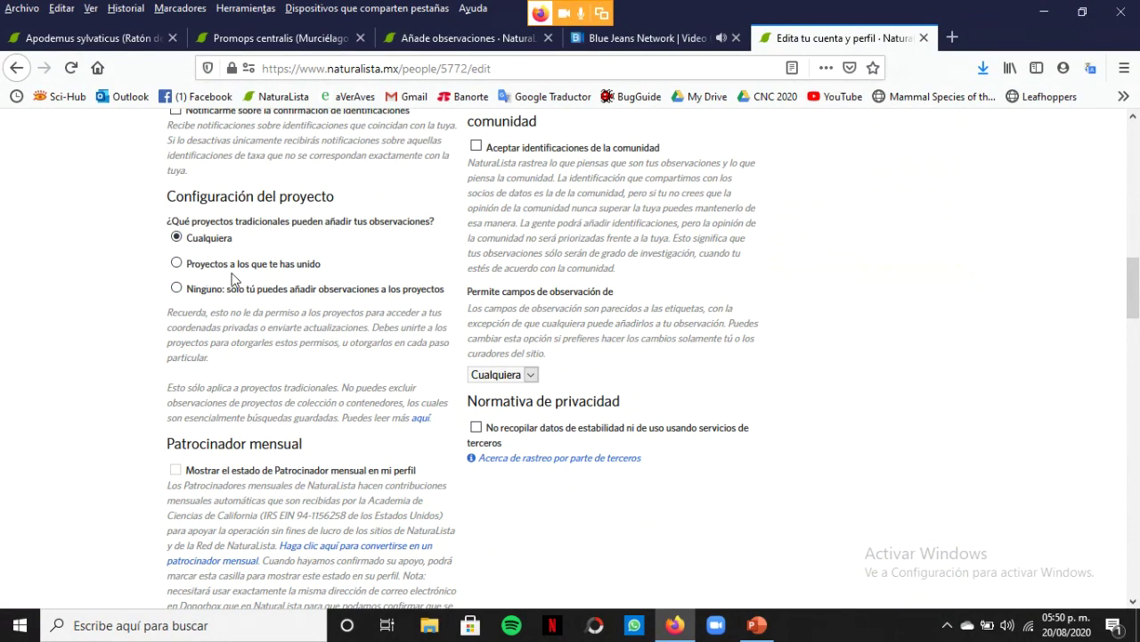
drag(1137, 286, 1136, 363)
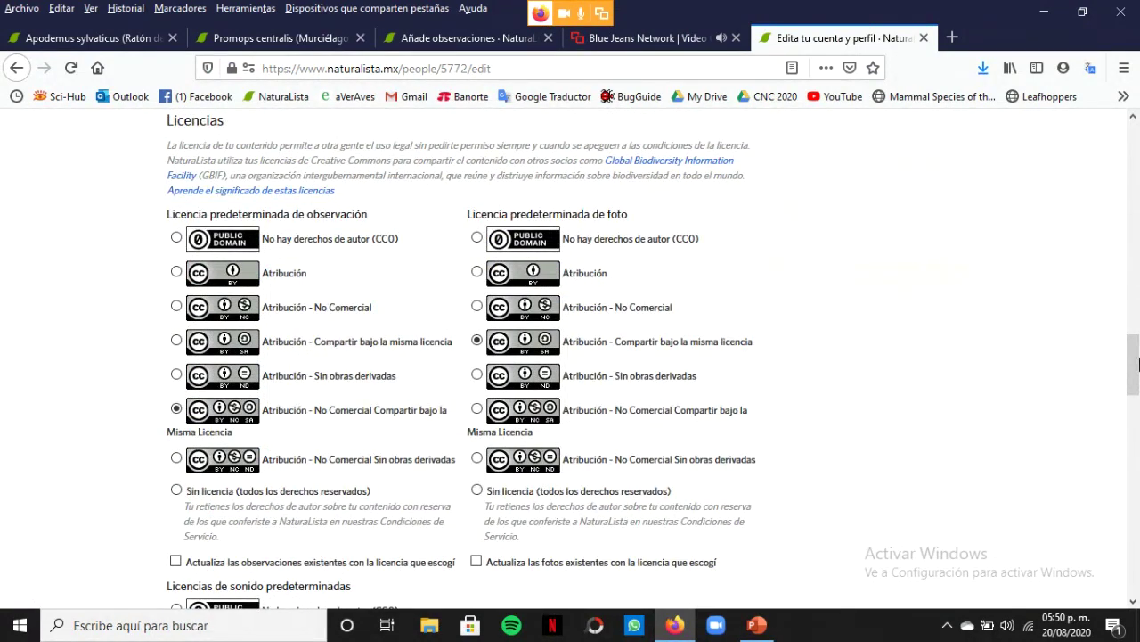
Review the licence and network affiliation sections, keep naturalista, and save the settings
mouse_move(1137, 363)
mouse_down()
mouse_move(1137, 389)
mouse_move(1137, 363)
mouse_up()
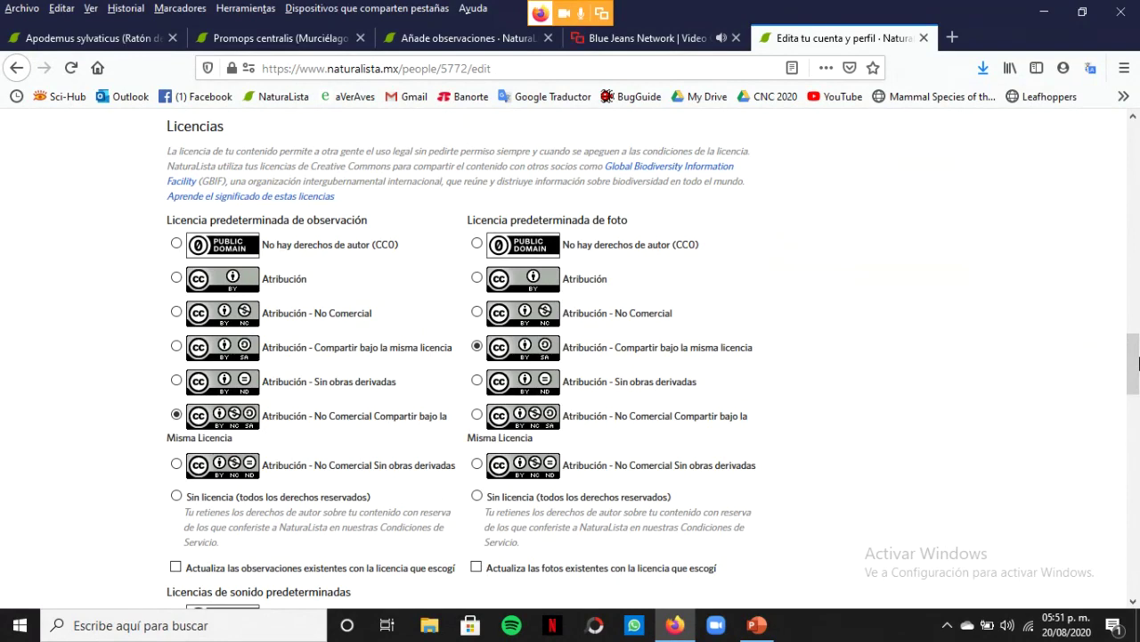
scroll(1040, 396, down, 4)
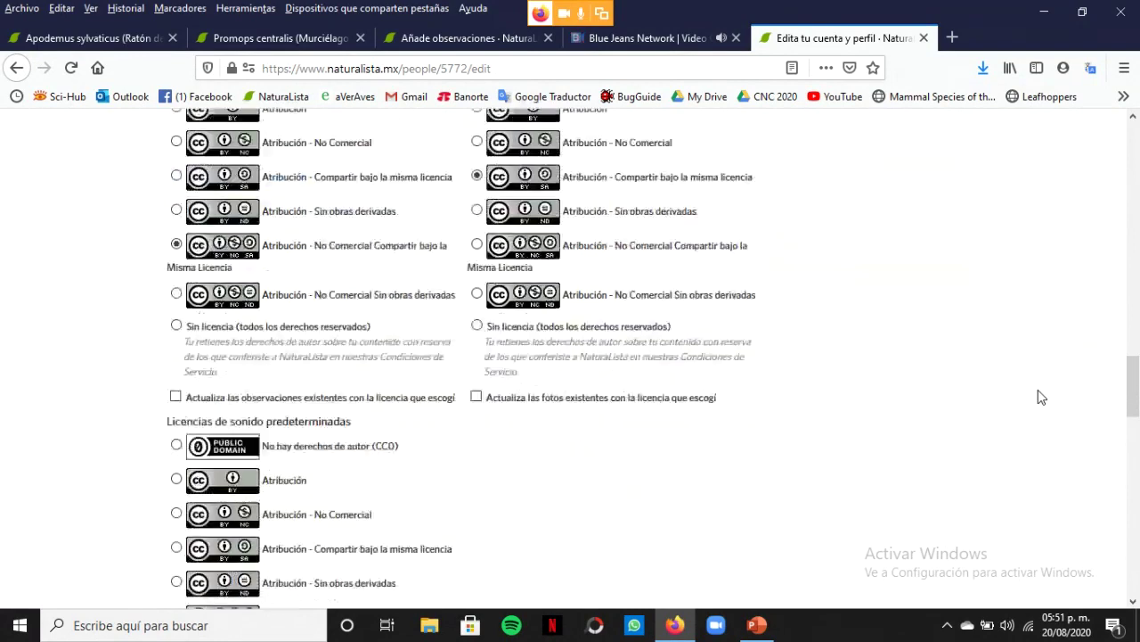
scroll(1042, 397, down, 6)
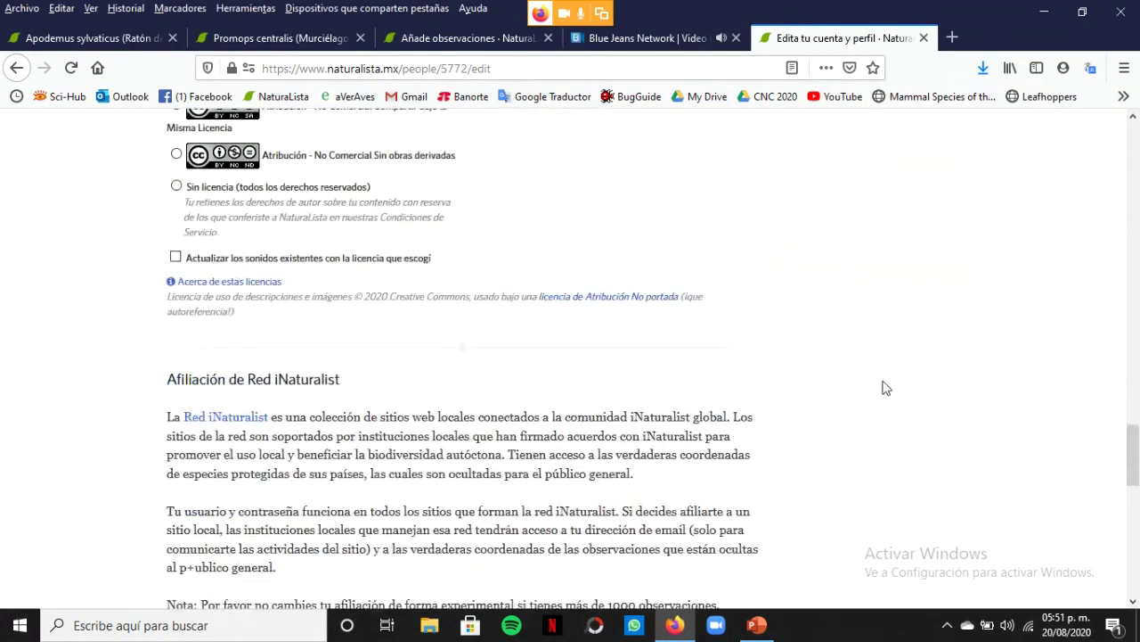
scroll(962, 387, down, 3)
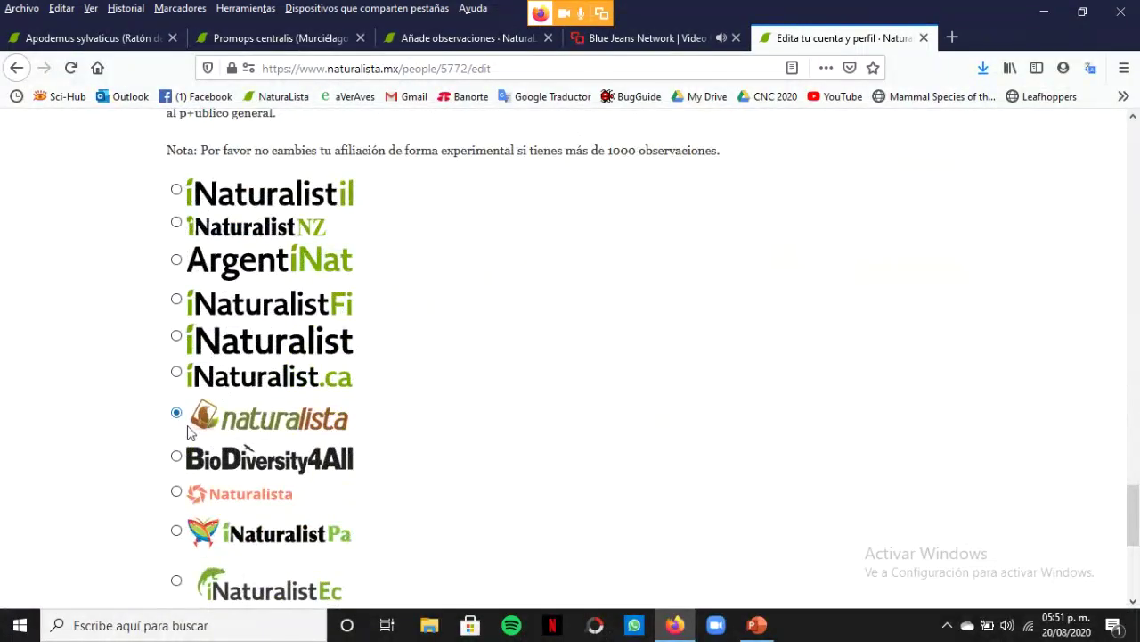
scroll(341, 415, down, 3)
scroll(335, 443, up, 2)
scroll(335, 437, up, 2)
scroll(343, 409, down, 1)
scroll(412, 357, down, 2)
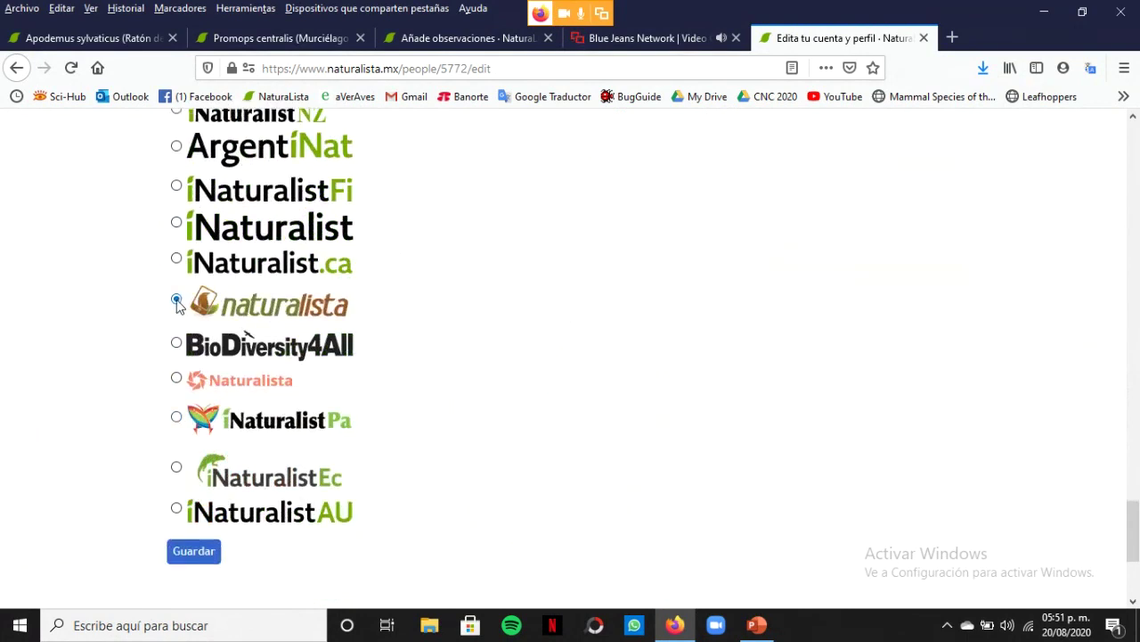
click(204, 560)
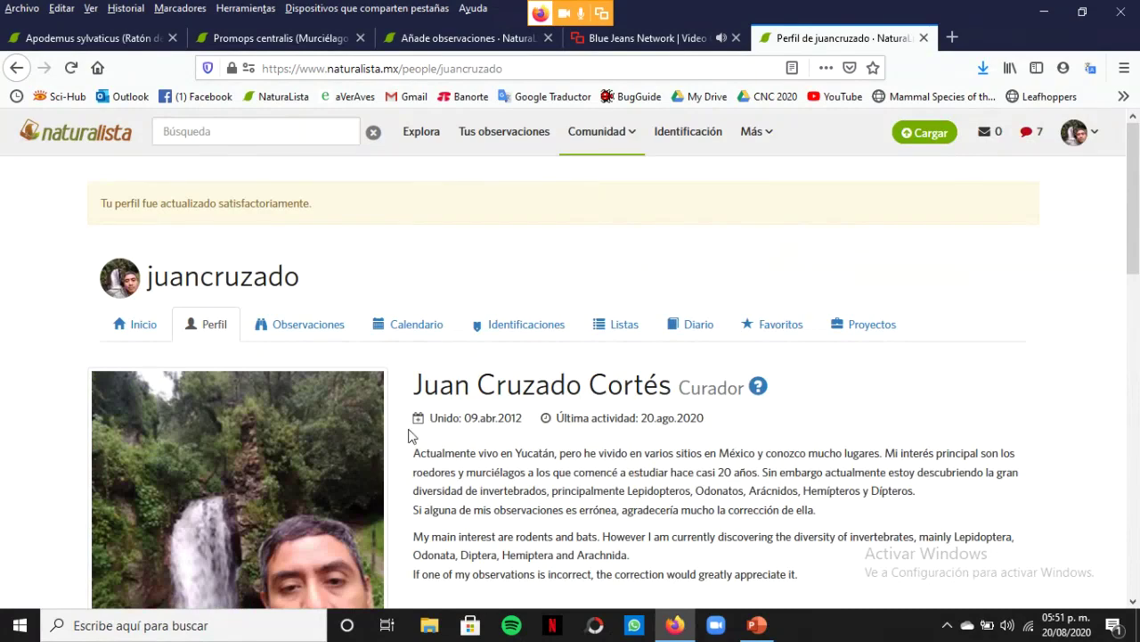
Reopen account settings, expand Cambia el ícono, and save, returning to the public profile
scroll(743, 376, down, 2)
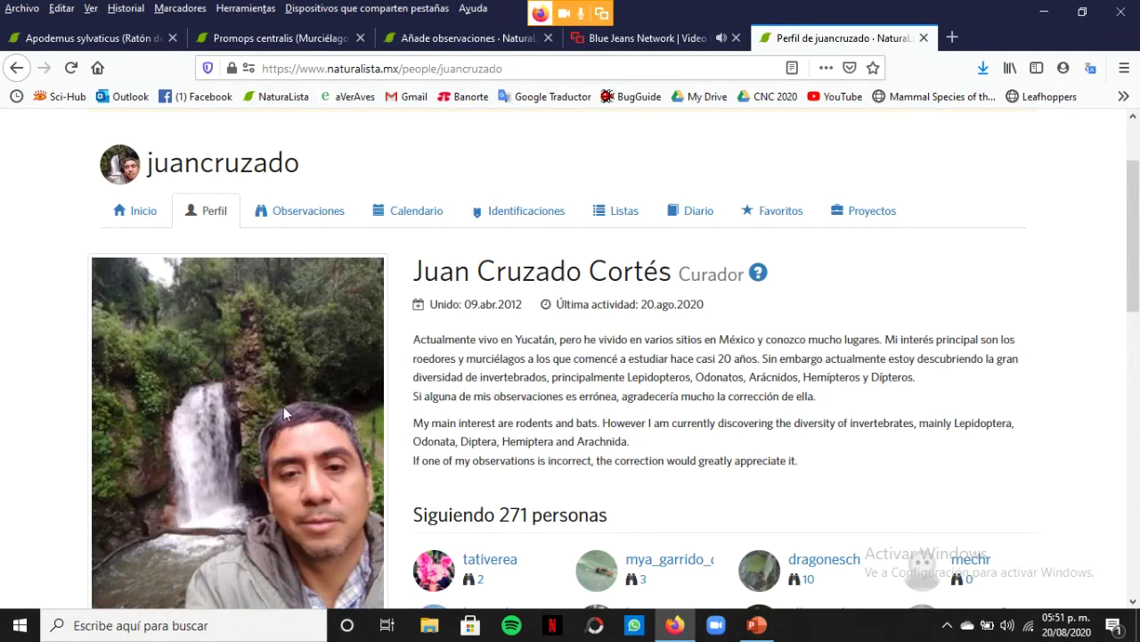
scroll(1074, 410, up, 2)
mouse_move(1102, 140)
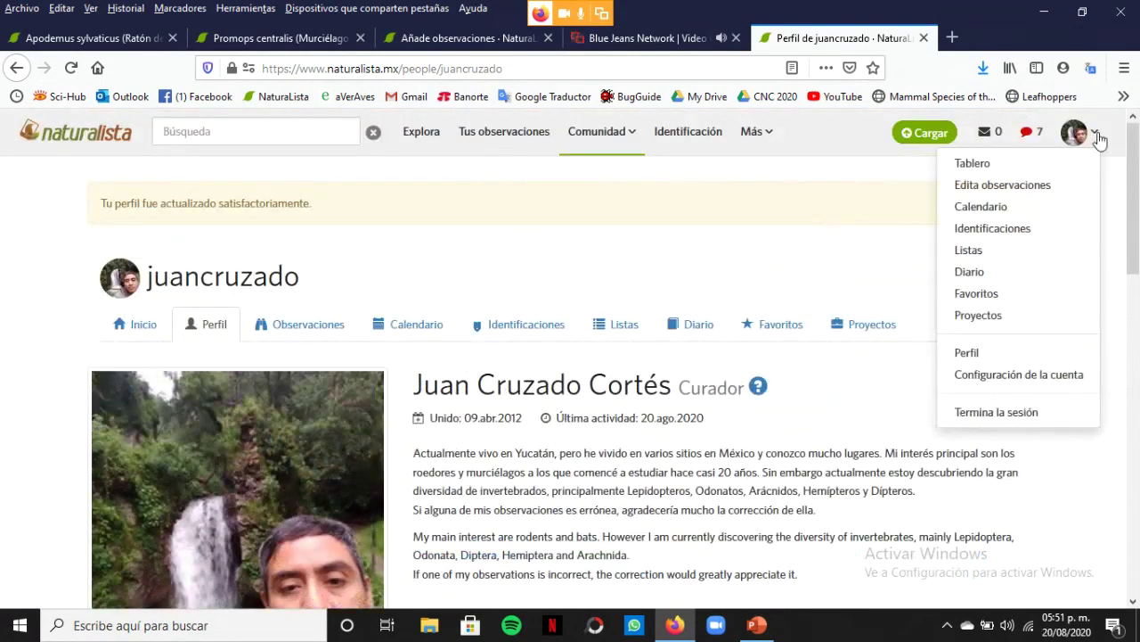
click(1028, 382)
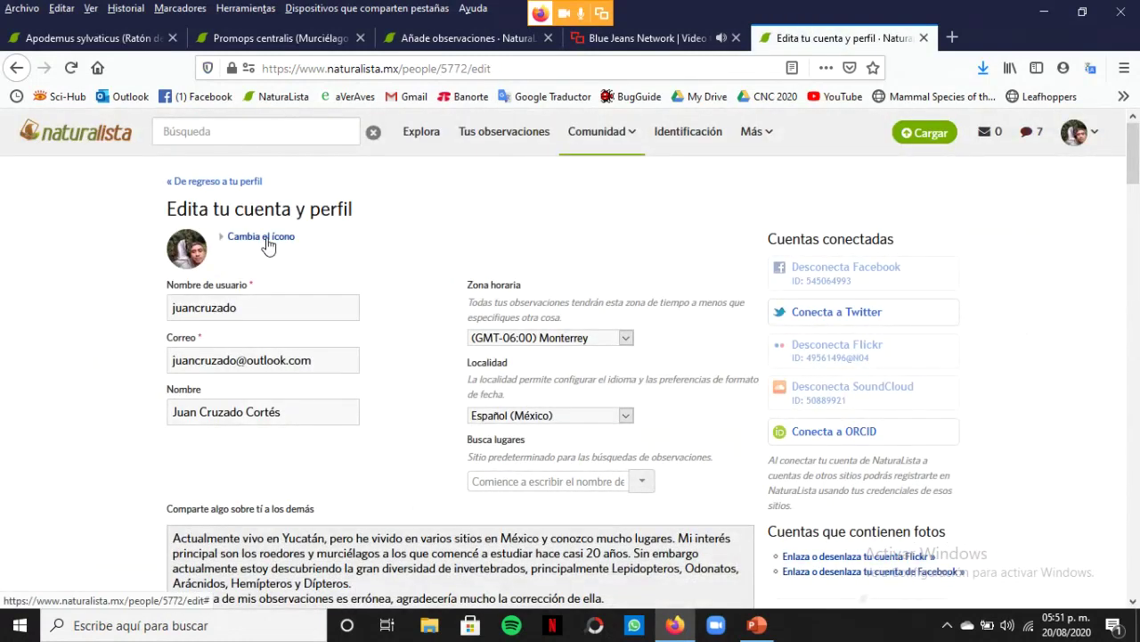
click(266, 241)
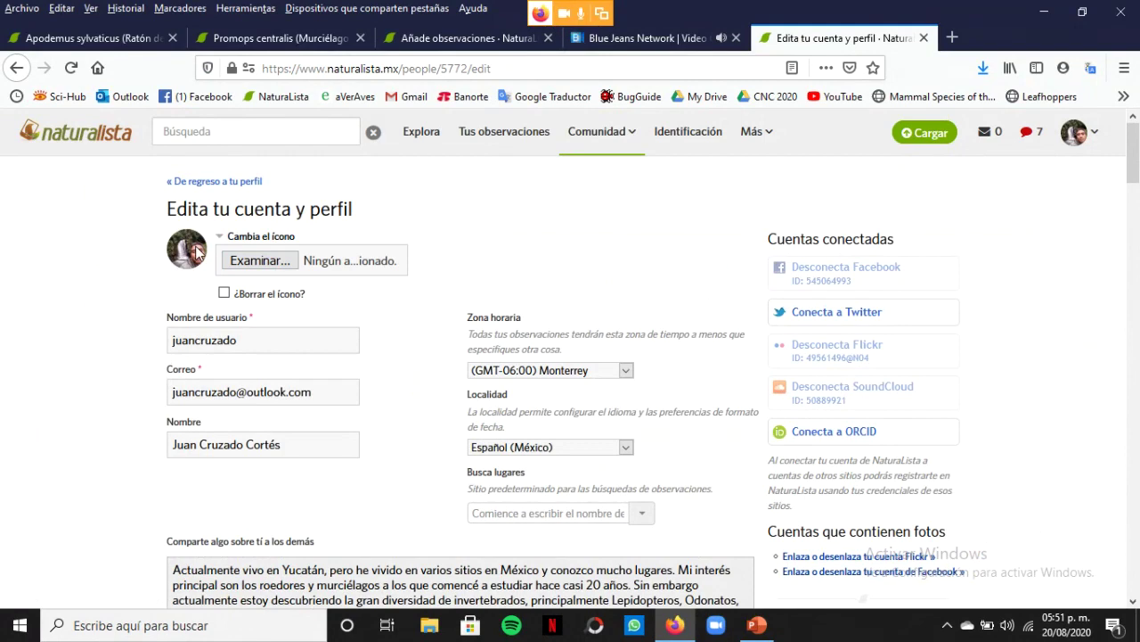
scroll(100, 412, down, 10)
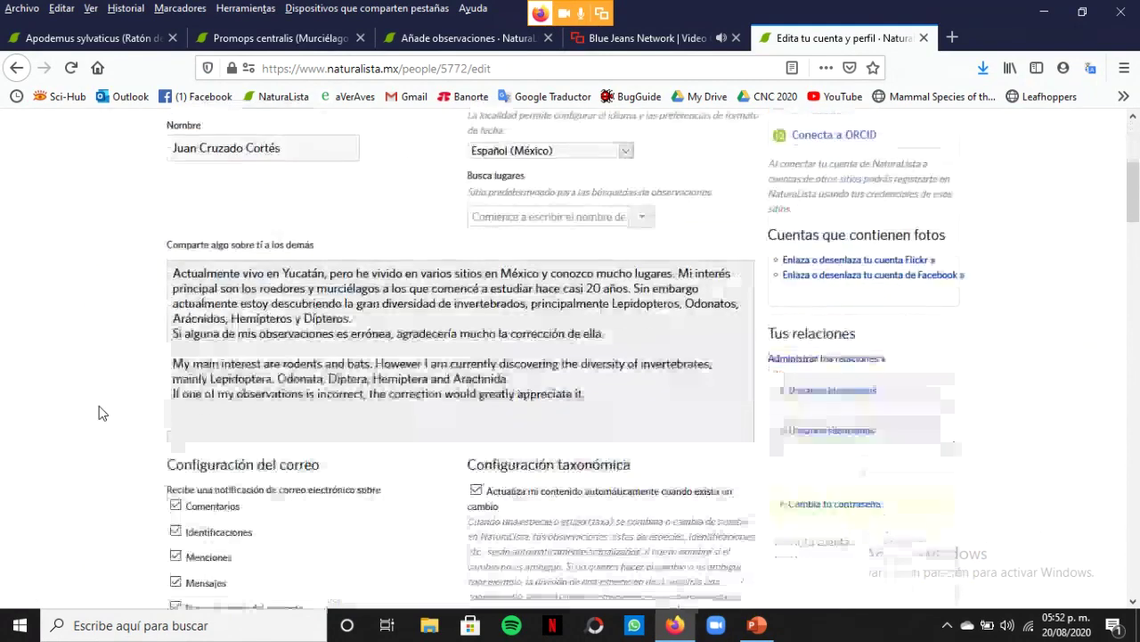
scroll(101, 411, down, 15)
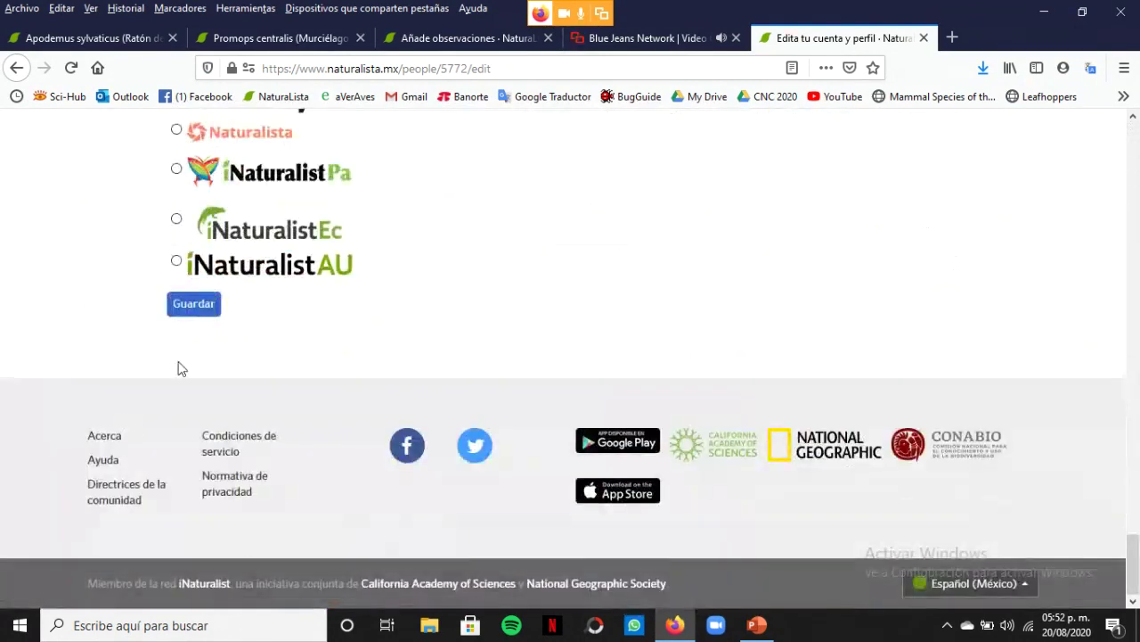
click(195, 310)
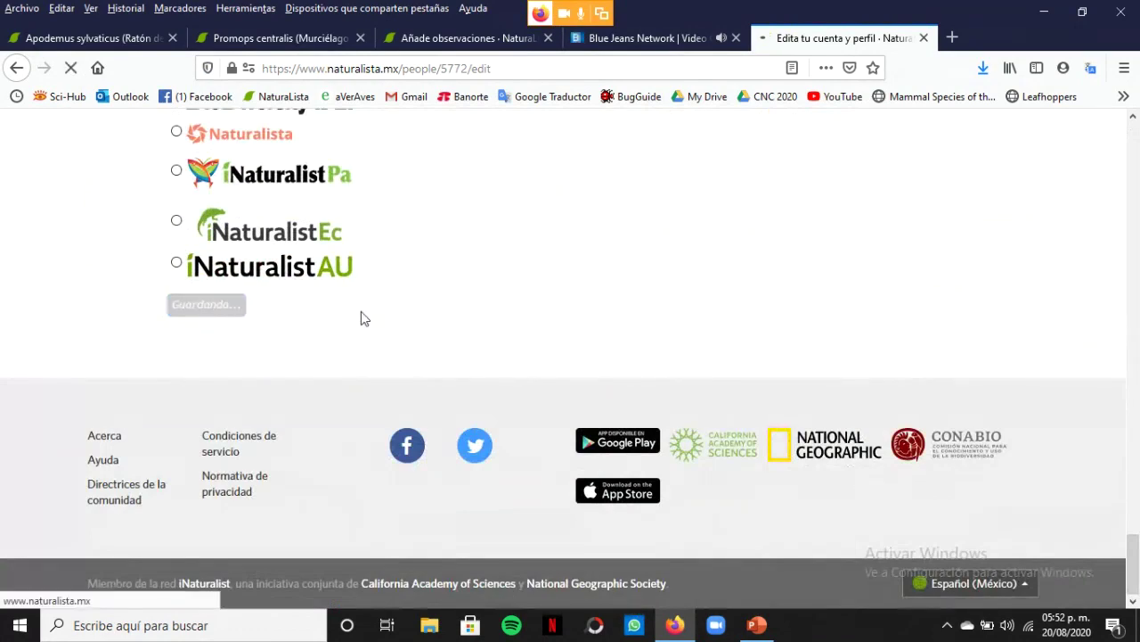
scroll(830, 381, down, 2)
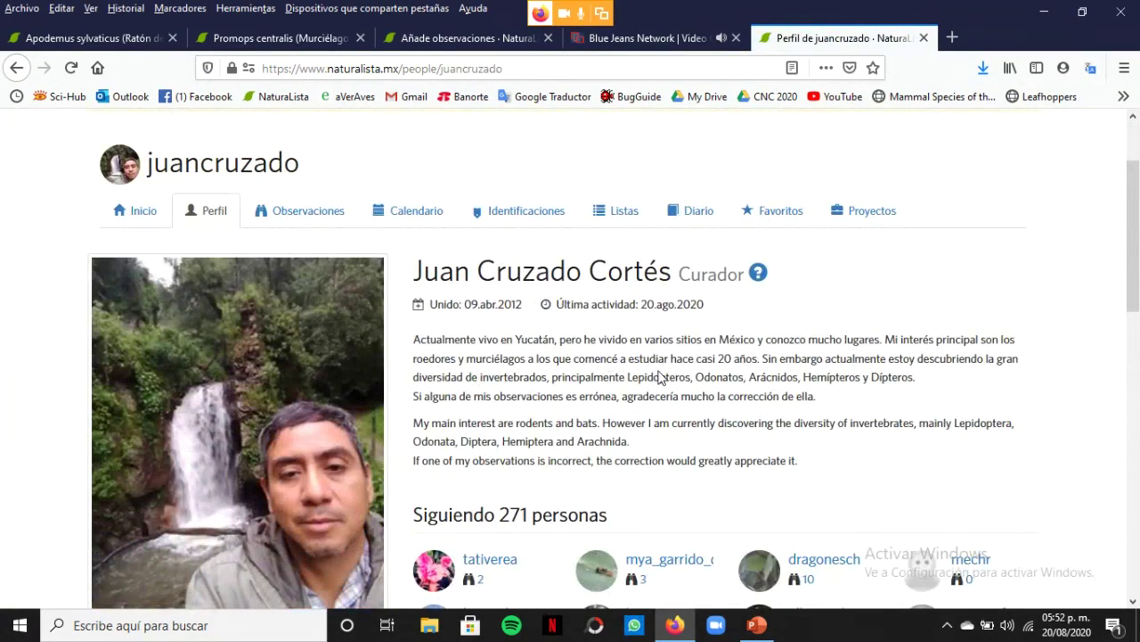
Open the Especies life list from the profile sidebar, showing 4593 taxa
scroll(659, 377, down, 1)
scroll(659, 377, down, 2)
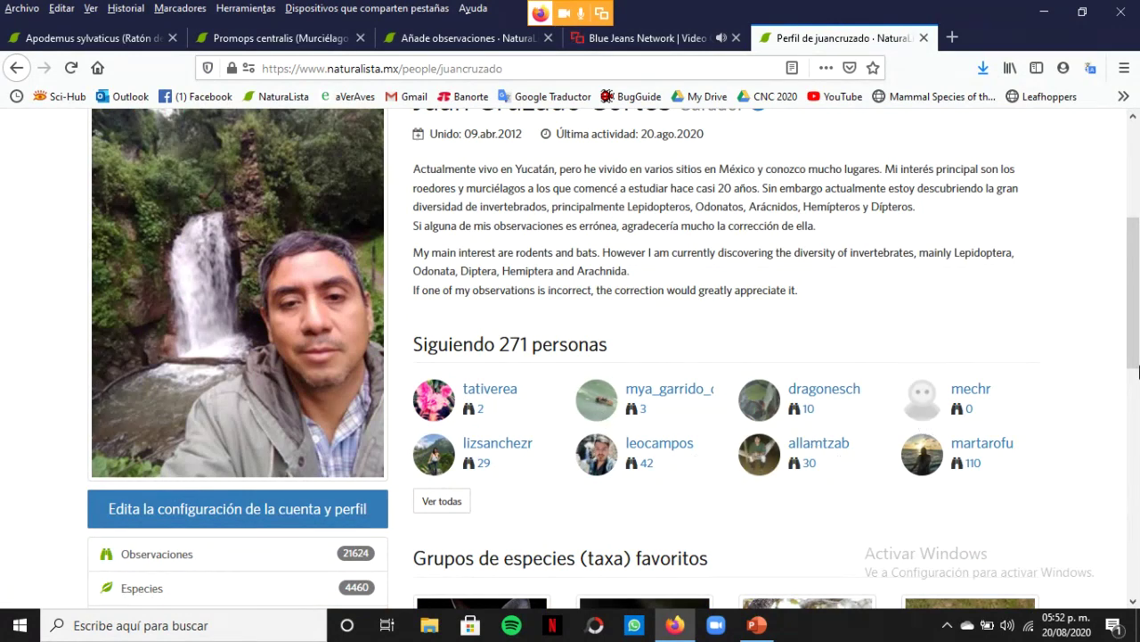
drag(1136, 348, 1136, 411)
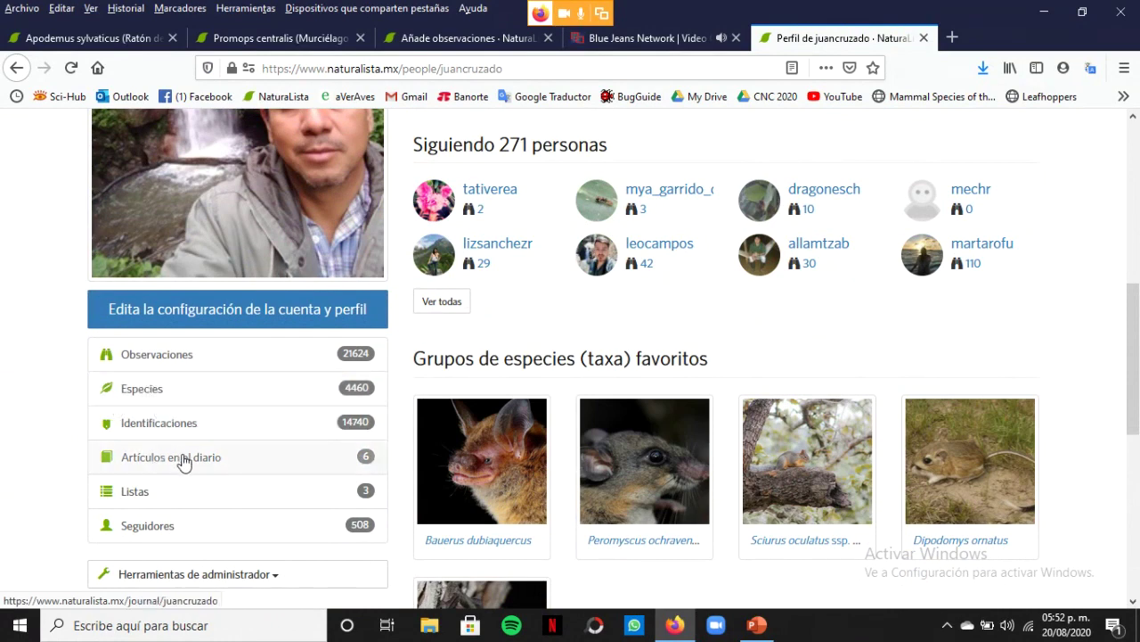
click(143, 394)
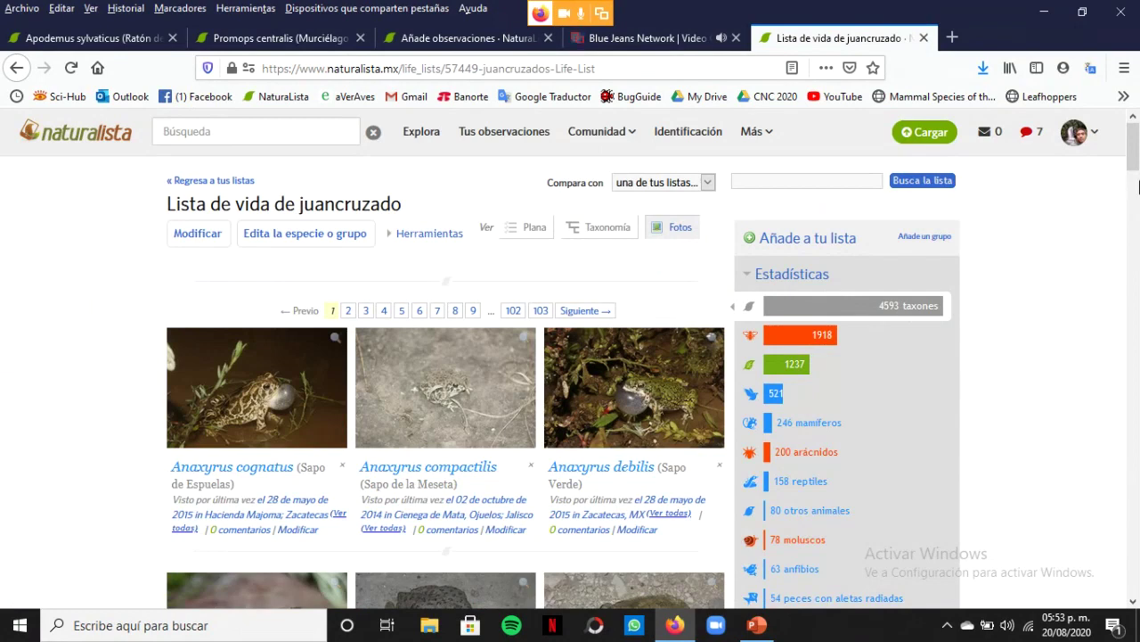
drag(1136, 143, 1136, 150)
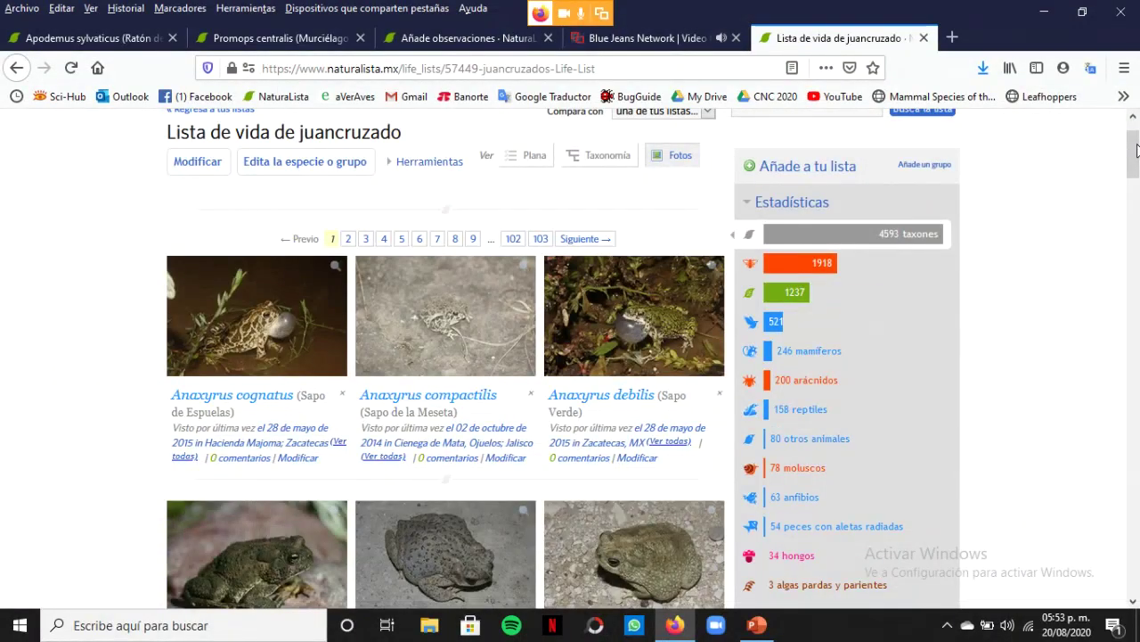
drag(1137, 149, 1131, 194)
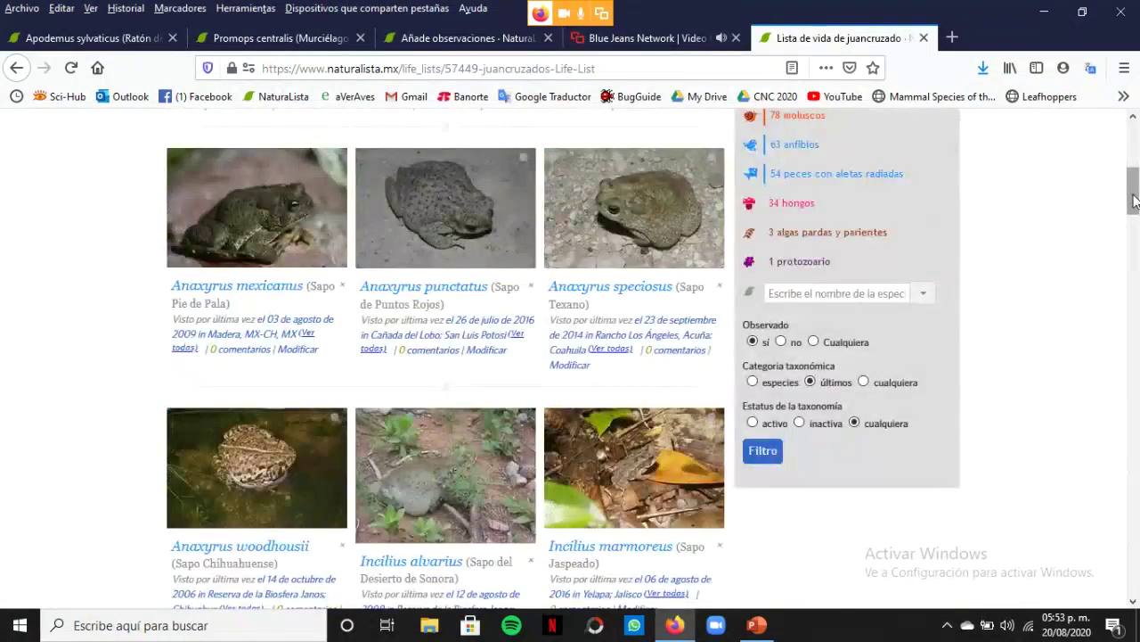
scroll(1134, 200, up, 4)
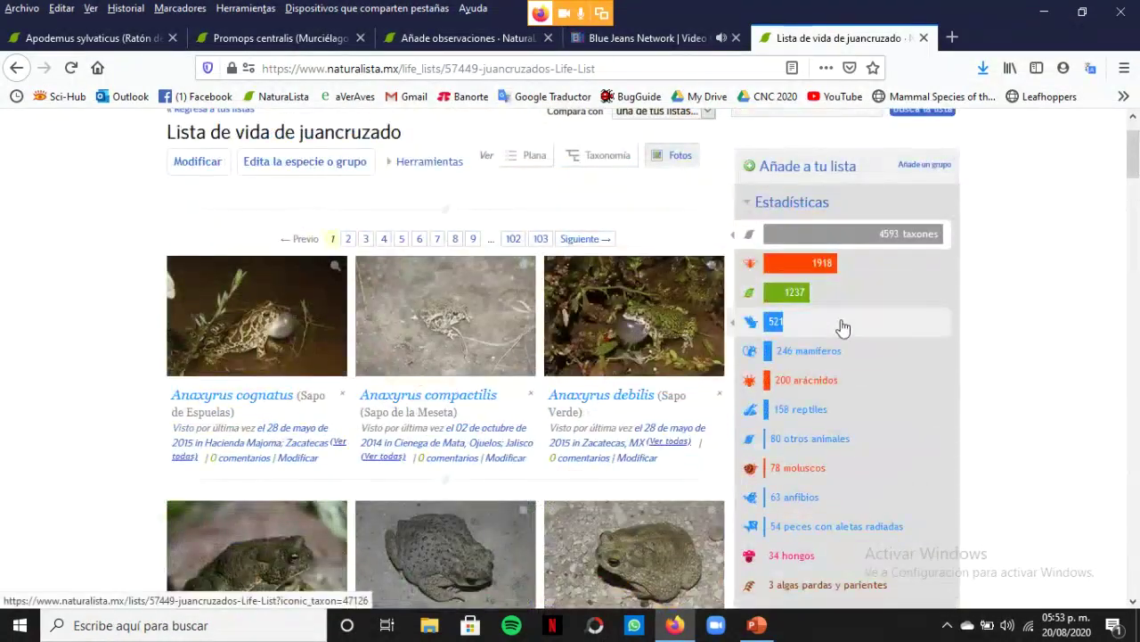
click(806, 357)
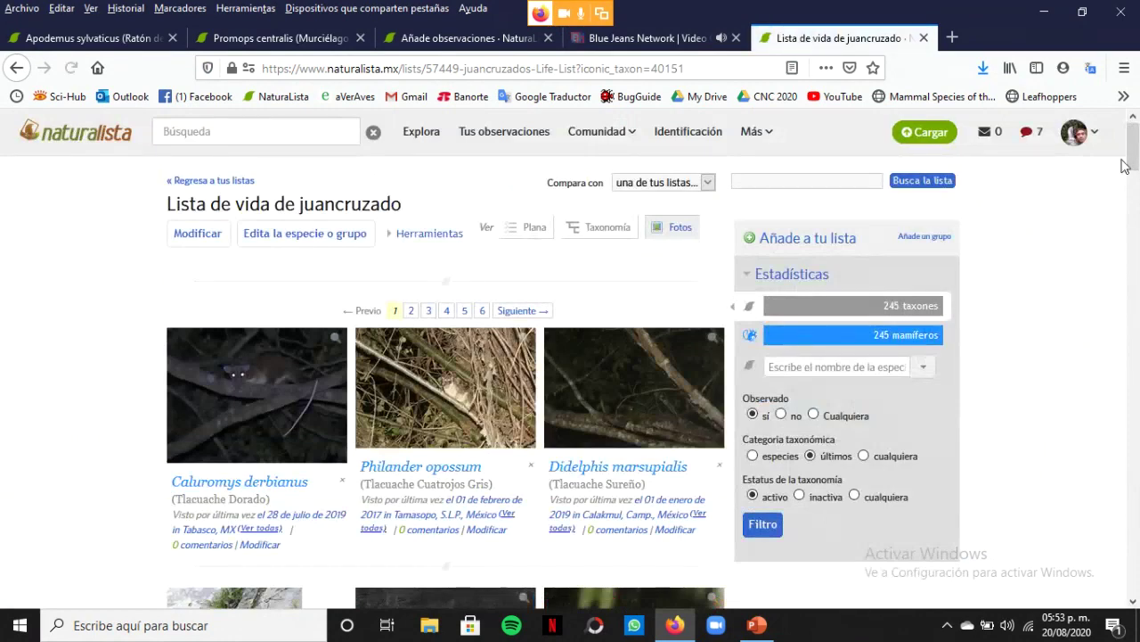
drag(1136, 154, 1137, 174)
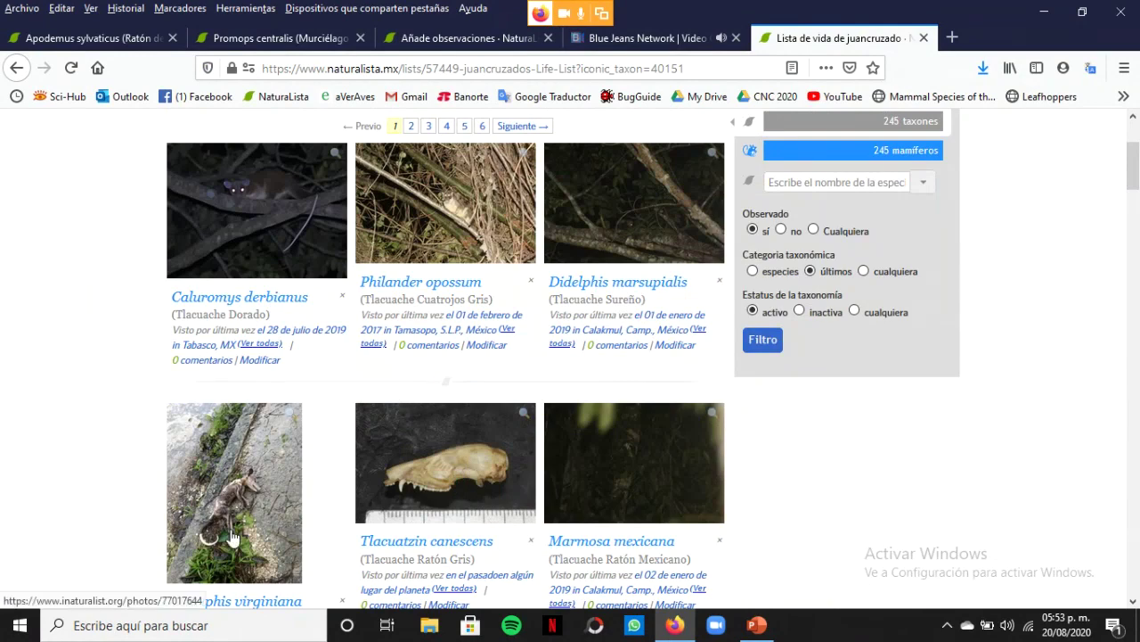
drag(1136, 175, 1137, 283)
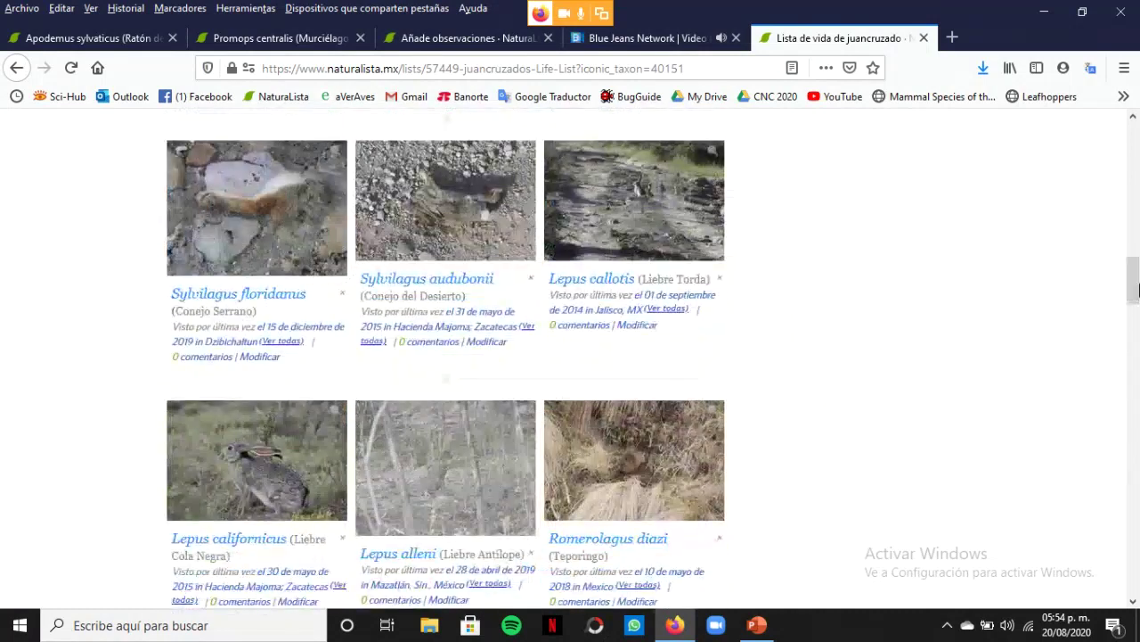
drag(1137, 285, 1137, 392)
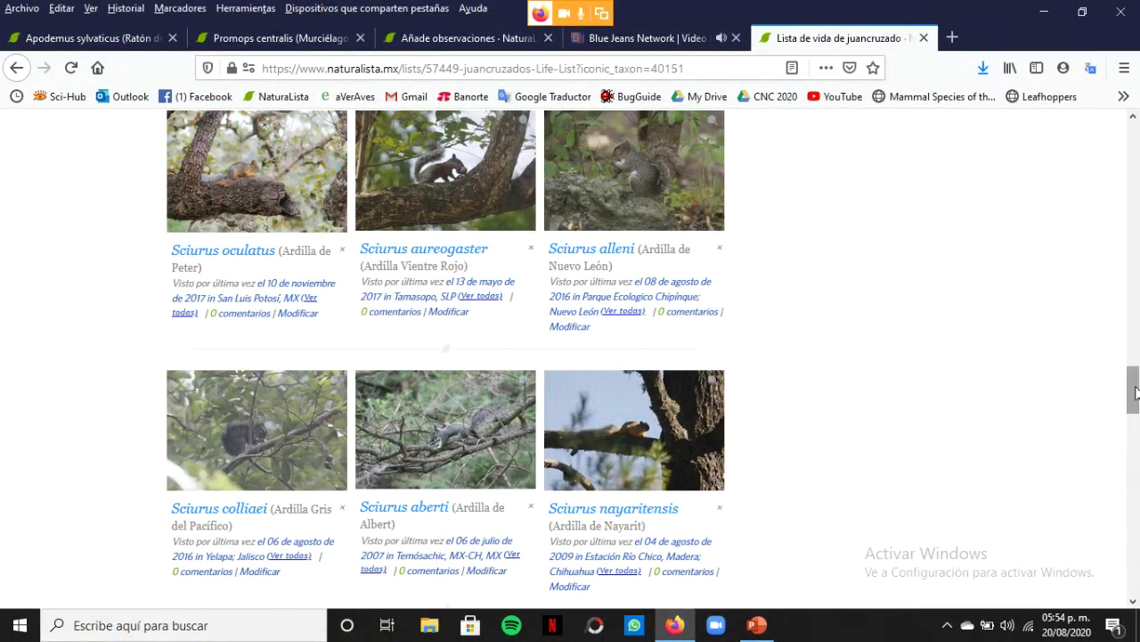
drag(1137, 392, 1135, 209)
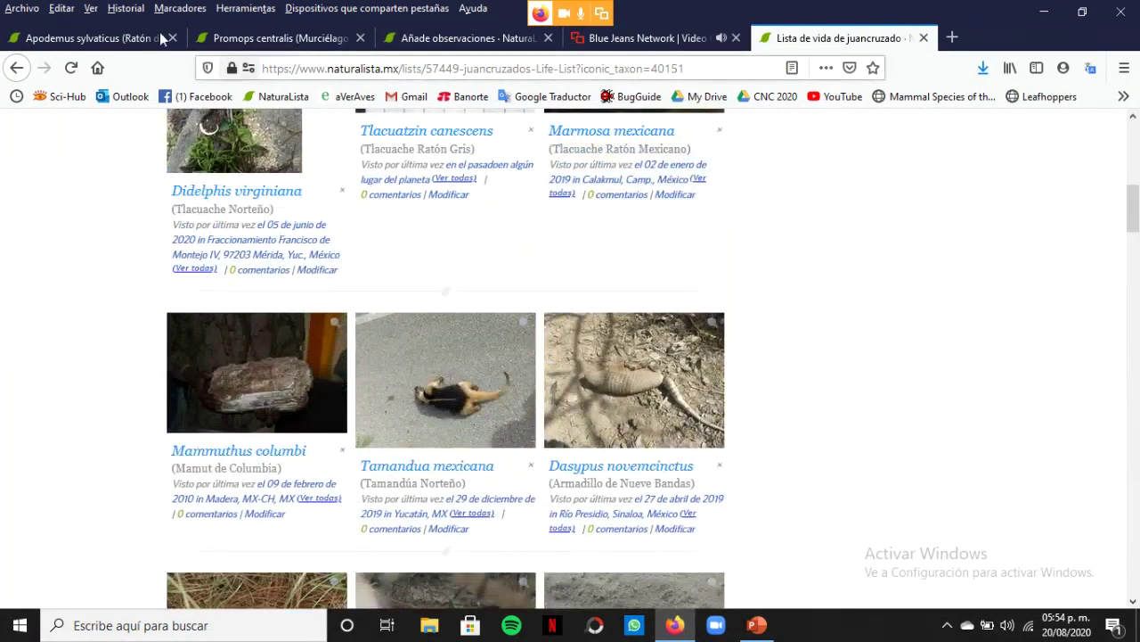
click(13, 75)
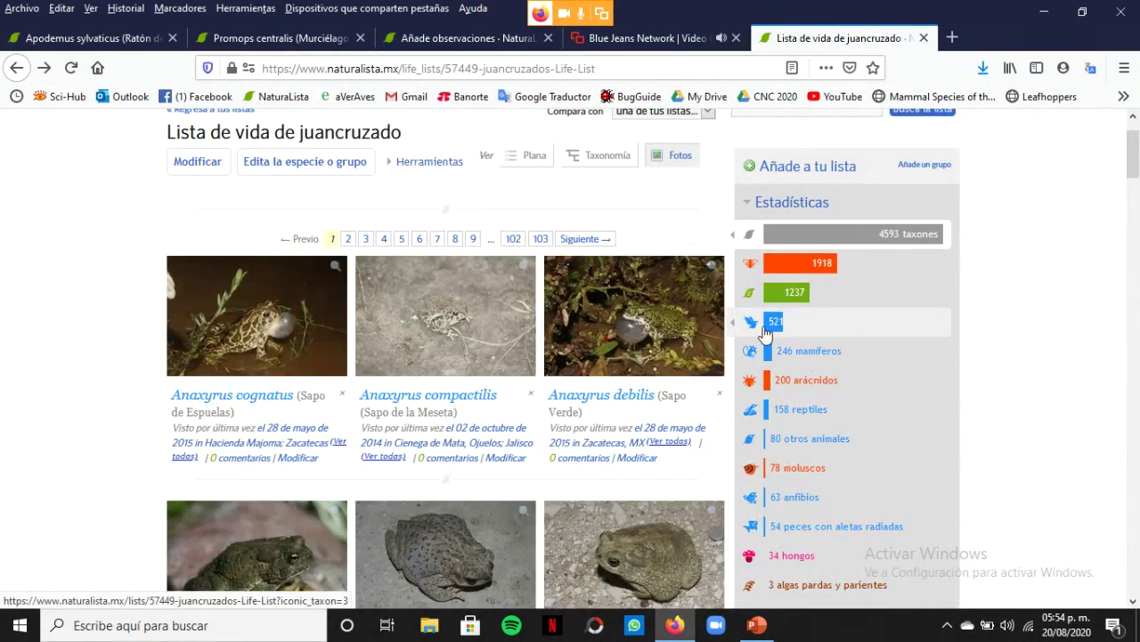
Go back to the profile, open Observaciones, and enlarge the observations map to full screen
click(15, 68)
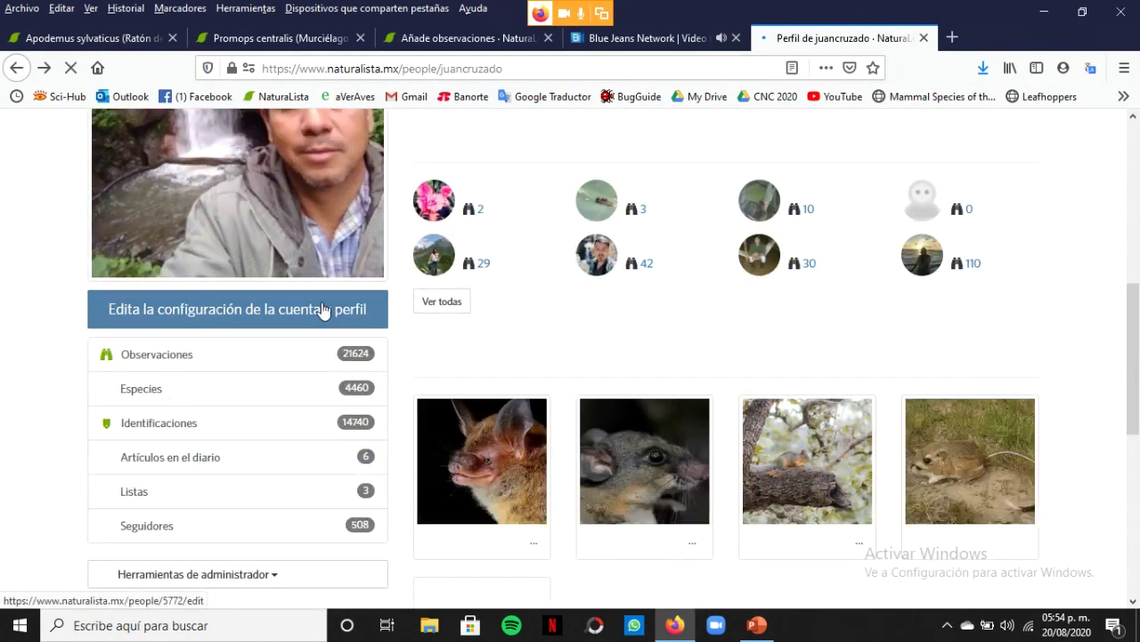
click(151, 356)
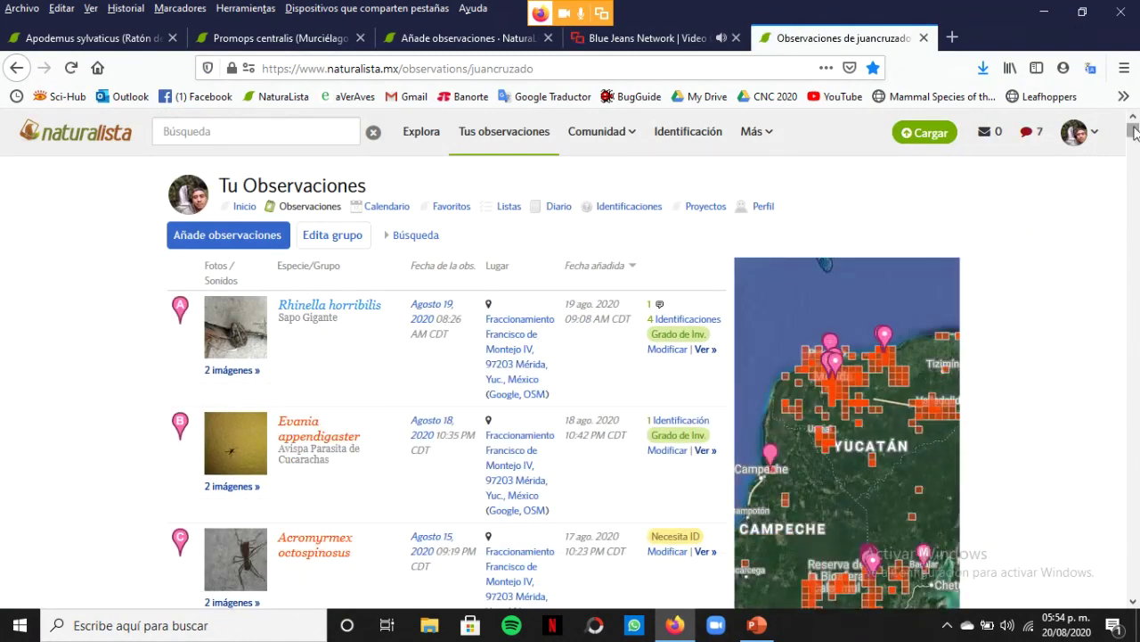
scroll(1134, 132, down, 3)
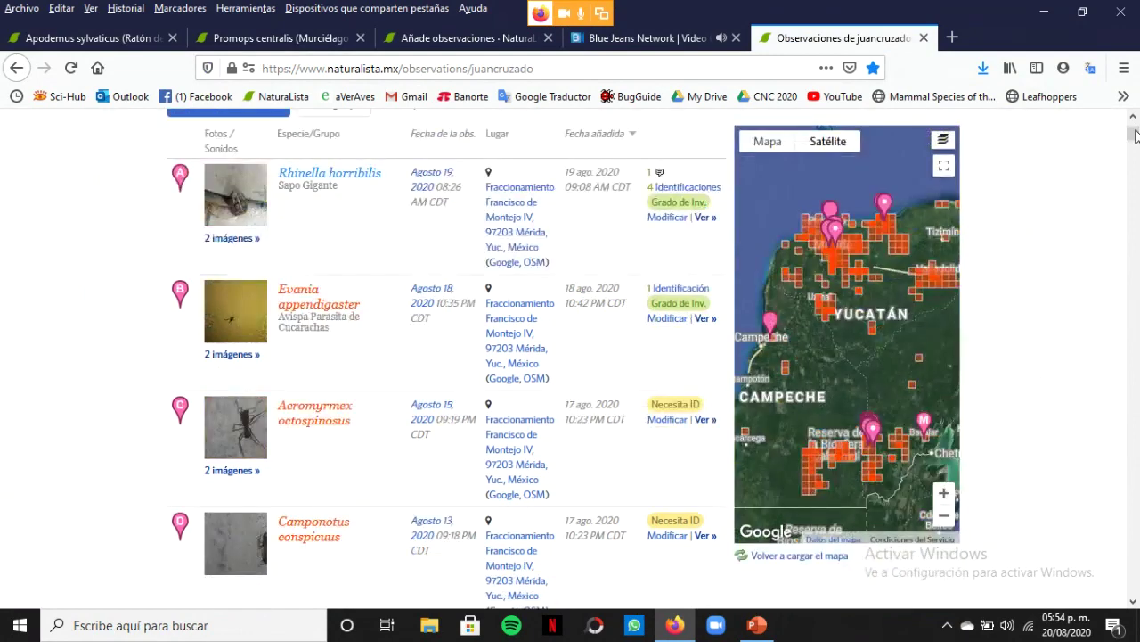
click(945, 169)
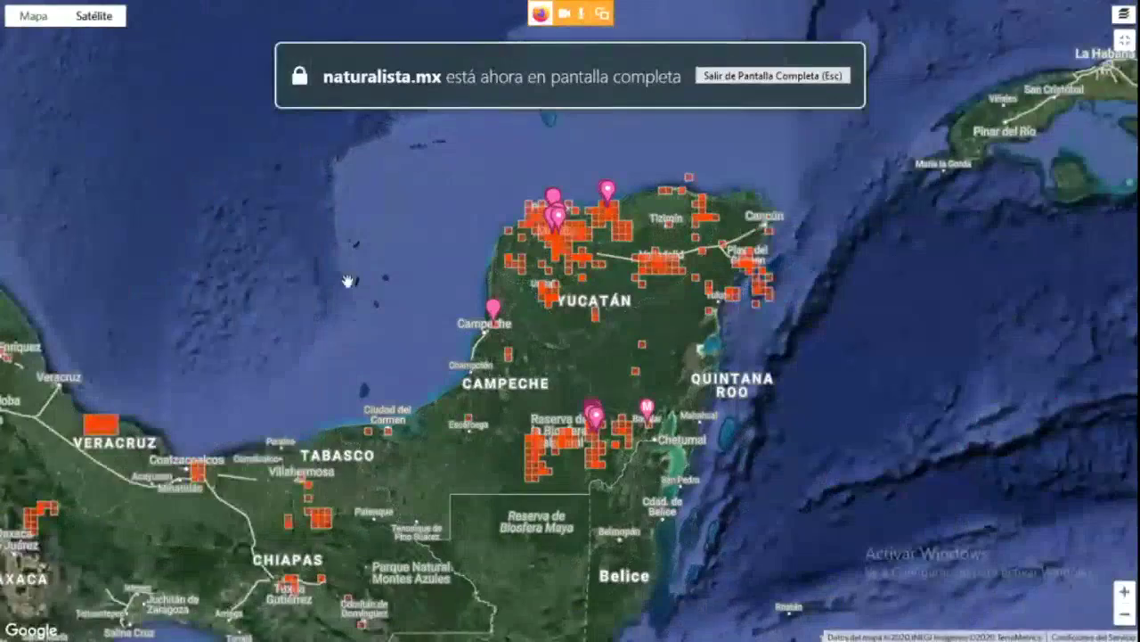
Pan and zoom the map out to cover central and northern Mexico, then exit full screen
drag(370, 271, 552, 220)
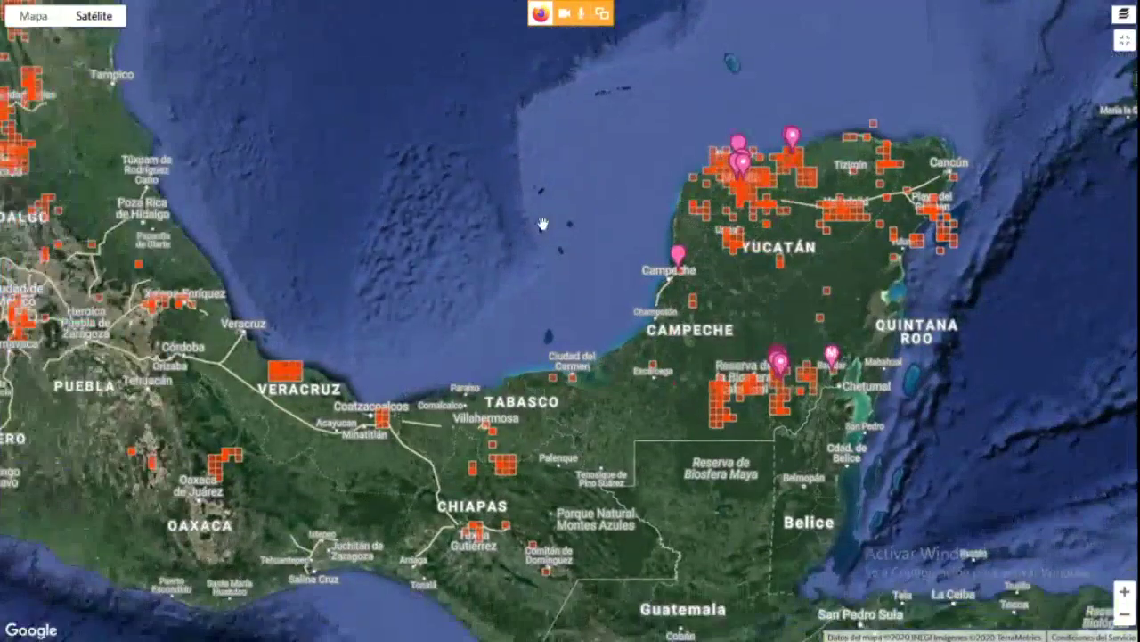
click(1124, 616)
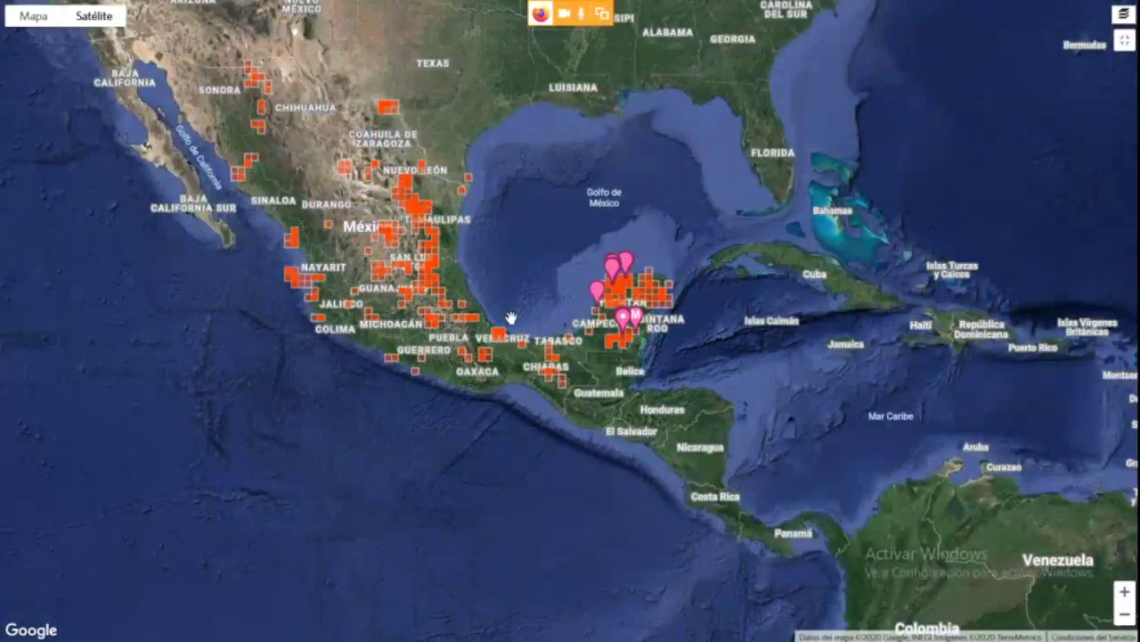
drag(401, 263, 520, 342)
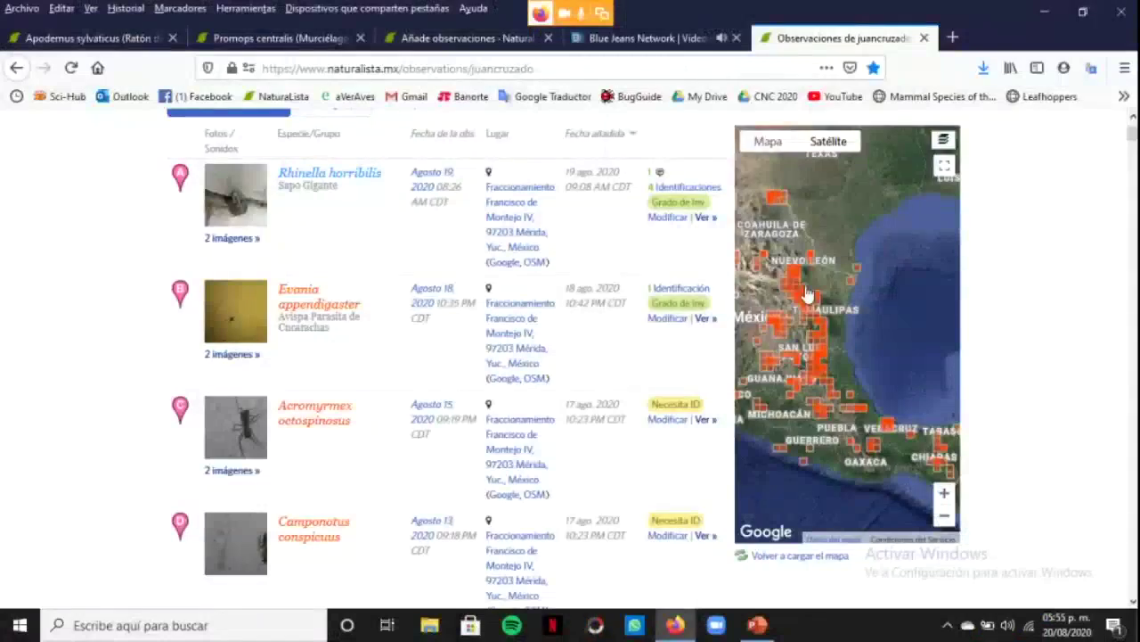
click(1133, 147)
Open the observations Calendario and select 30 March 2020 with its 62 observations
scroll(570, 356, up, 5)
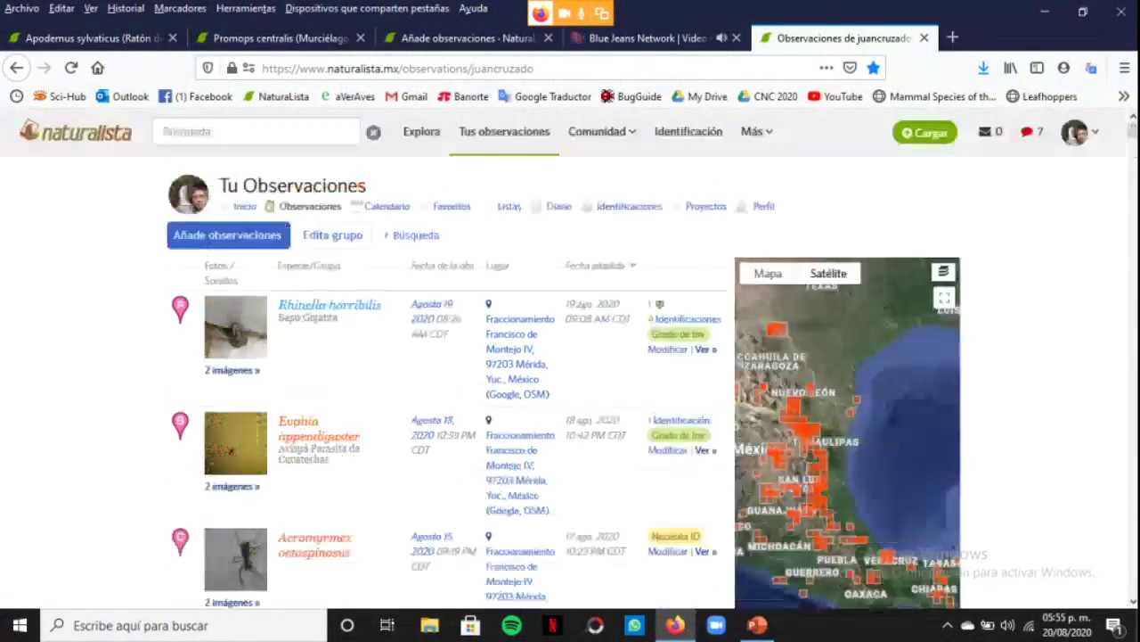
click(388, 207)
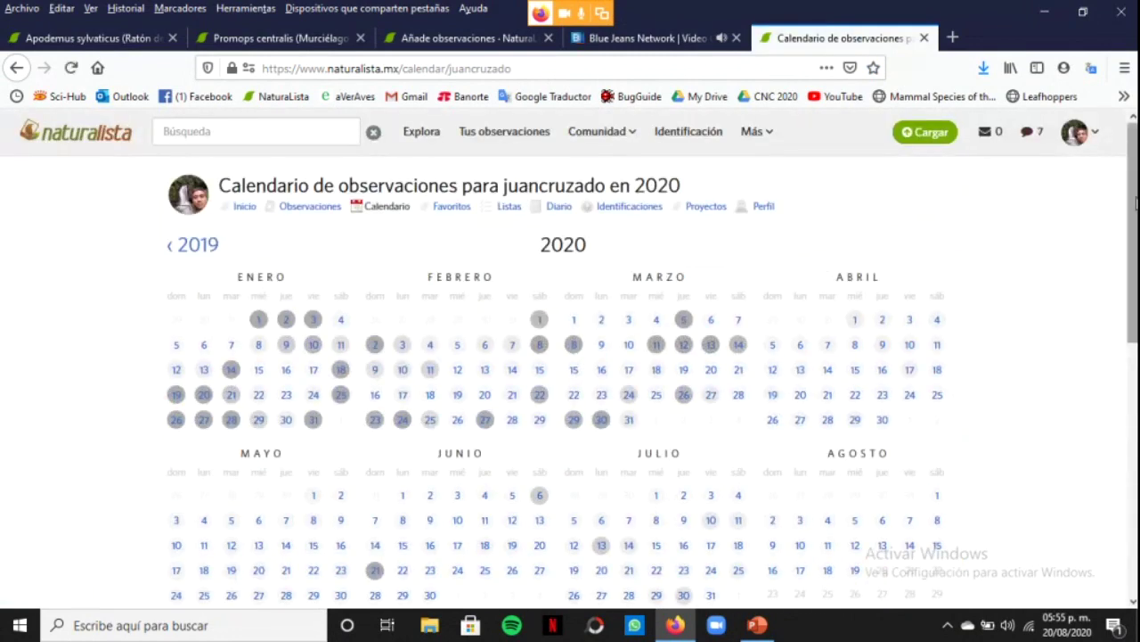
scroll(1133, 200, down, 1)
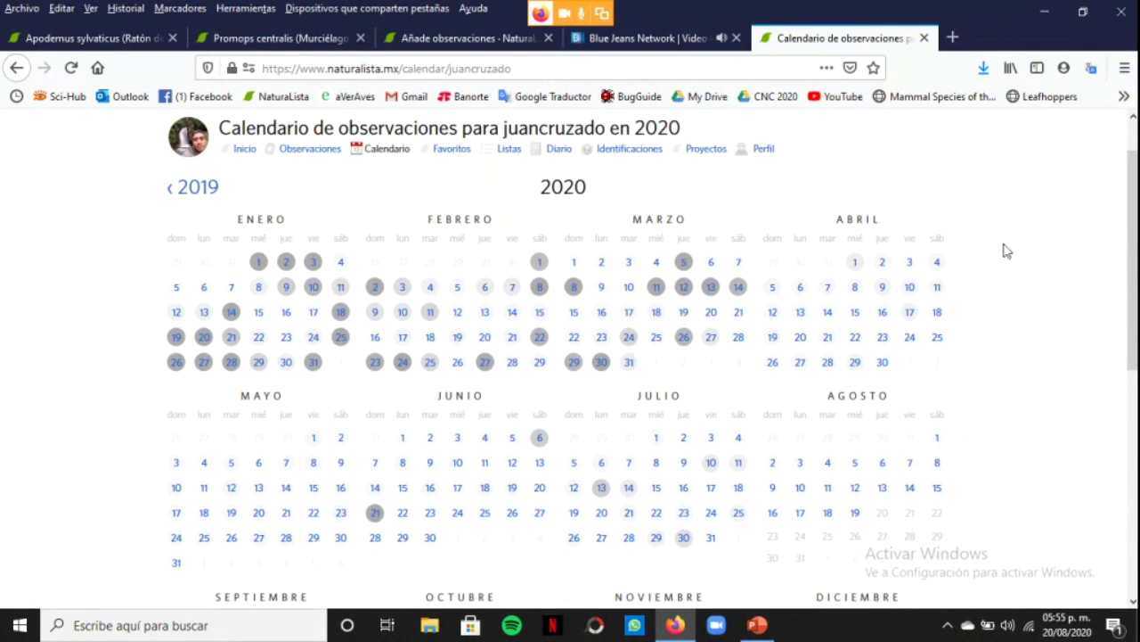
click(602, 367)
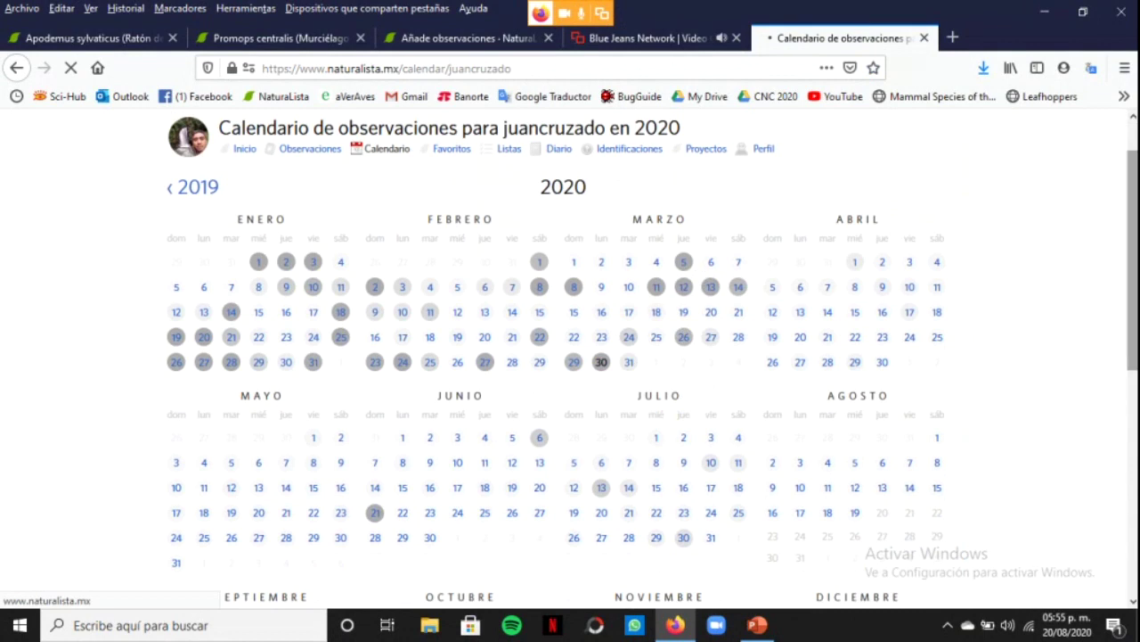
mouse_move(603, 365)
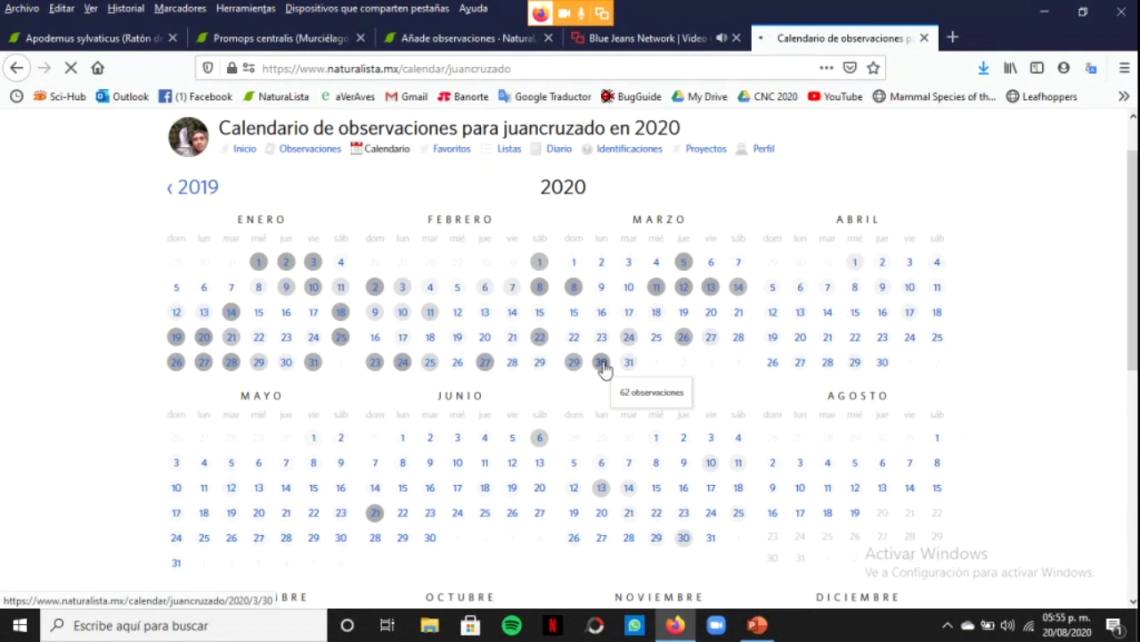
click(603, 365)
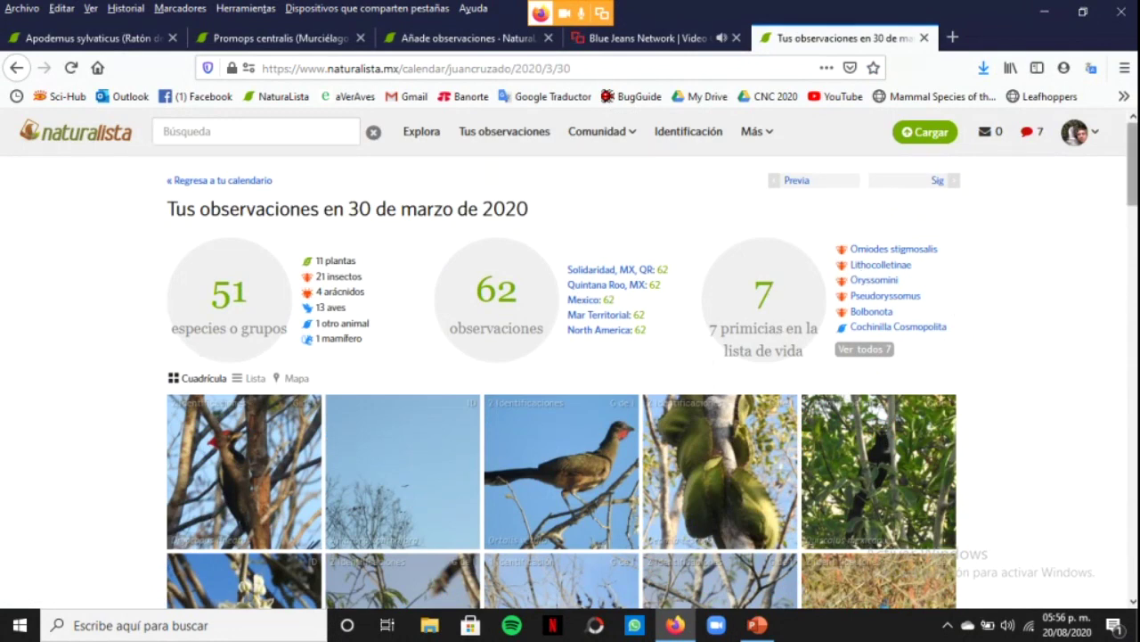
Return from the 30 March 2020 page to the 2019 observation calendar
mouse_move(1132, 165)
mouse_down()
mouse_move(1132, 446)
mouse_move(1133, 164)
mouse_up()
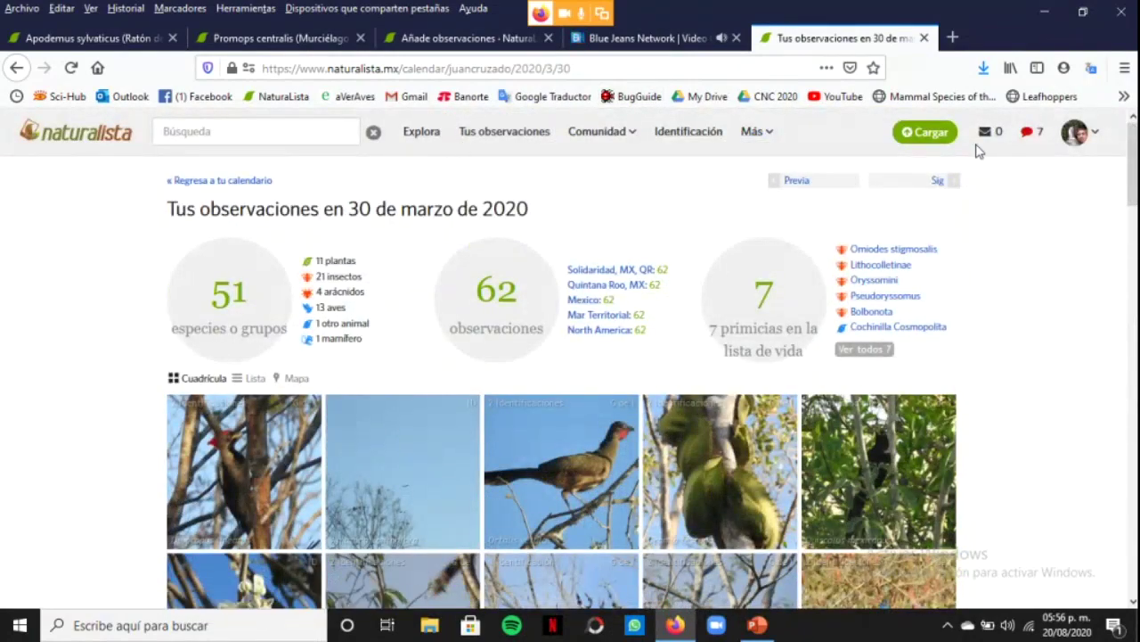
click(1102, 135)
click(1101, 135)
click(1101, 136)
click(205, 184)
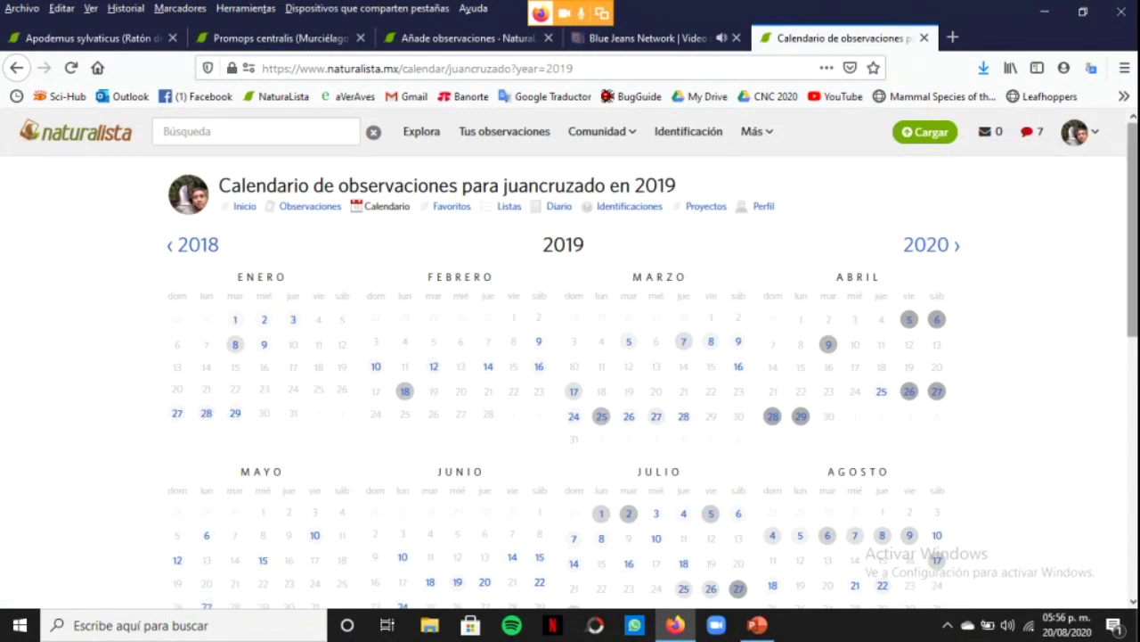
Open the Favoritos page, showing the favourited observations grid led by Mephitis mephitis
scroll(570, 357, down, 2)
scroll(570, 356, up, 2)
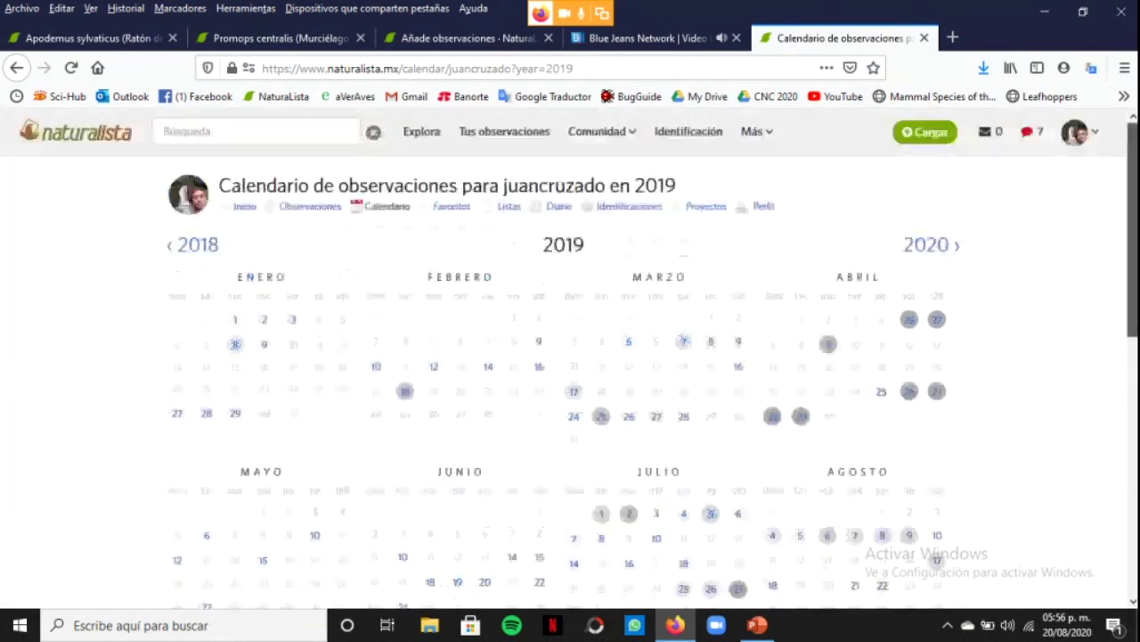
mouse_move(1094, 134)
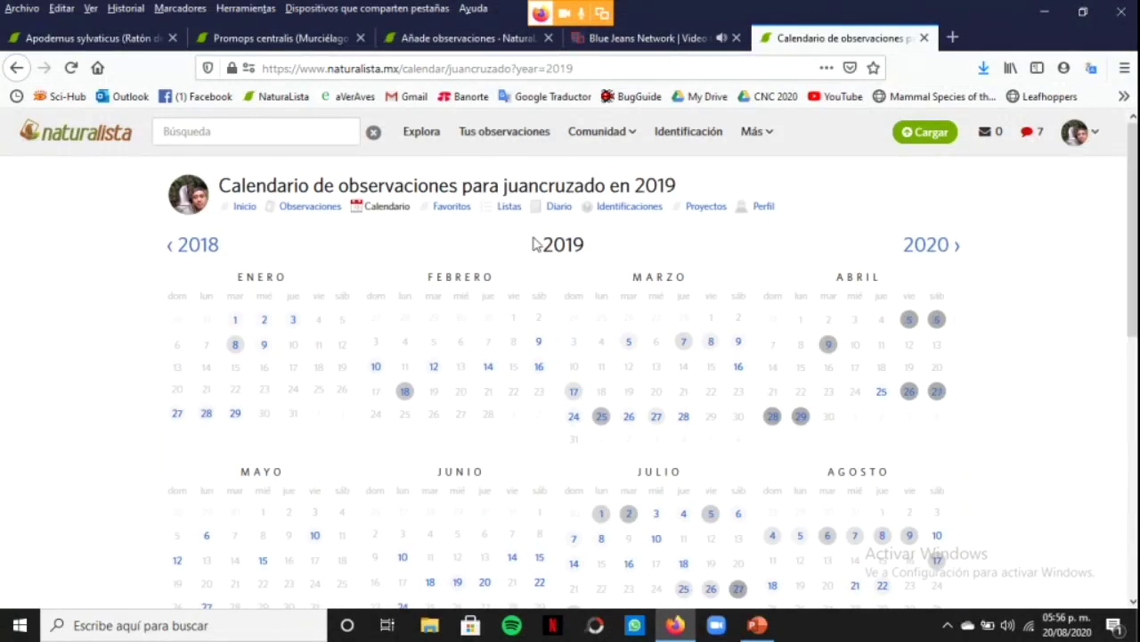
click(451, 207)
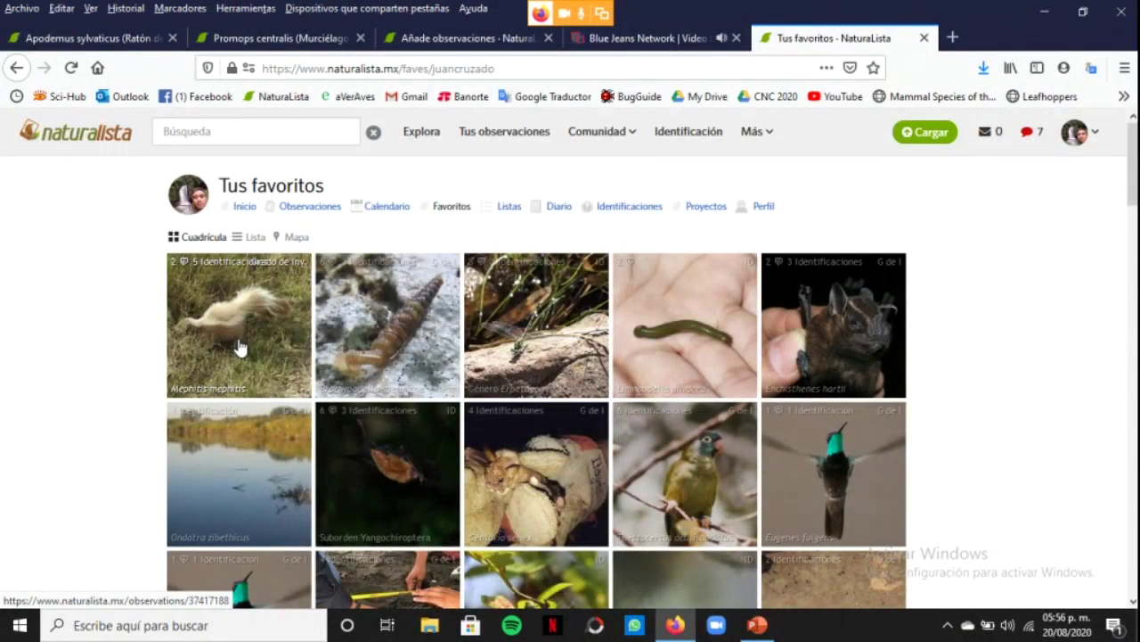
click(239, 347)
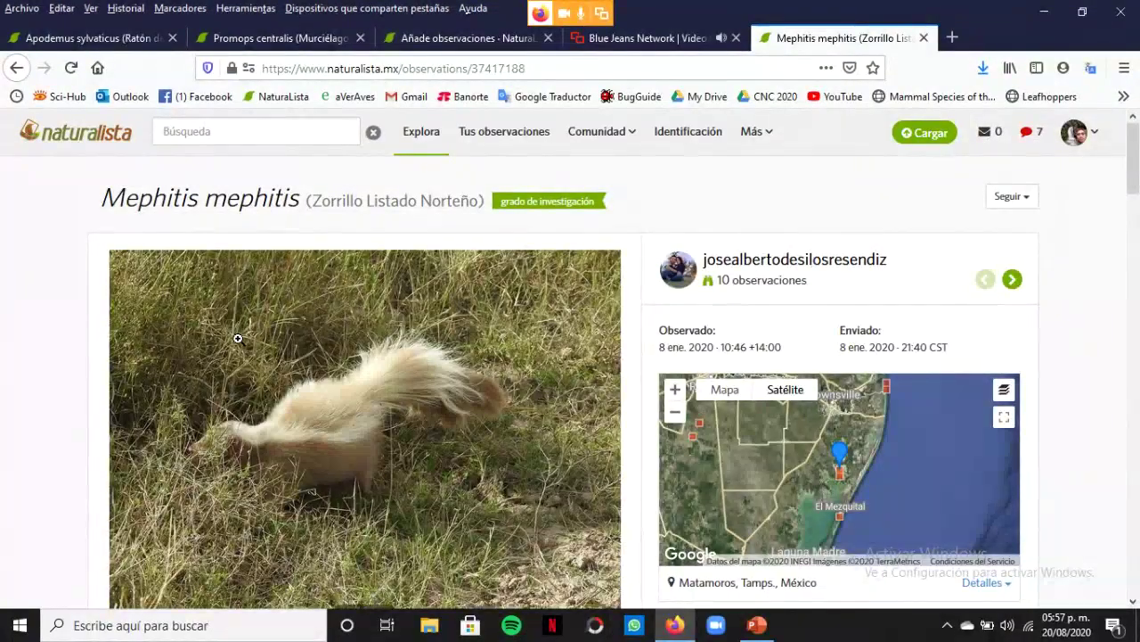
click(15, 69)
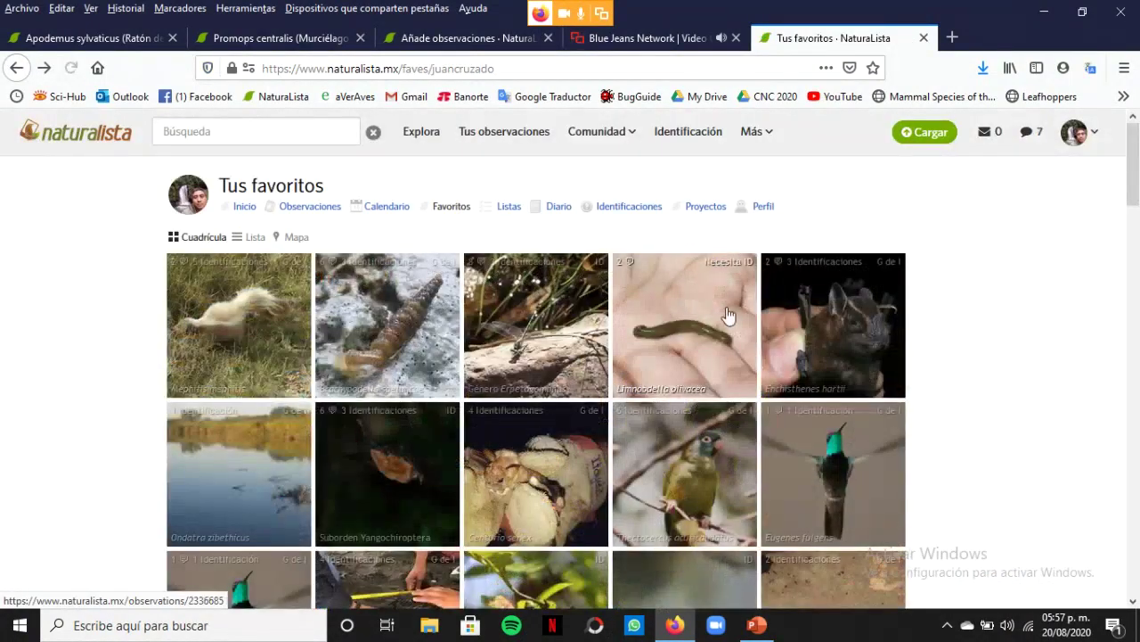
click(833, 320)
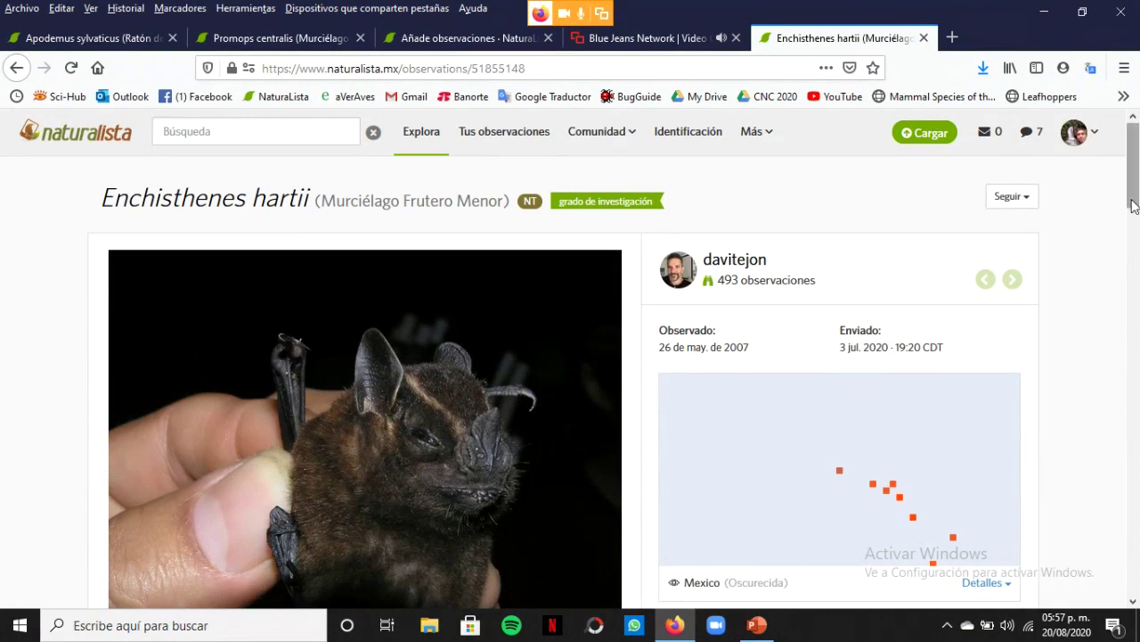
scroll(1135, 191, down, 2)
drag(1135, 198, 1135, 200)
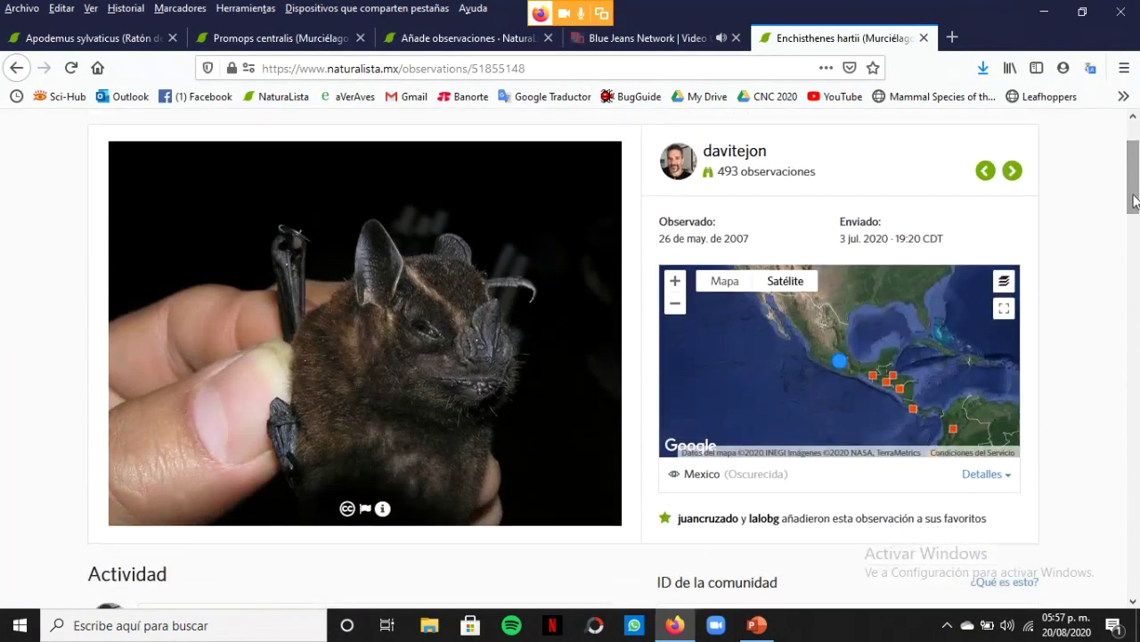
click(18, 69)
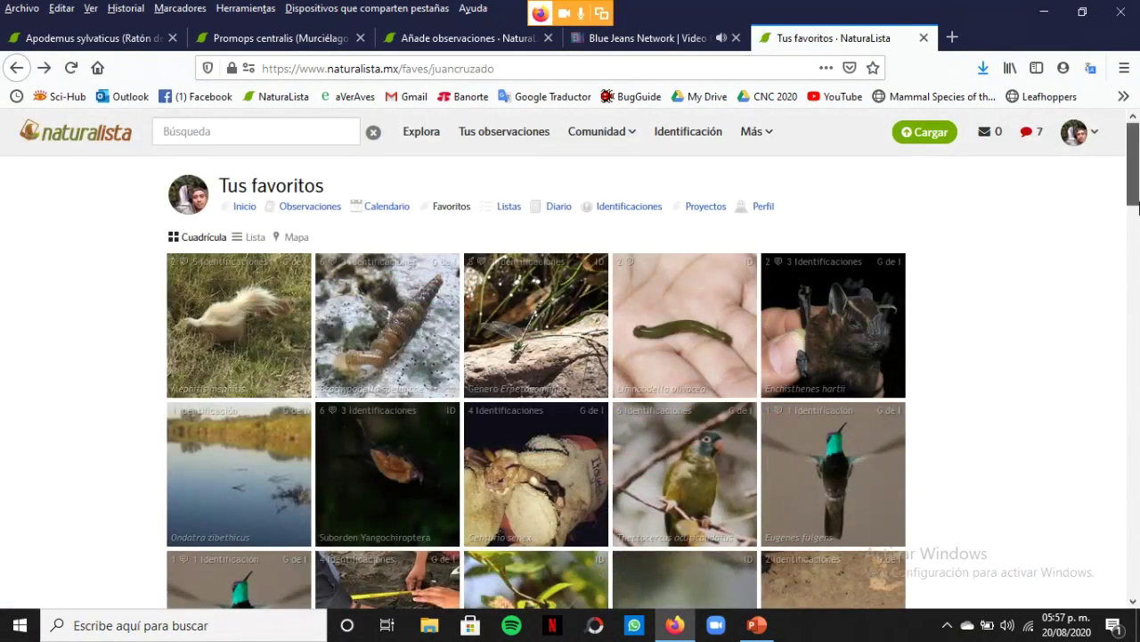
drag(1137, 193, 1137, 310)
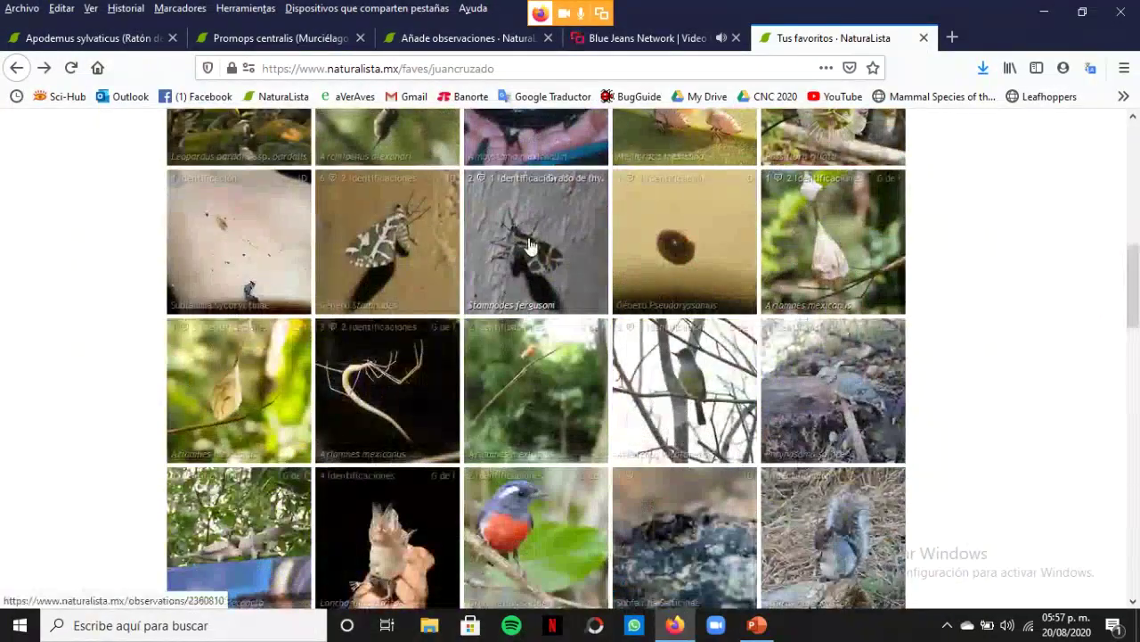
click(392, 247)
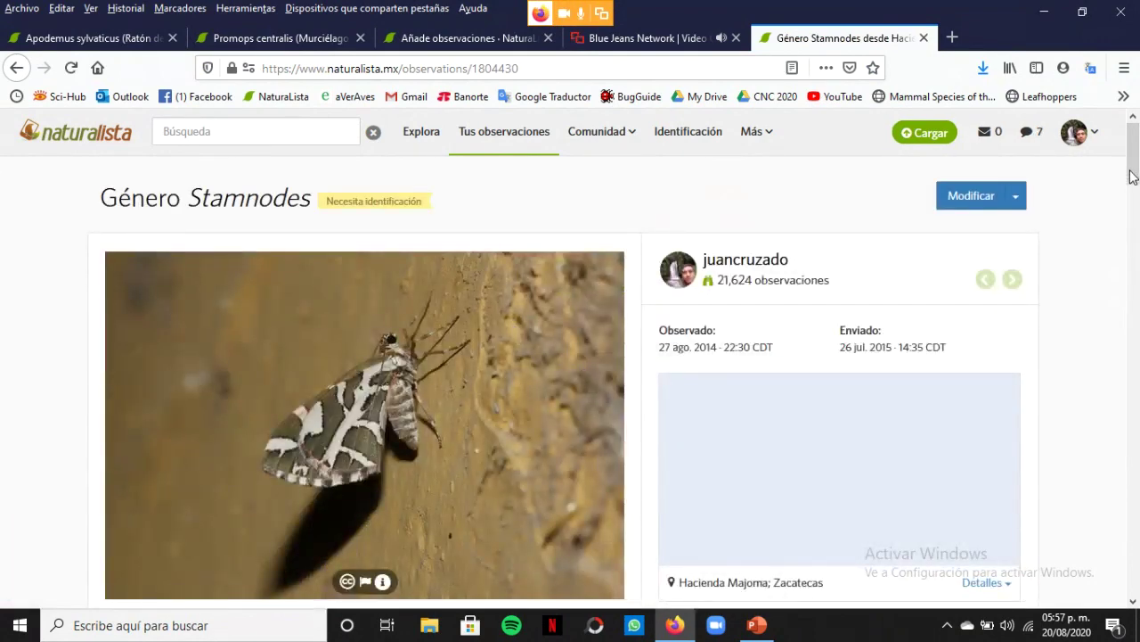
Read through the Stamnodes observation's comments, return to its top, then go to the dashboard
drag(1133, 173, 1134, 399)
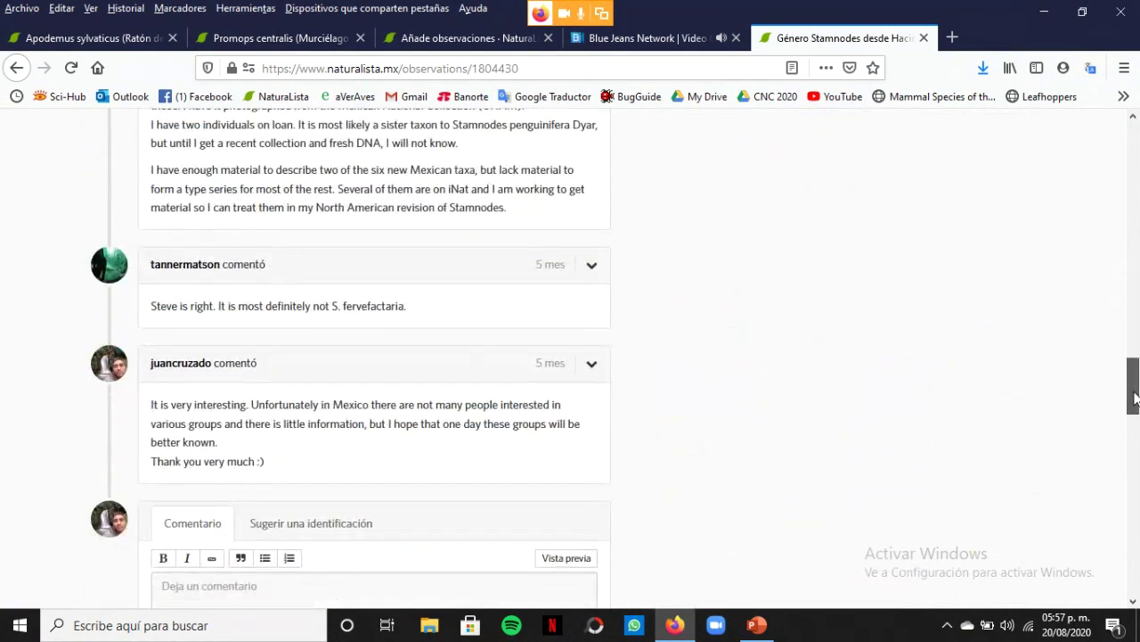
key(Home)
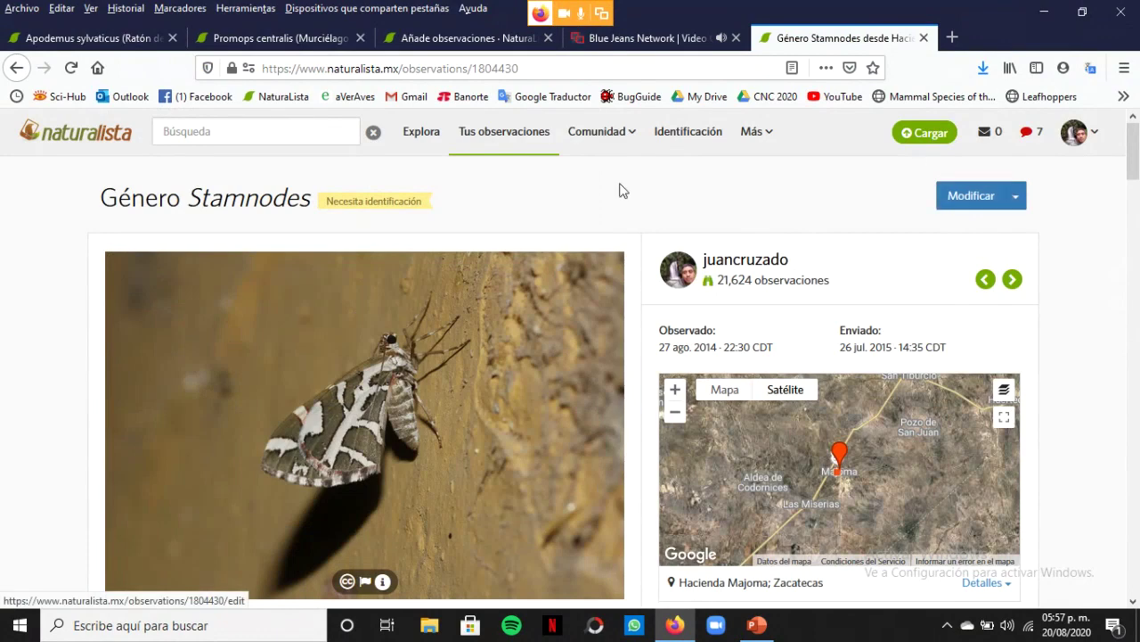
mouse_move(1100, 134)
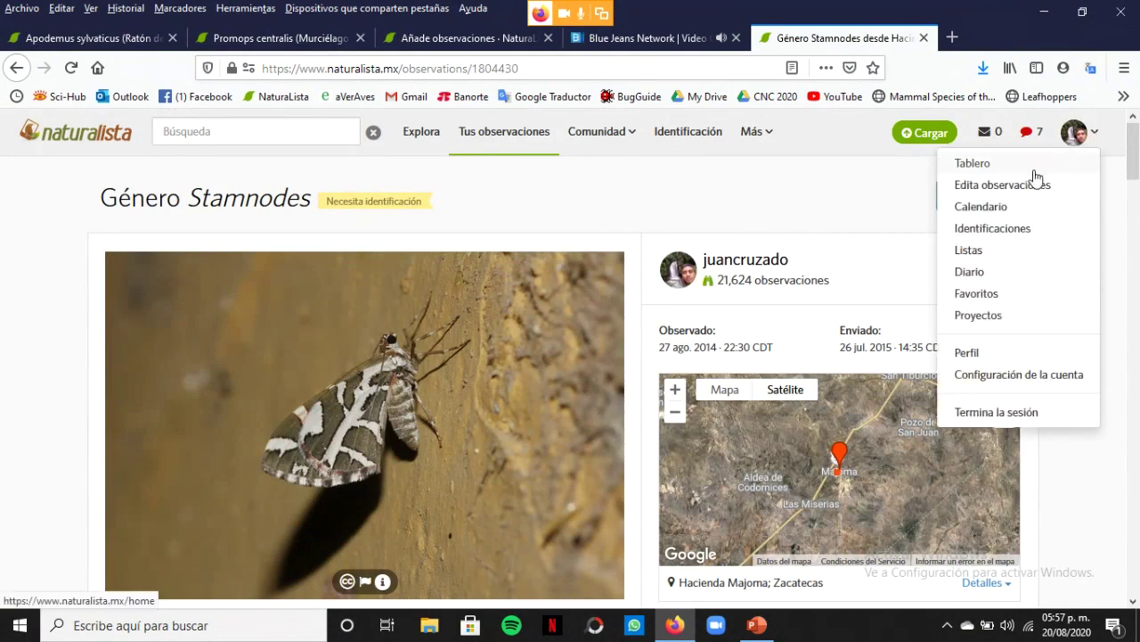
click(993, 163)
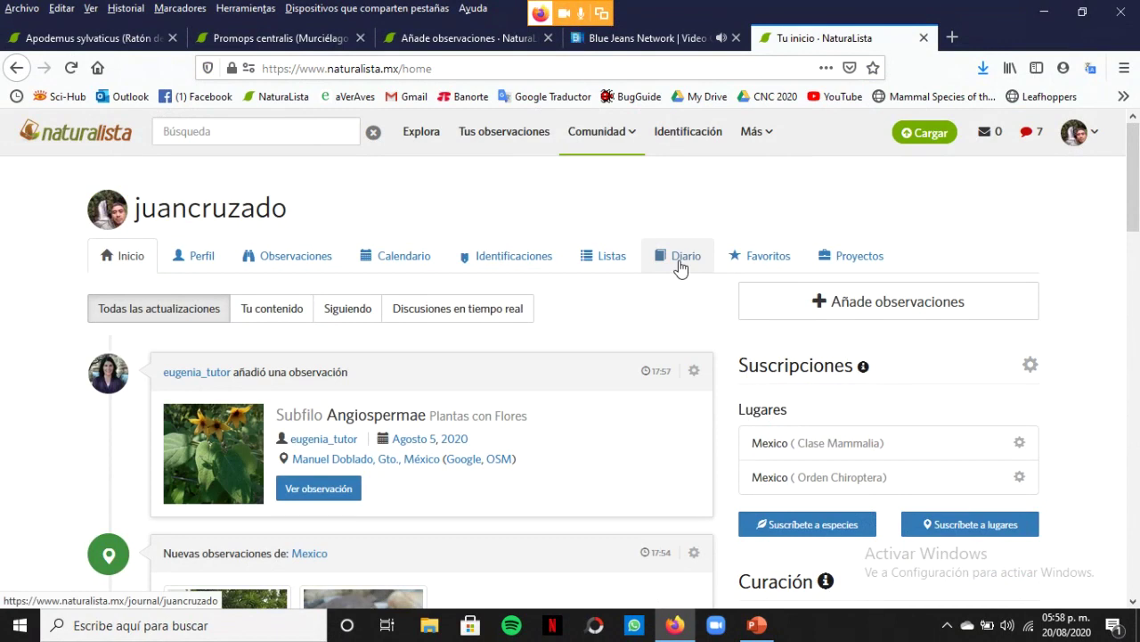
Open the personal journal from the dashboard
click(687, 264)
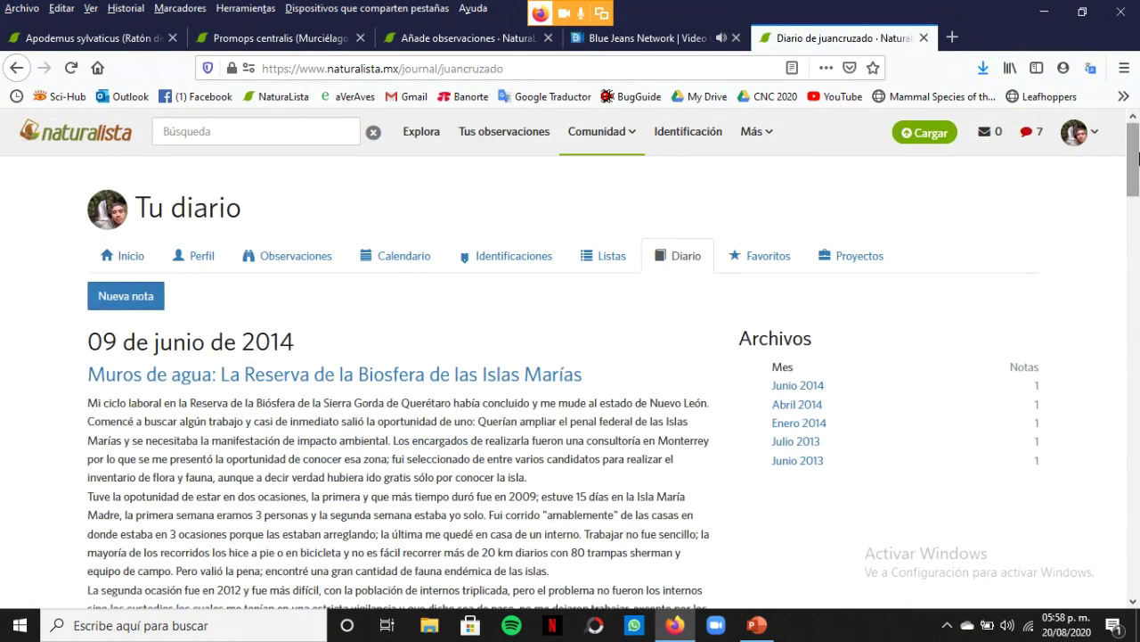
Scroll through the five journal posts from June 2014 back to June 2013, then return to the top
drag(1137, 158, 1137, 196)
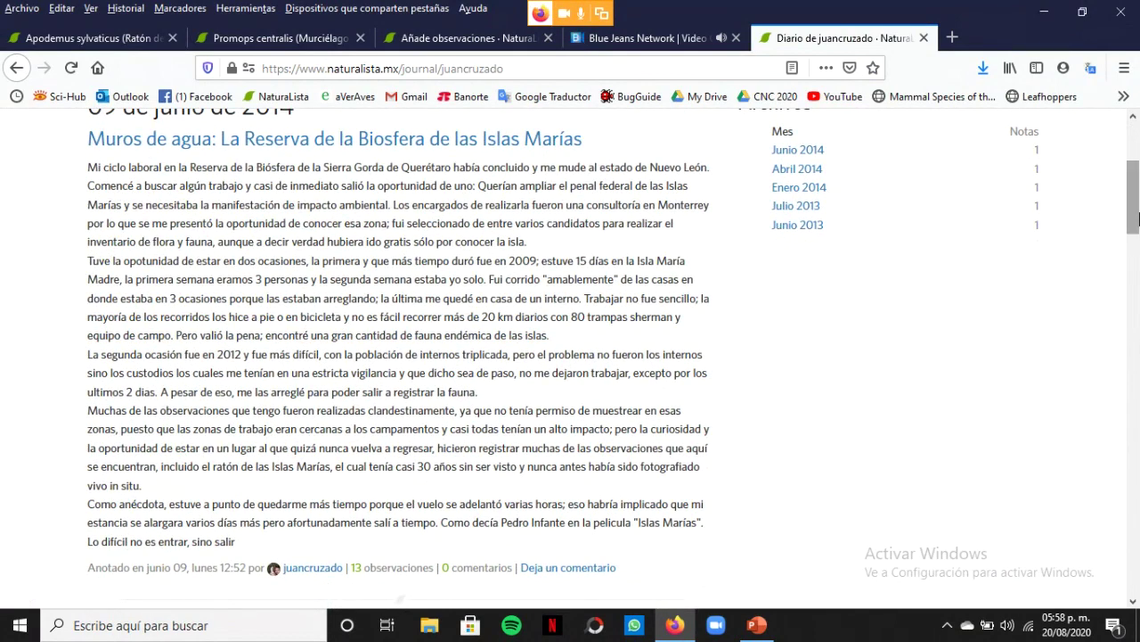
click(1137, 273)
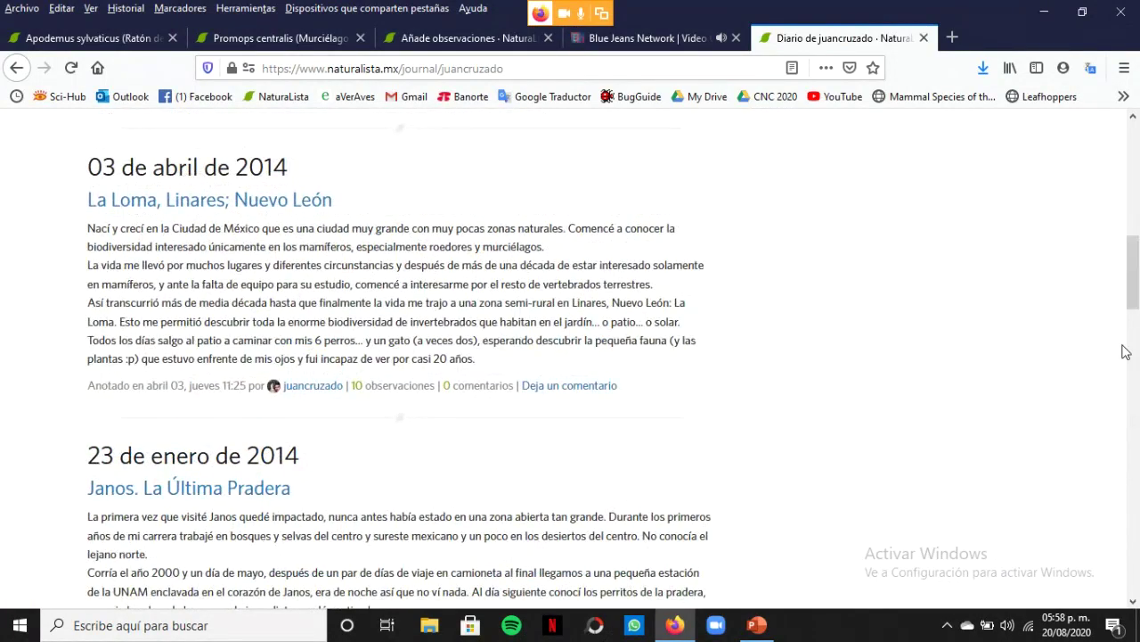
click(1133, 375)
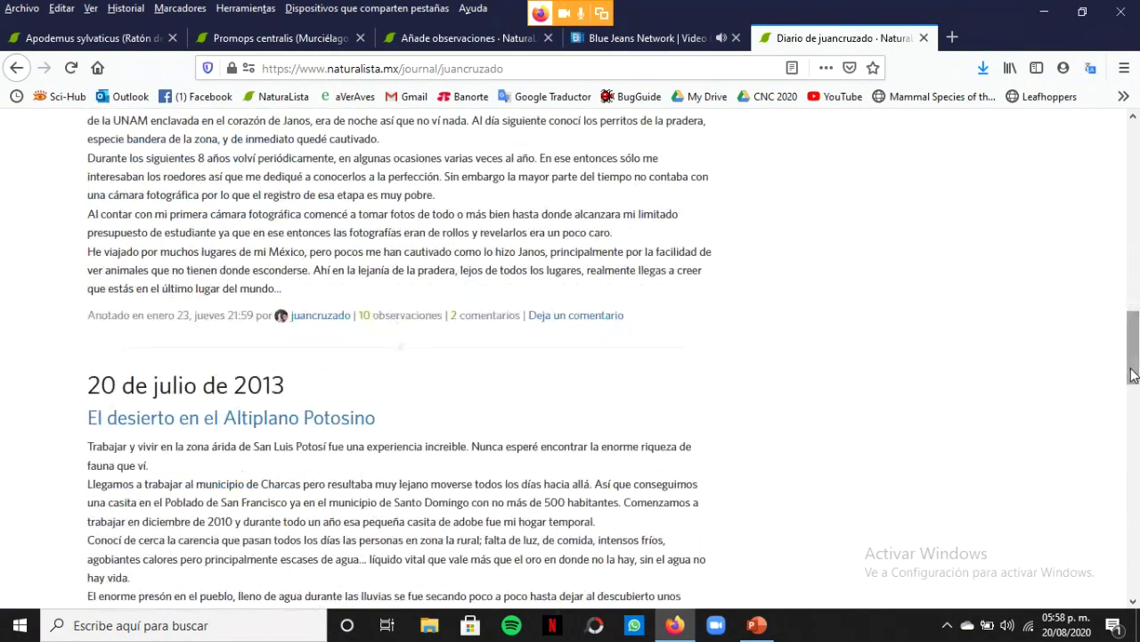
drag(1136, 364, 1134, 156)
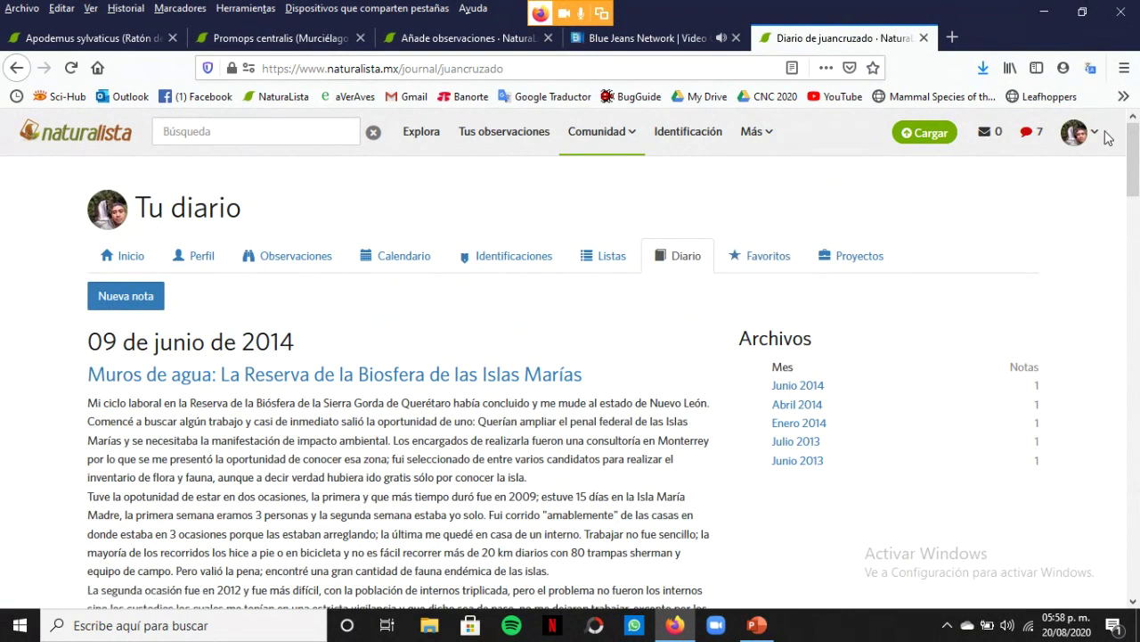
Go to the dashboard and start the Cargar page for uploading new observations
mouse_move(1096, 133)
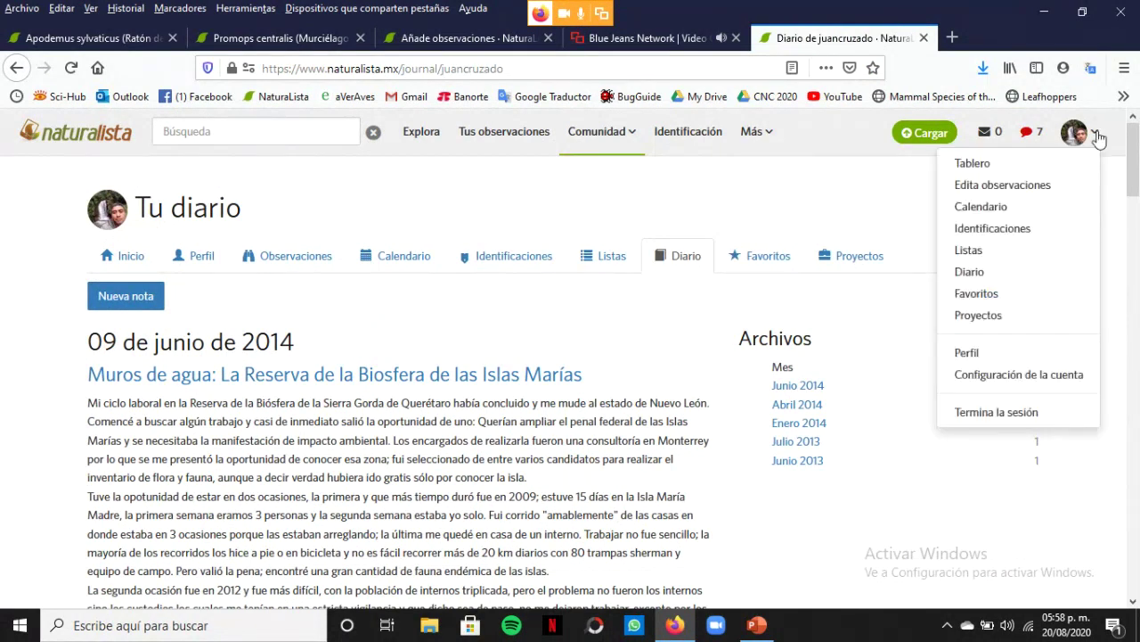
click(973, 164)
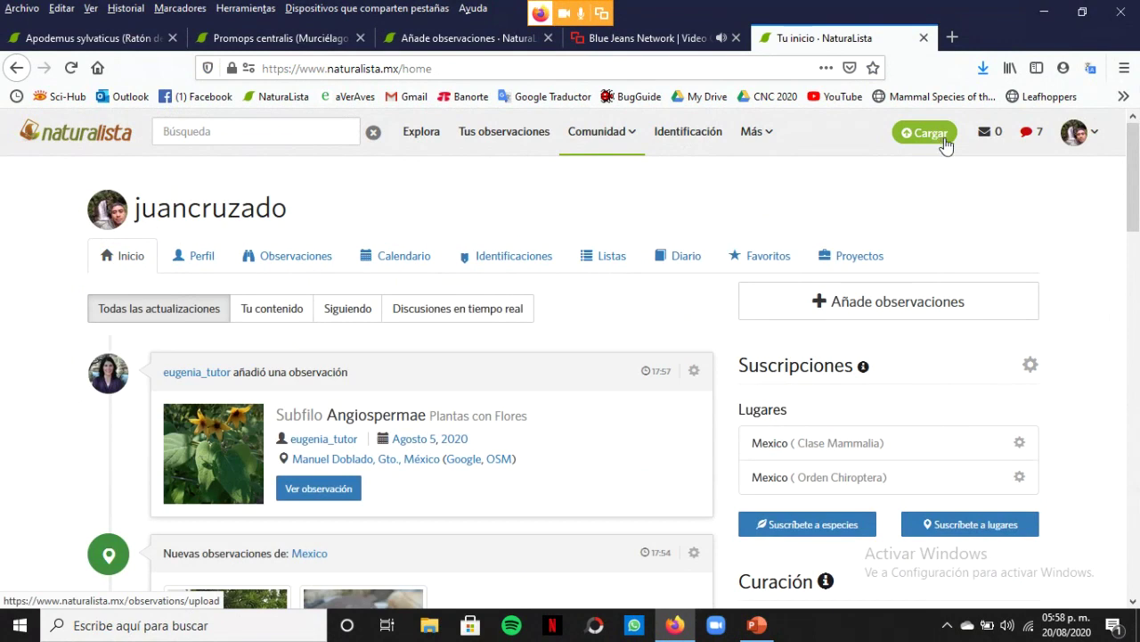
click(1075, 133)
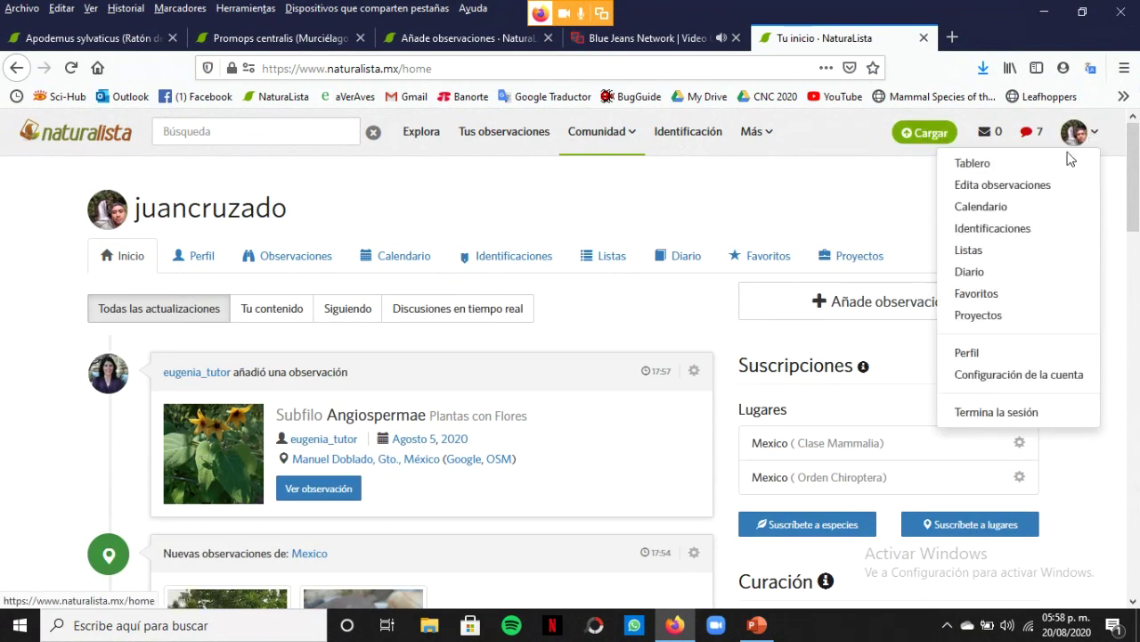
click(931, 136)
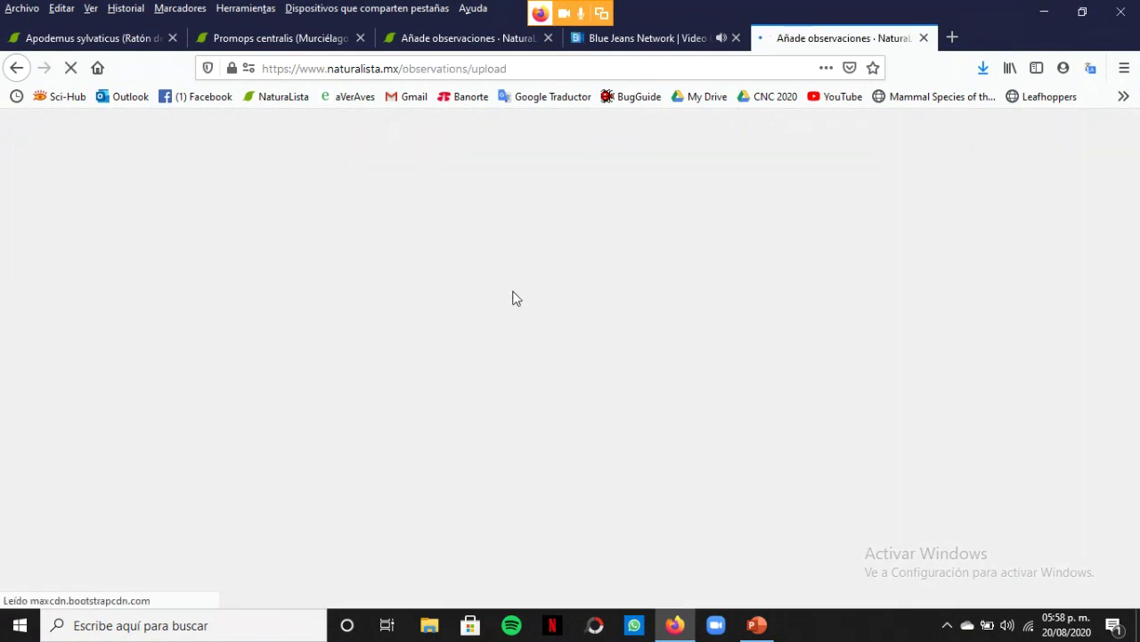
Return to the dashboard and open the 'Tus observaciones' list with its Yucatán map
key(alt+Left)
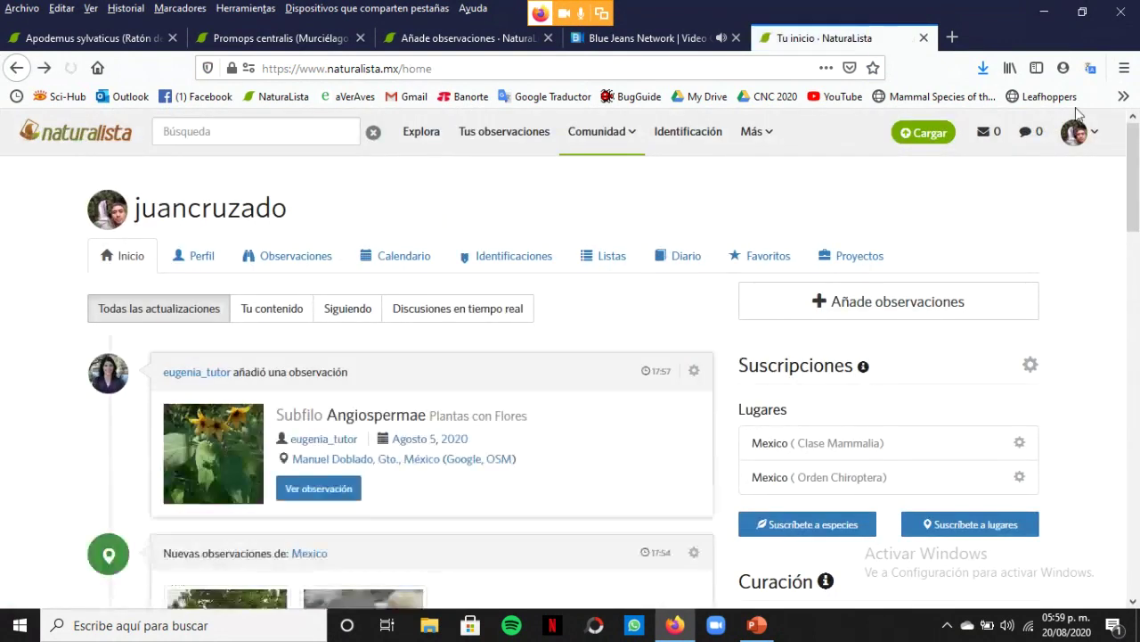
mouse_move(1089, 134)
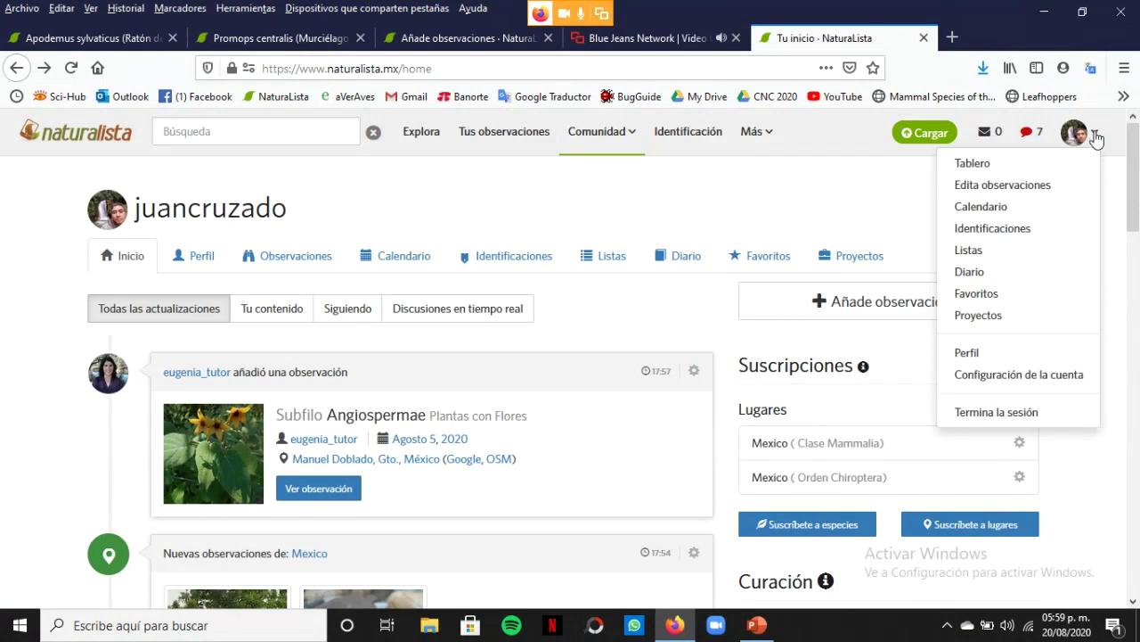
click(499, 143)
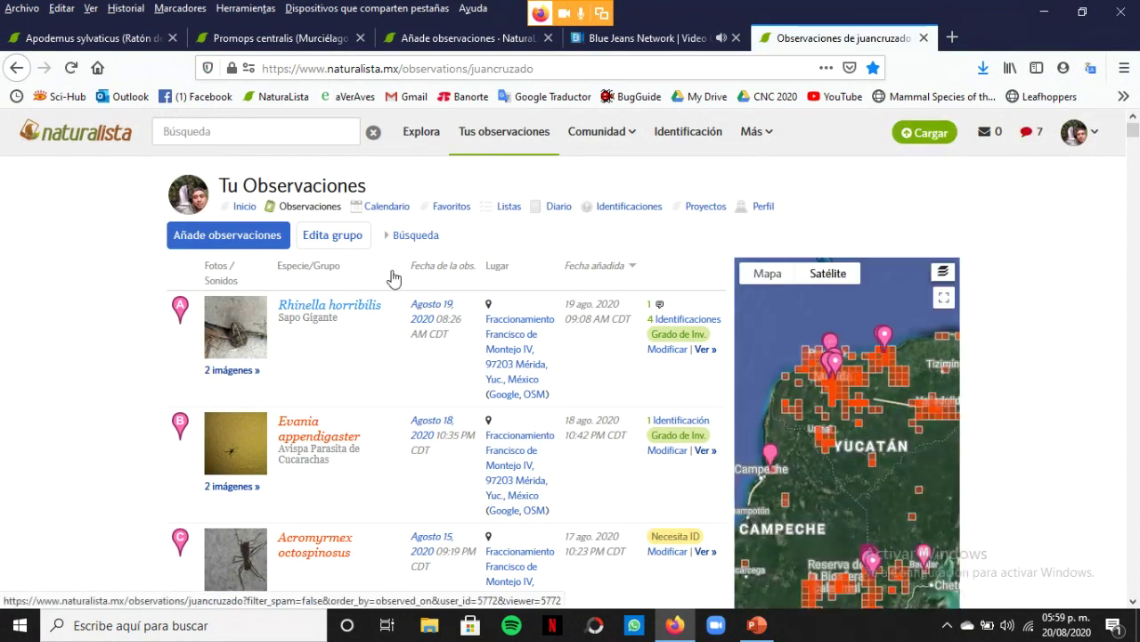
Start adding observations and open the photo file picker on the '36 Diciembre' folder
click(215, 239)
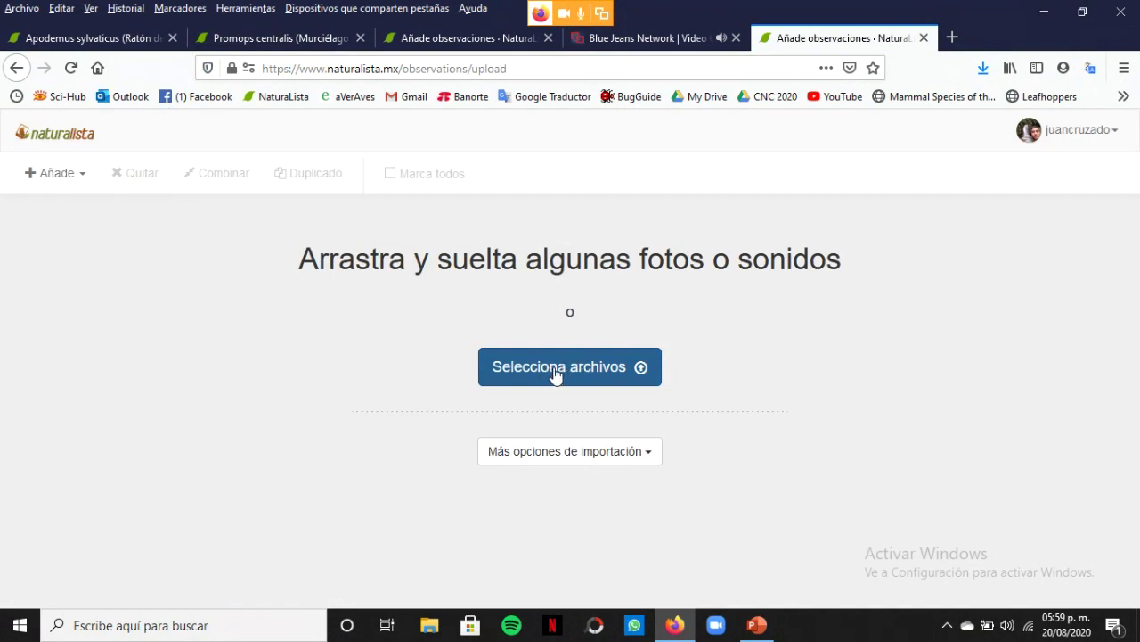
click(649, 456)
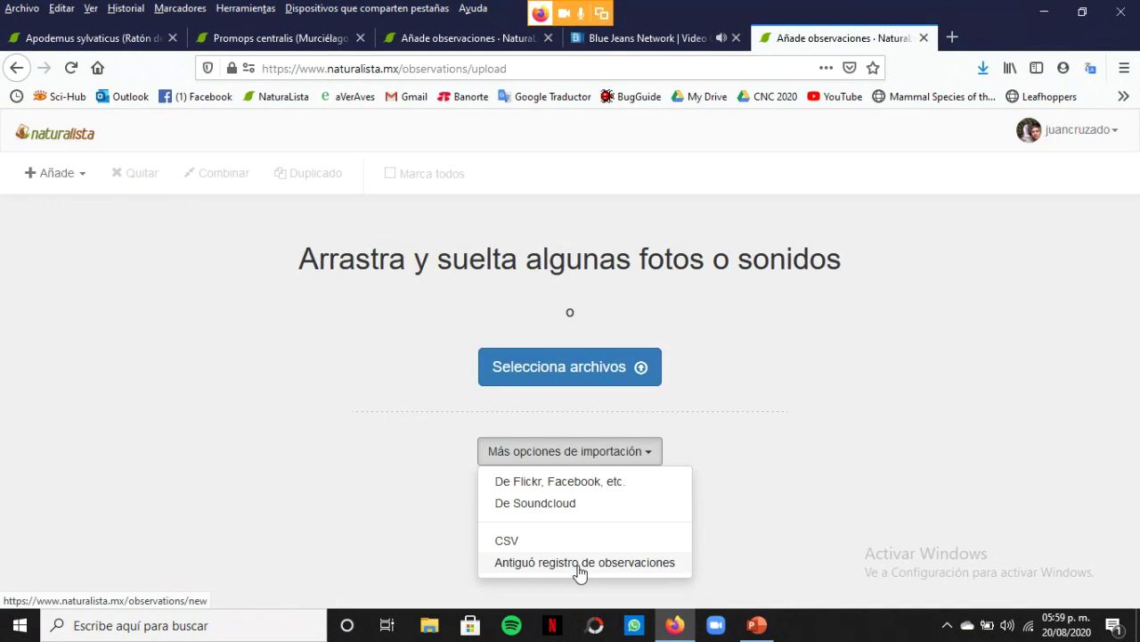
click(568, 371)
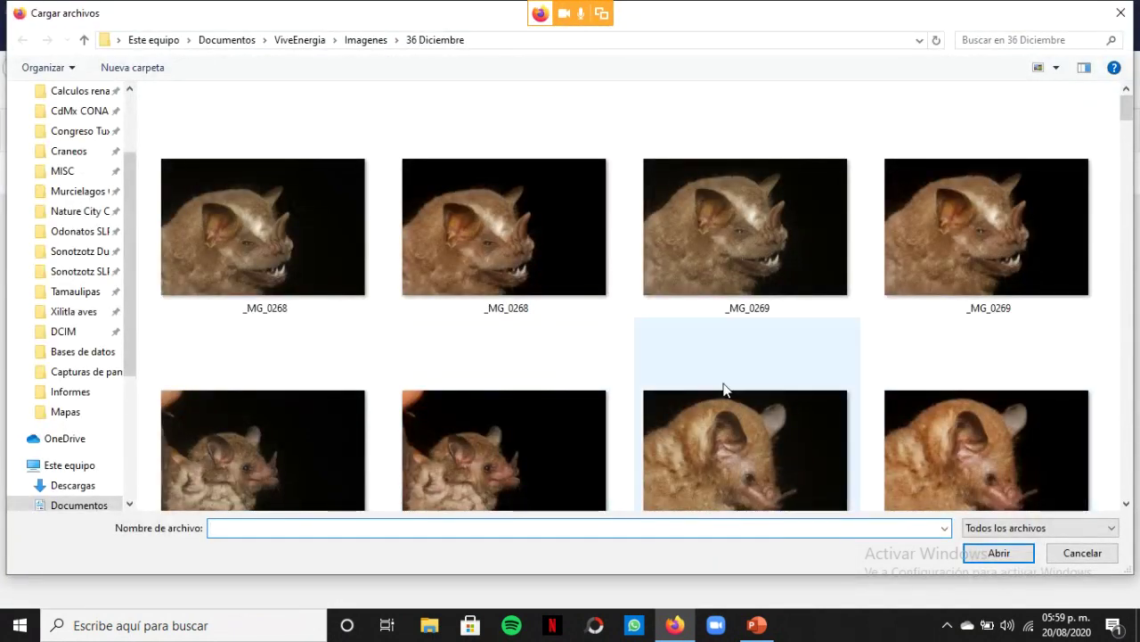
Select the bat close-ups _MG_0268, _MG_0269, _MG_0270 and _MG_0273, plus DSCN0222
click(514, 235)
ctrl+click(1041, 253)
ctrl+click(529, 446)
ctrl+click(1039, 455)
scroll(1036, 452, down, 5)
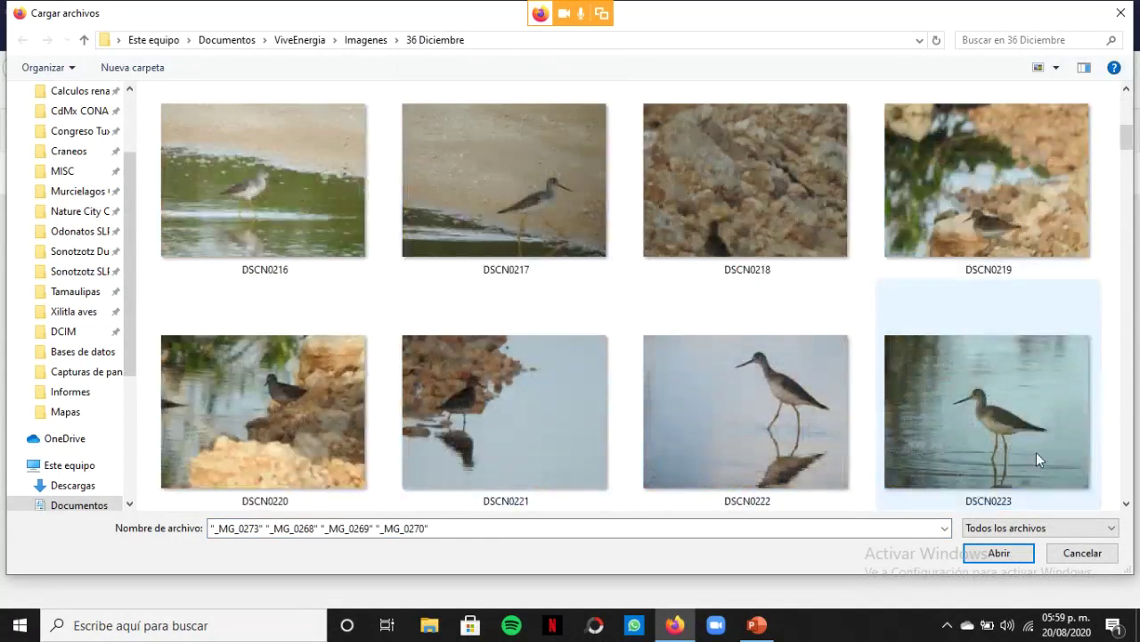
ctrl+click(807, 406)
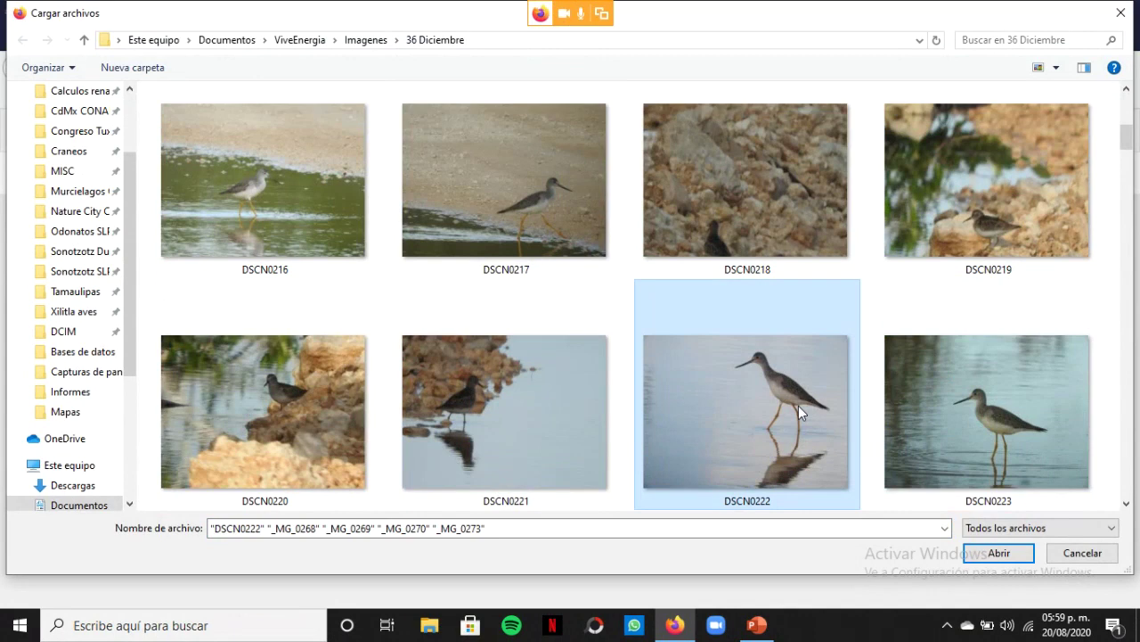
Add DSCN0234, DSCN0235, DSCN0265 and DSCN0267, then upload all nine photos
scroll(798, 406, down, 4)
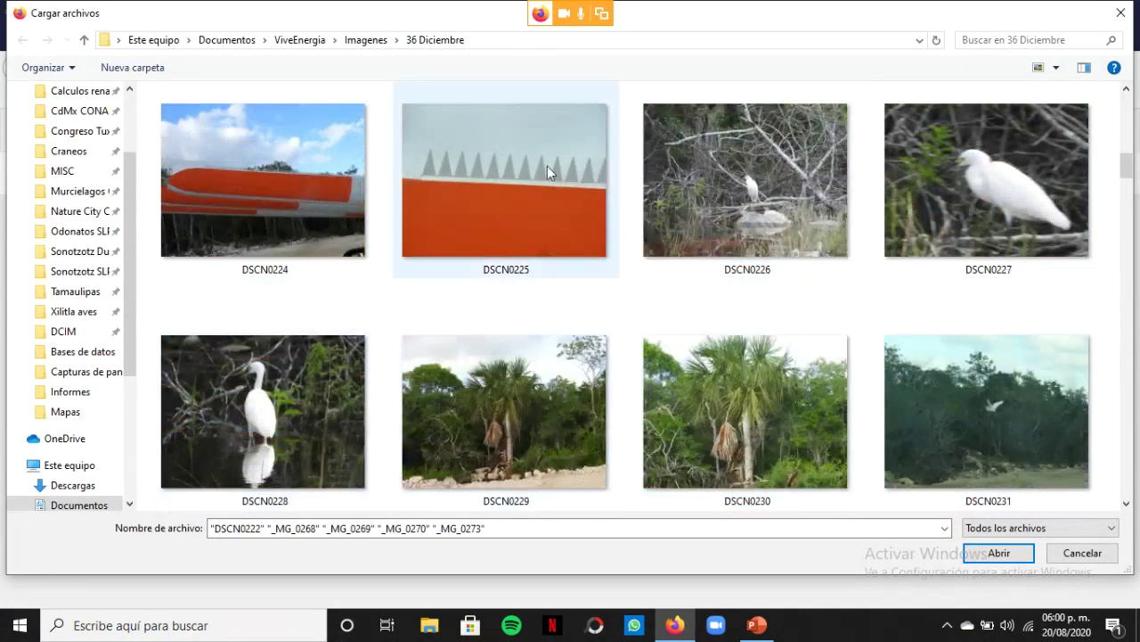
scroll(452, 335, down, 2)
ctrl+click(761, 403)
ctrl+click(1074, 443)
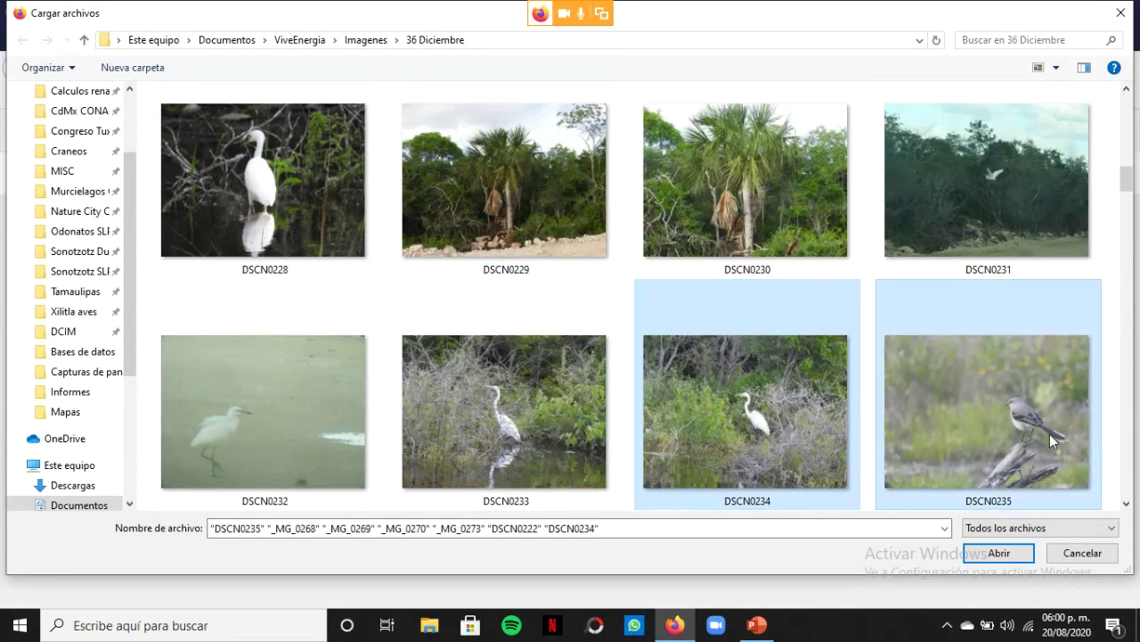
scroll(1050, 434, down, 4)
scroll(835, 408, down, 4)
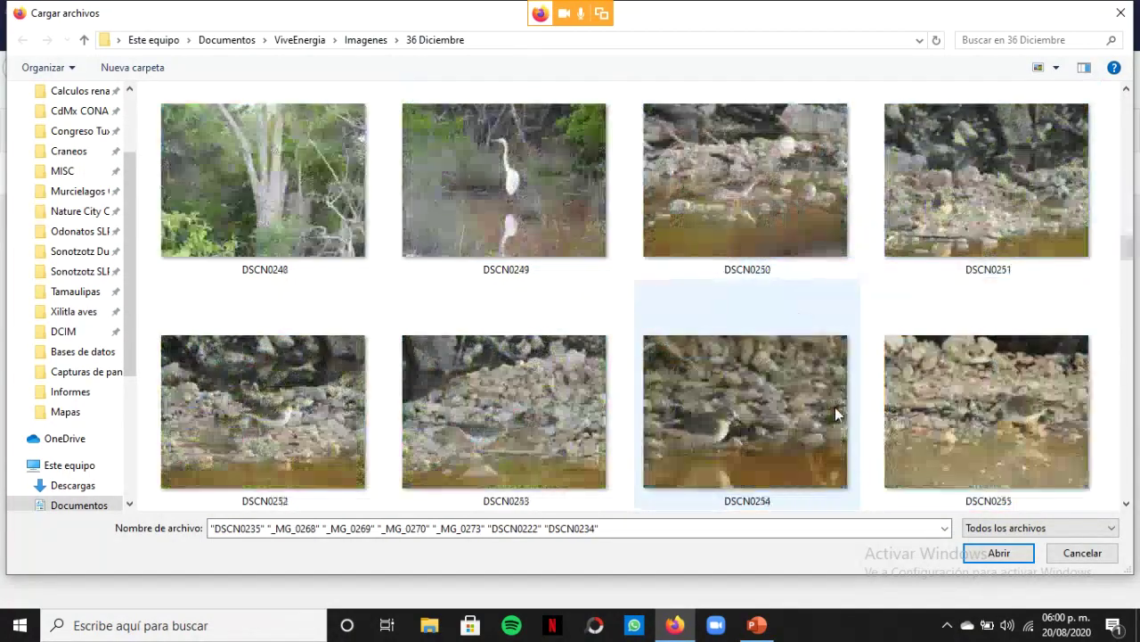
scroll(835, 407, down, 2)
scroll(835, 407, down, 4)
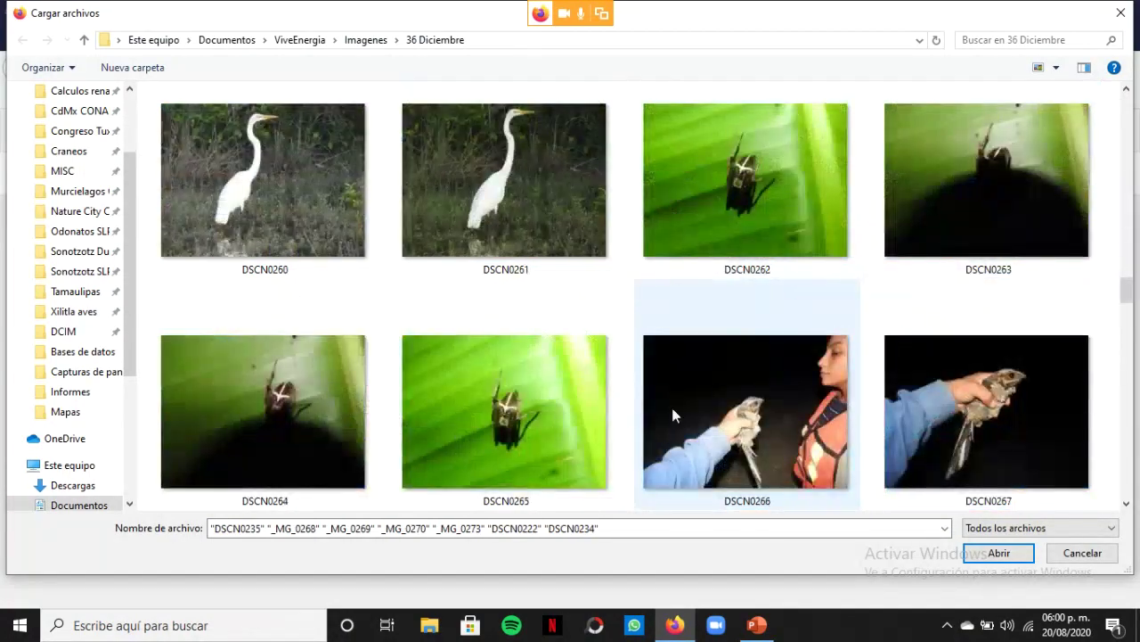
ctrl+click(517, 406)
scroll(517, 406, down, 4)
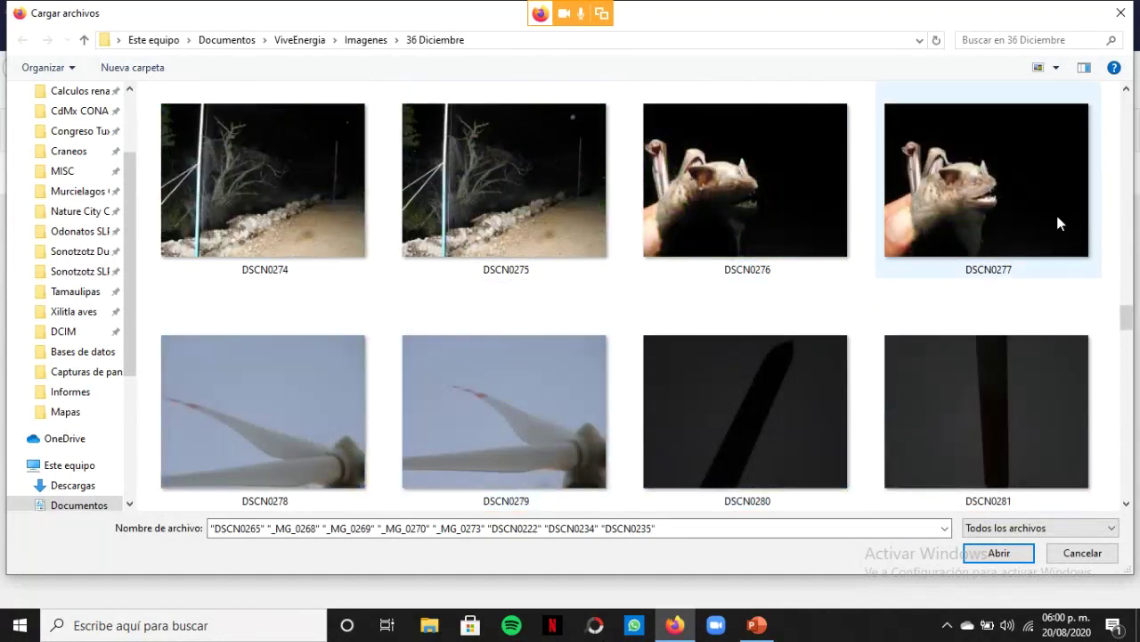
scroll(1042, 214, up, 2)
ctrl+click(1032, 210)
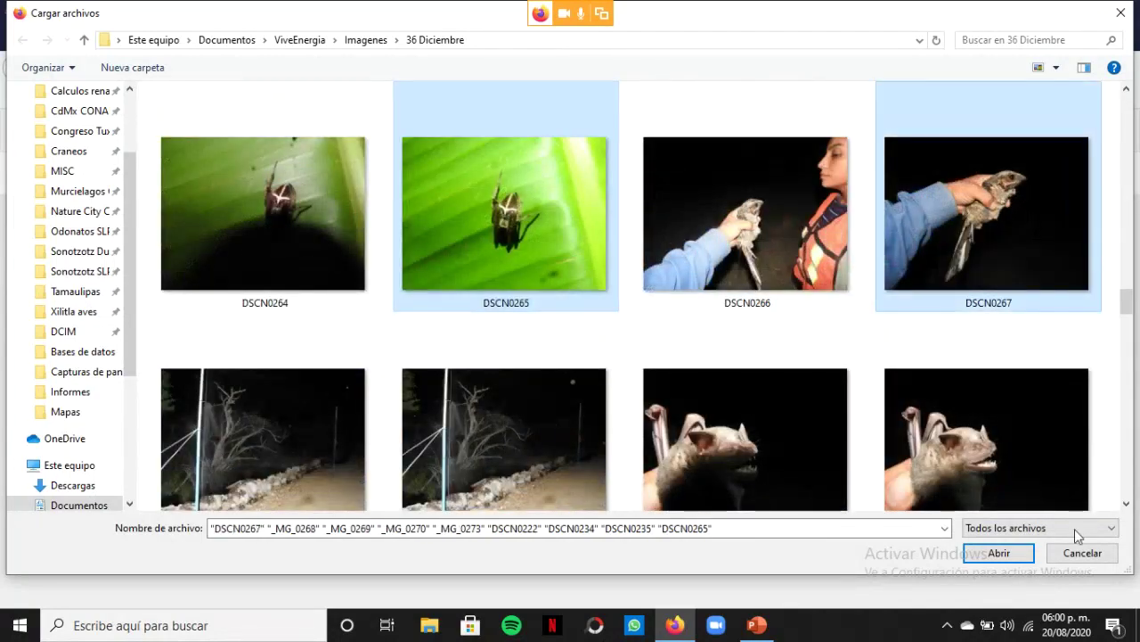
click(1009, 554)
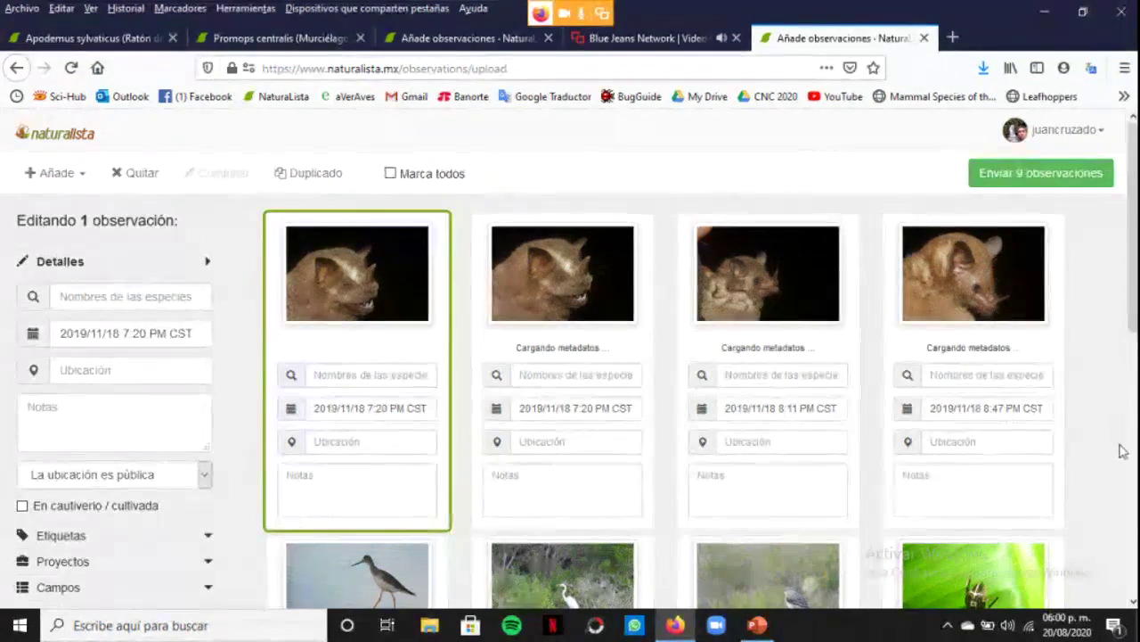
Review the nine draft cards and open the egret observation's location map
scroll(1123, 452, down, 3)
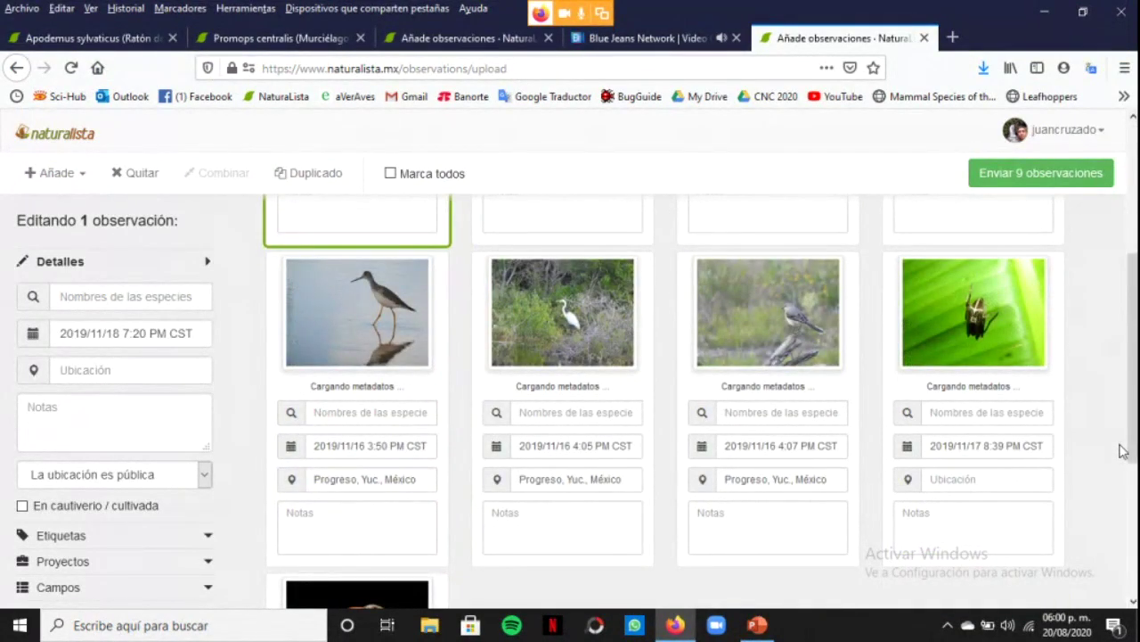
scroll(1123, 452, down, 3)
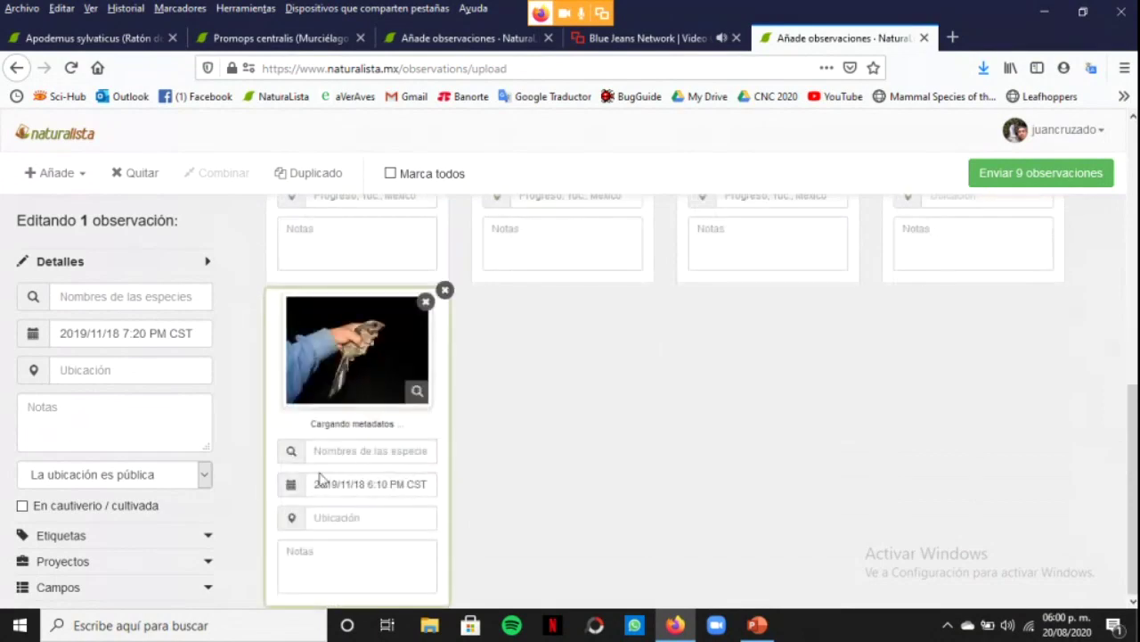
scroll(356, 453, up, 3)
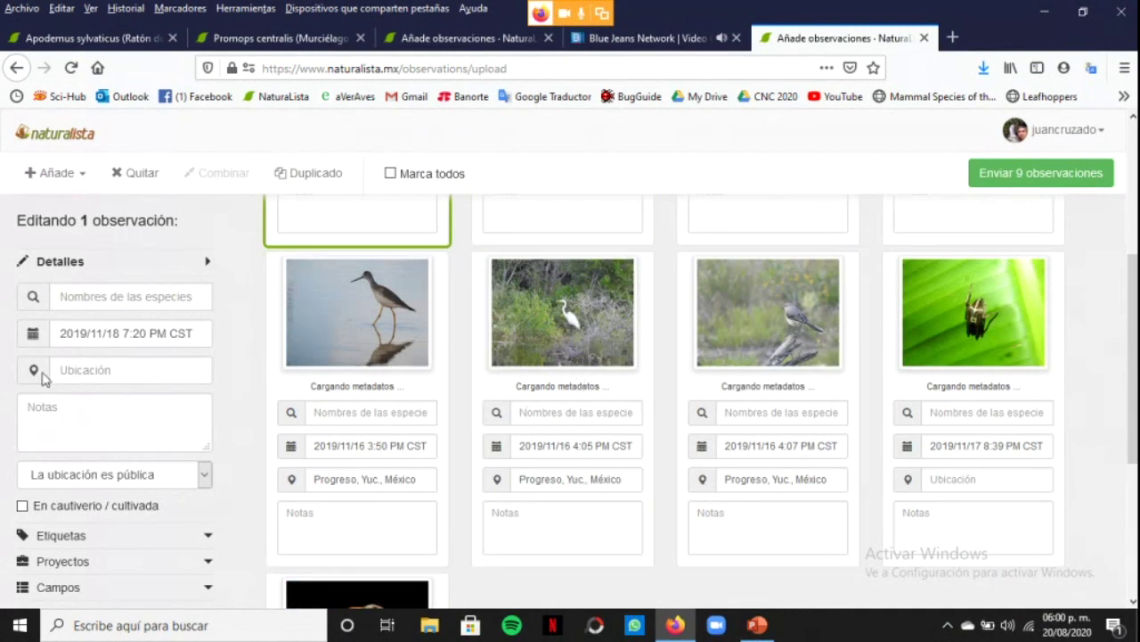
click(611, 478)
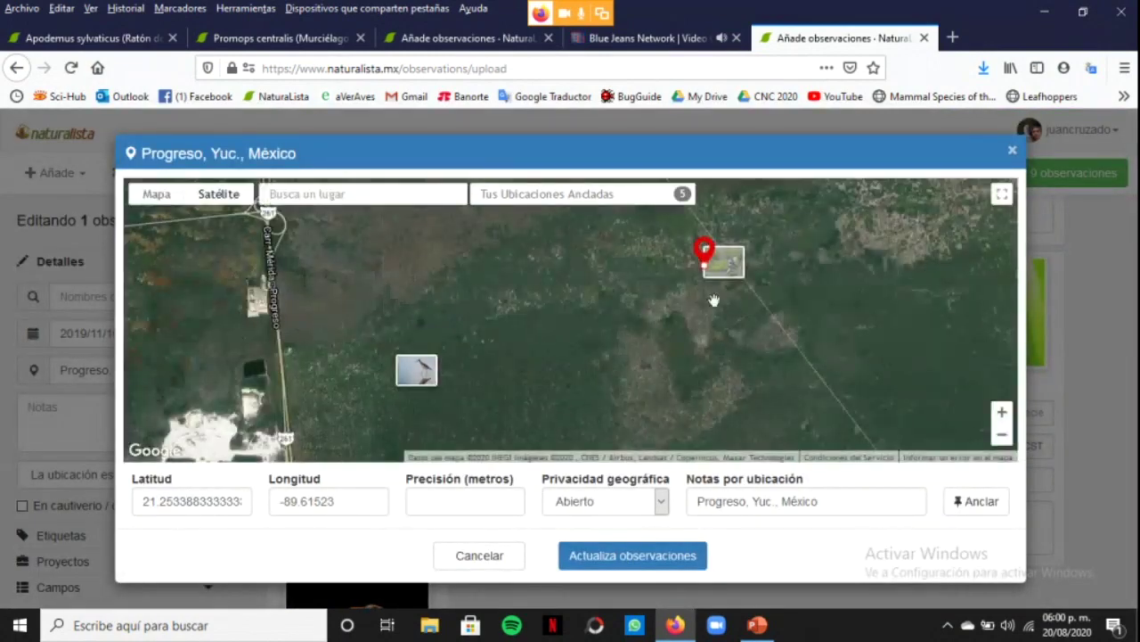
Close the egret observation's location map without changing it
scroll(696, 309, down, 3)
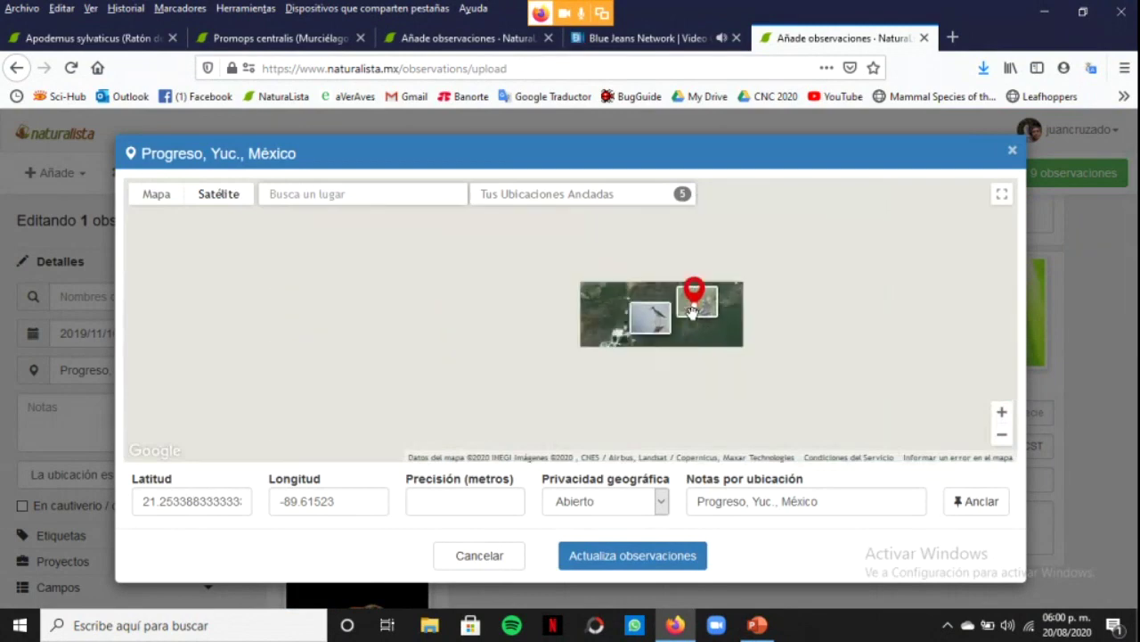
scroll(699, 316, up, 3)
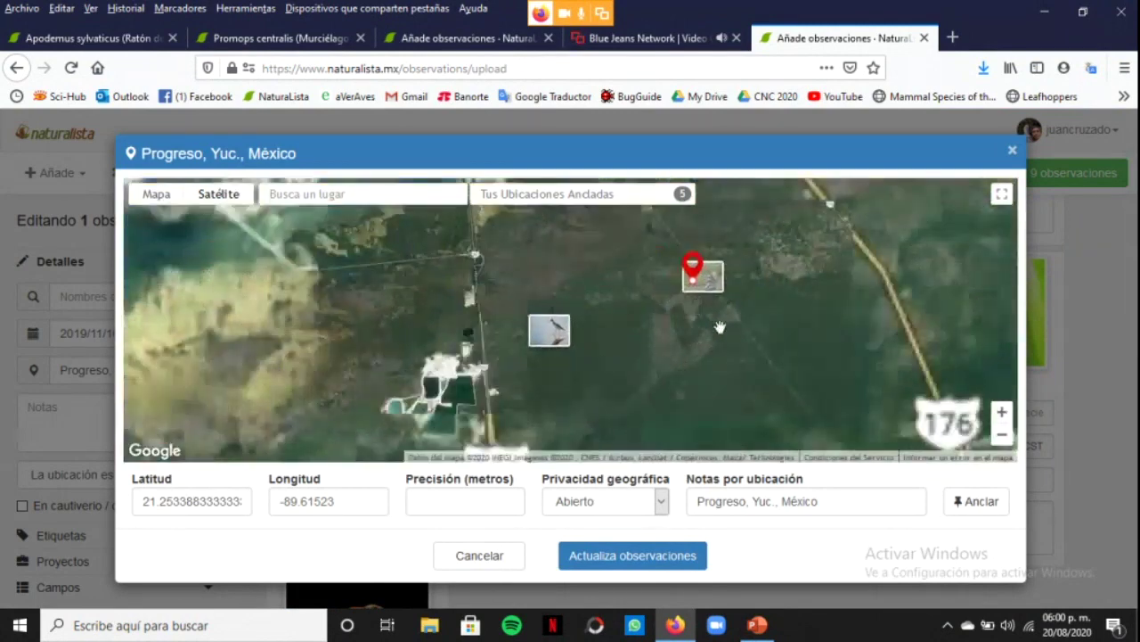
scroll(720, 327, down, 2)
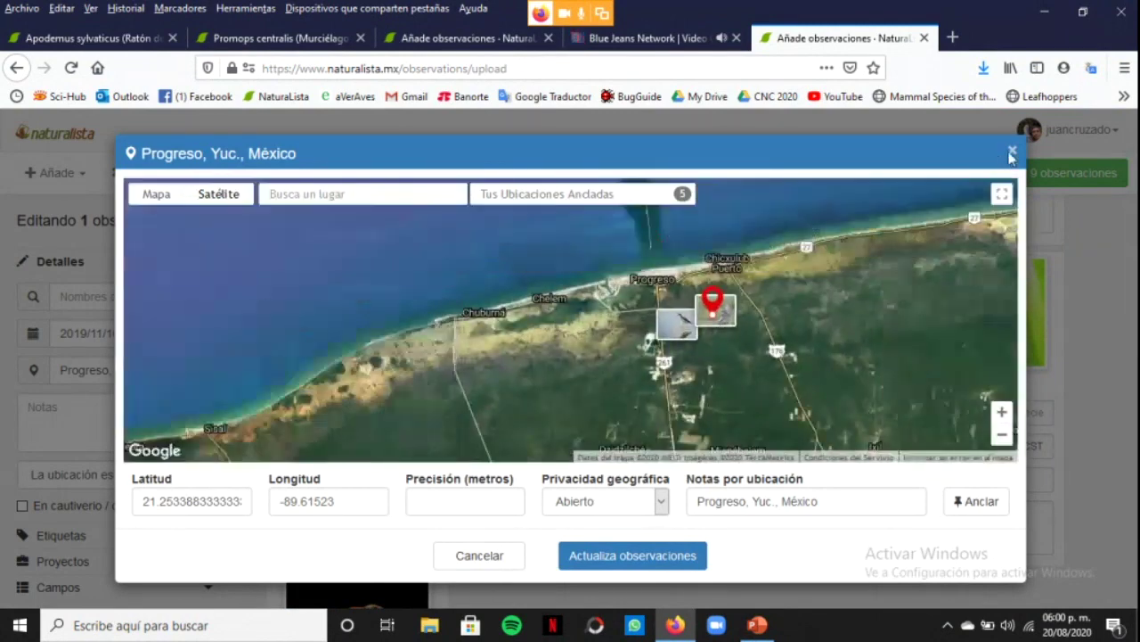
click(1013, 152)
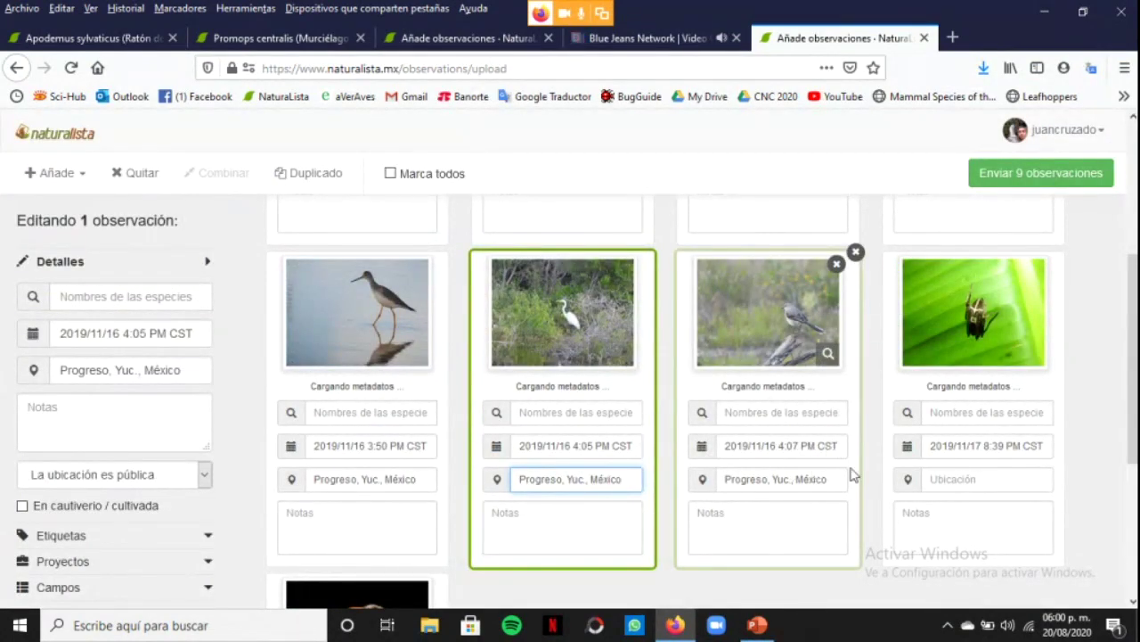
Pin the green-leaf observation's location at Progreso, Yuc., México and apply it
scroll(961, 481, down, 4)
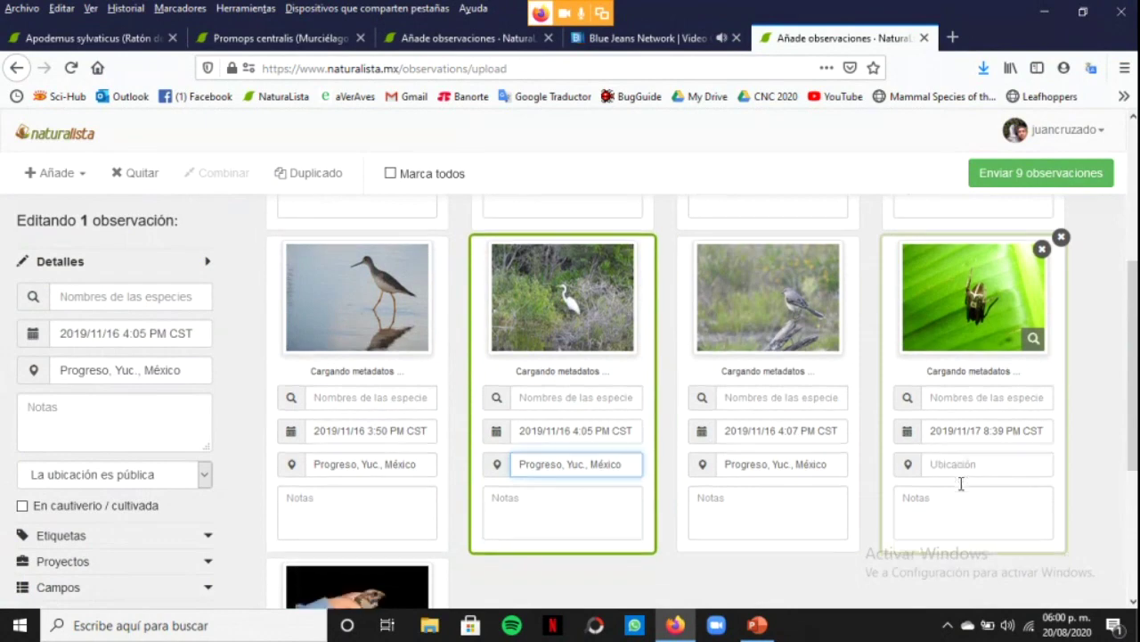
scroll(966, 428, up, 2)
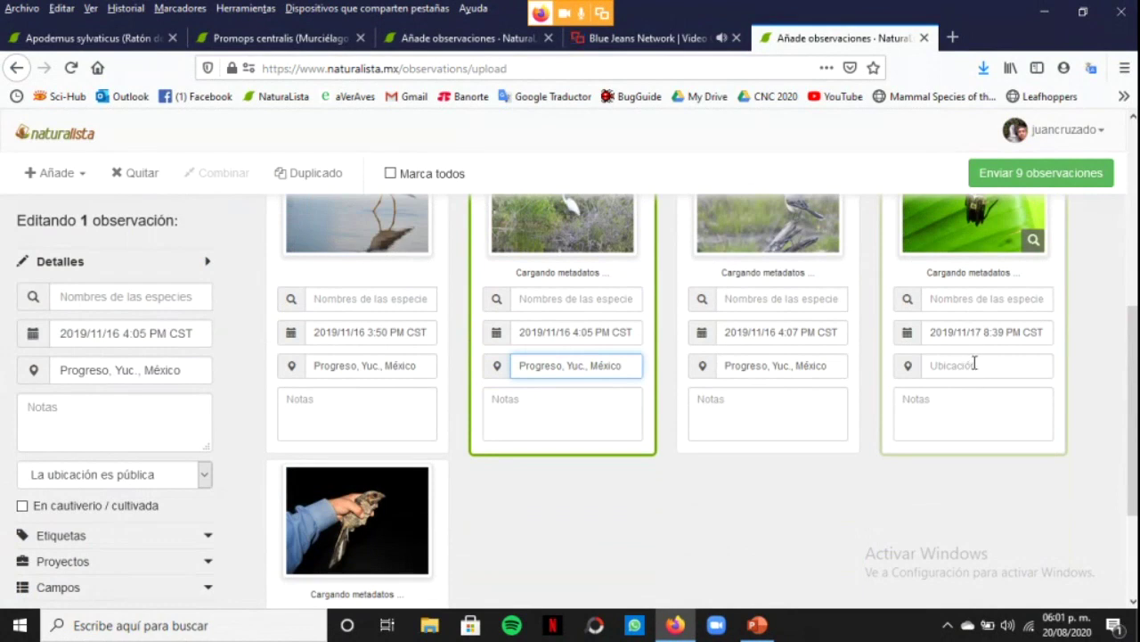
click(975, 364)
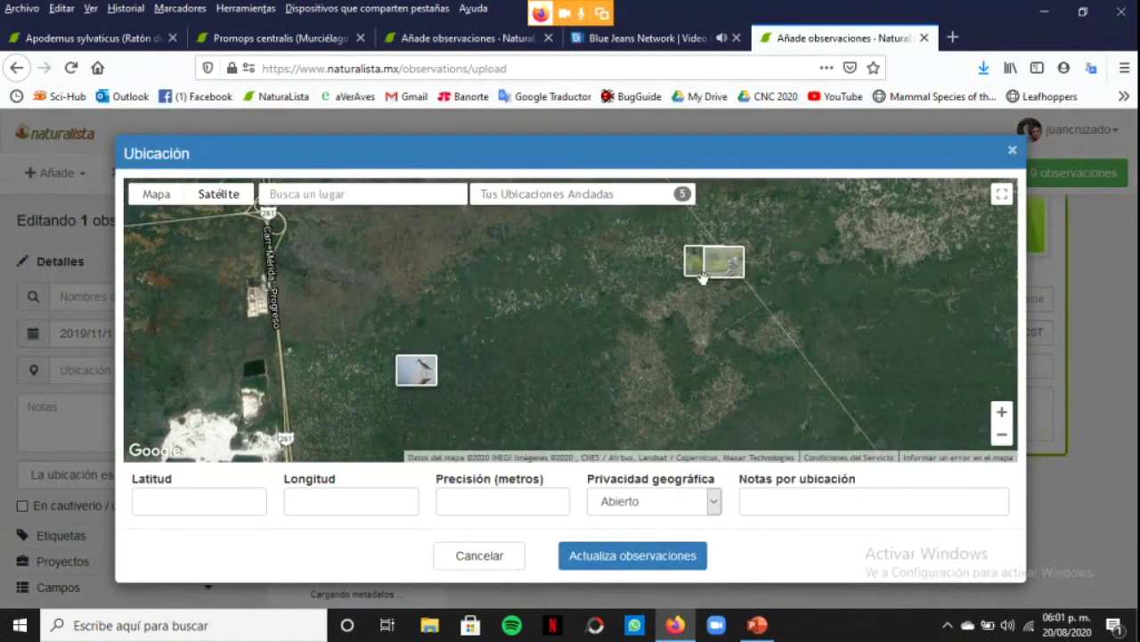
scroll(709, 278, up, 1)
click(702, 315)
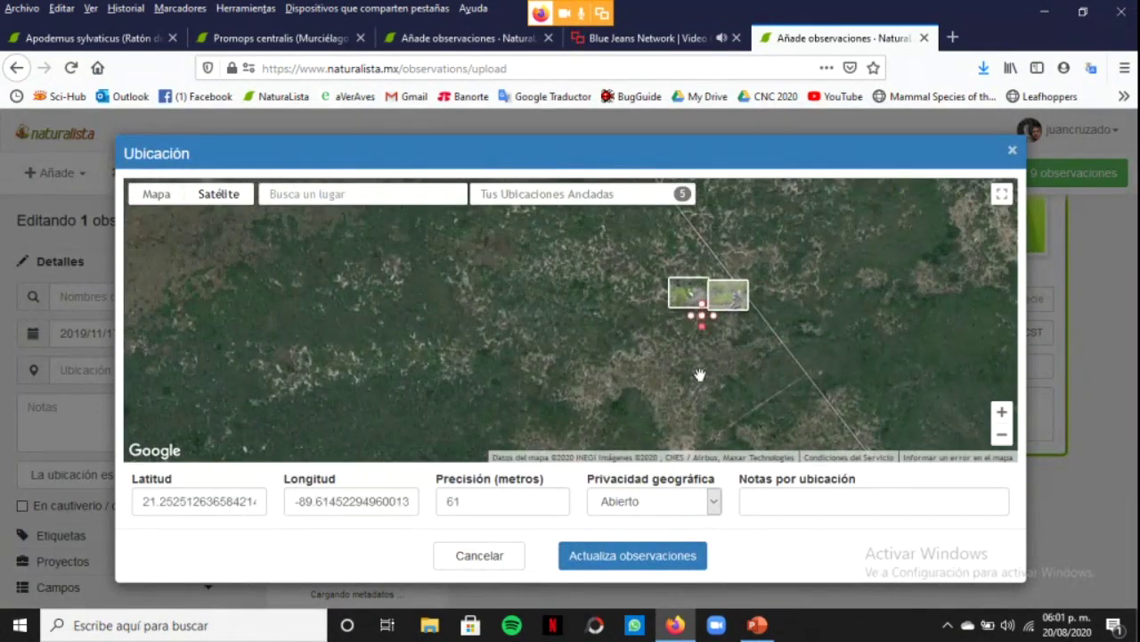
click(663, 557)
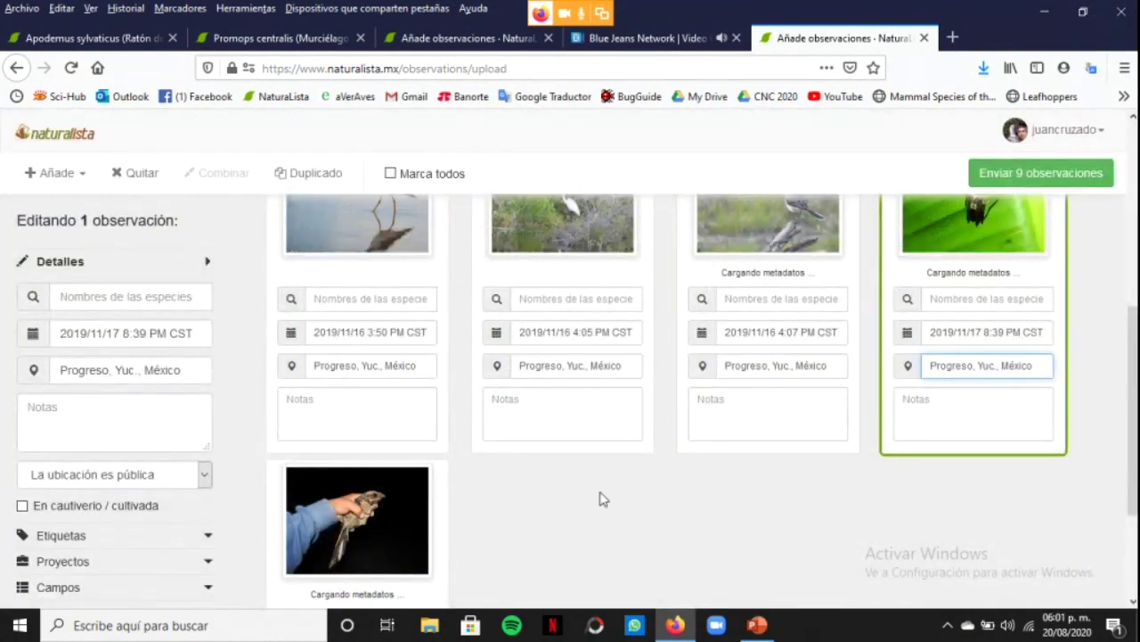
Pin the hand-held animal observation's location at its photo marker in Progreso and apply it
scroll(437, 514, down, 2)
click(371, 572)
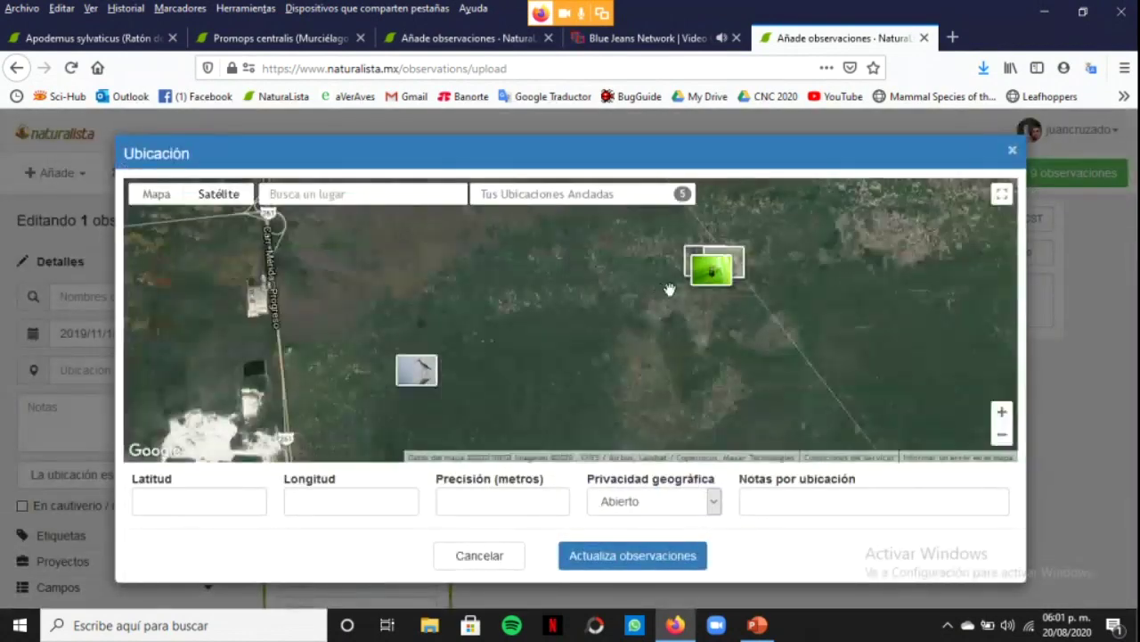
scroll(677, 285, up, 3)
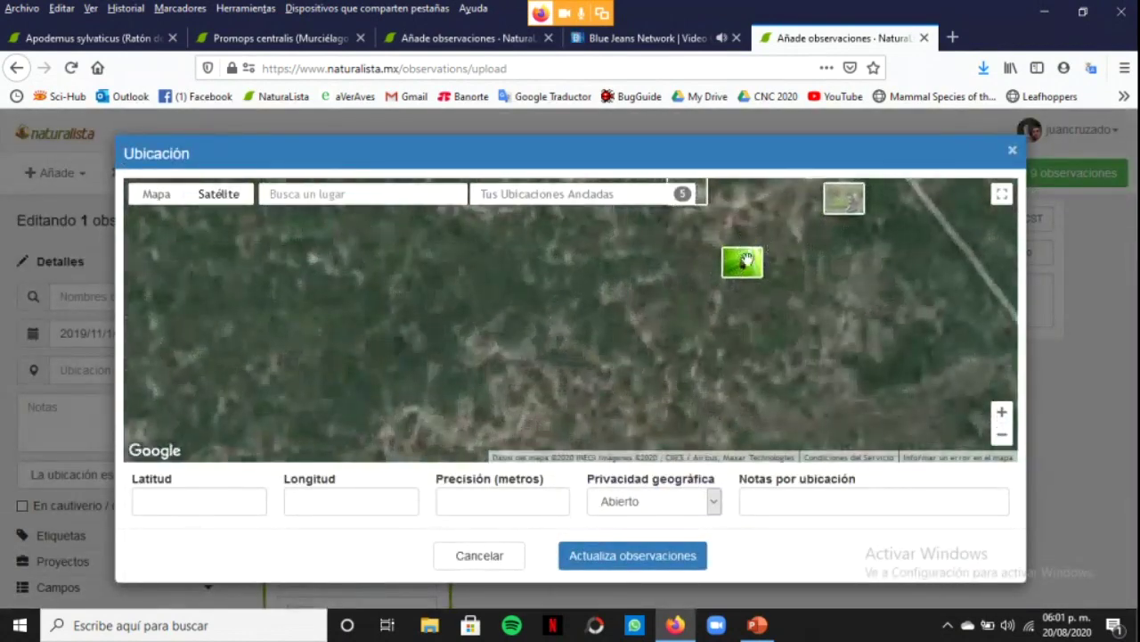
click(747, 260)
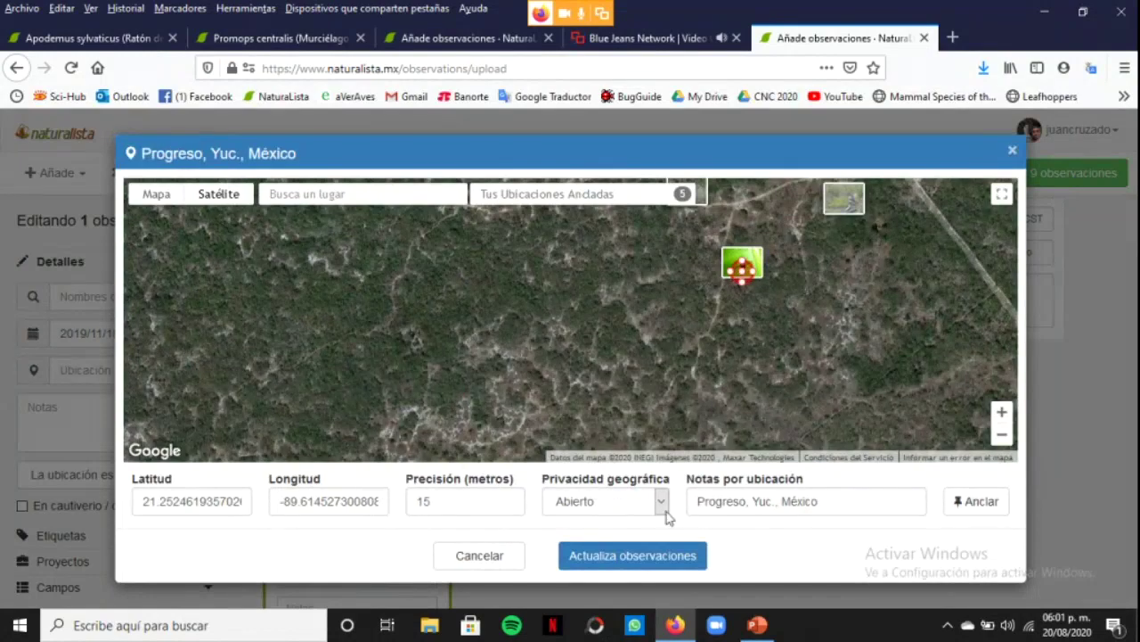
click(667, 555)
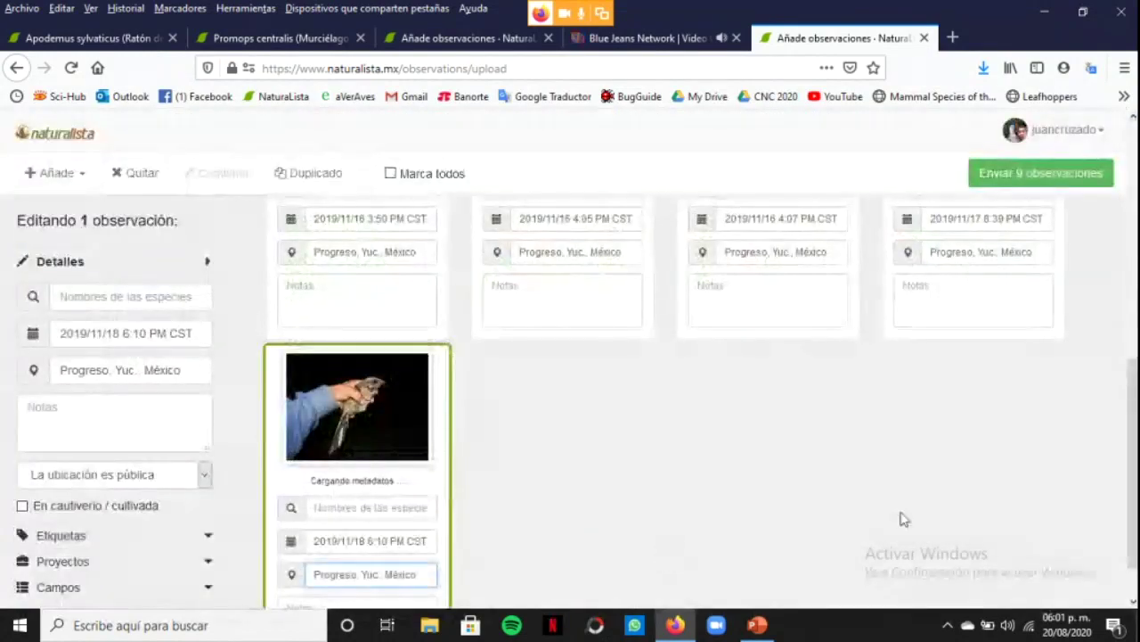
Merge bat photos one and two, then three and four, leaving seven drafts
scroll(828, 507, up, 5)
scroll(828, 499, up, 2)
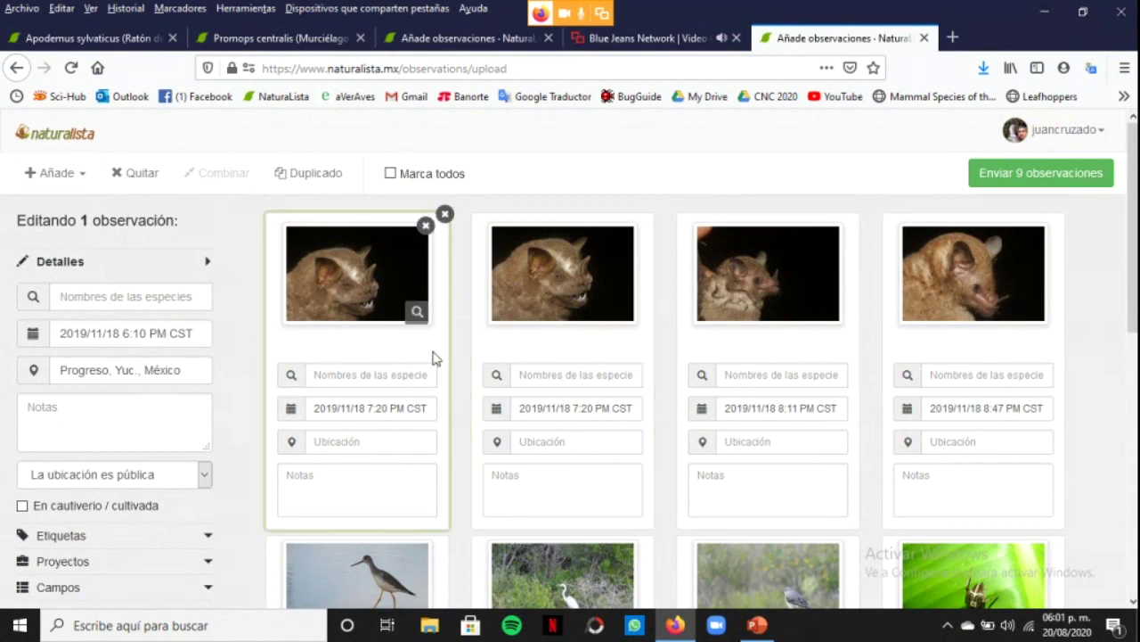
drag(443, 354, 530, 352)
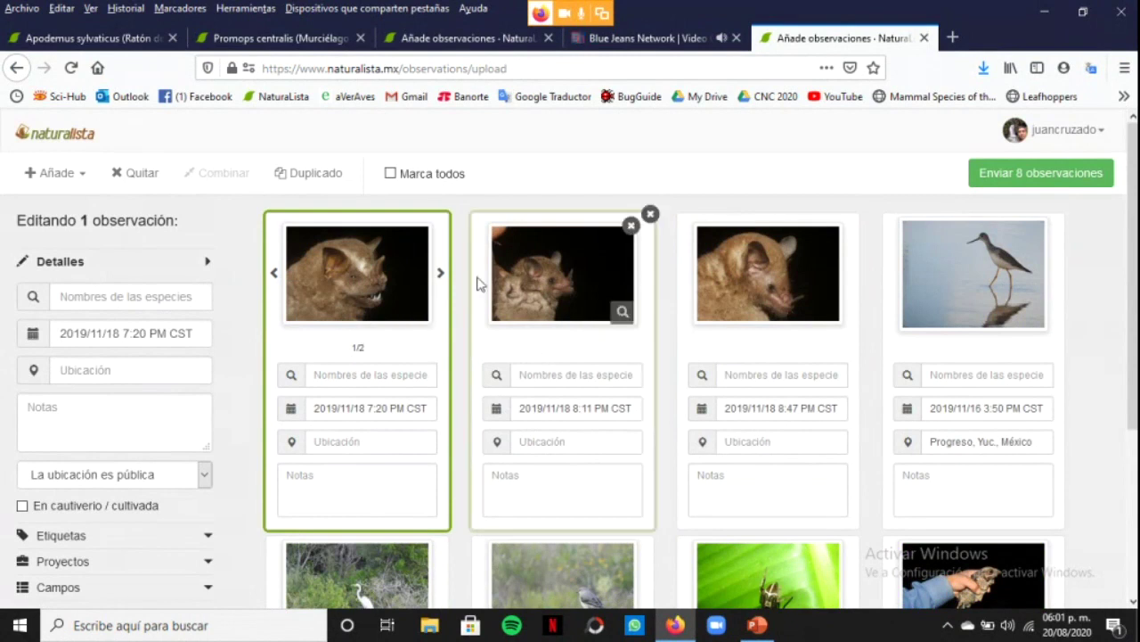
click(441, 274)
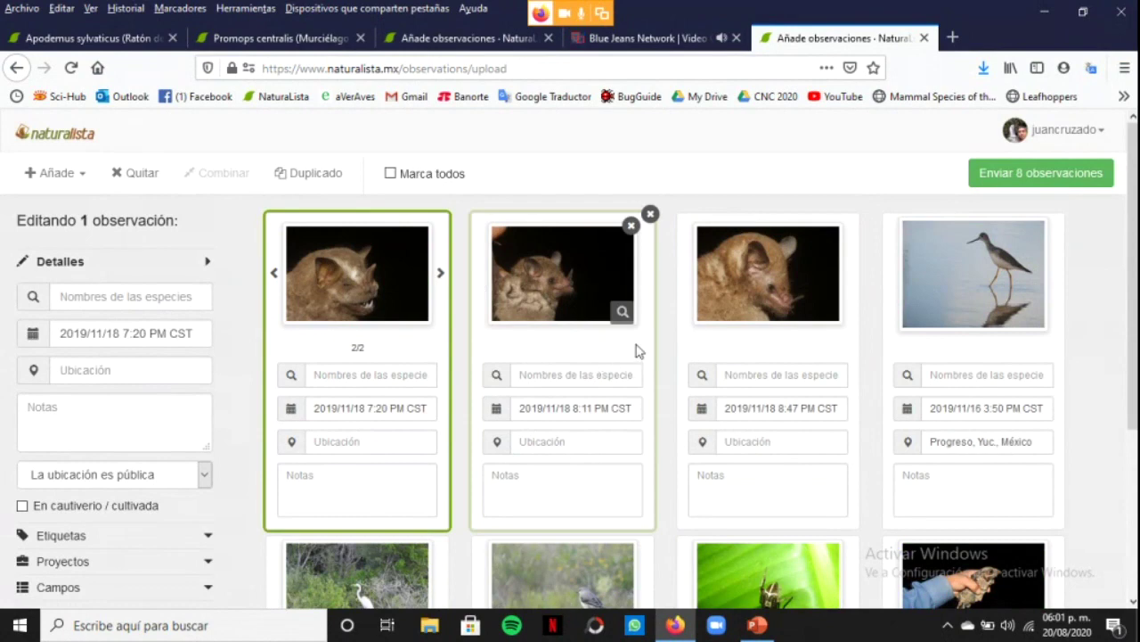
drag(637, 350, 694, 339)
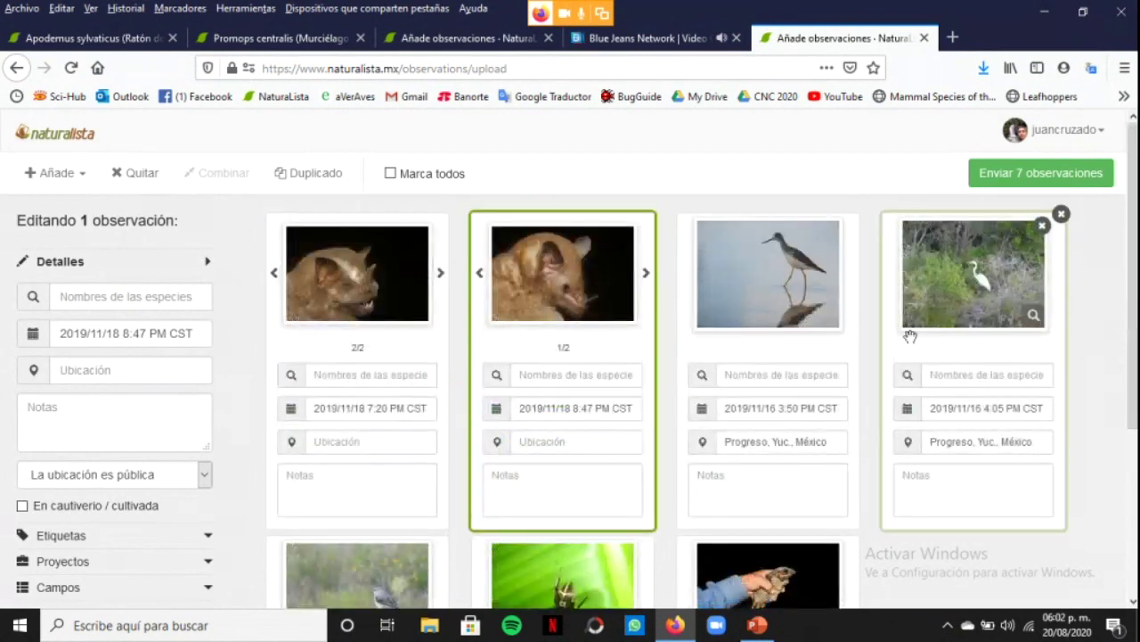
Tick Marca todos and deselect the wading bird card, leaving 6 observations in the batch edit
shift+click(419, 353)
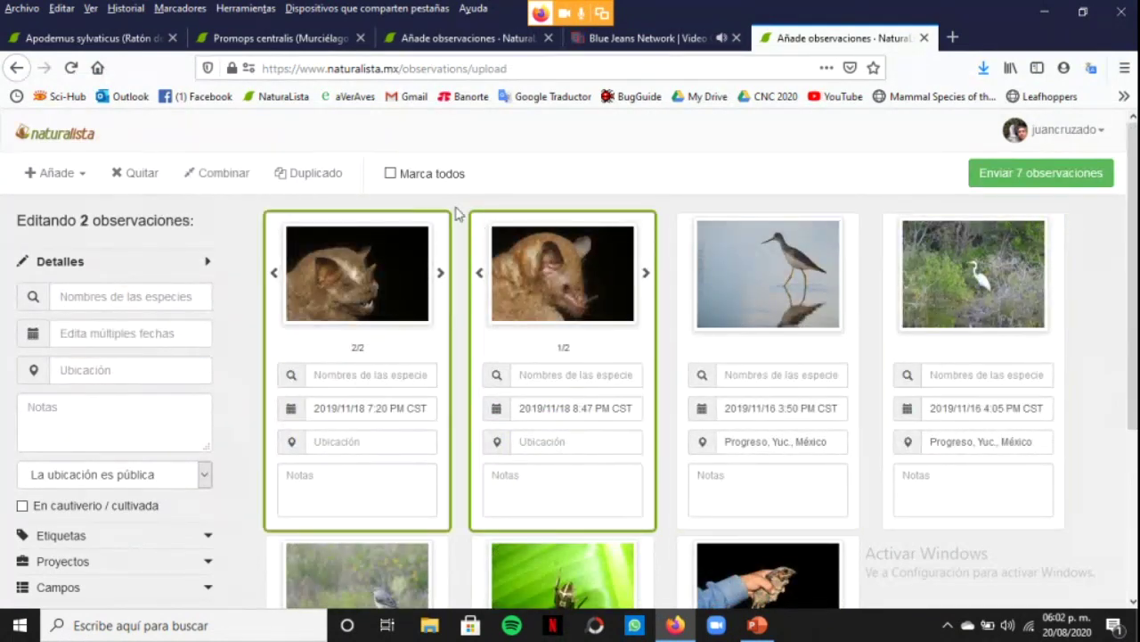
click(392, 174)
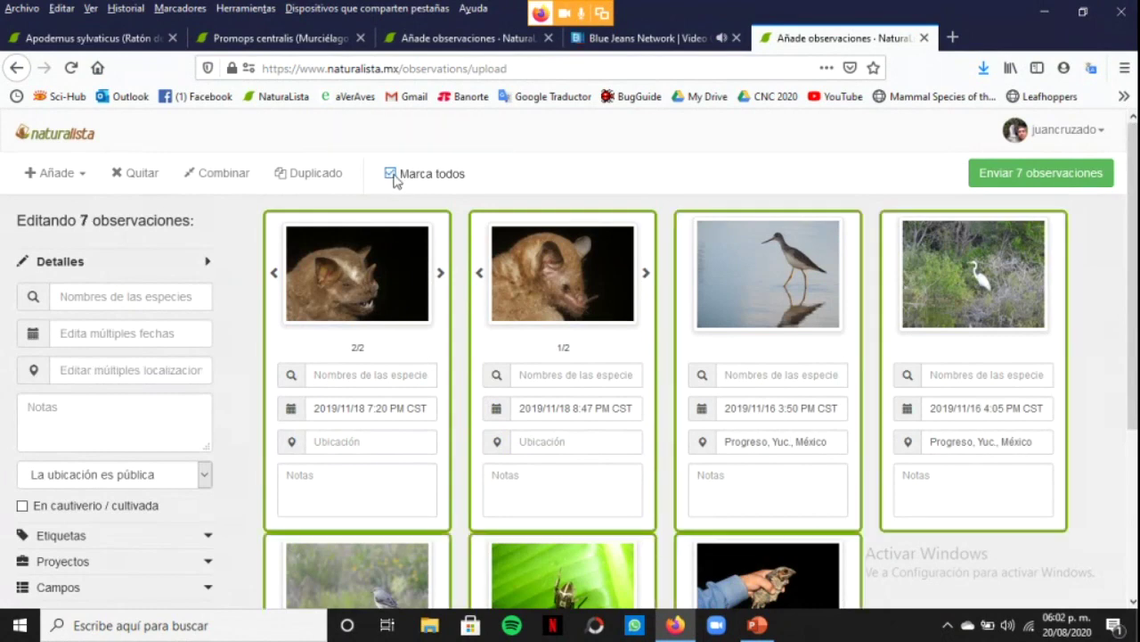
click(145, 369)
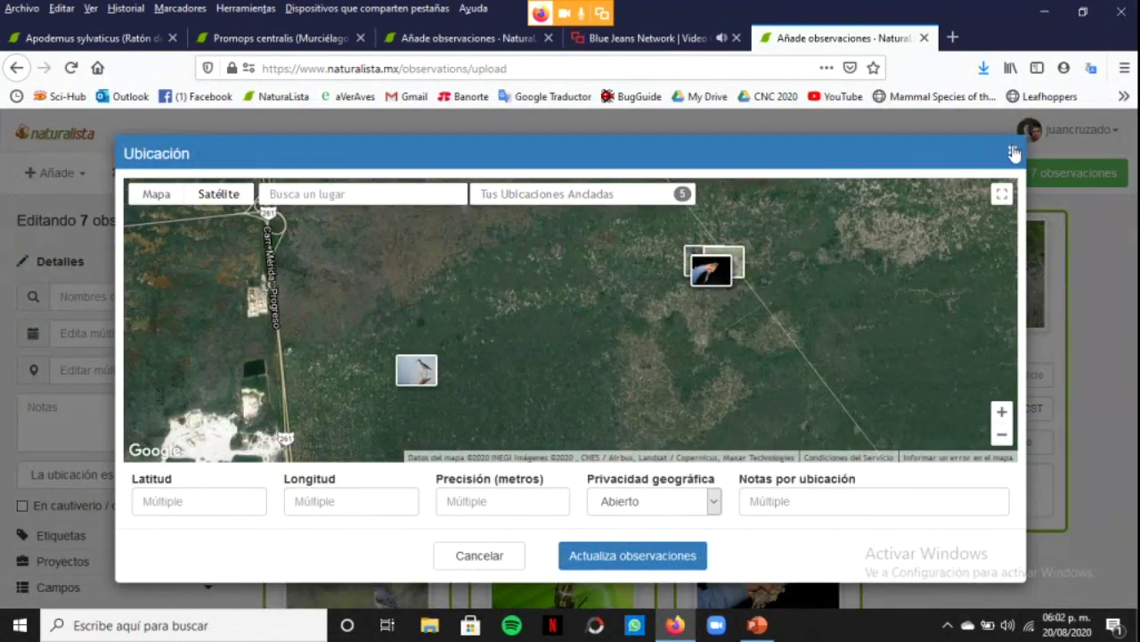
click(1013, 152)
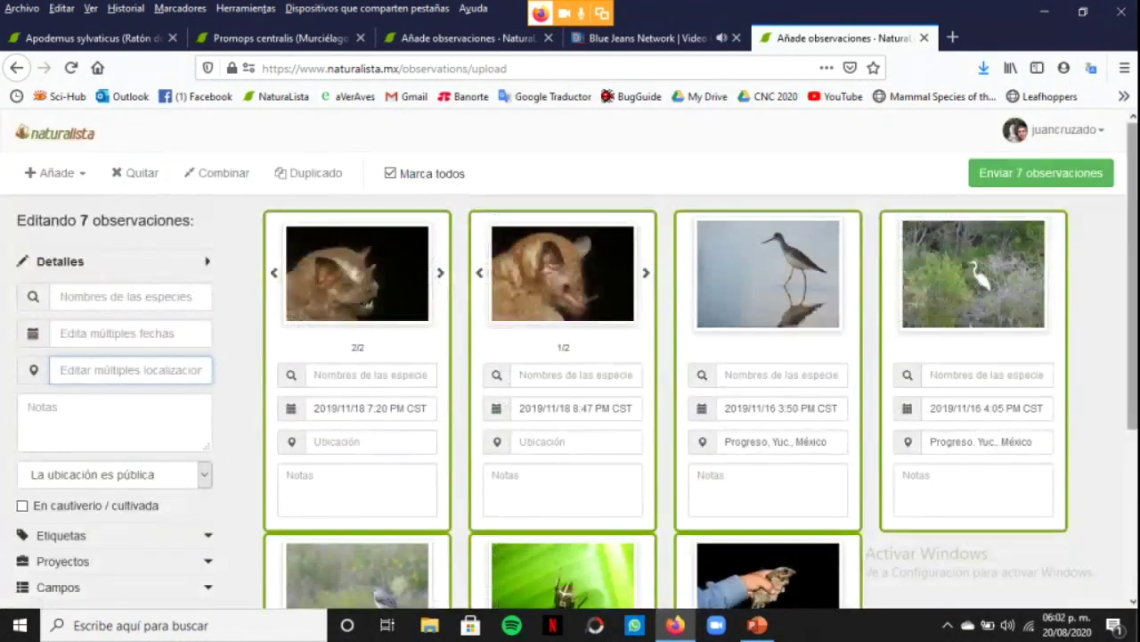
click(702, 354)
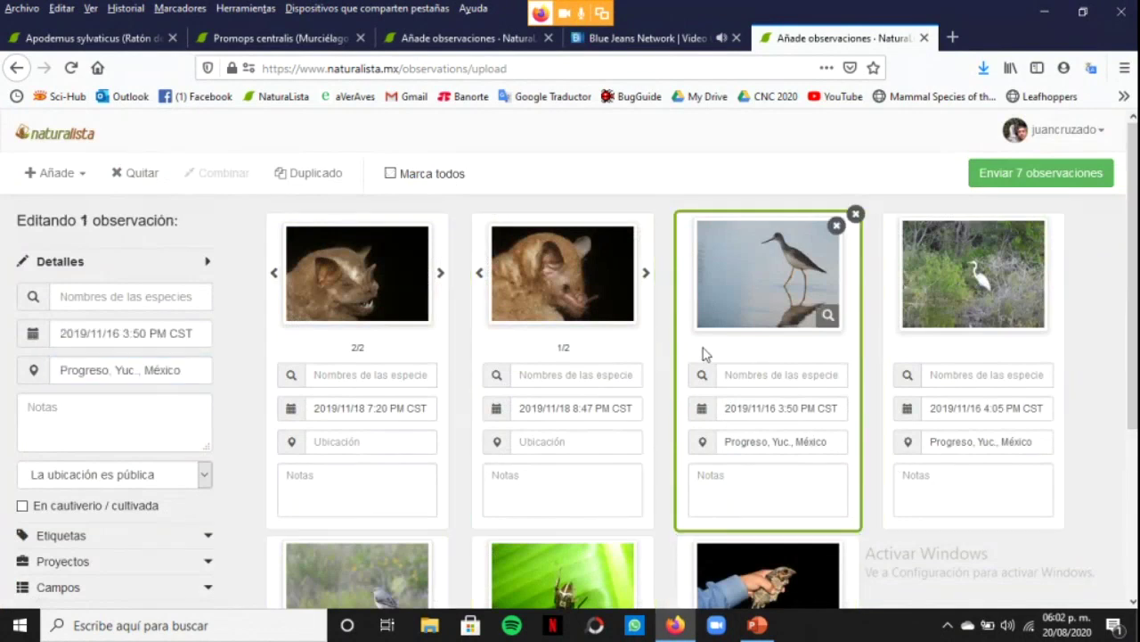
click(391, 174)
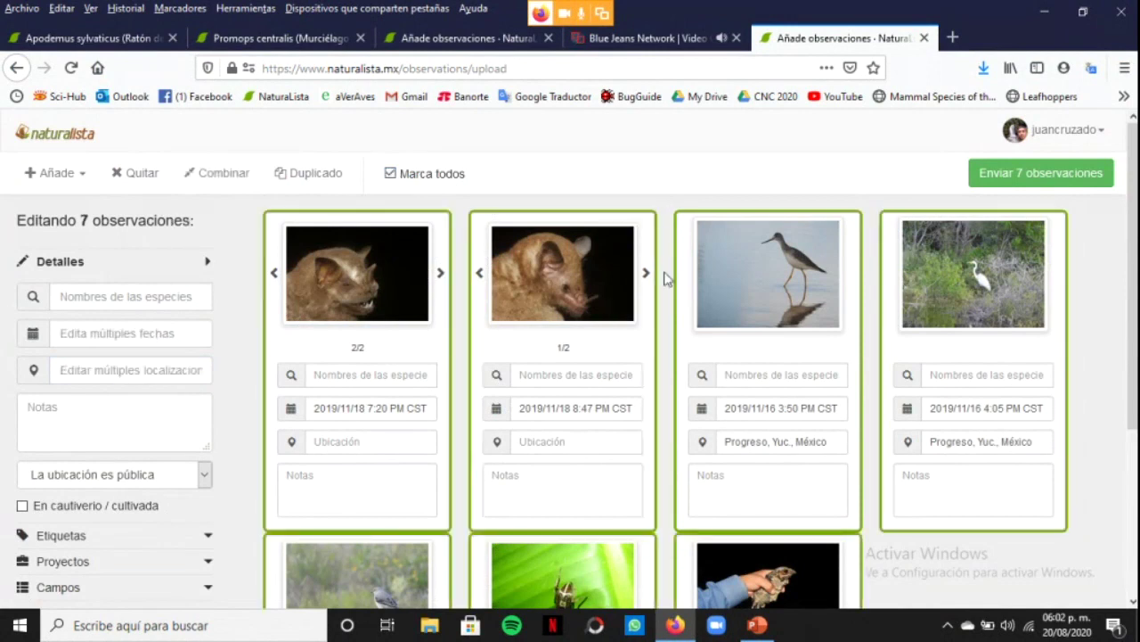
click(693, 353)
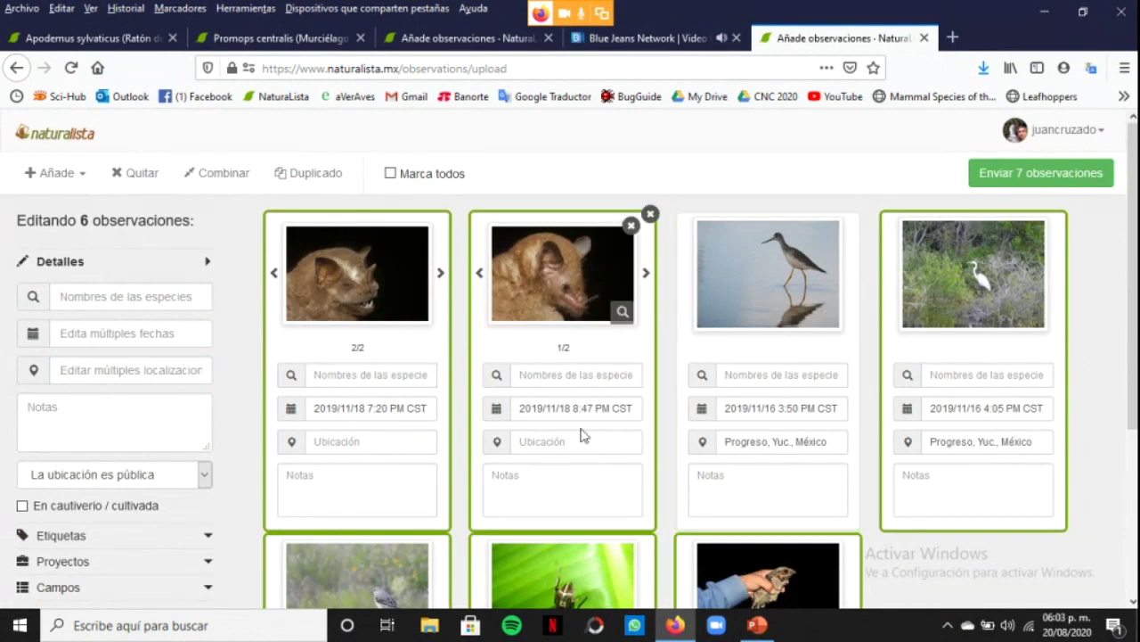
Pin the six selected observations to Progreso, Yuc., México on the satellite map and apply it
click(159, 369)
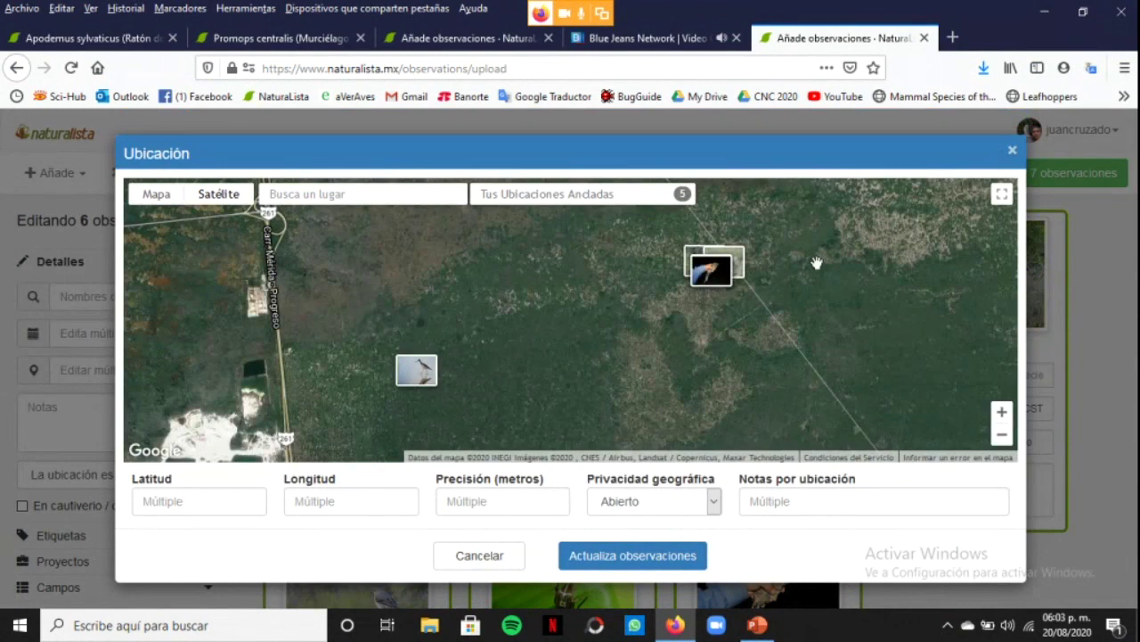
click(1004, 413)
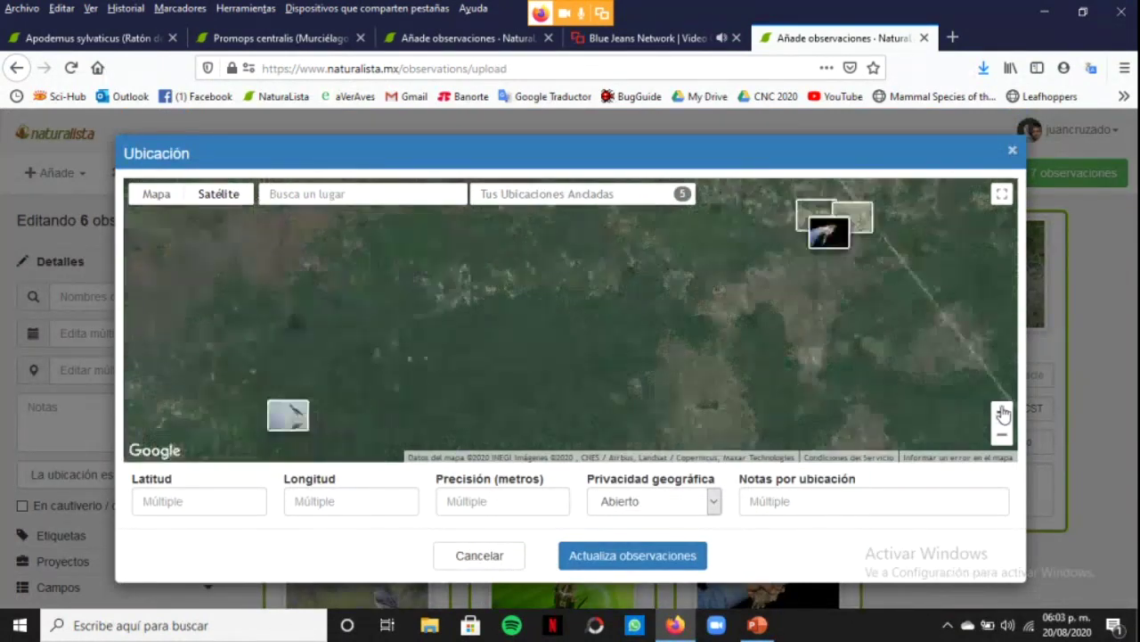
drag(897, 338, 815, 367)
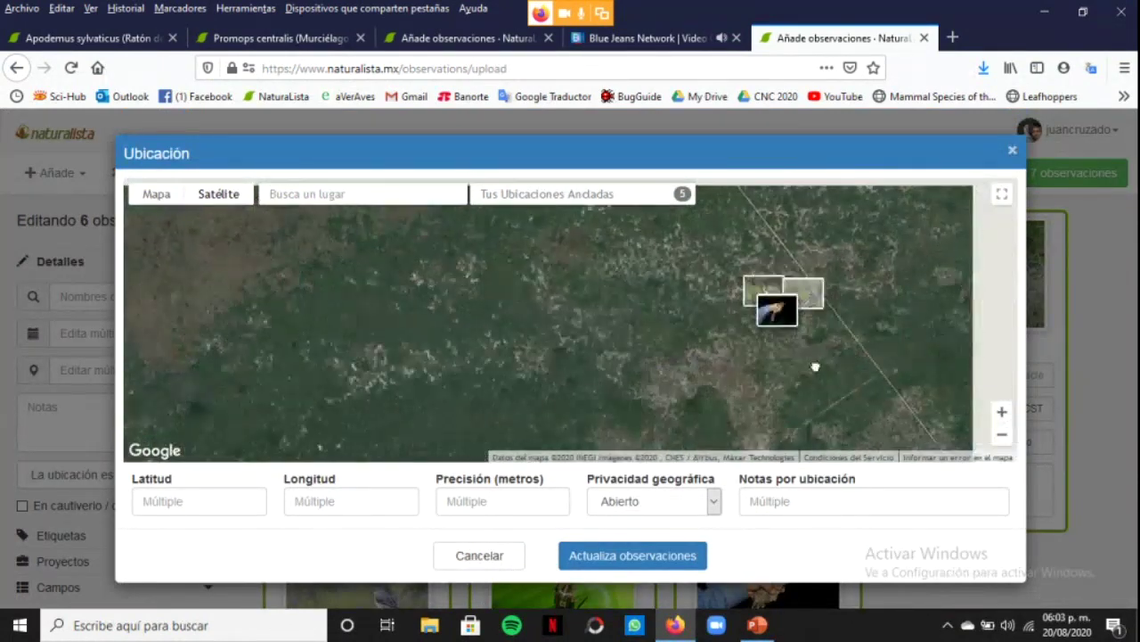
click(788, 310)
click(666, 561)
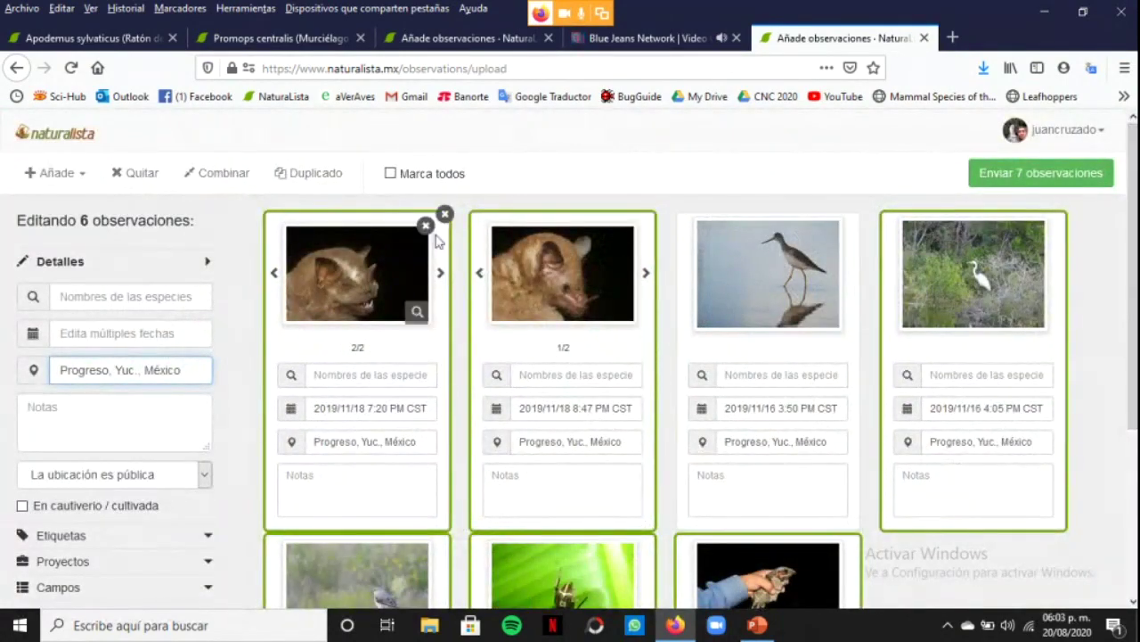
Select all seven drafts and check their shared location map, leaving it unchanged
click(392, 174)
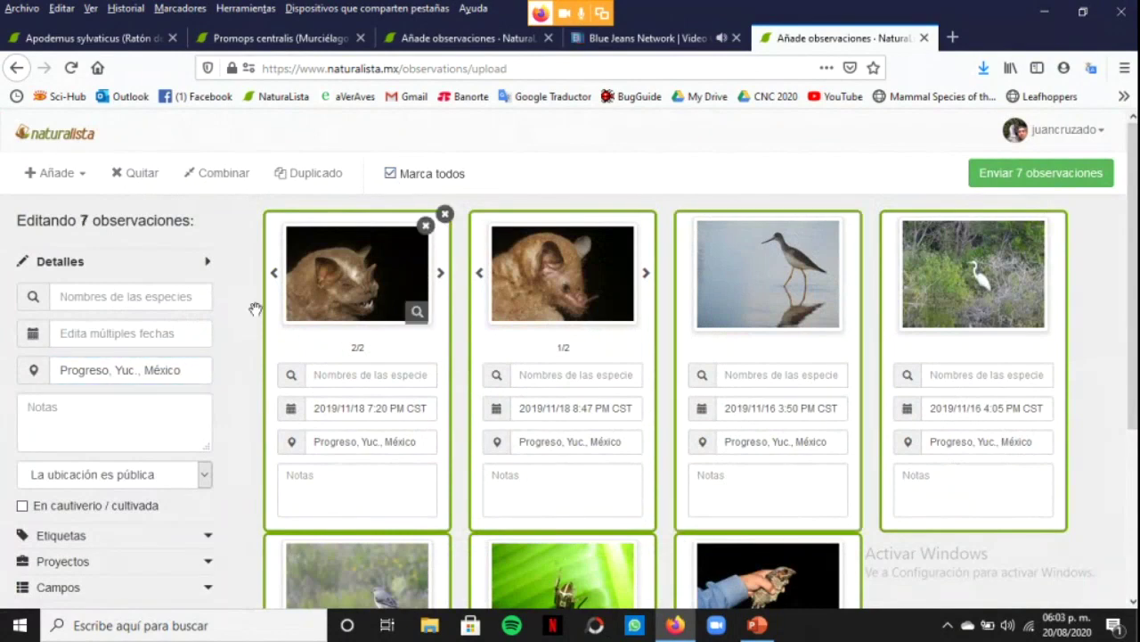
click(173, 375)
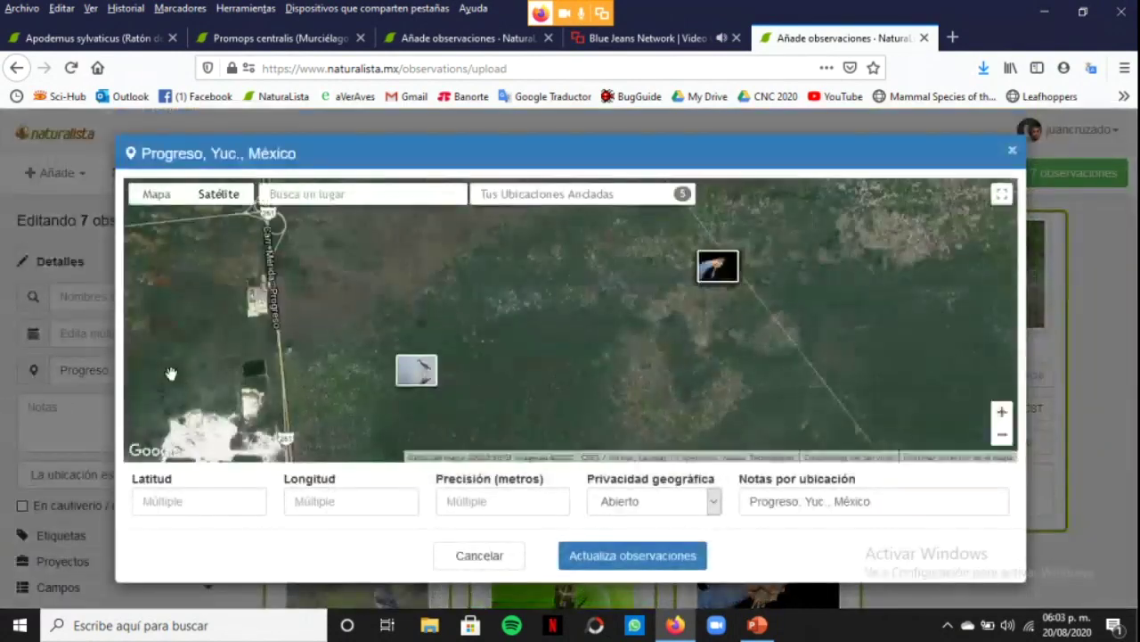
click(1013, 153)
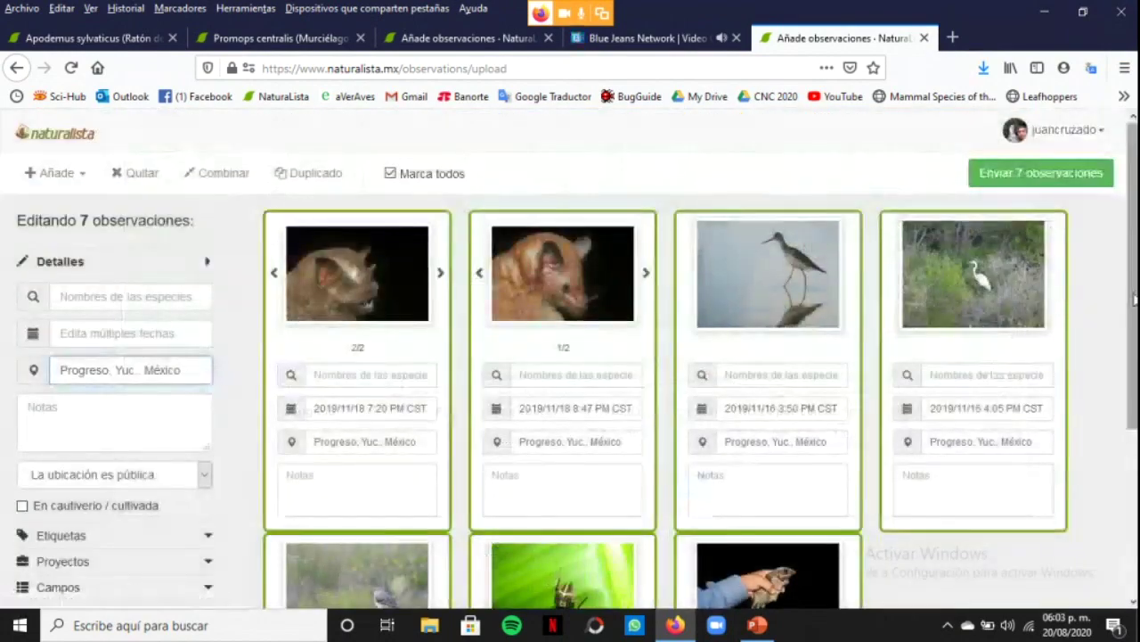
Load identification suggestions for the first bat card, topped by tribe Stenodermatini
scroll(1134, 322, down, 3)
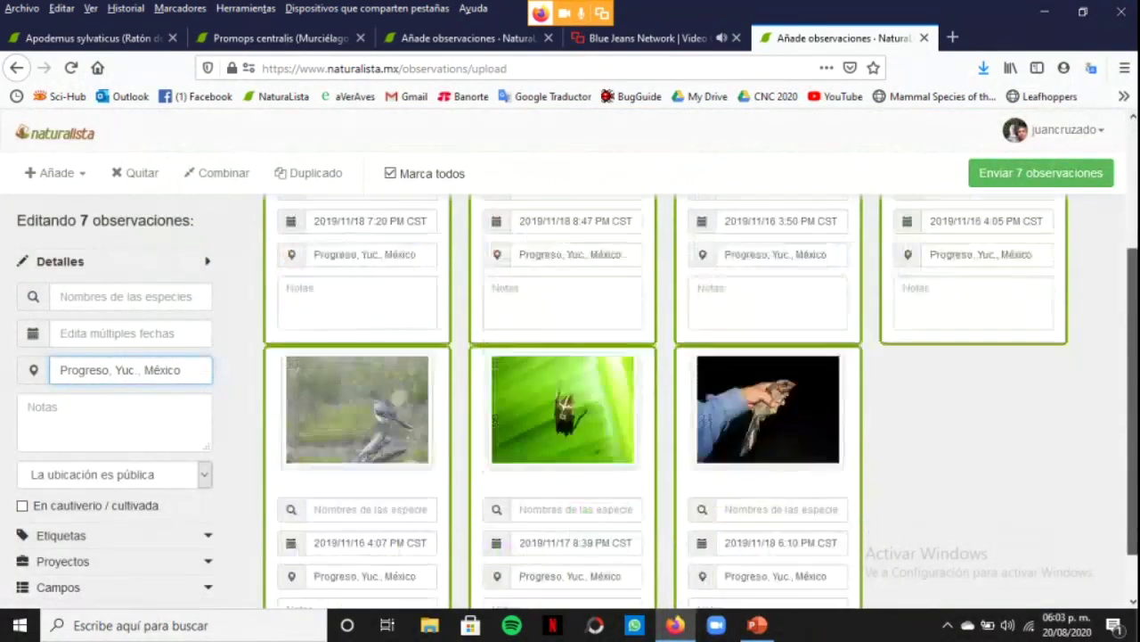
scroll(1125, 304, up, 3)
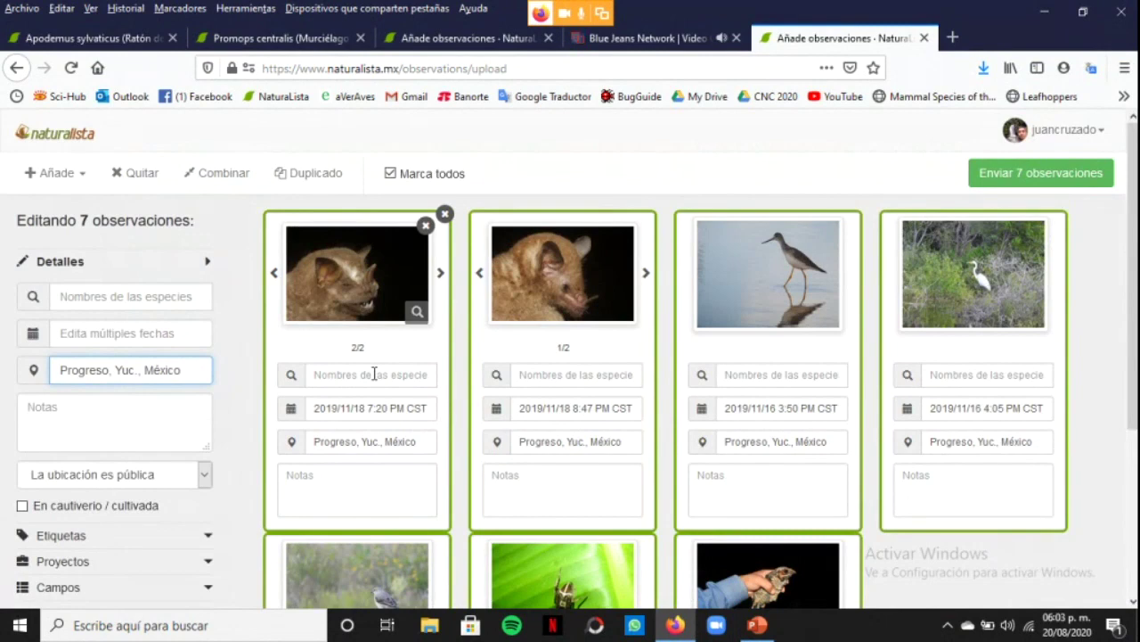
click(373, 374)
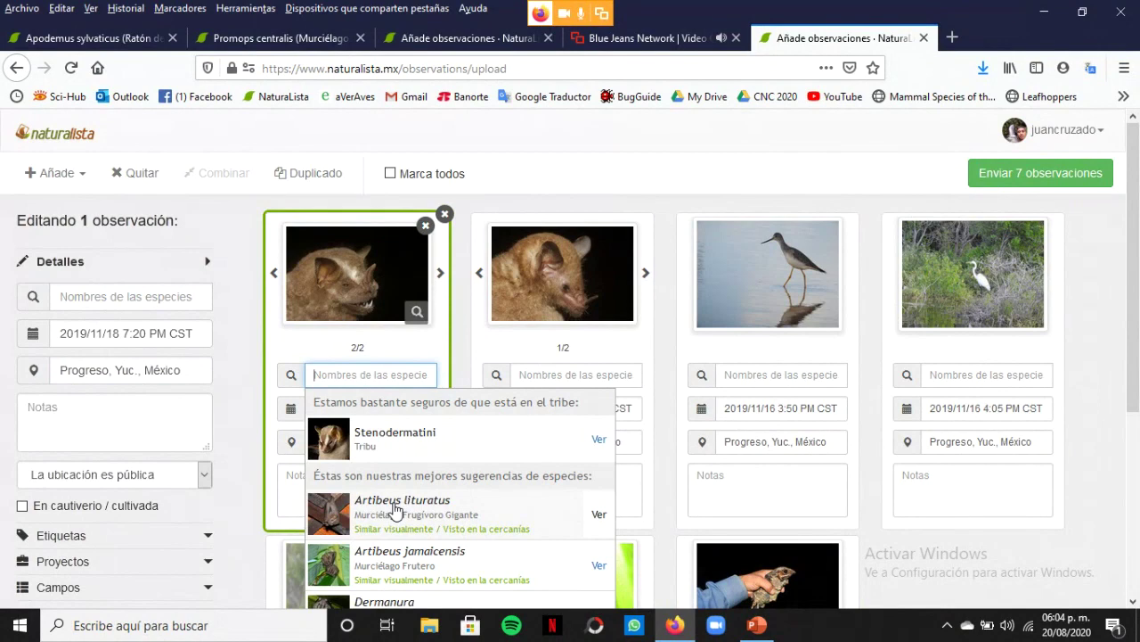
Identify the first bat as Artibeus lituratus and the second bat as Glossophaga soricina
click(394, 506)
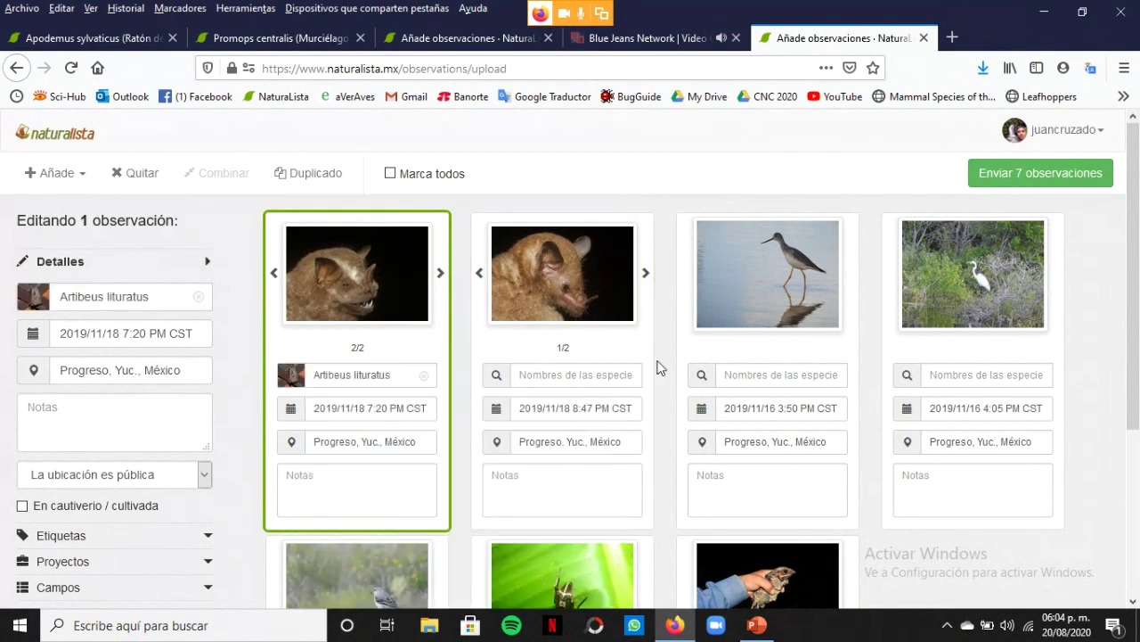
click(577, 375)
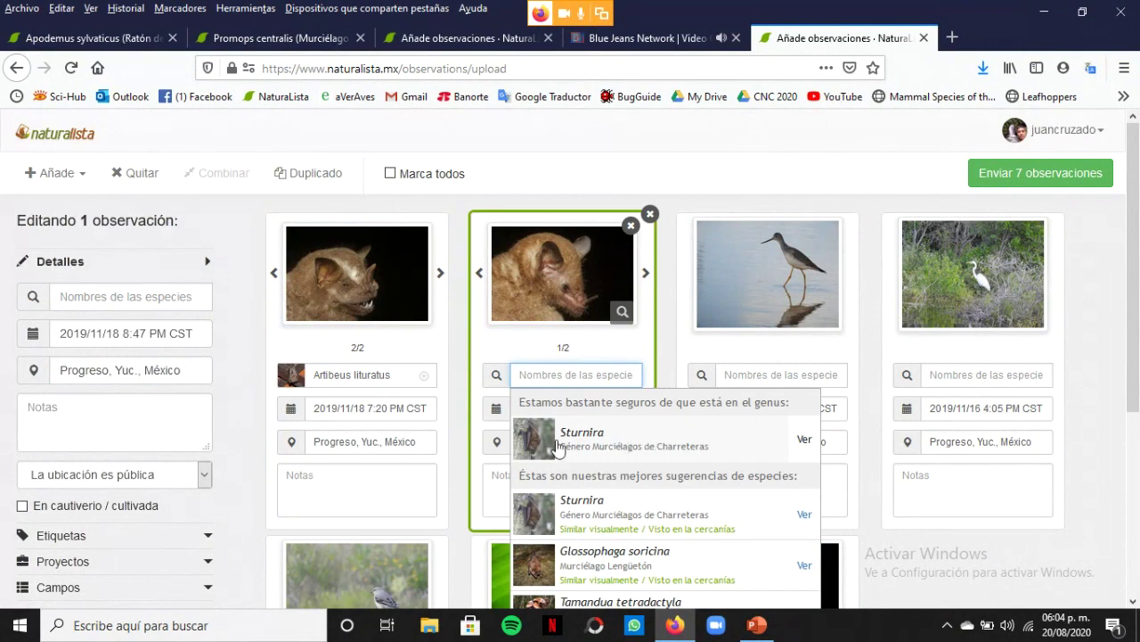
click(621, 559)
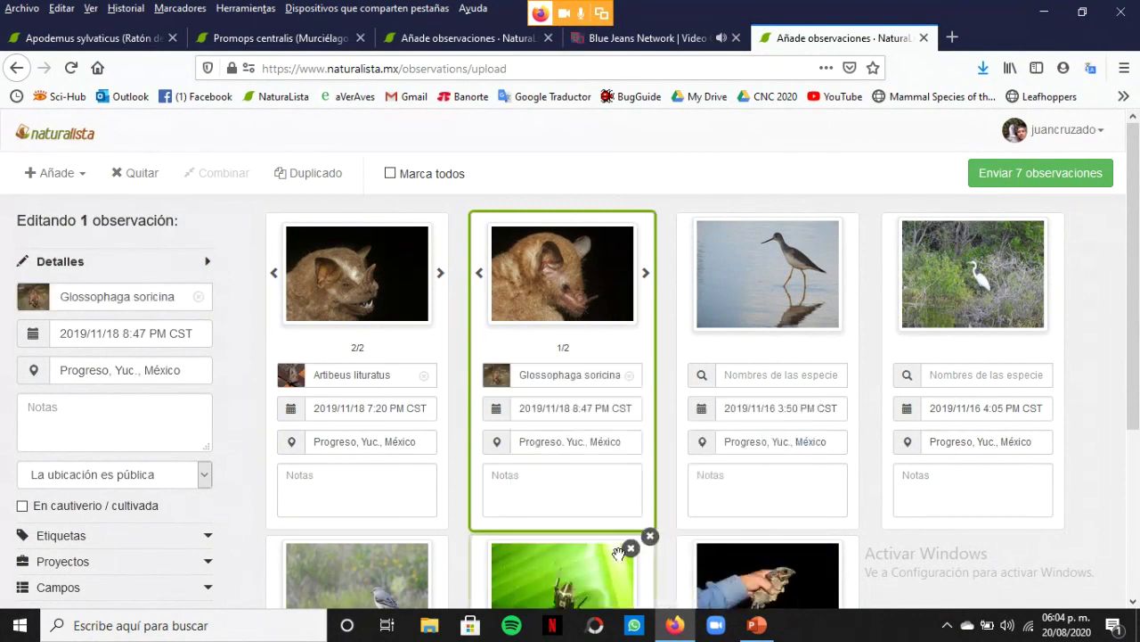
Identify the wading bird as Tringa melanoleuca and the egret as Ardea alba
click(779, 374)
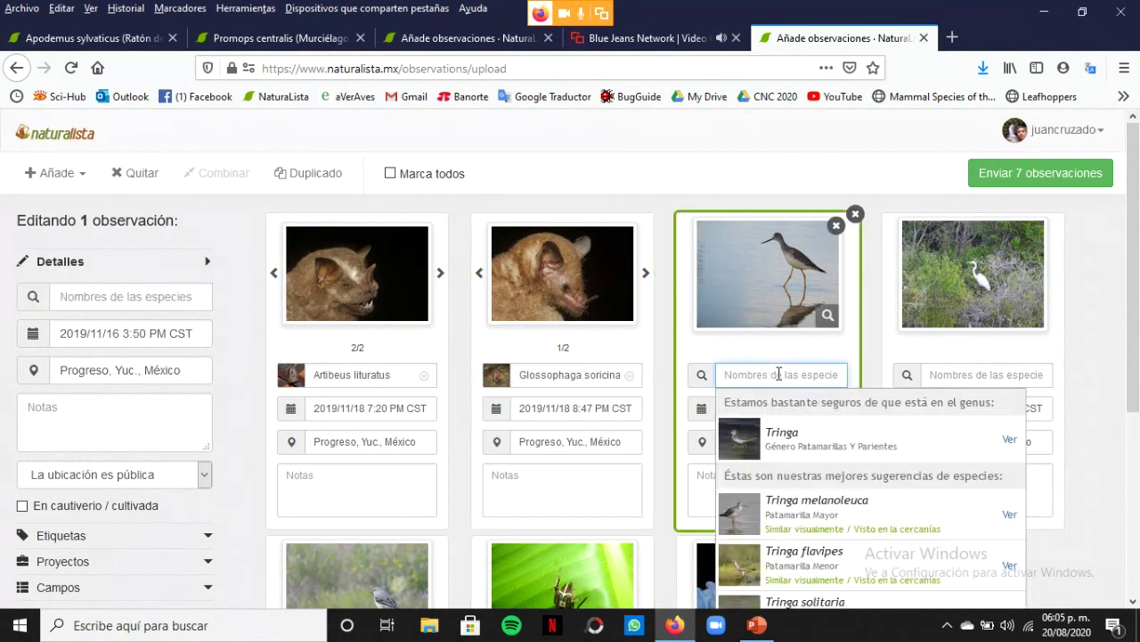
click(787, 505)
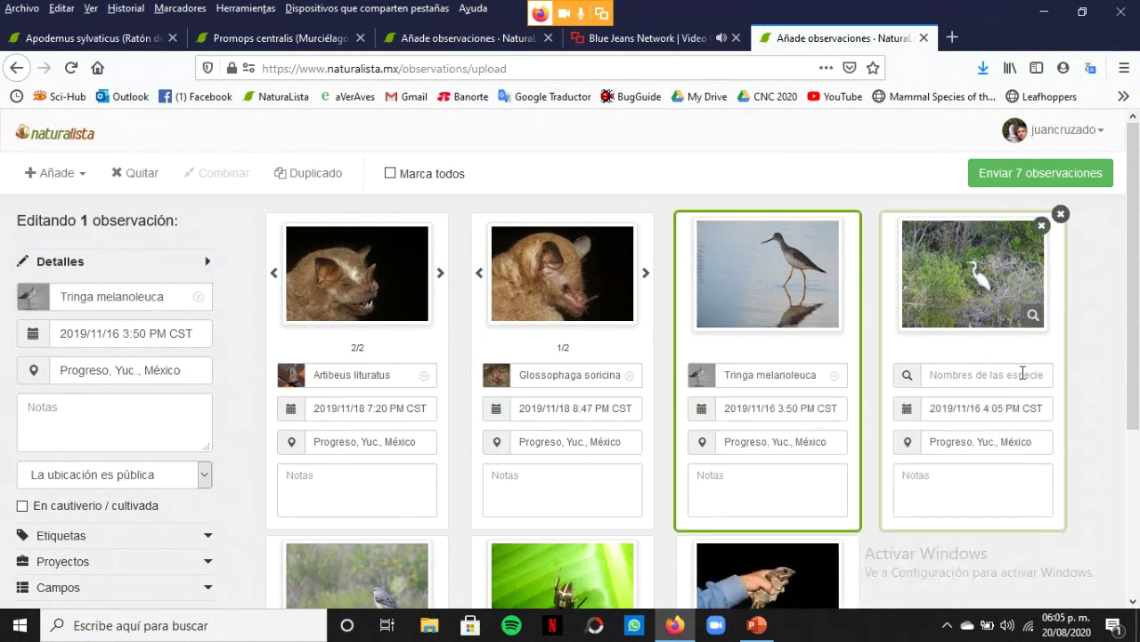
click(994, 367)
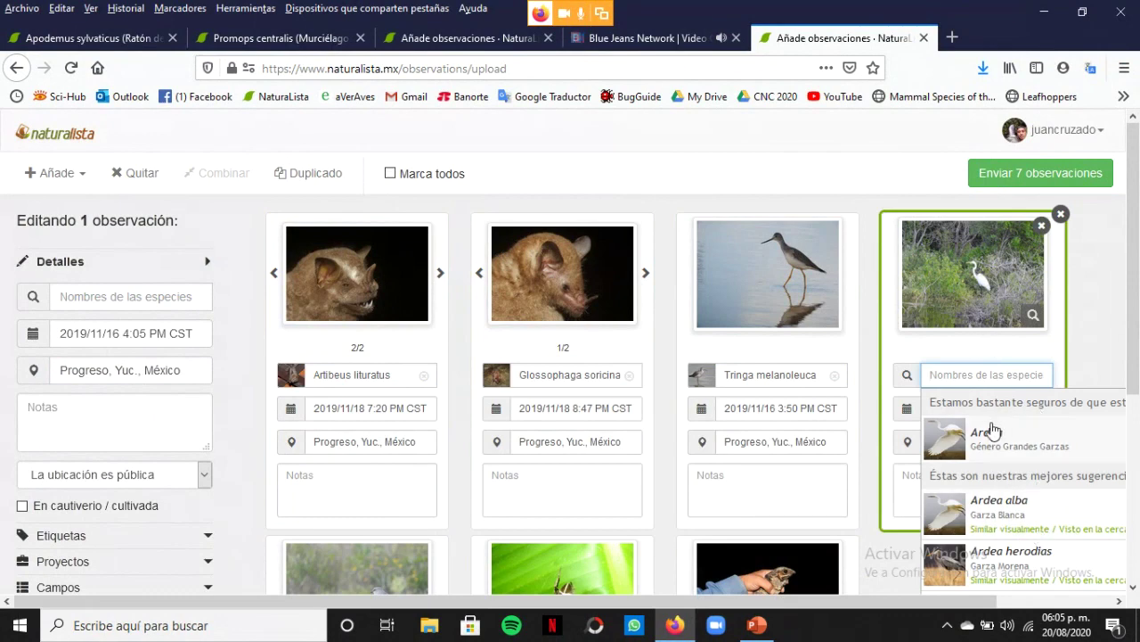
click(1036, 312)
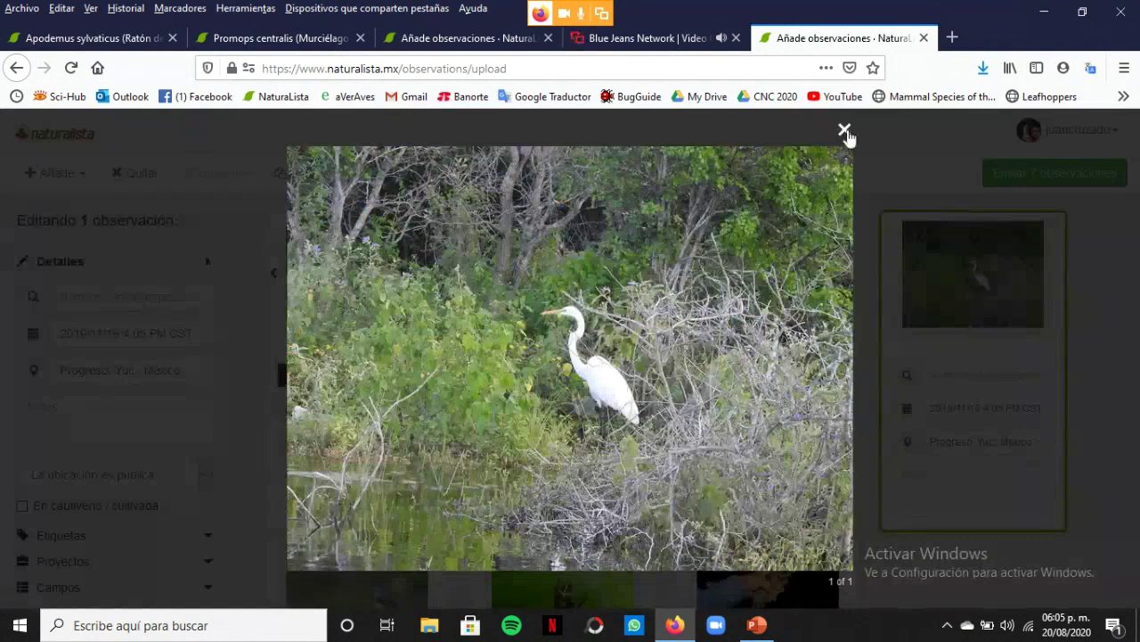
click(845, 130)
click(1003, 373)
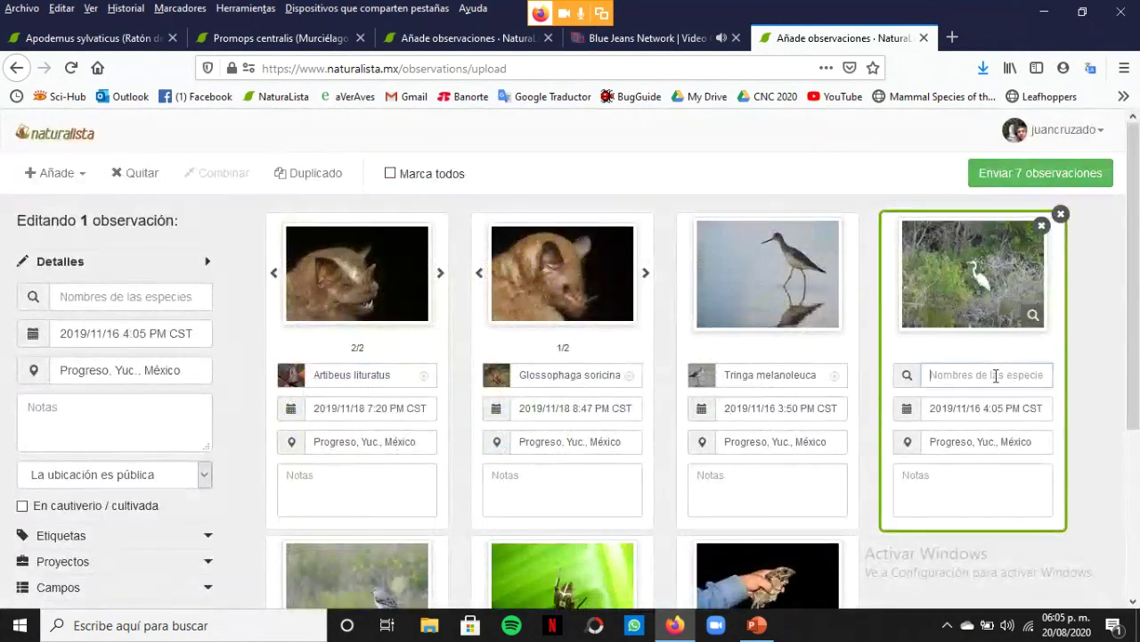
click(1016, 506)
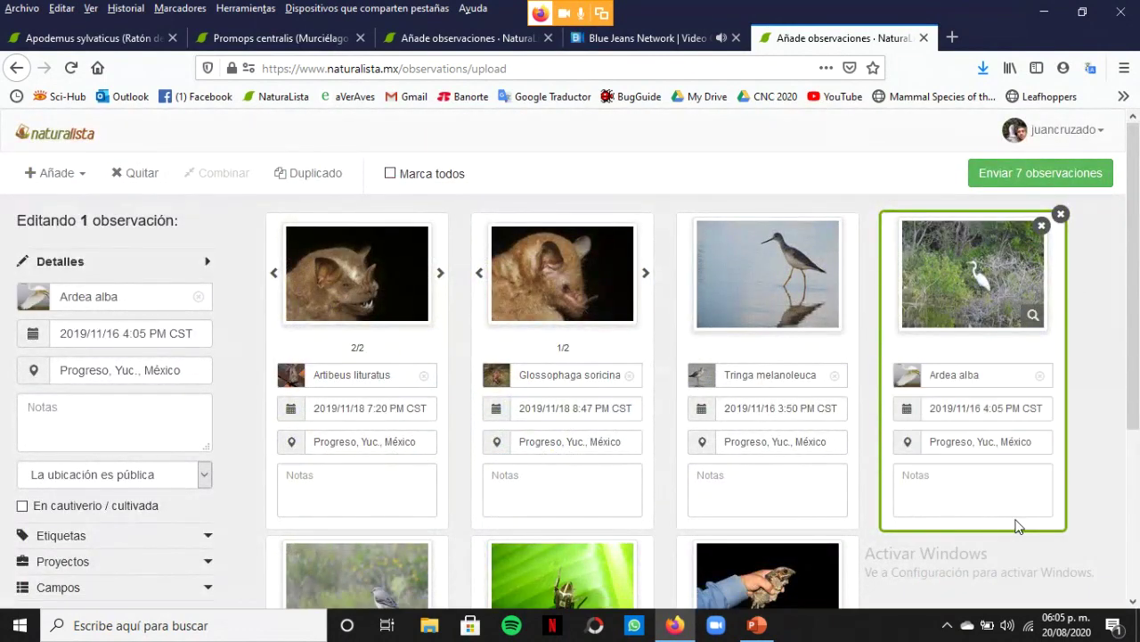
Identify the grey mockingbird card as Mimus gilvus
scroll(1131, 372, down, 3)
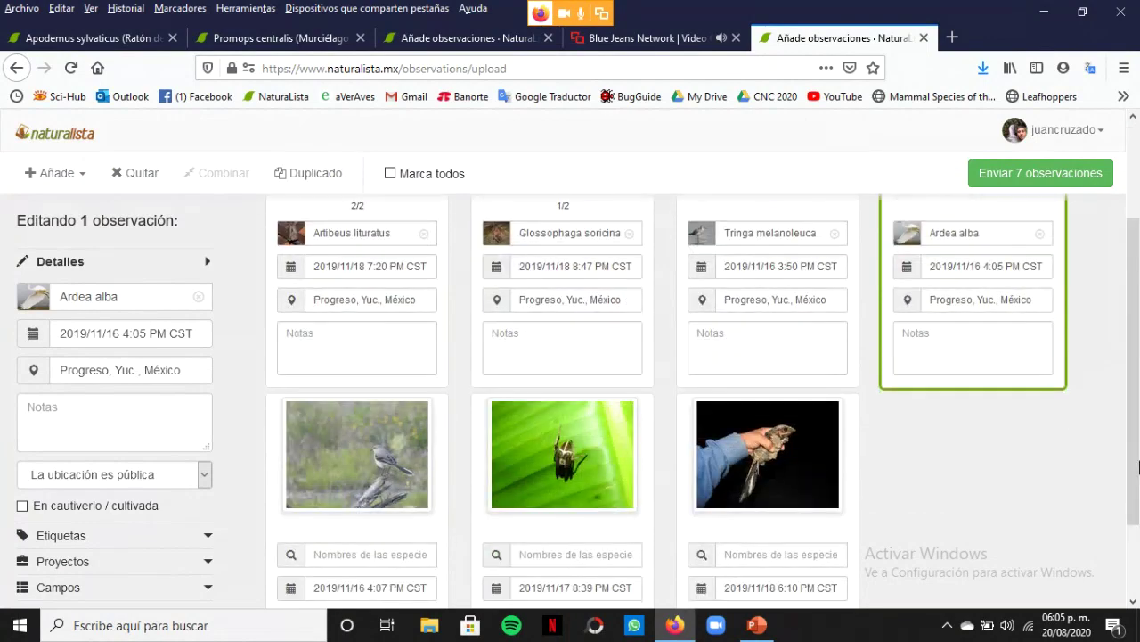
click(368, 553)
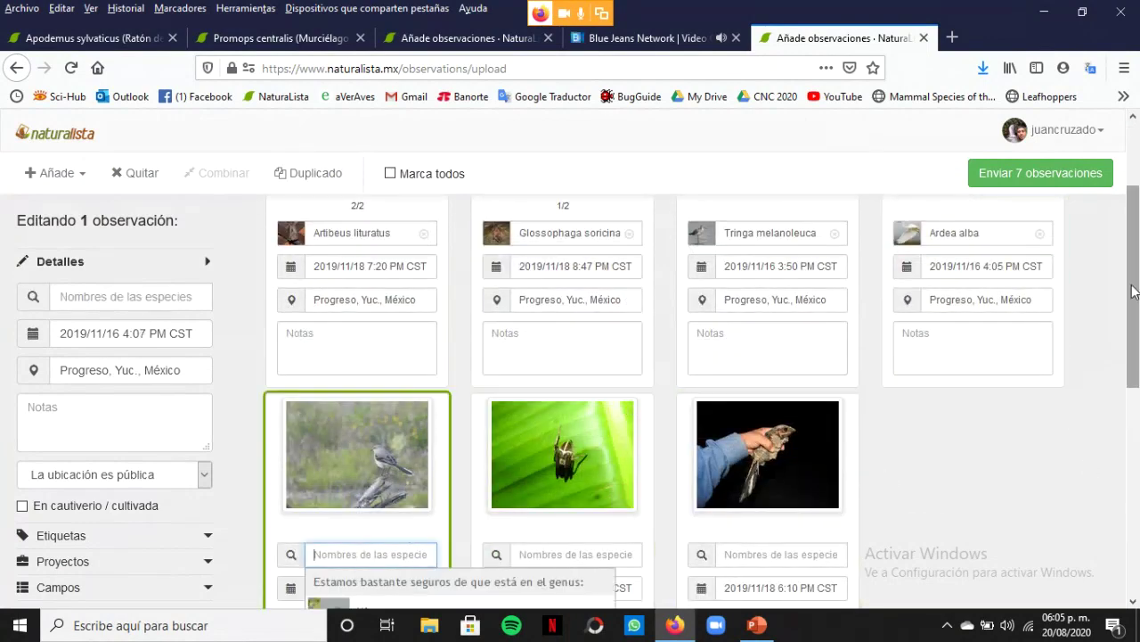
scroll(1137, 357, down, 3)
scroll(1137, 357, down, 1)
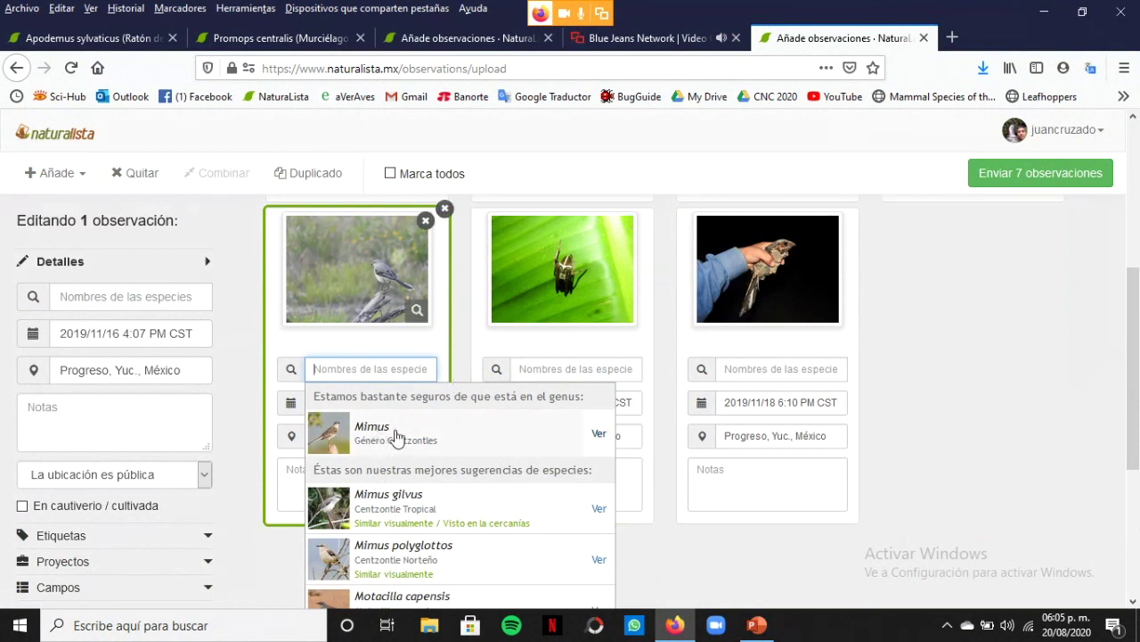
click(364, 501)
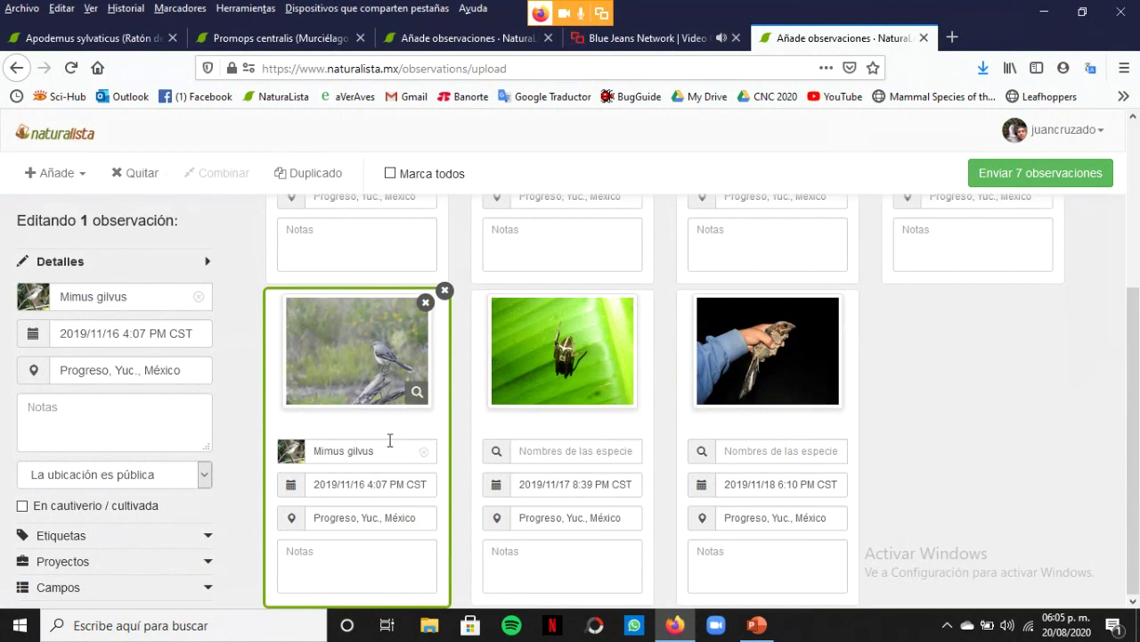
click(567, 448)
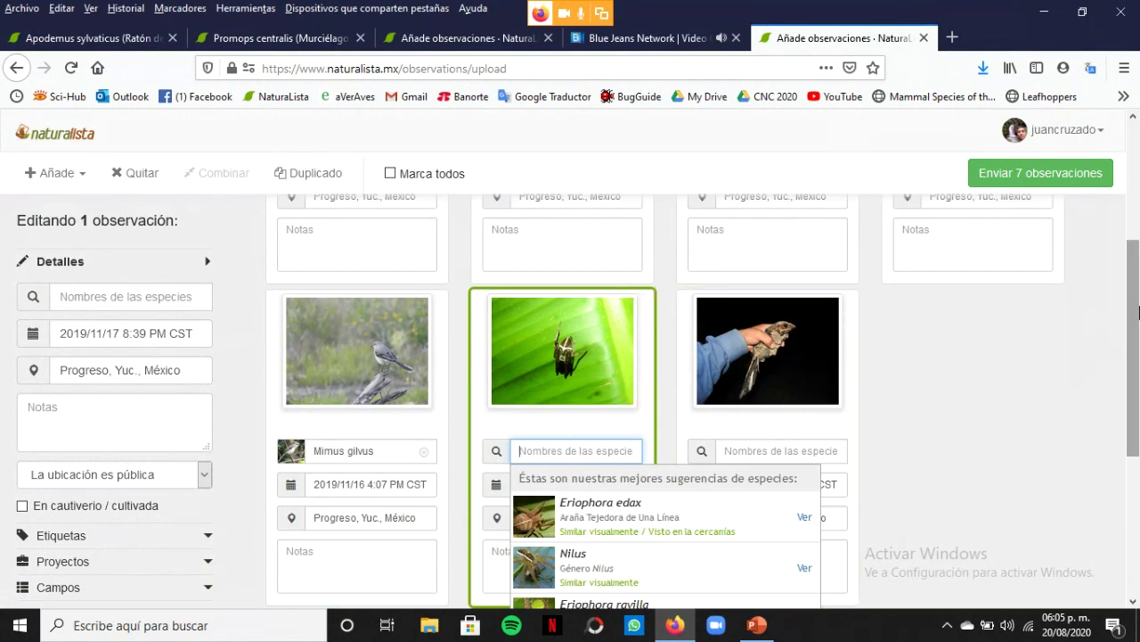
scroll(1137, 311, down, 2)
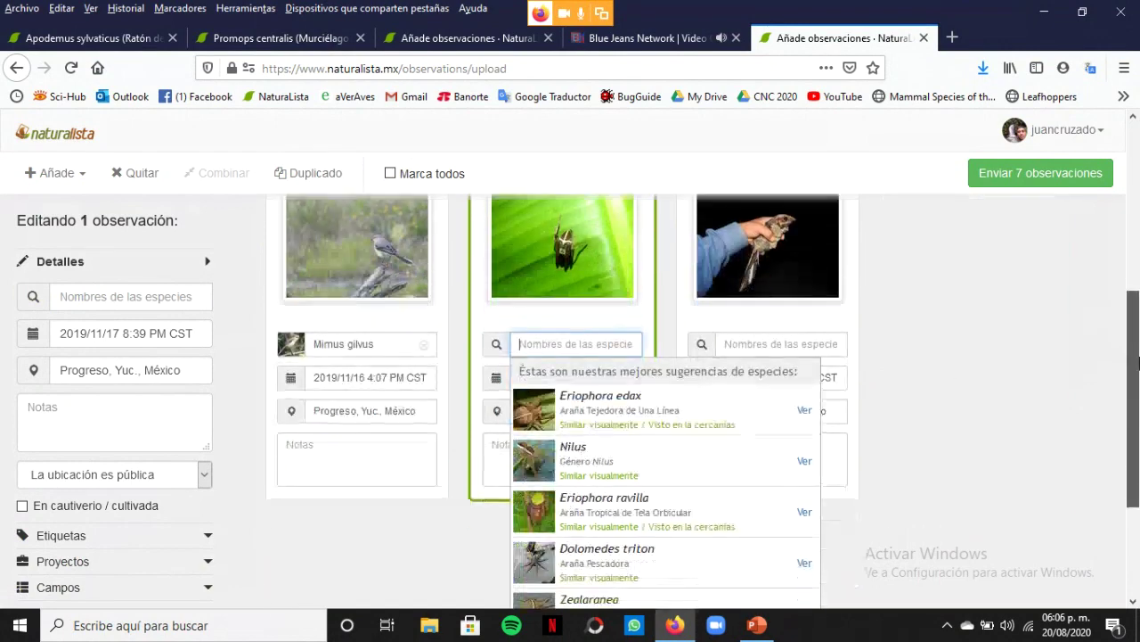
click(377, 347)
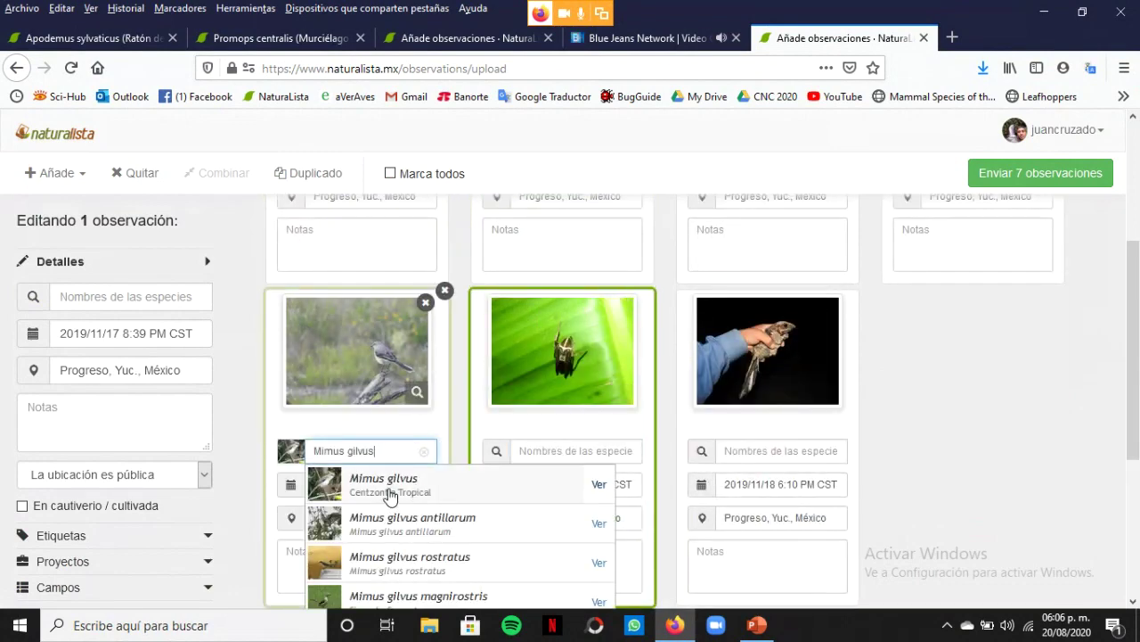
click(503, 473)
Identify the spider as Eriophora edax, then trim it to genus Eriophora
click(557, 451)
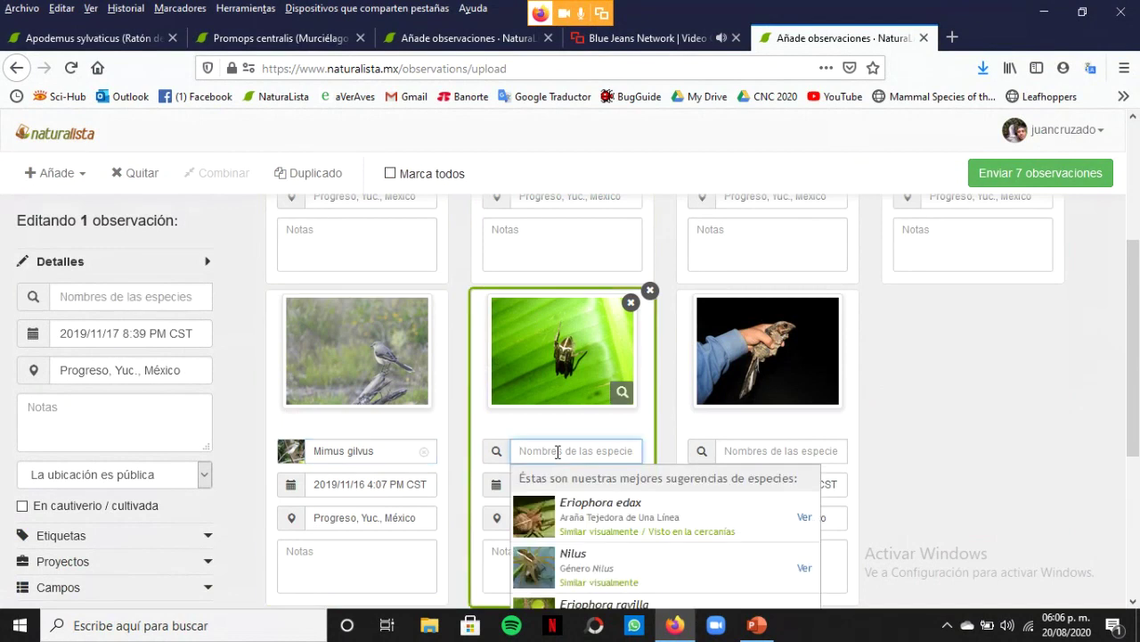
drag(1136, 285, 1138, 336)
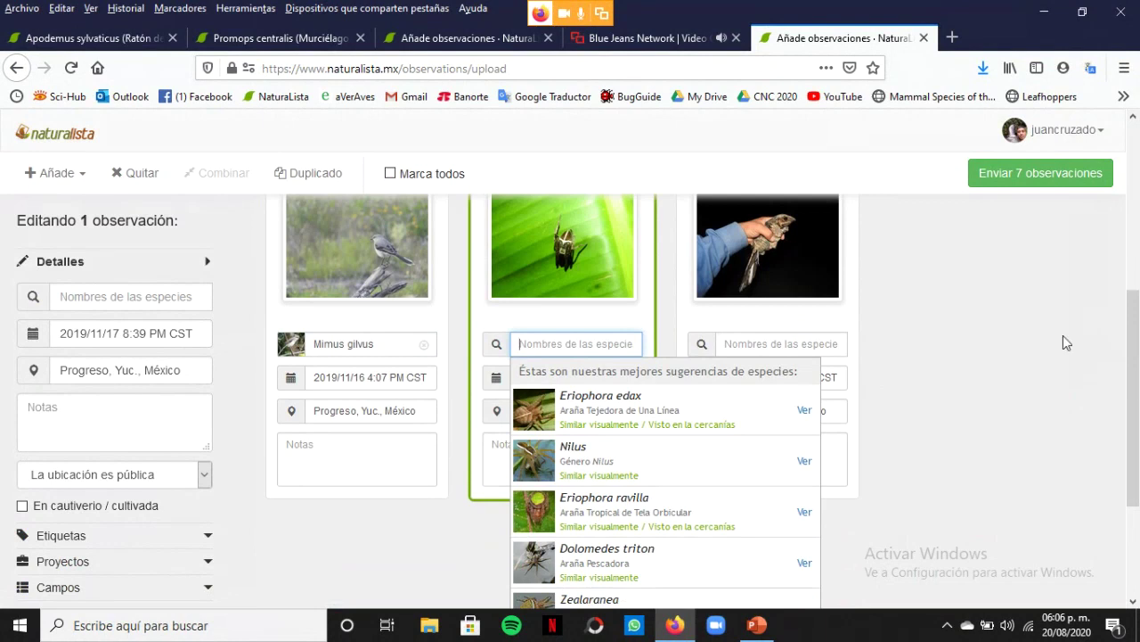
click(616, 419)
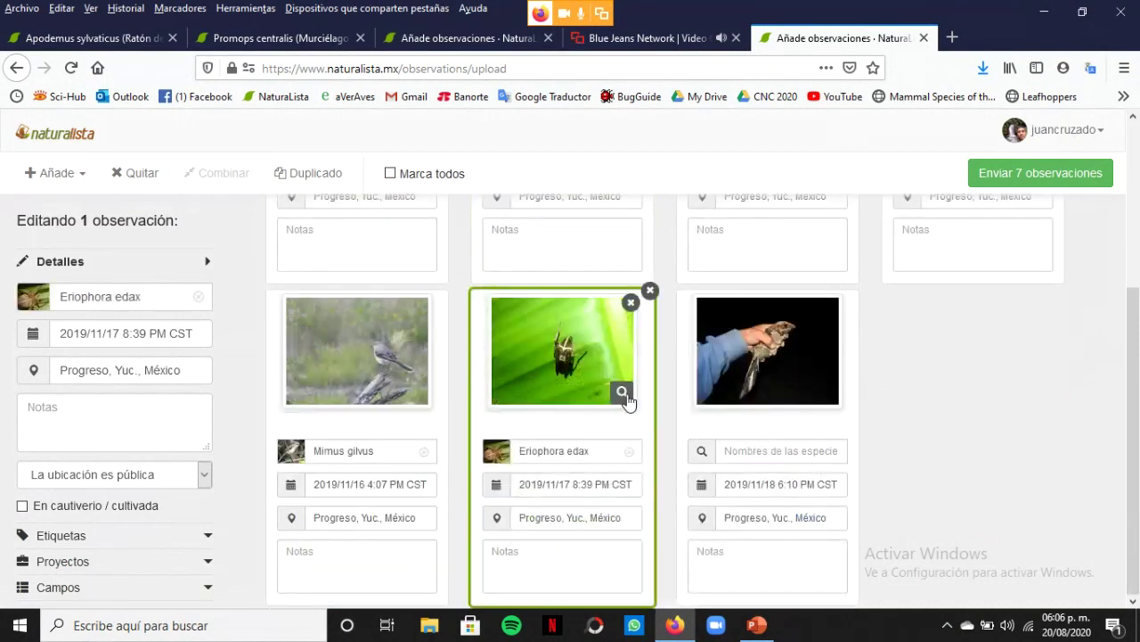
click(598, 451)
key(BackSpace)
key(BackSpace)
key(BackSpace)
key(BackSpace)
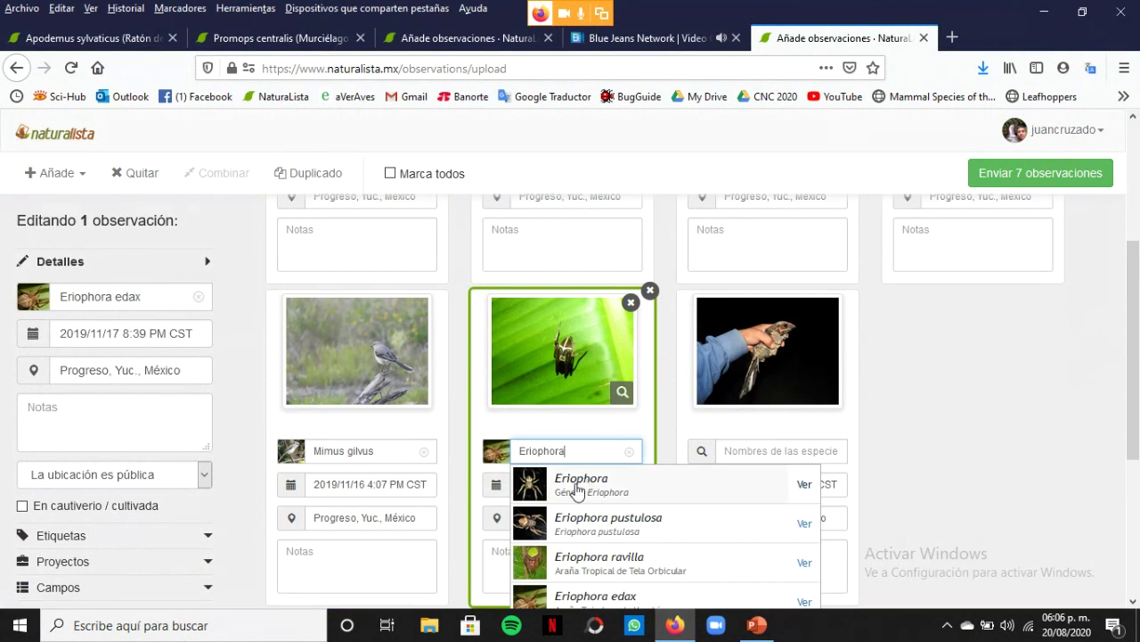
click(577, 488)
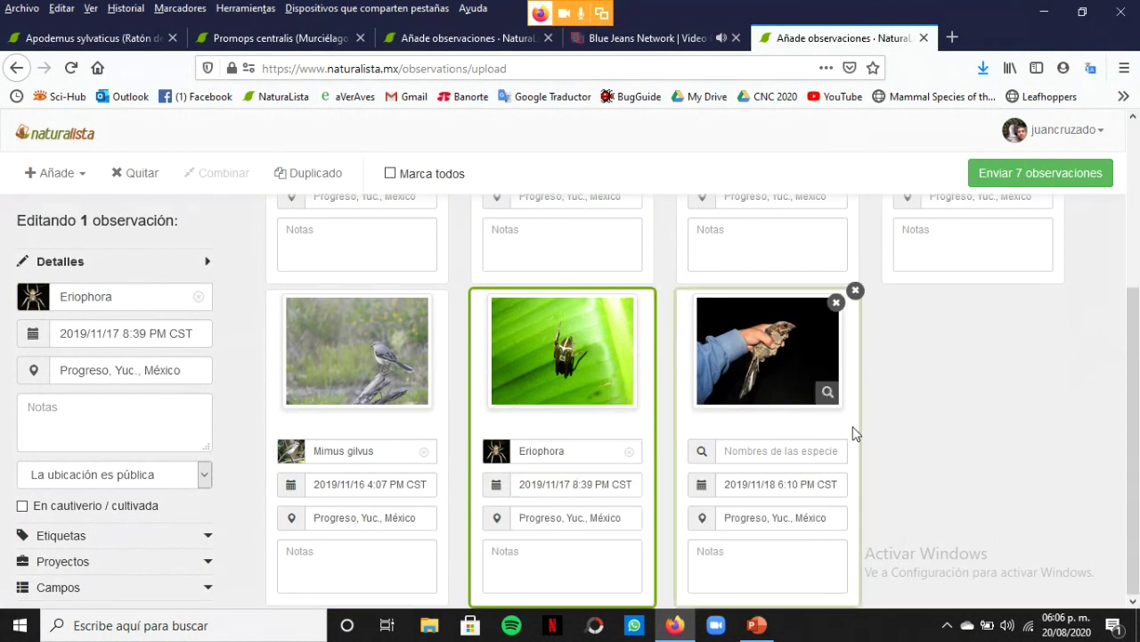
Identify the hand-held bird as Nyctidromus albicollis
click(779, 447)
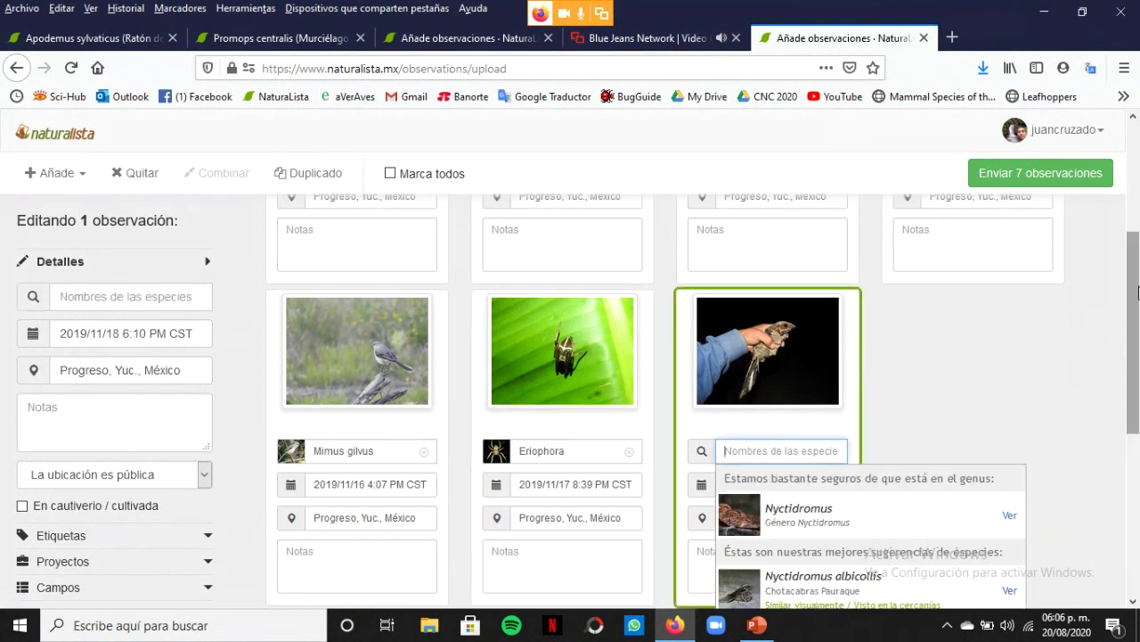
scroll(1138, 294, down, 1)
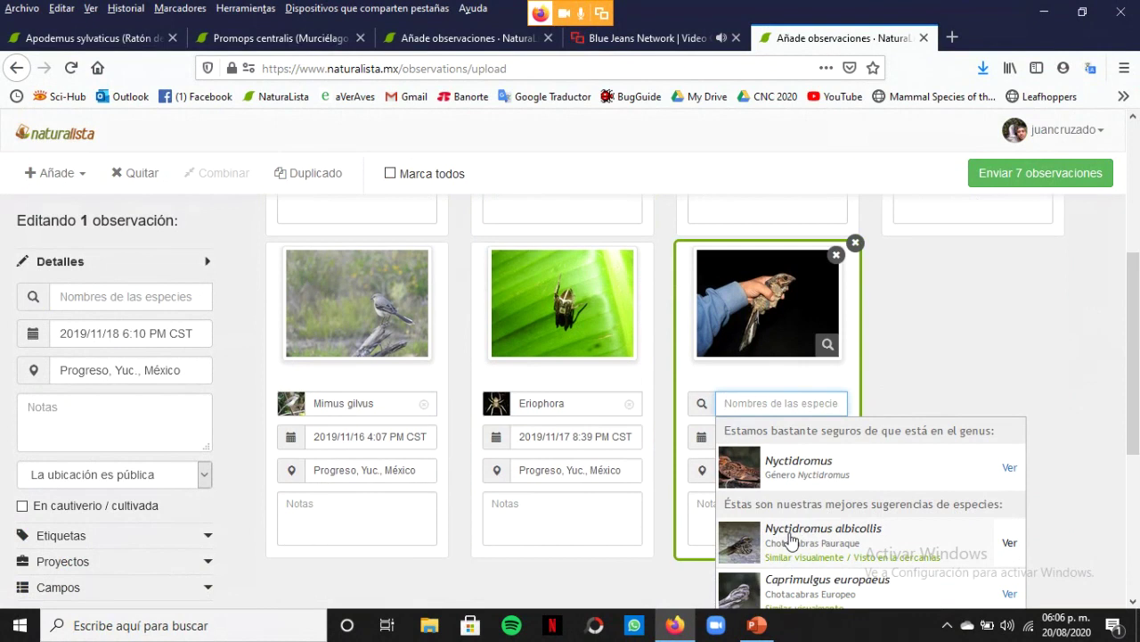
click(847, 535)
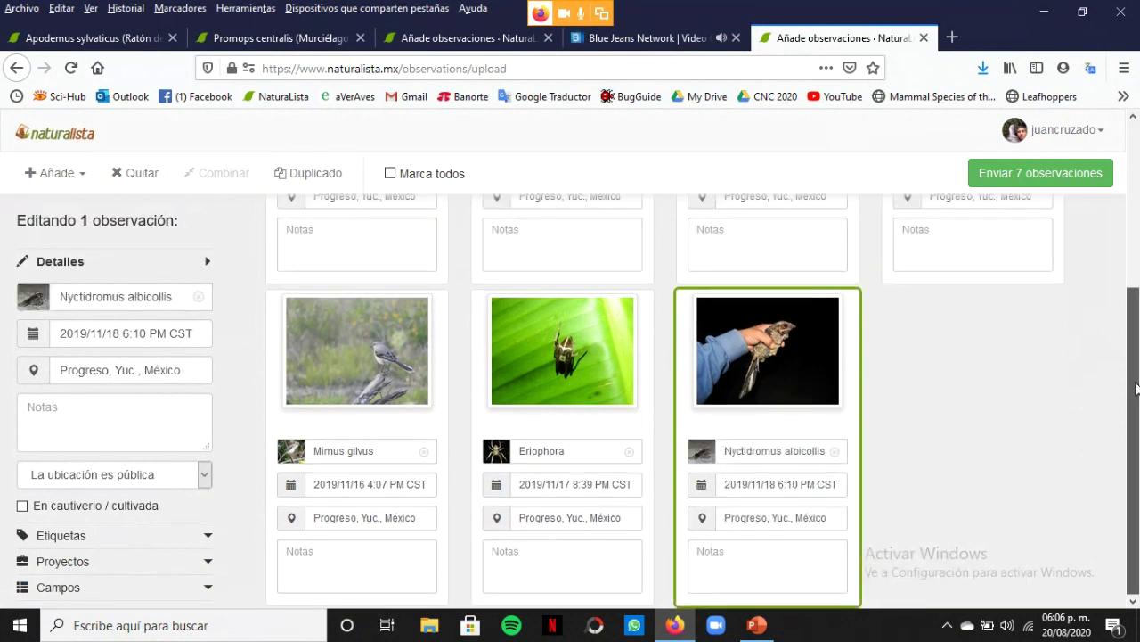
Submit all seven identified observations and begin a new upload batch
drag(1137, 389, 1138, 248)
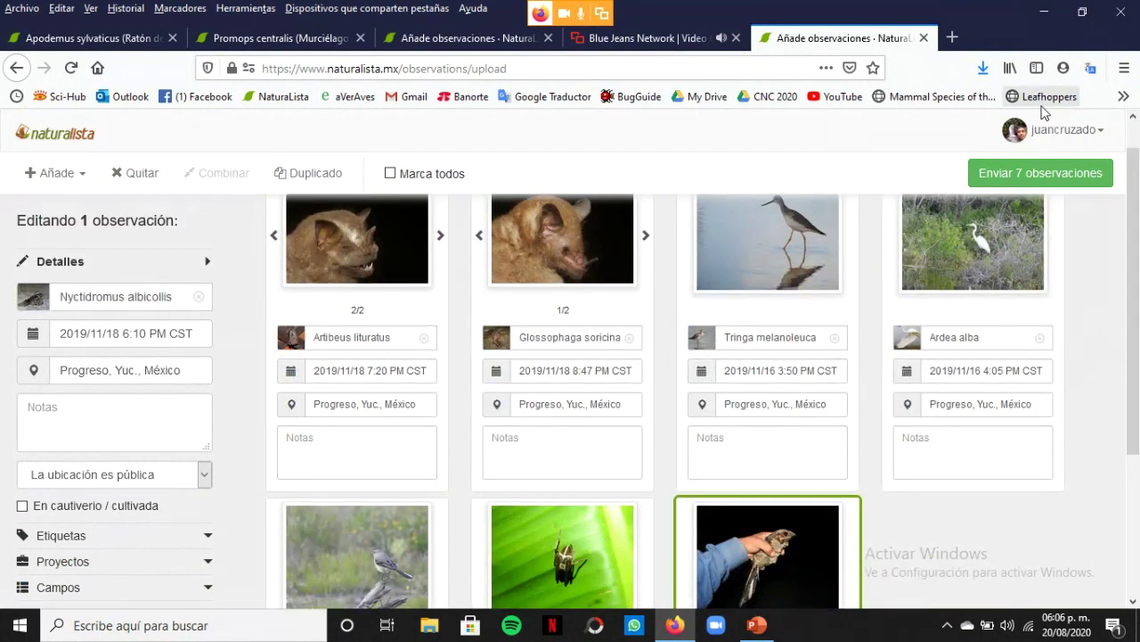
click(1068, 181)
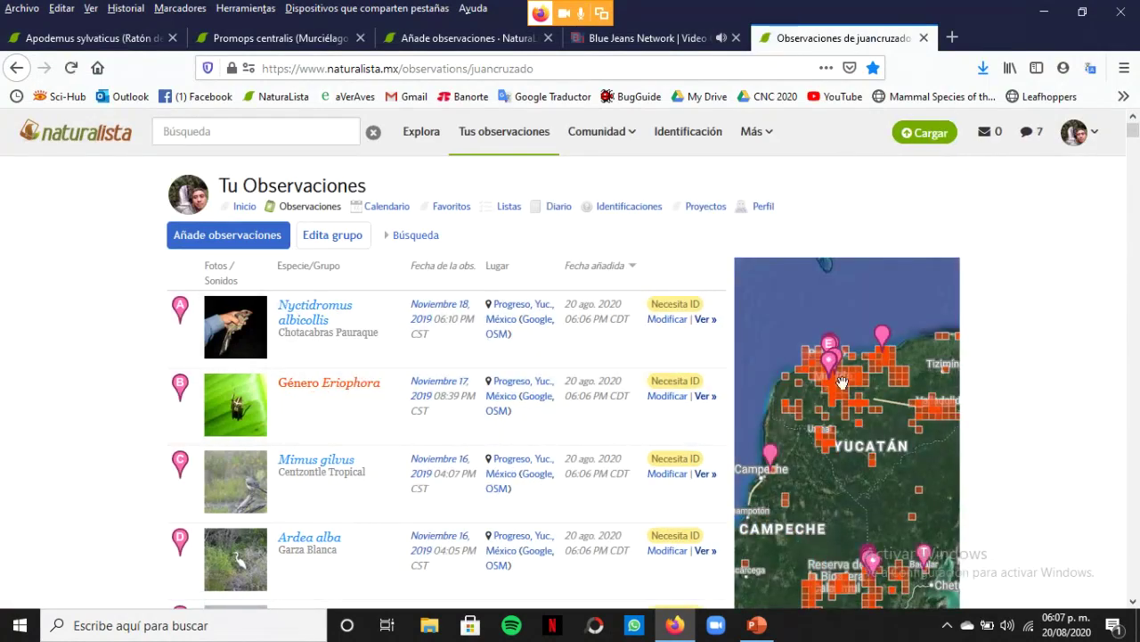
click(934, 138)
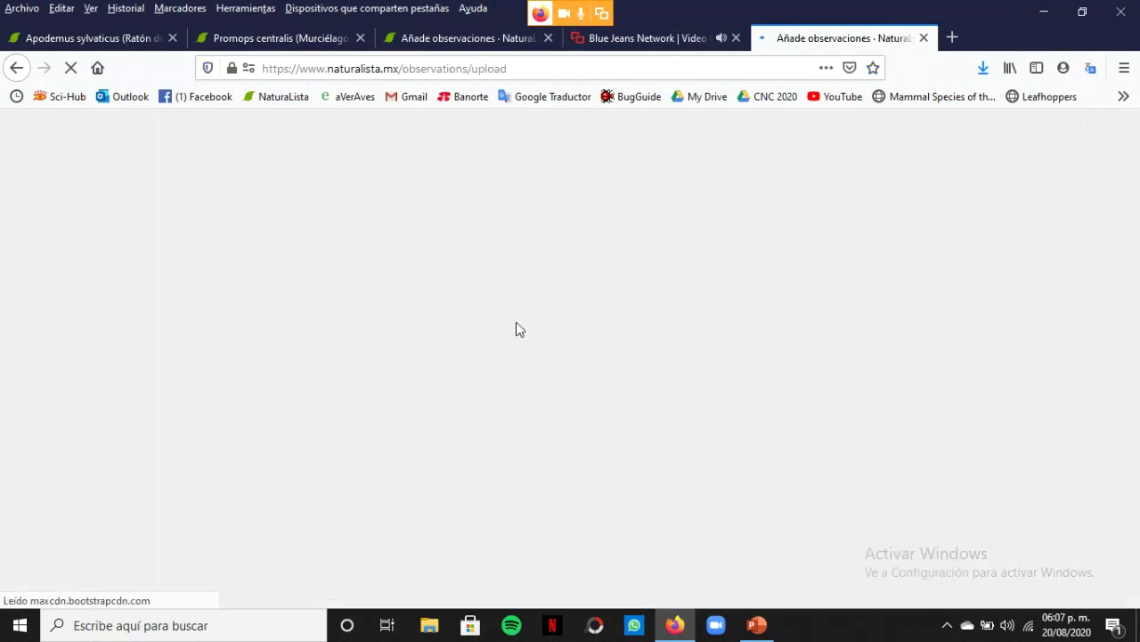
Choose photos DSCN0261, DSCN0284, DSCN0285, DSCN0290 and DSCN0293 from the 36 Diciembre folder
click(544, 369)
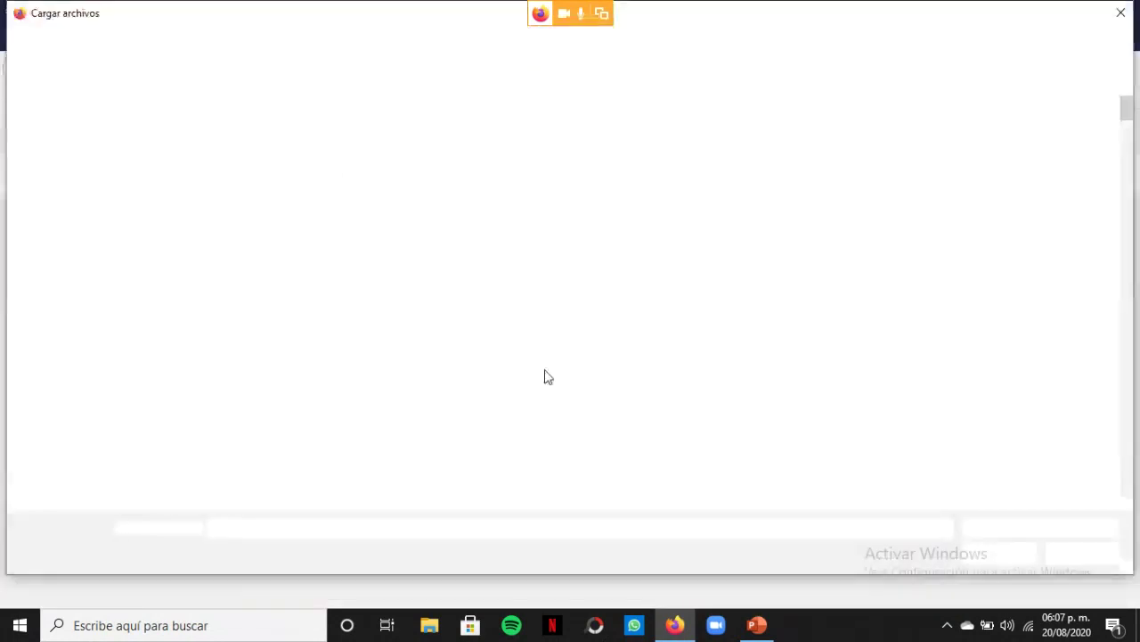
scroll(713, 303, down, 20)
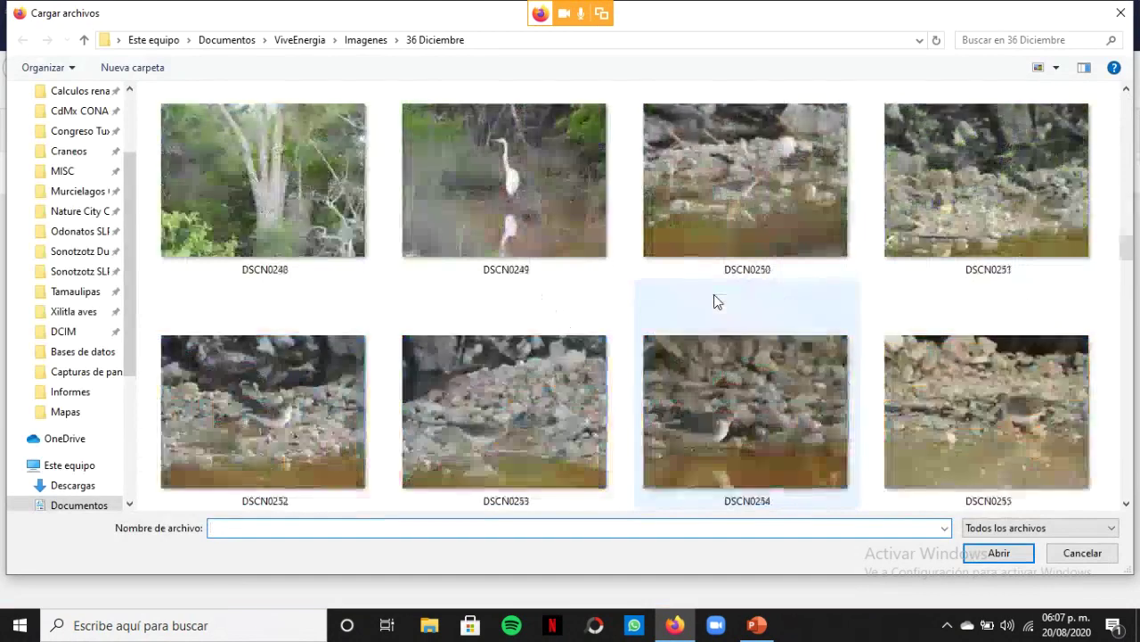
scroll(715, 301, down, 3)
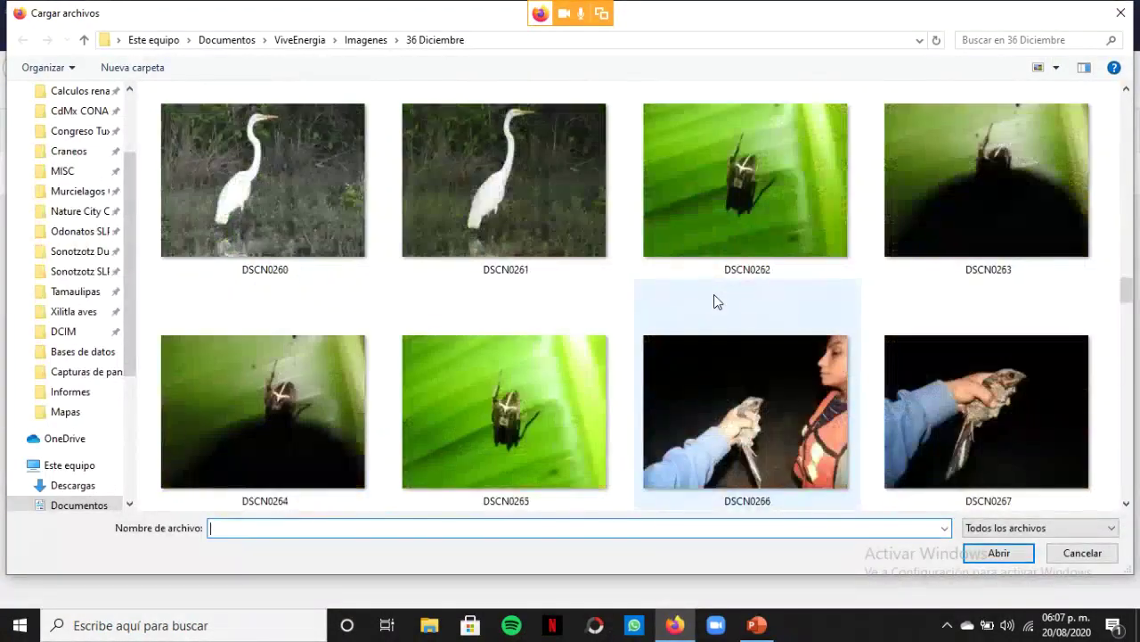
click(503, 154)
scroll(891, 441, down, 5)
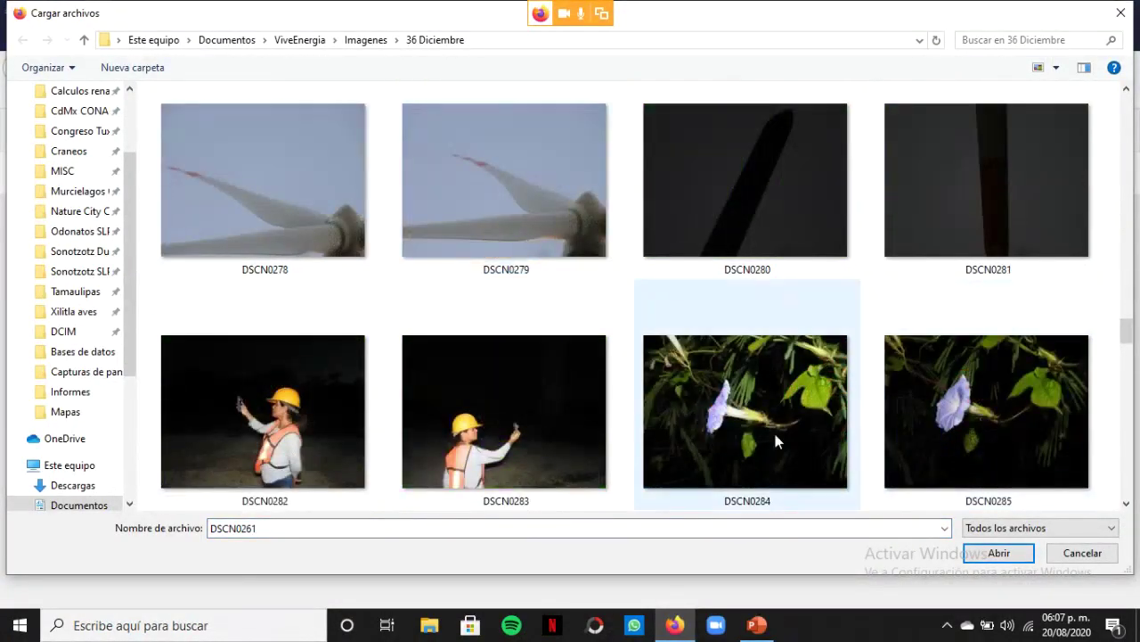
ctrl+click(772, 415)
ctrl+click(1035, 399)
scroll(1022, 404, down, 3)
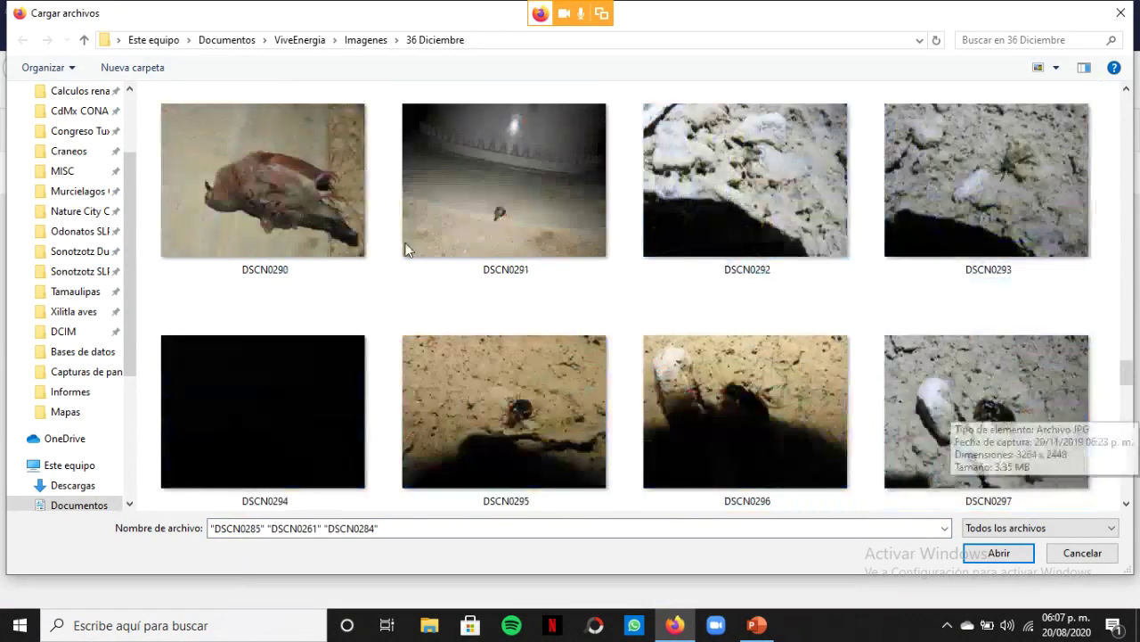
ctrl+click(351, 234)
ctrl+click(953, 236)
Add DSCN0303–DSCN0305 and photos up to DSCN0327, then load all 23 for upload
scroll(958, 236, down, 2)
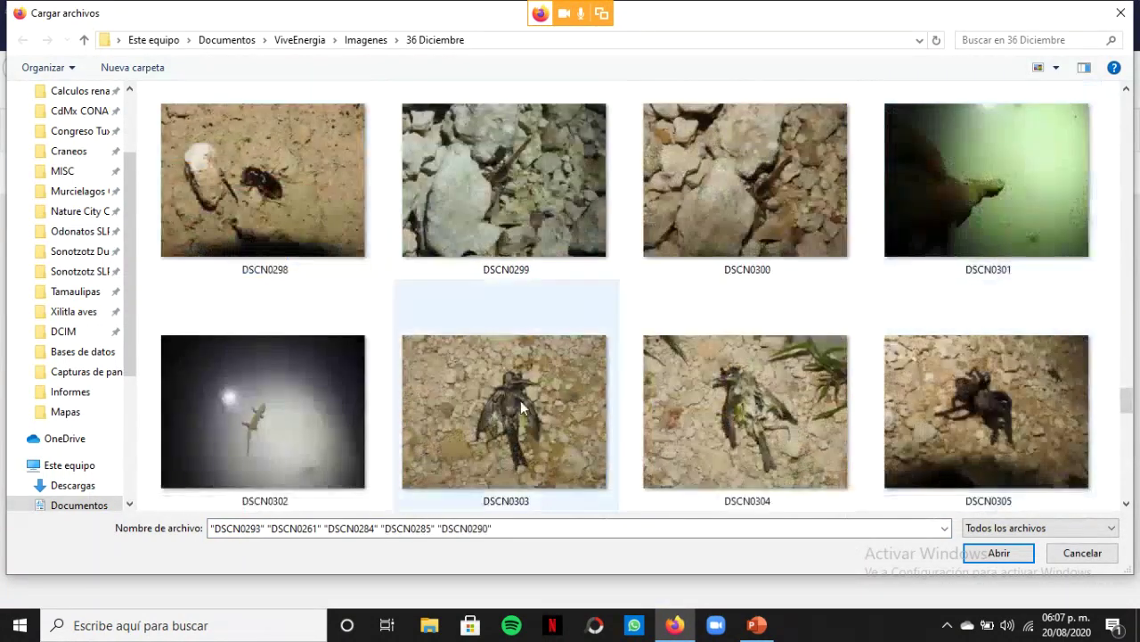
ctrl+click(552, 405)
ctrl+click(737, 405)
ctrl+click(945, 406)
scroll(499, 401, down, 5)
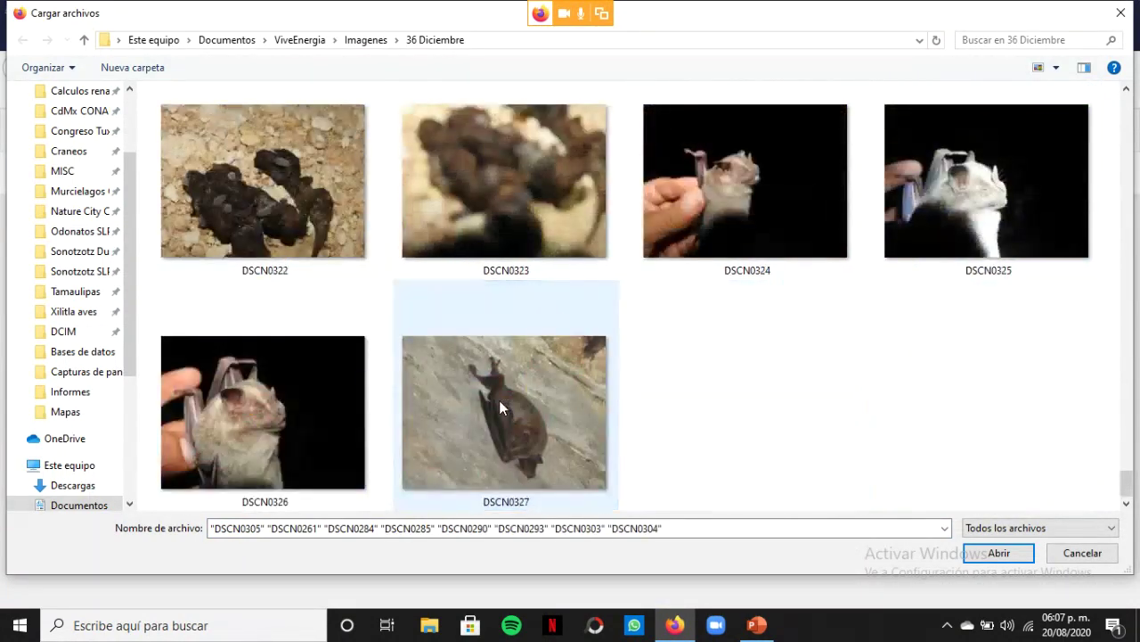
shift+click(499, 396)
click(999, 552)
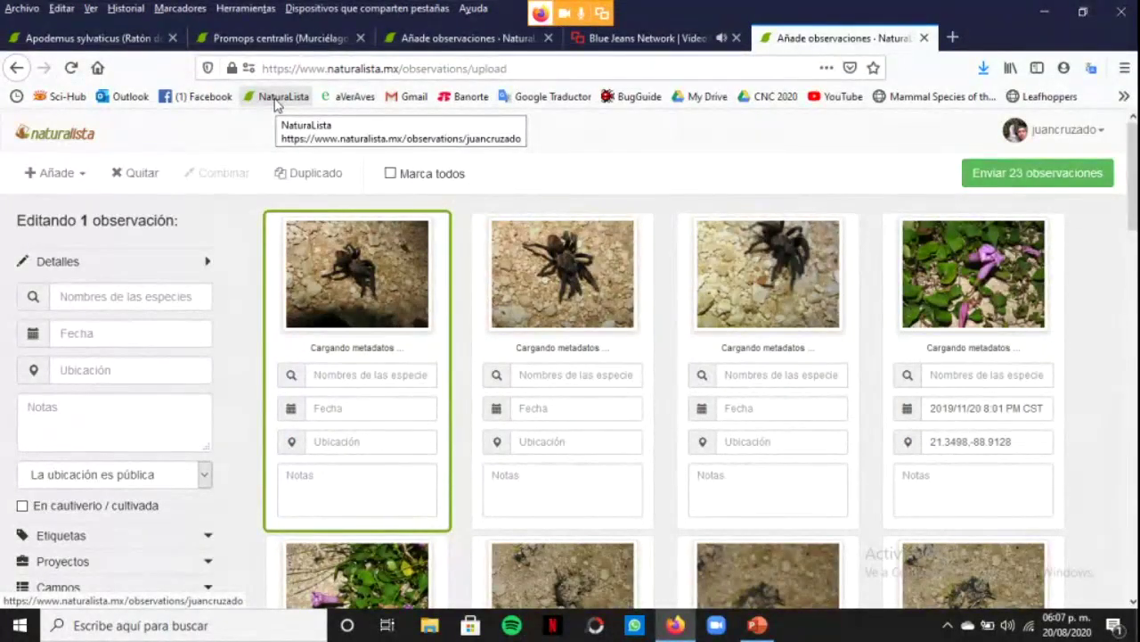
Select all 23 drafts and view their shared location map, closing it unchanged
click(390, 174)
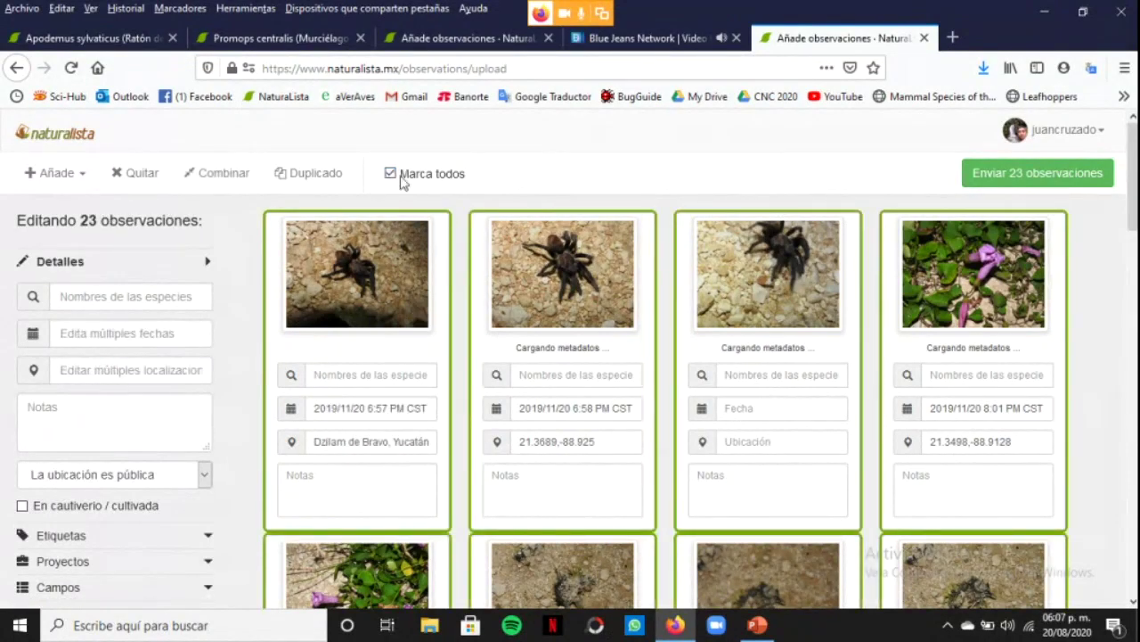
click(152, 366)
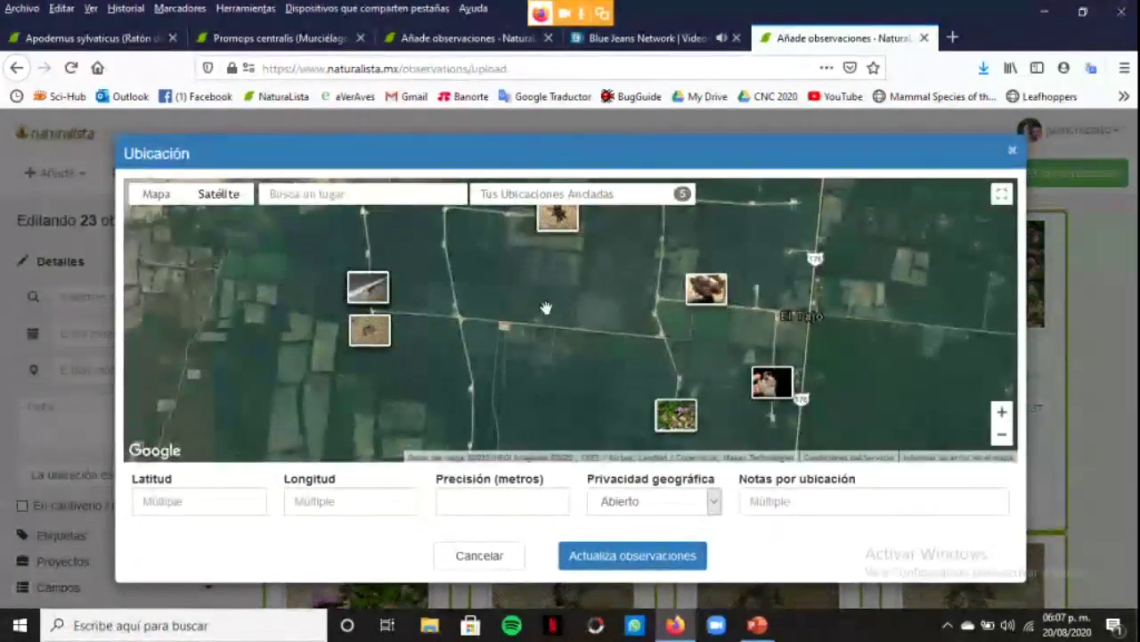
scroll(548, 316, down, 1)
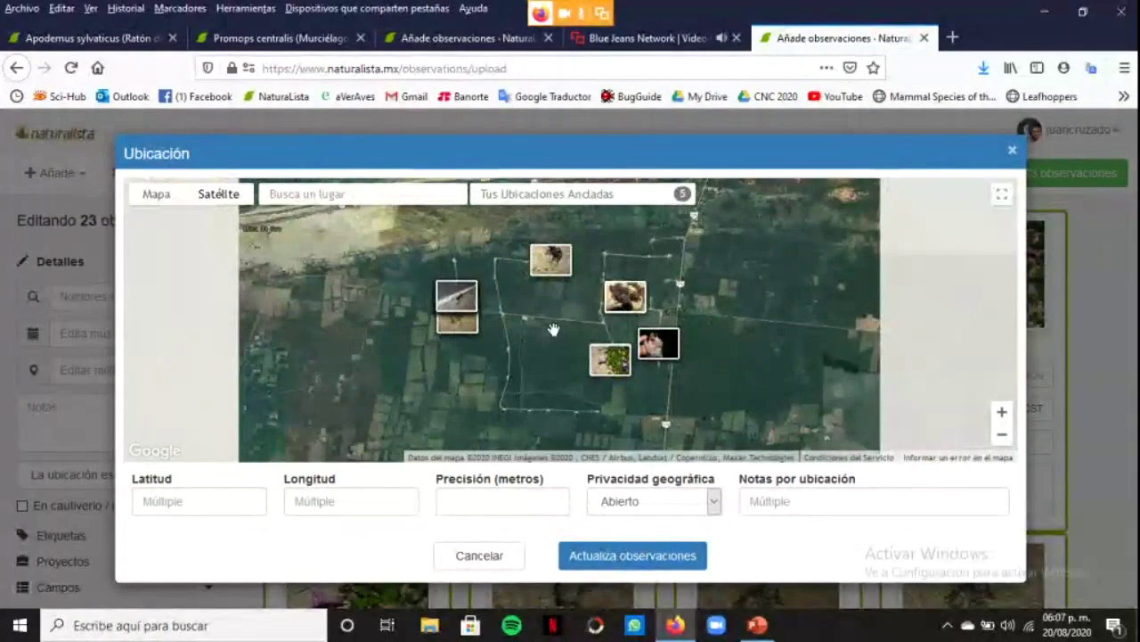
scroll(553, 329, up, 1)
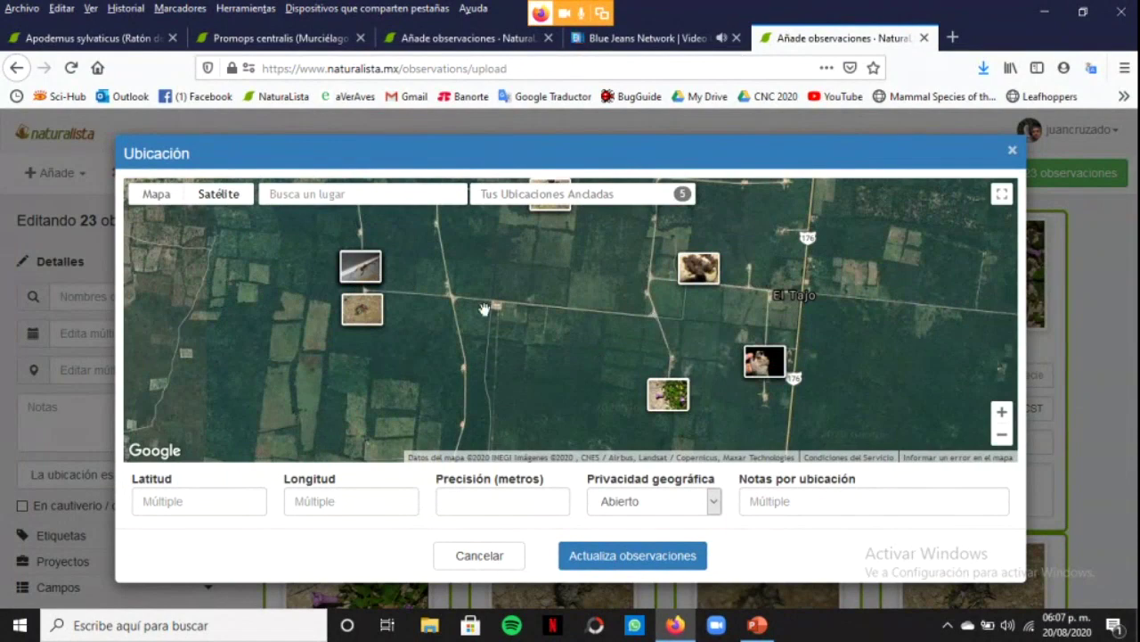
click(1013, 154)
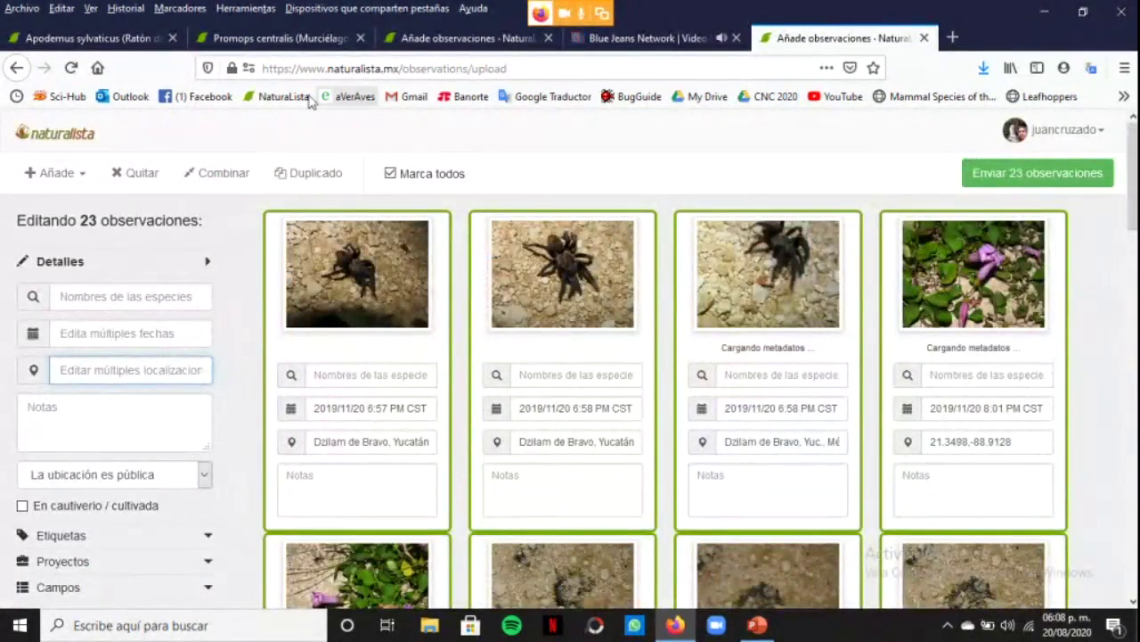
Leave the unsaved upload page for the NaturaLista home page
click(264, 104)
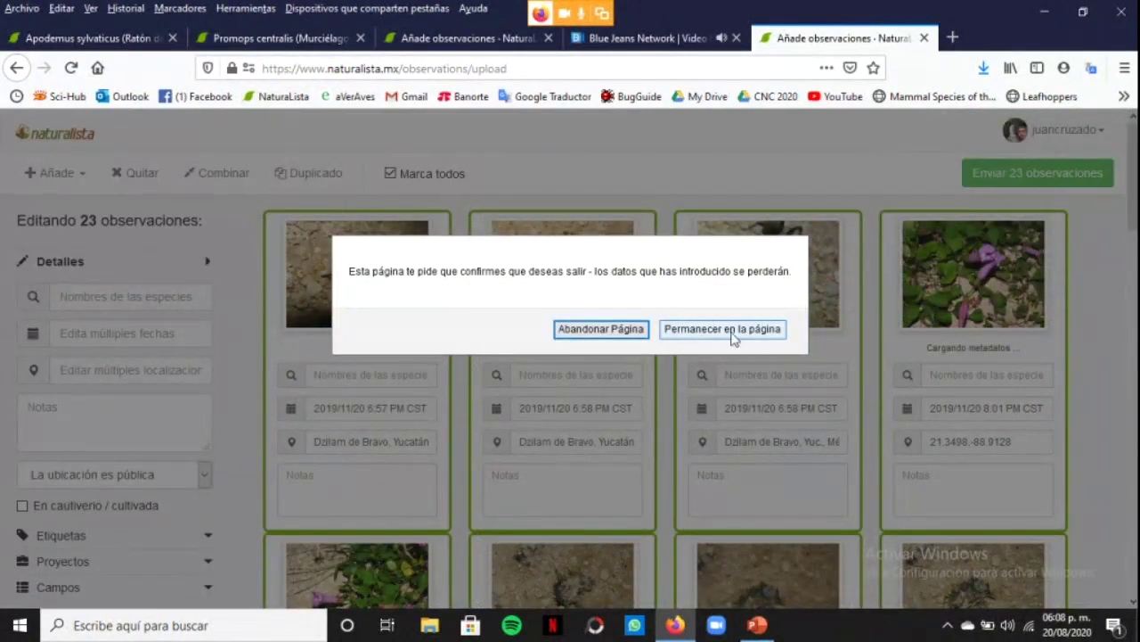
click(628, 329)
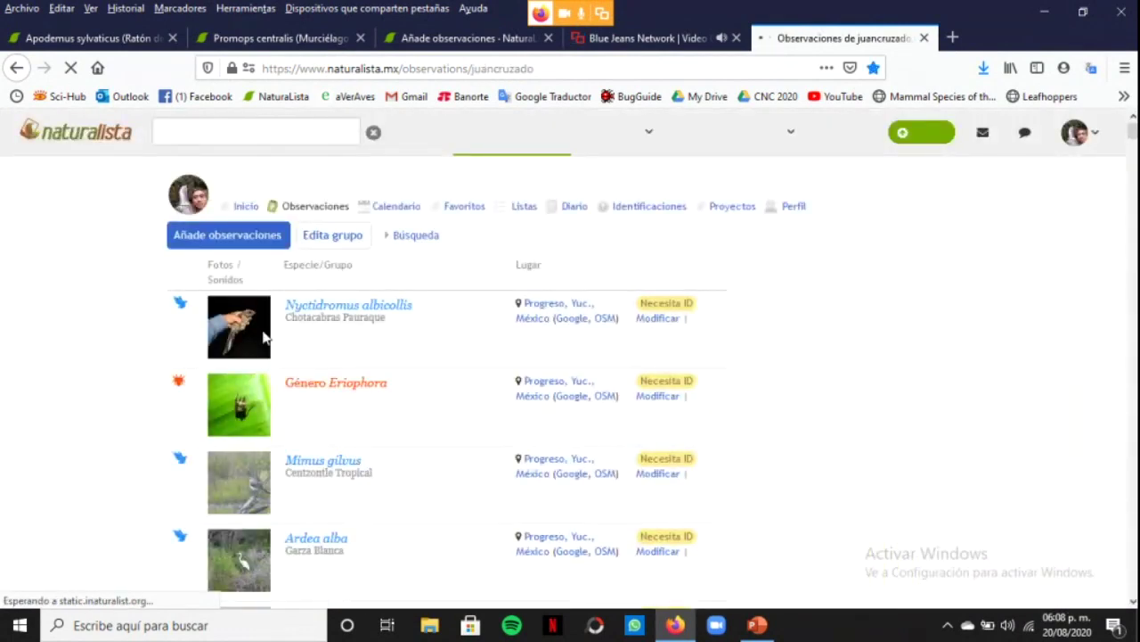
scroll(163, 428, down, 5)
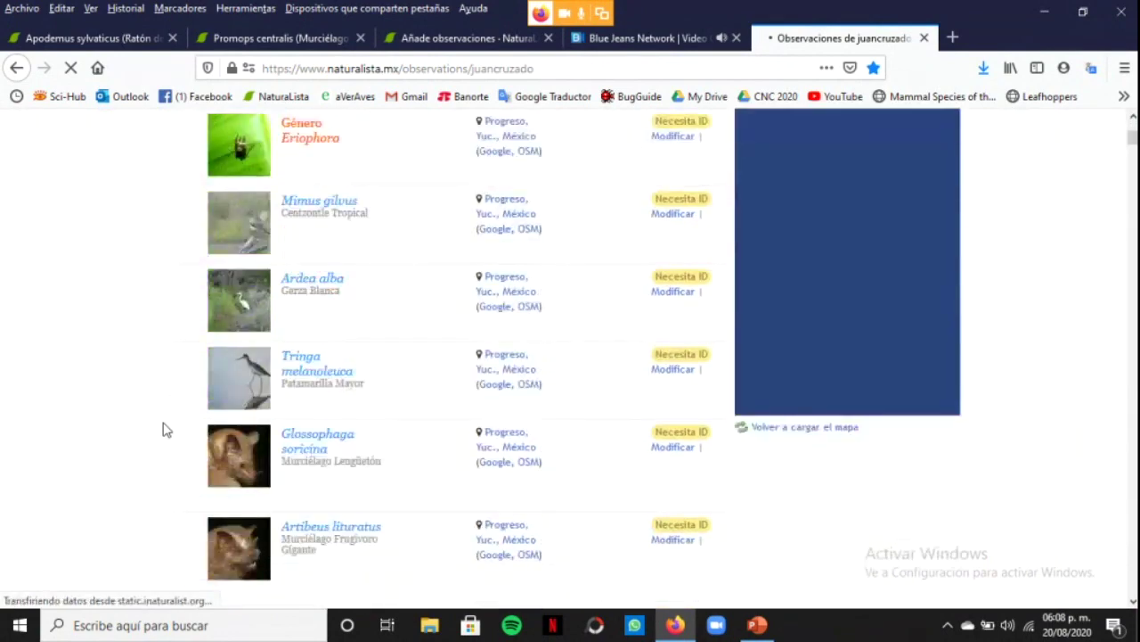
Review the Ardea alba observation, then return to the own-observations list
click(250, 434)
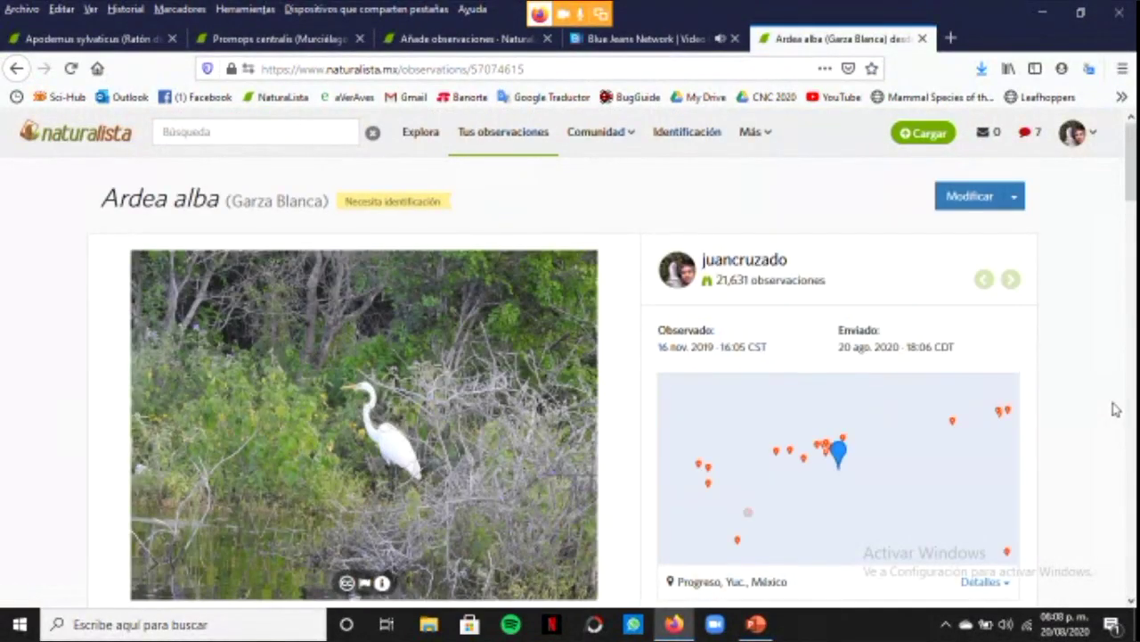
scroll(1116, 413, down, 1)
scroll(1114, 412, down, 8)
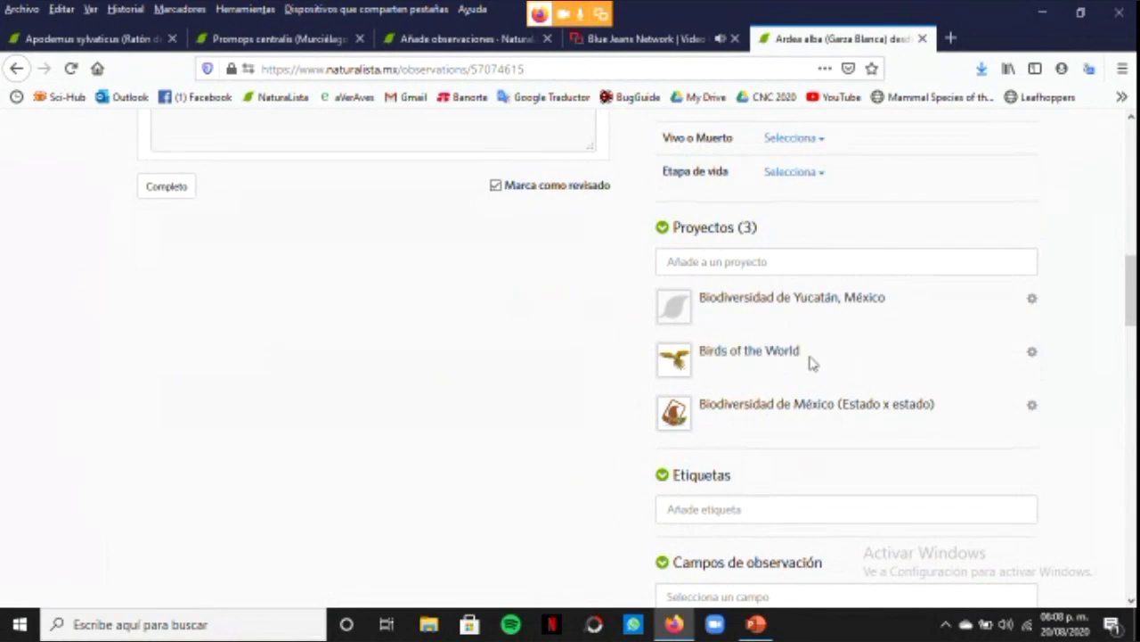
scroll(1046, 392, up, 10)
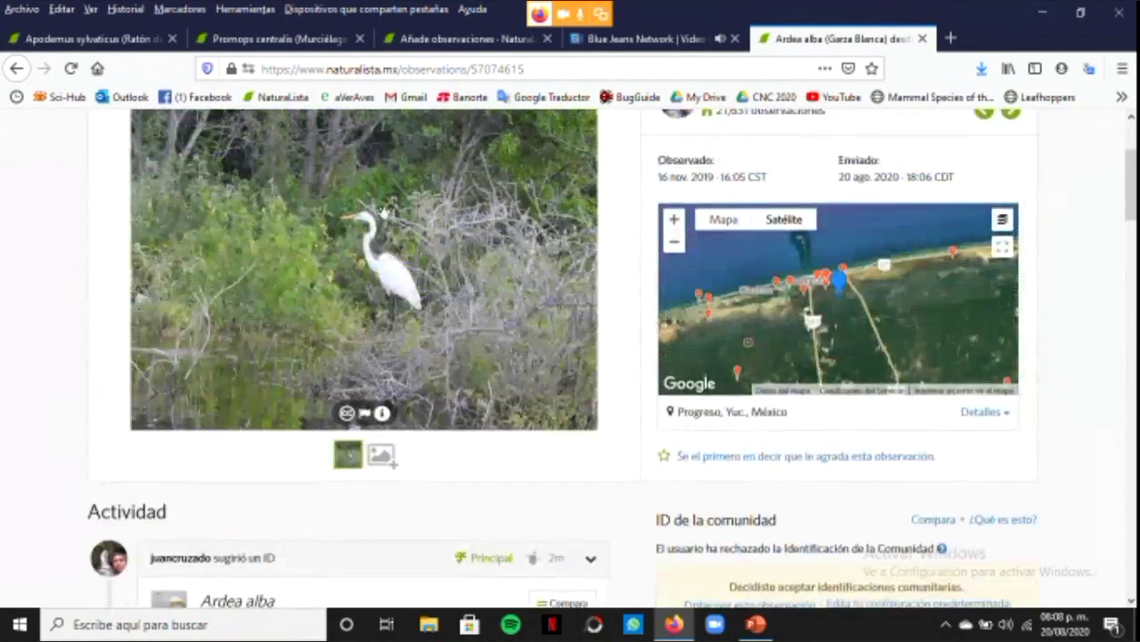
click(16, 69)
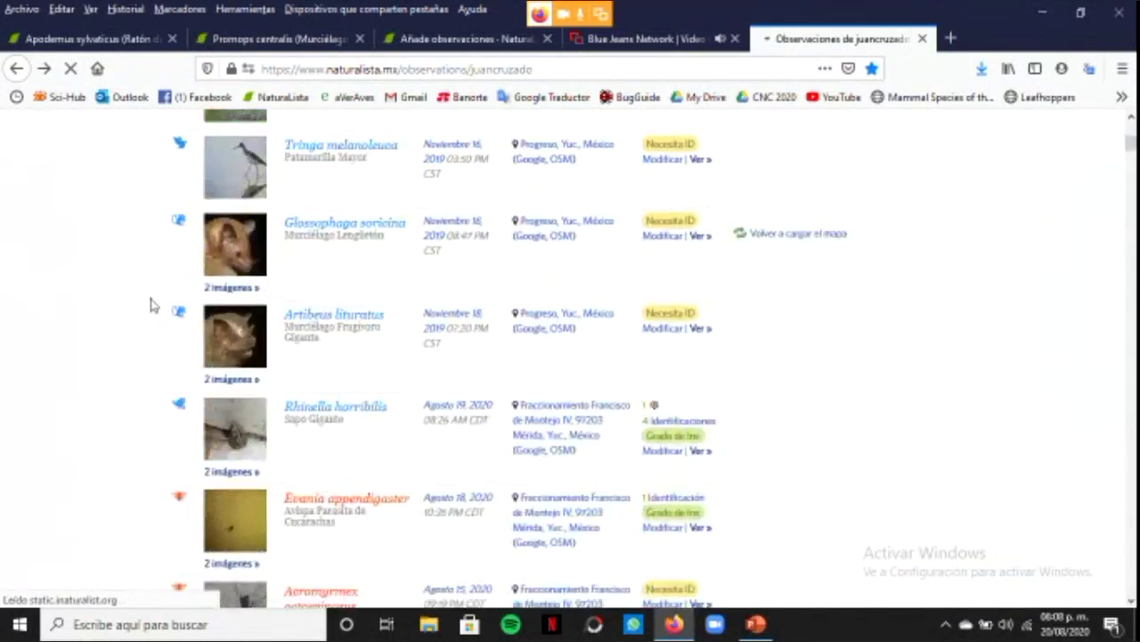
Add the Glossophaga soricina observation to the Mamíferos de México project, found by searching 'mamifero'
click(234, 258)
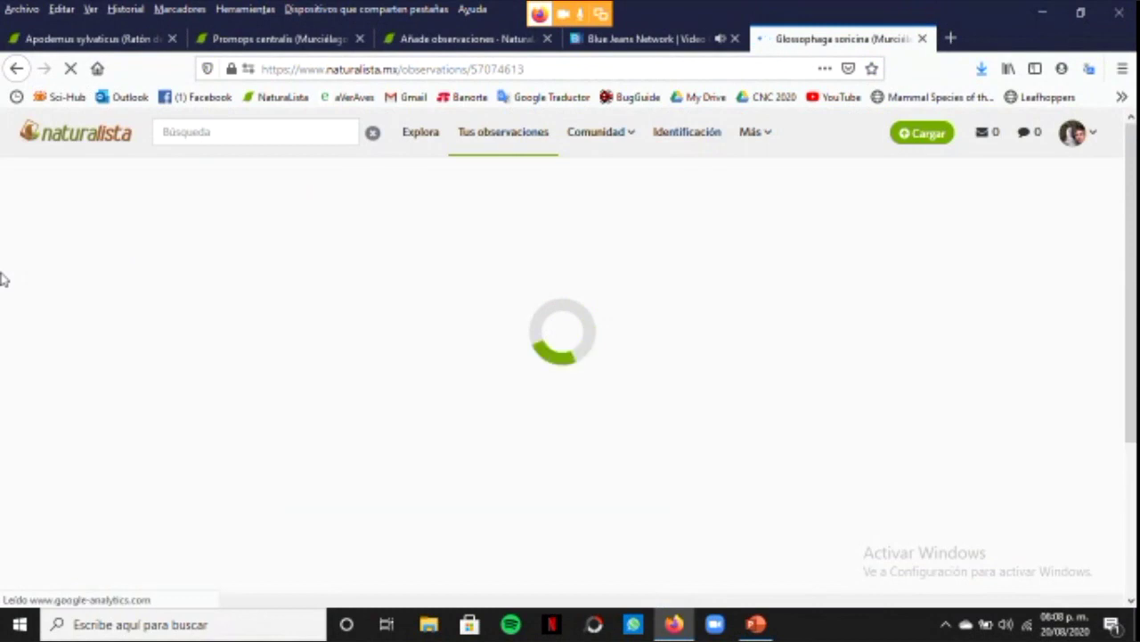
scroll(1091, 337, down, 8)
scroll(1091, 337, down, 3)
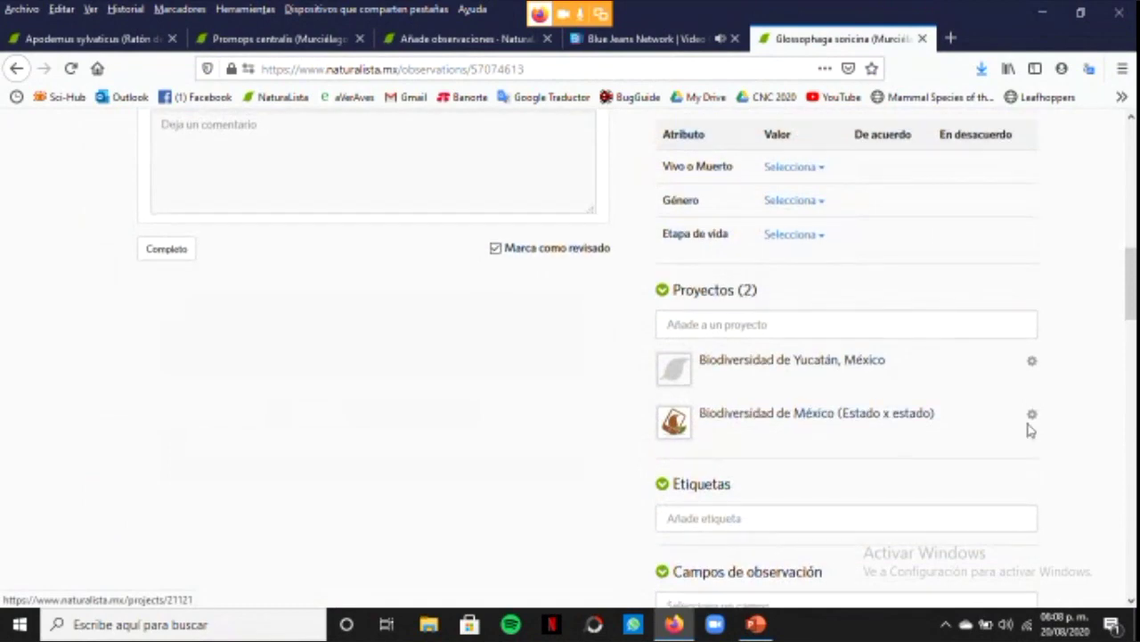
scroll(1051, 364, up, 10)
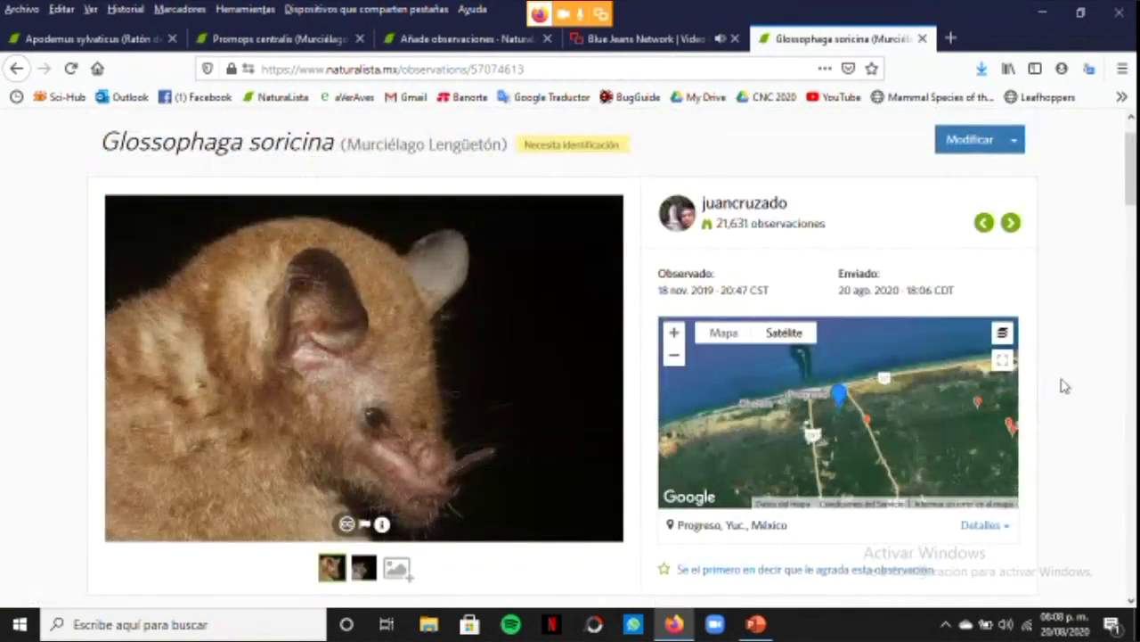
scroll(1065, 386, down, 10)
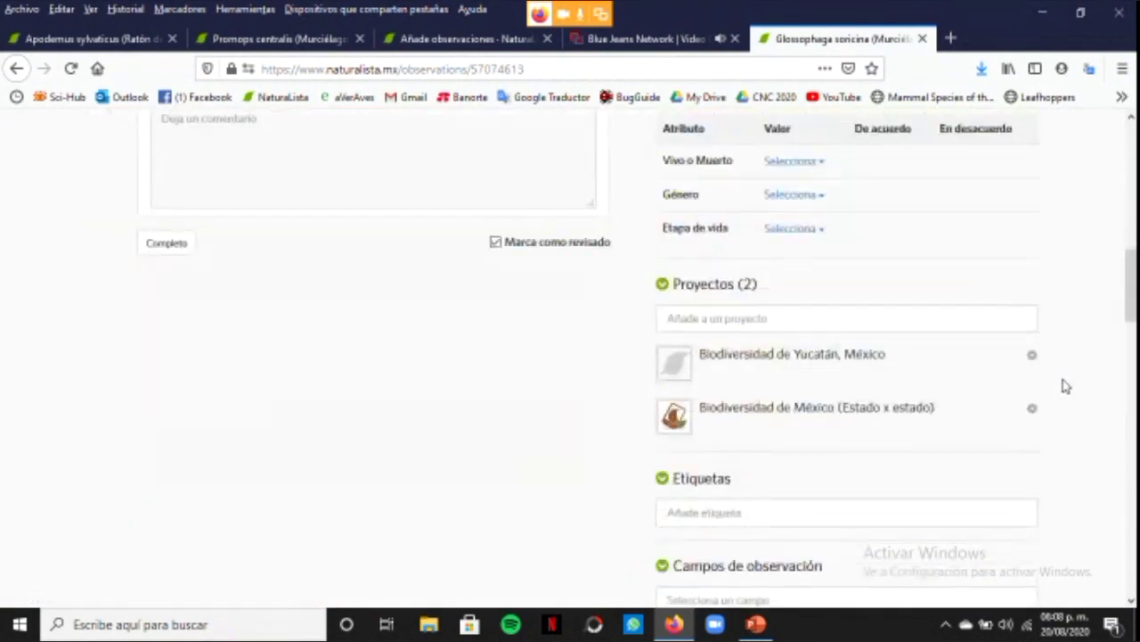
click(757, 321)
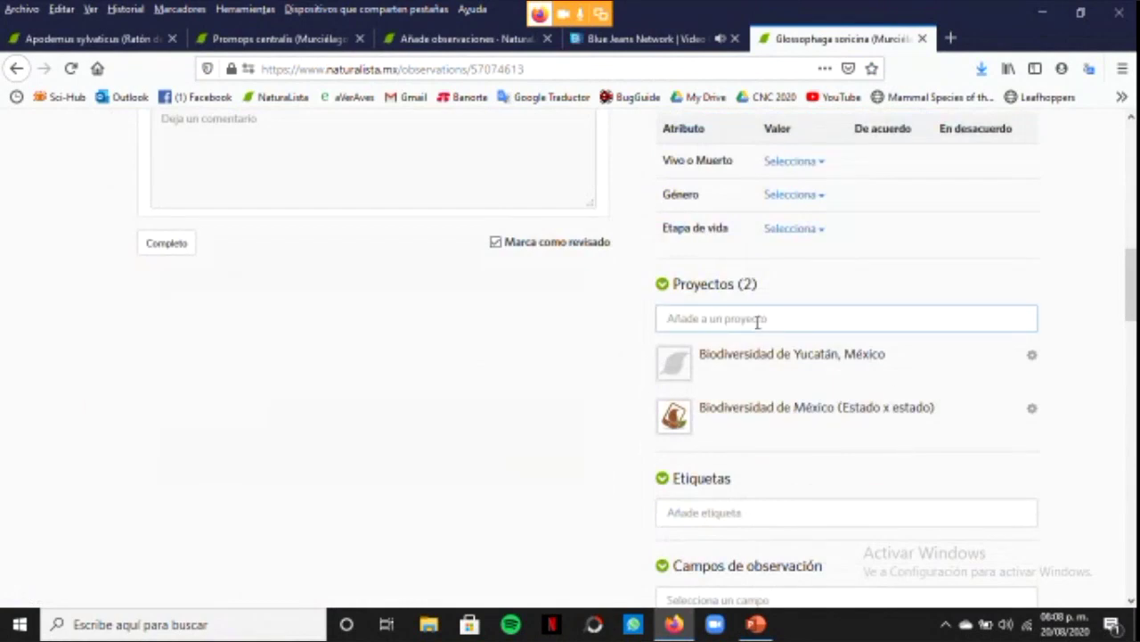
text(mamifero)
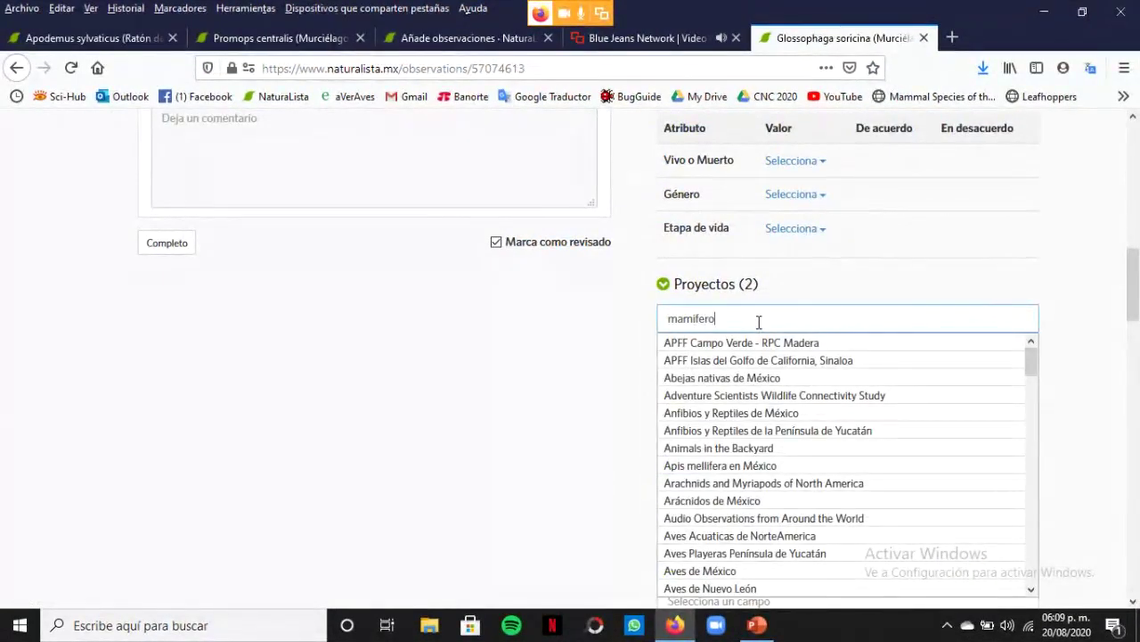
click(772, 343)
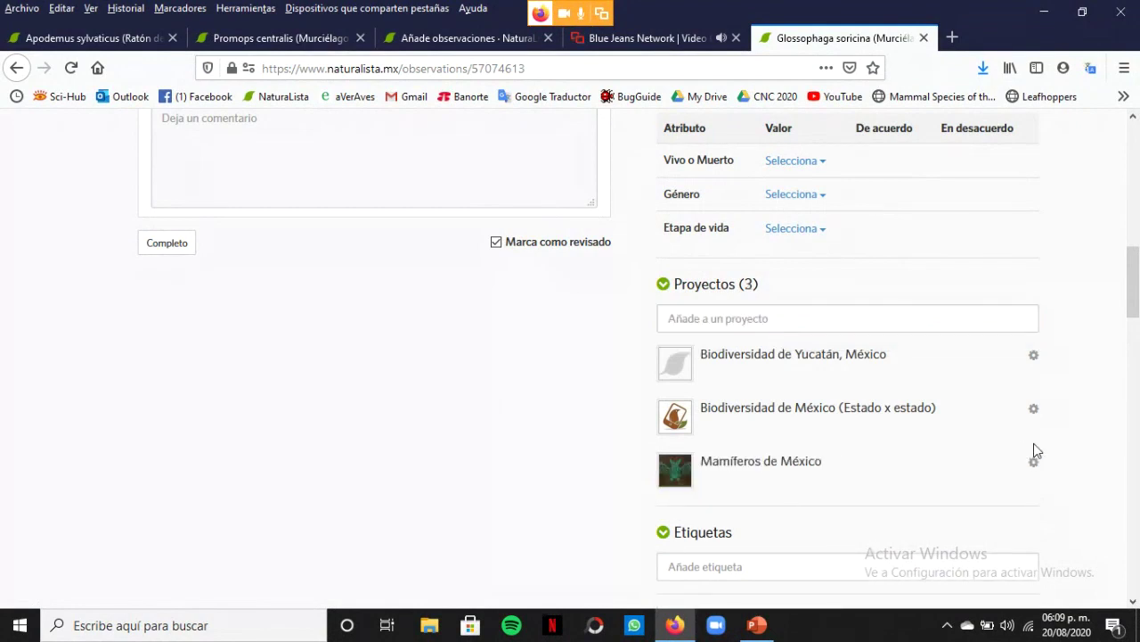
scroll(1044, 453, down, 3)
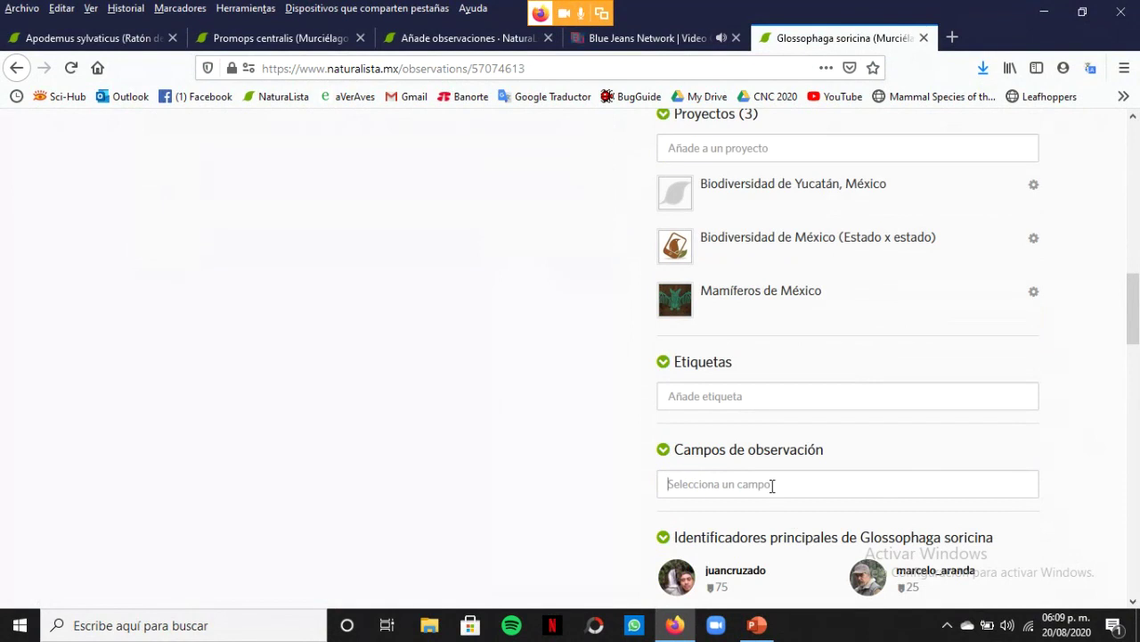
Add the Forearm length observation field with a value of 36
click(772, 485)
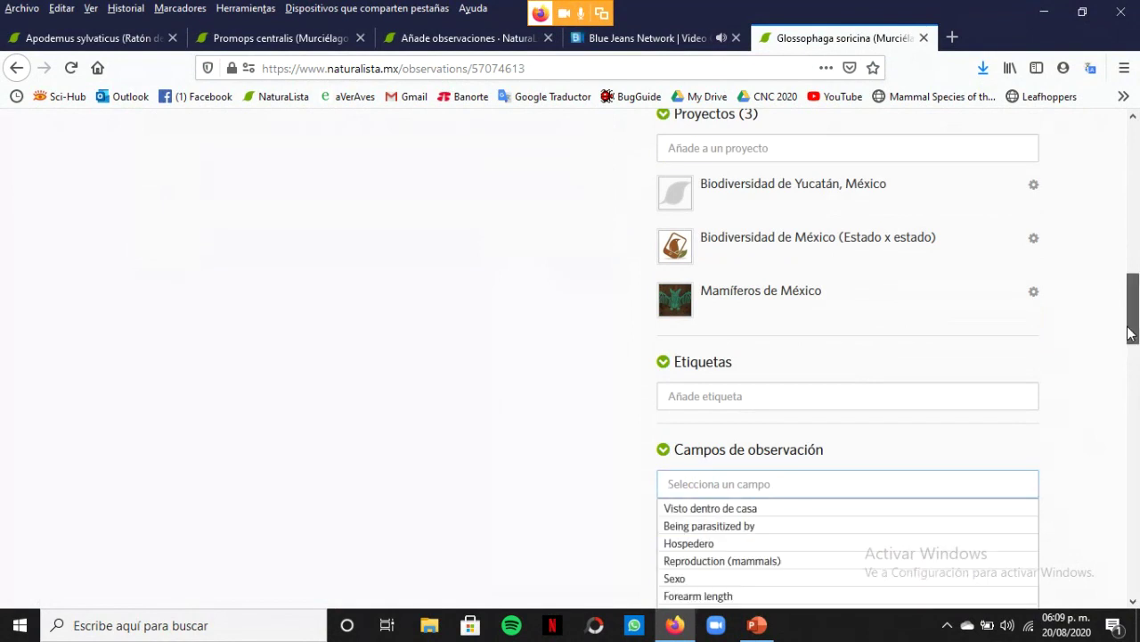
drag(1134, 343, 1133, 355)
scroll(1105, 356, down, 2)
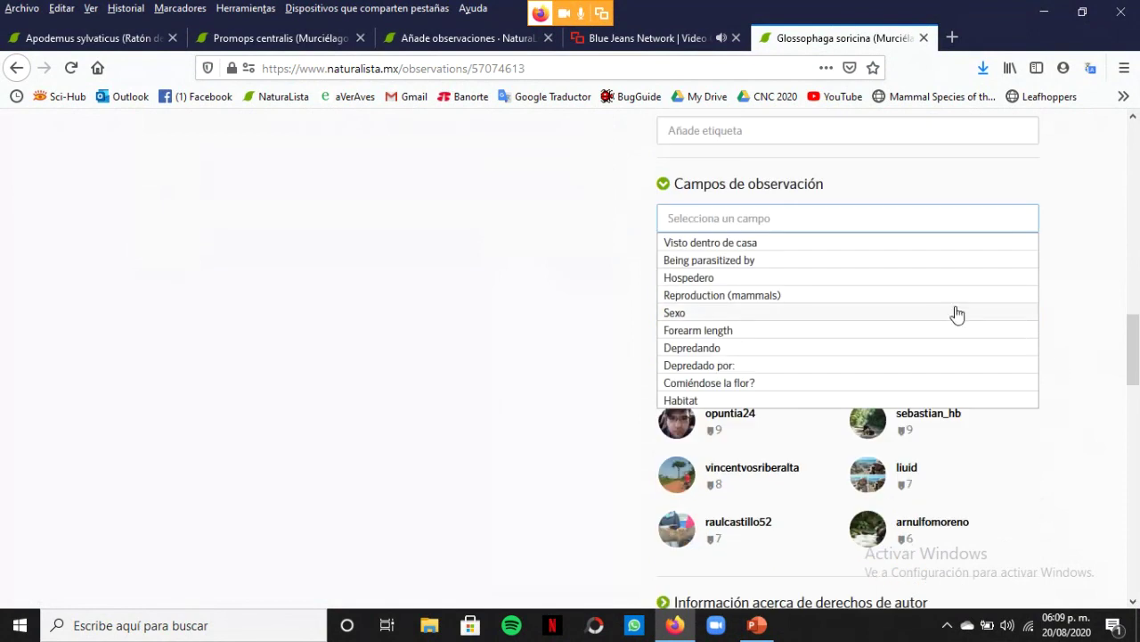
click(740, 334)
click(770, 278)
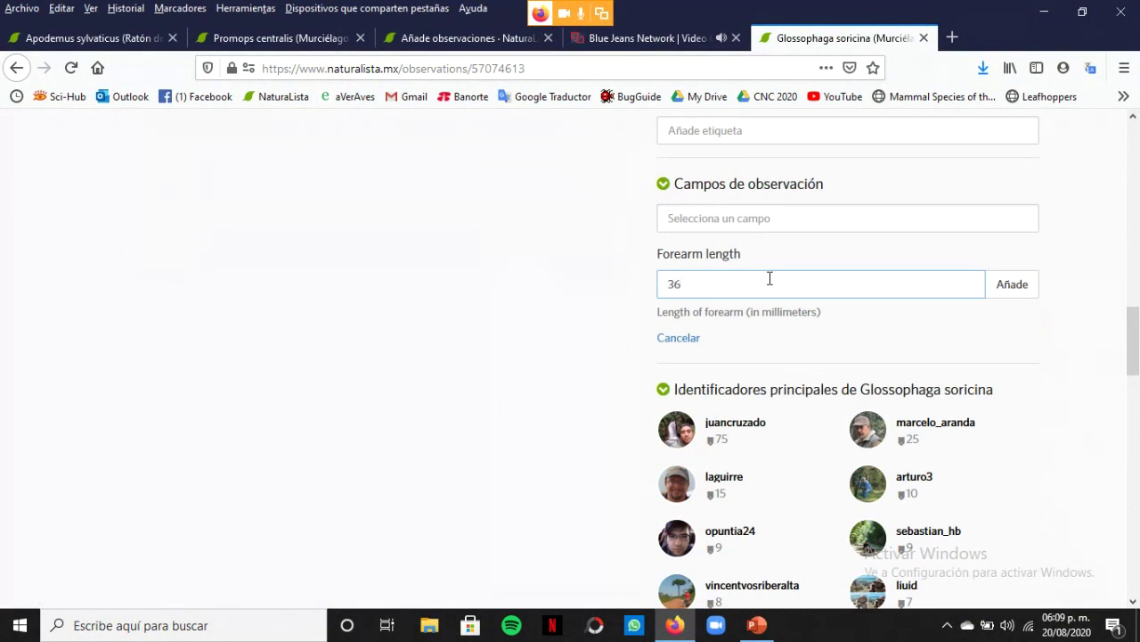
click(1014, 284)
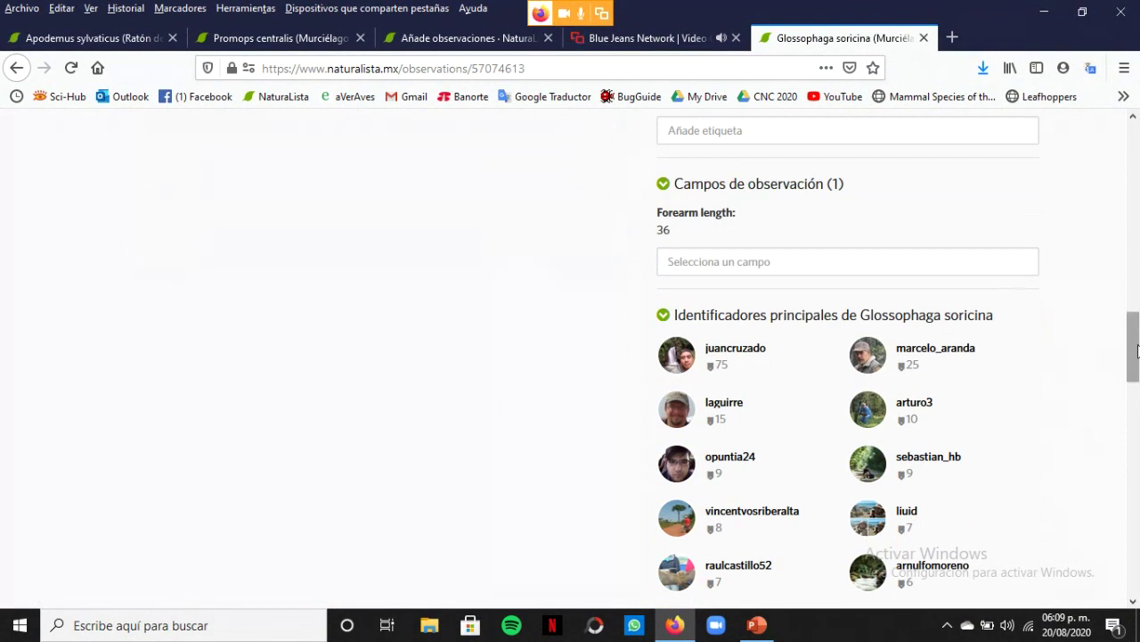
Annotate the Glossophaga soricina bat as Femenino and life stage Adulto
drag(1138, 349, 1135, 192)
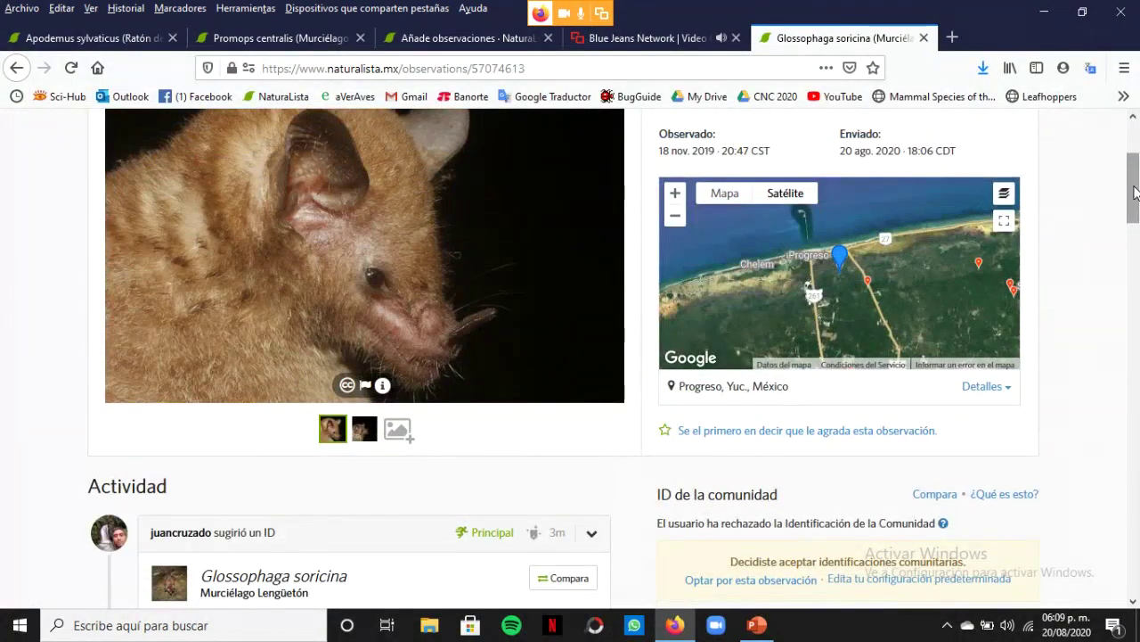
drag(1136, 192, 1136, 325)
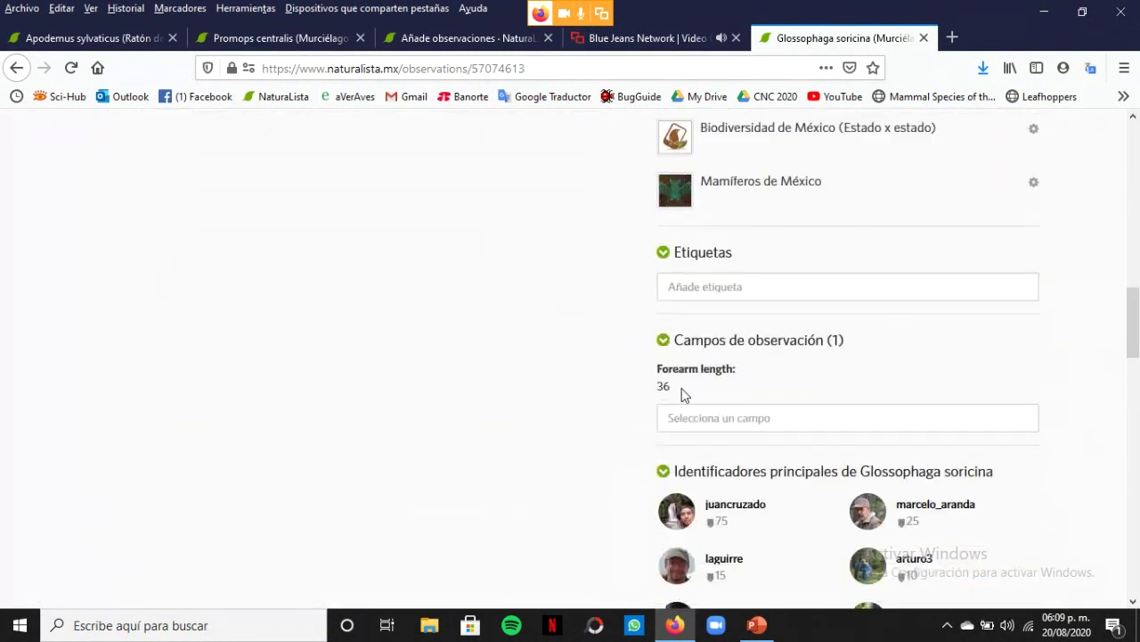
drag(1135, 324, 1138, 272)
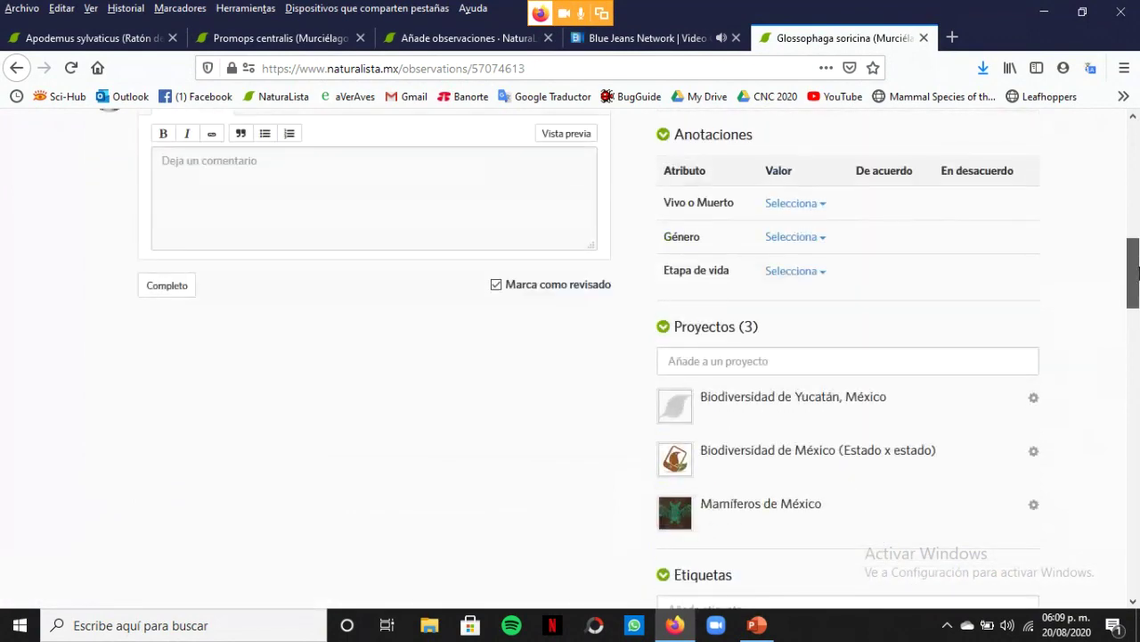
click(823, 247)
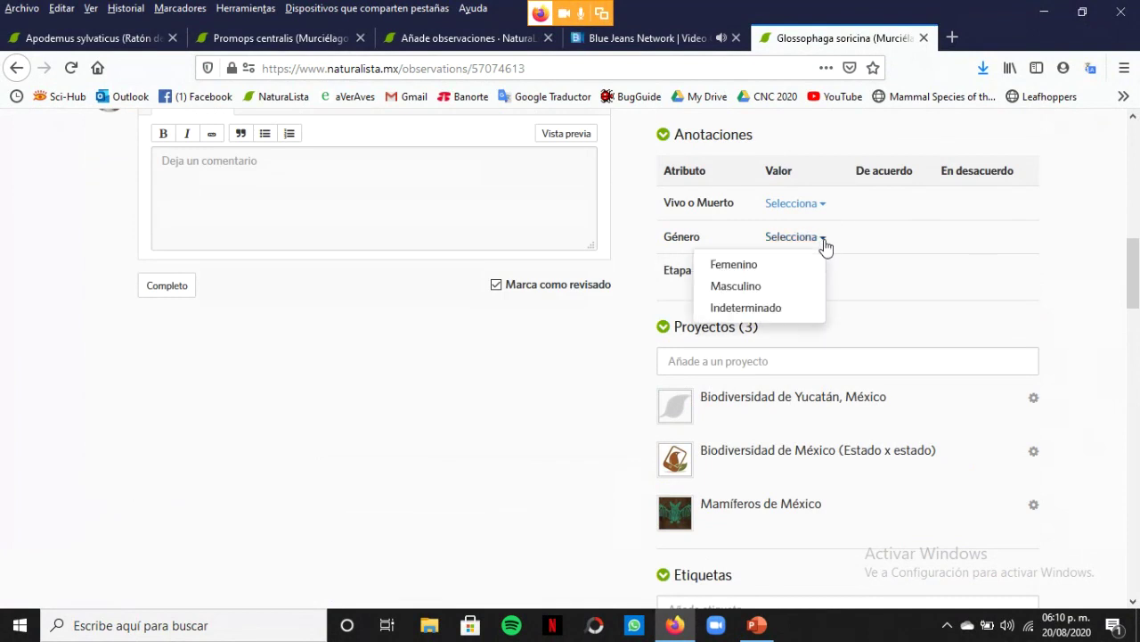
click(750, 267)
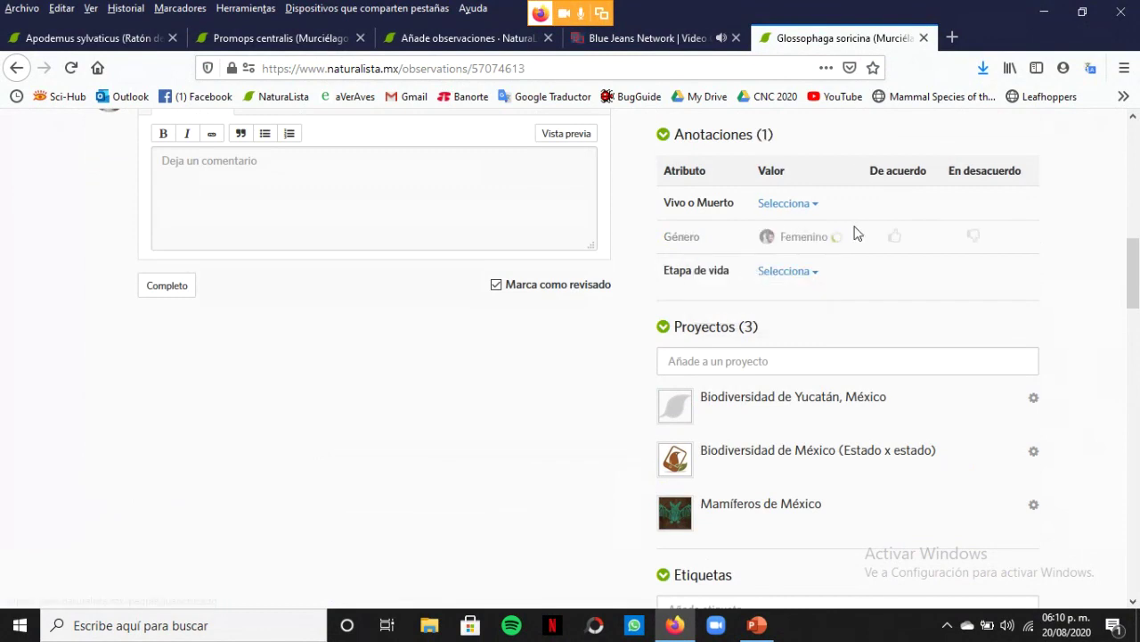
click(815, 273)
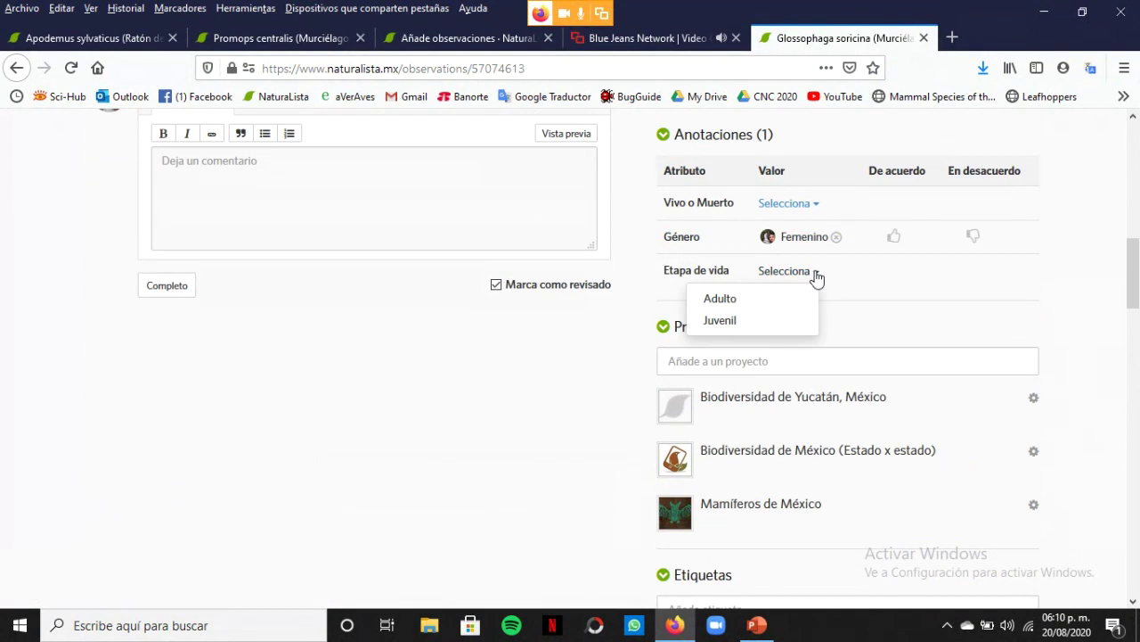
click(740, 299)
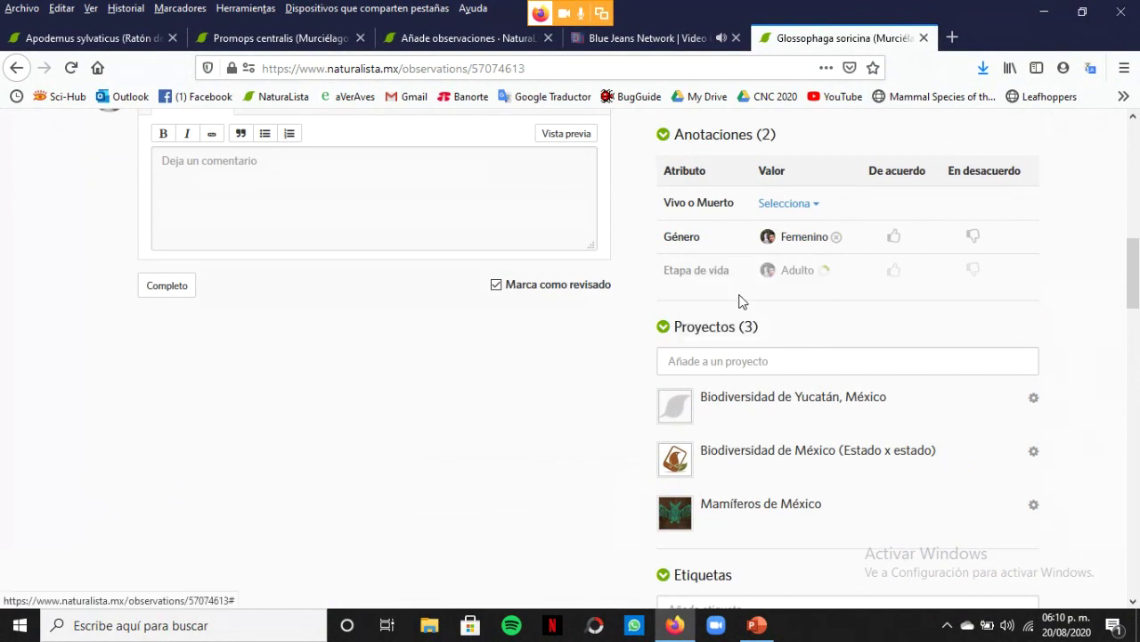
scroll(1137, 272, down, 5)
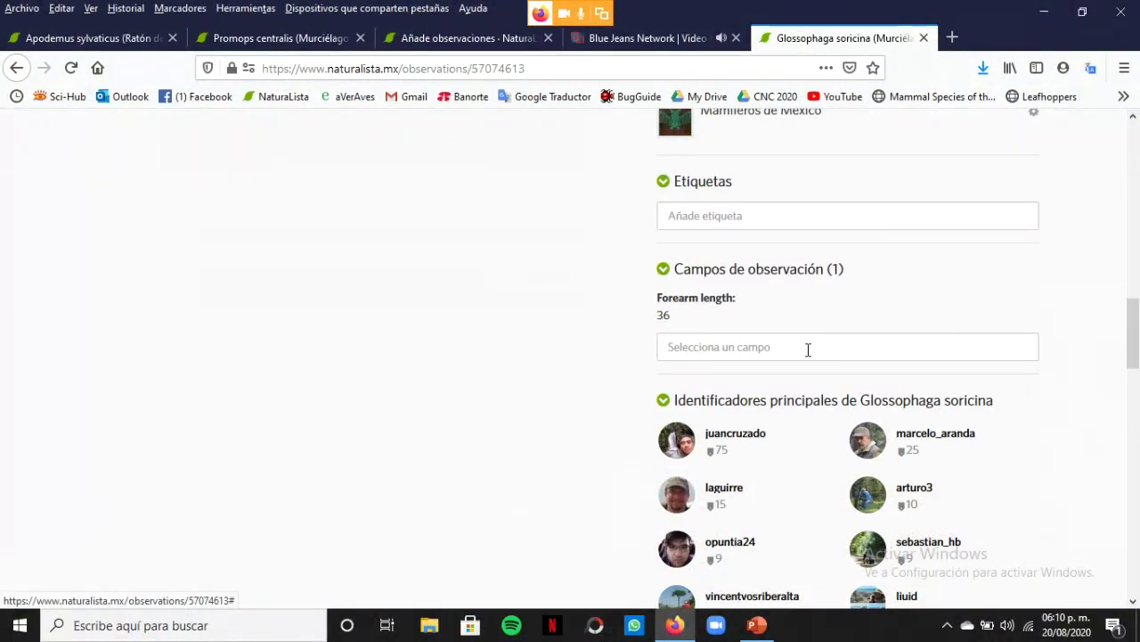
drag(1133, 356, 1137, 185)
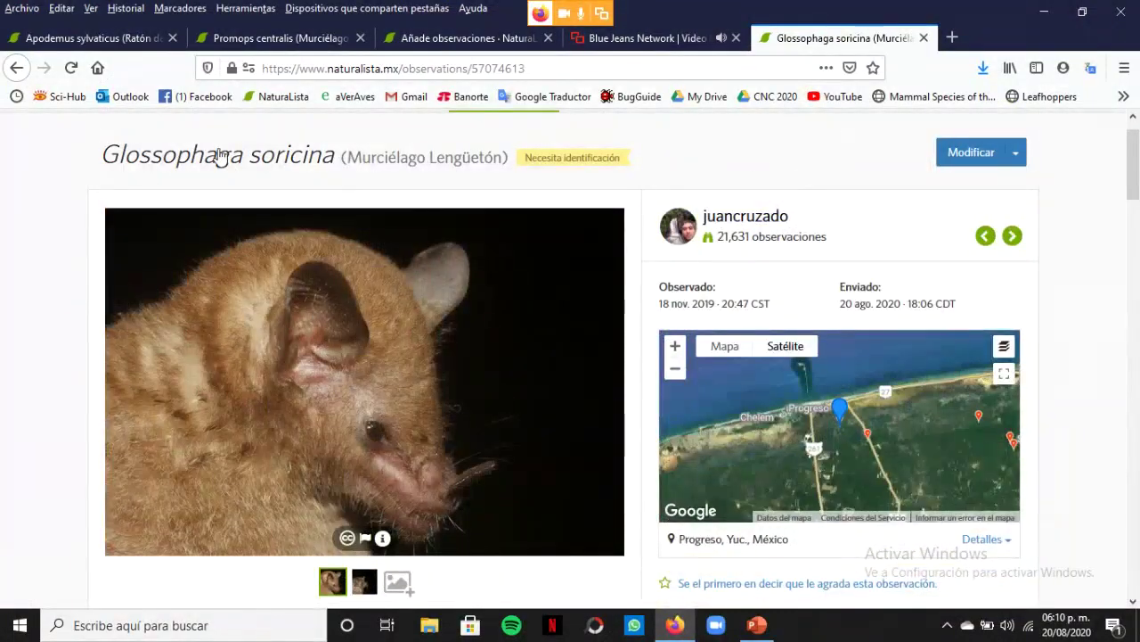
Return to the observation list and add Artibeus lituratus to the Mamíferos de México project
click(17, 68)
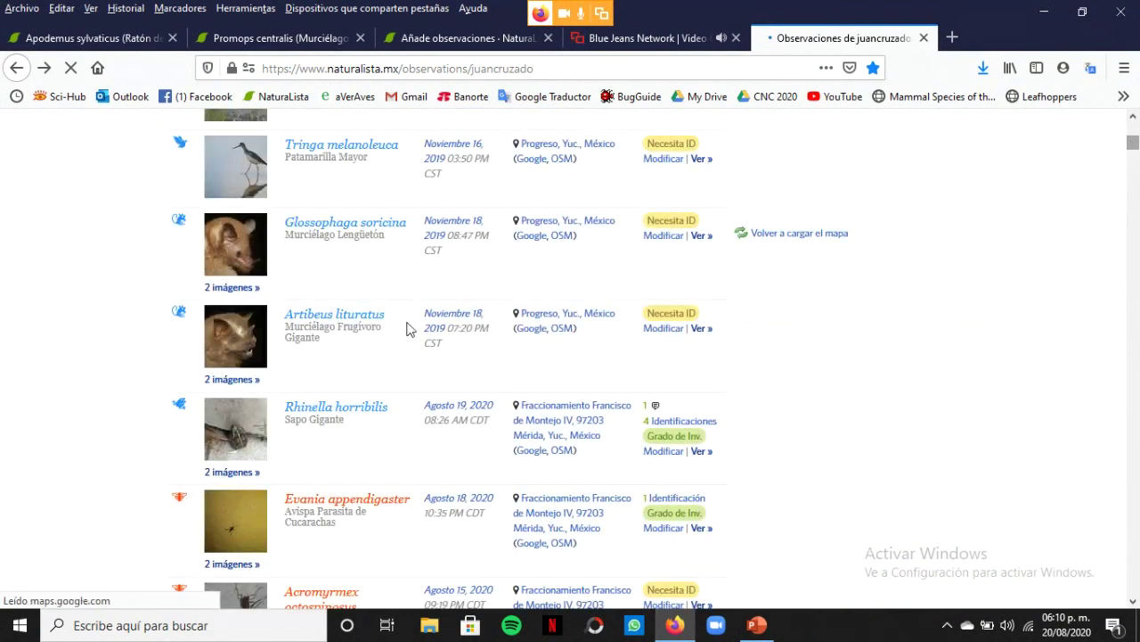
click(243, 374)
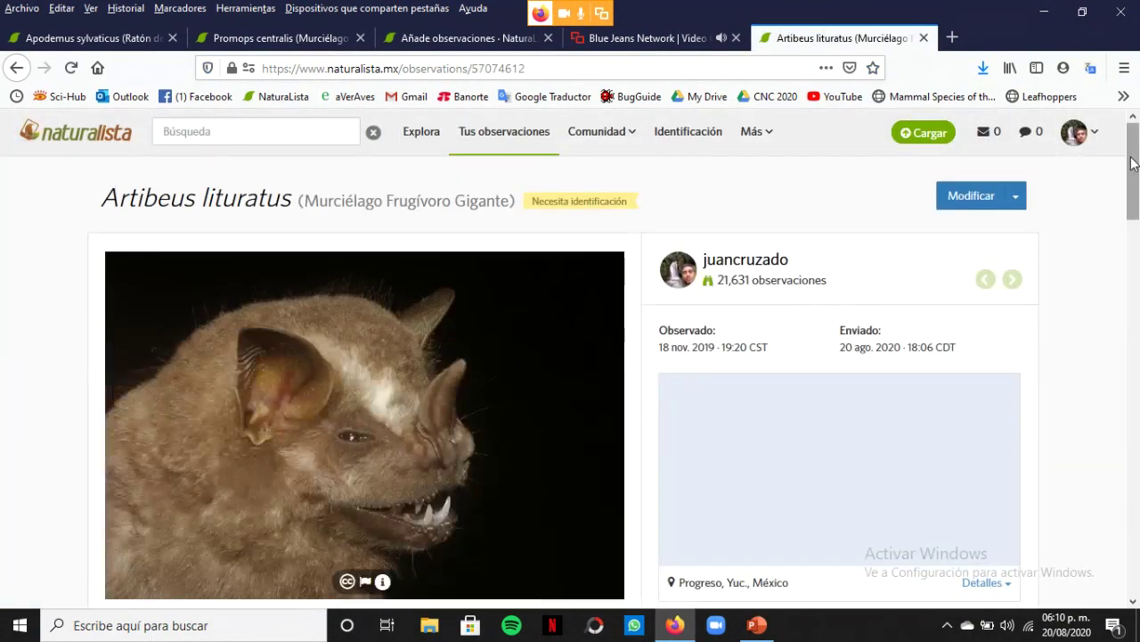
drag(1129, 192, 1131, 305)
click(738, 260)
text(ma)
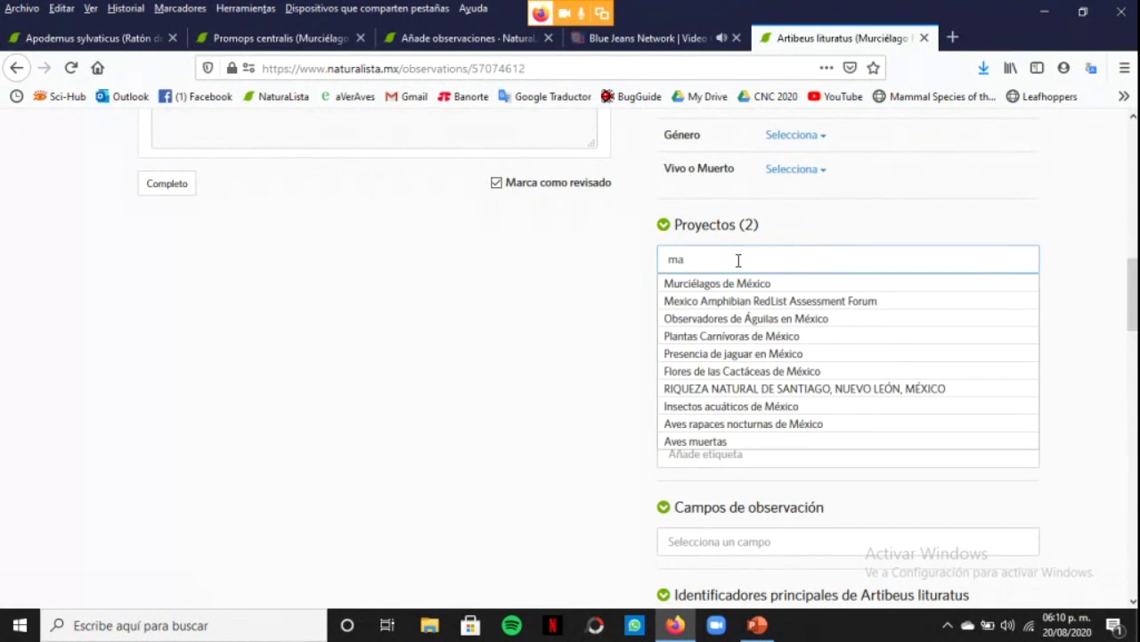
text(mifer)
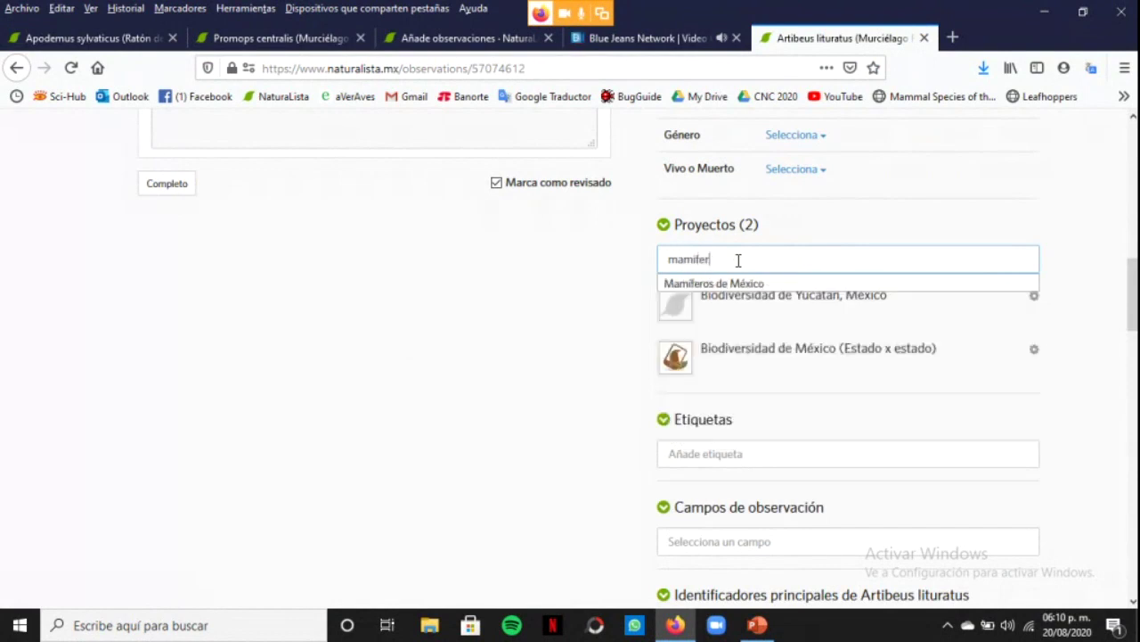
click(746, 283)
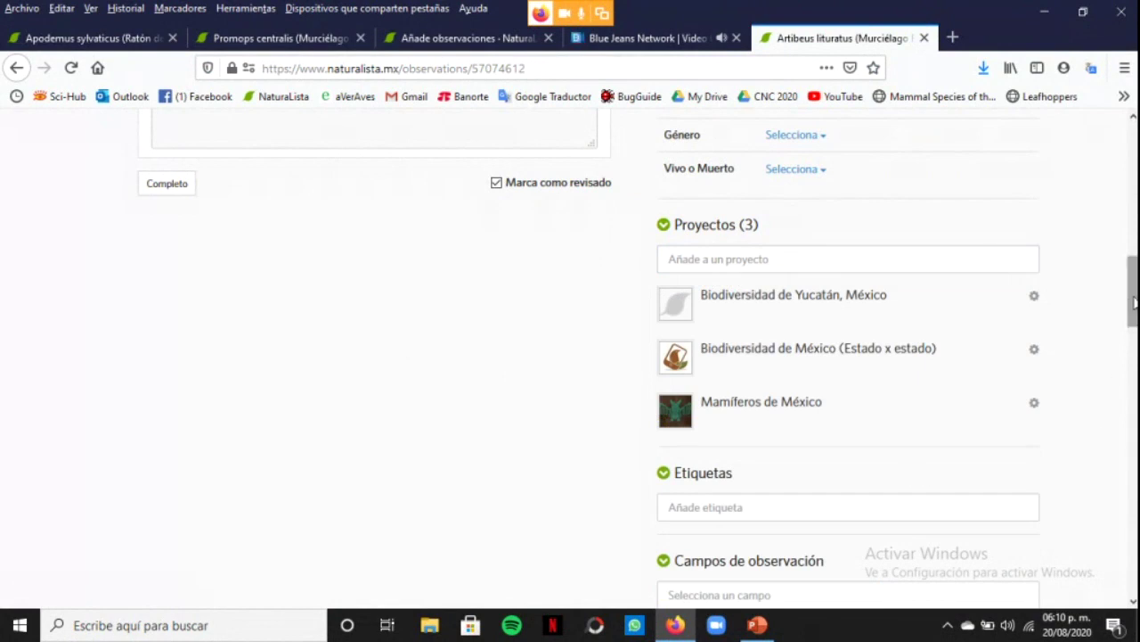
Save a Forearm length value of 67 on the Artibeus lituratus observation
scroll(1134, 303, down, 5)
click(841, 369)
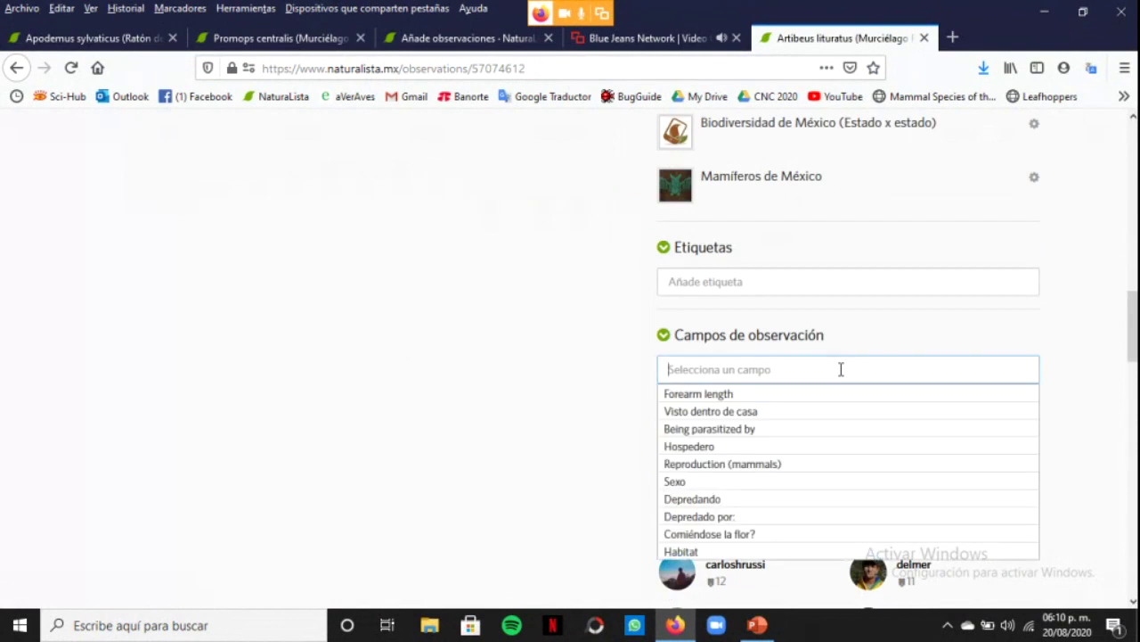
click(706, 395)
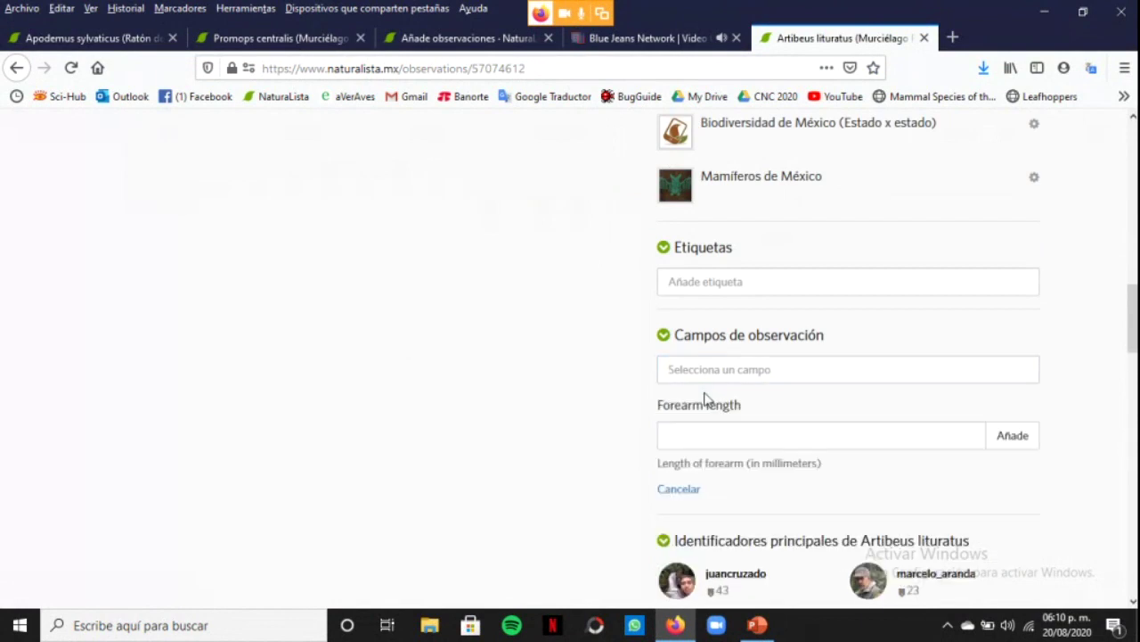
click(732, 435)
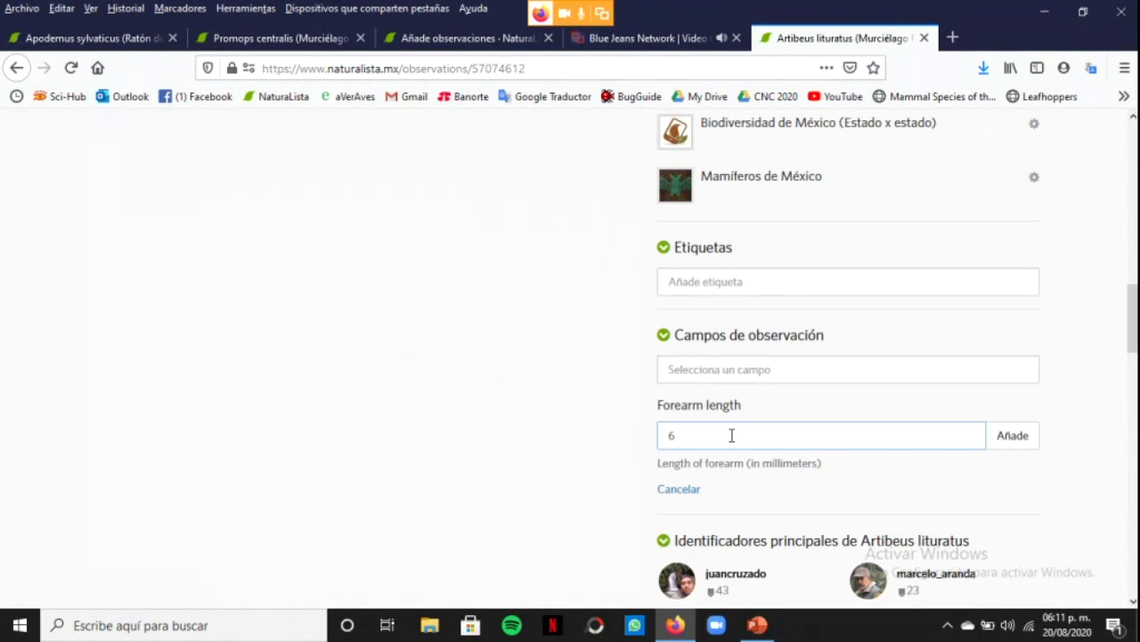
click(1018, 434)
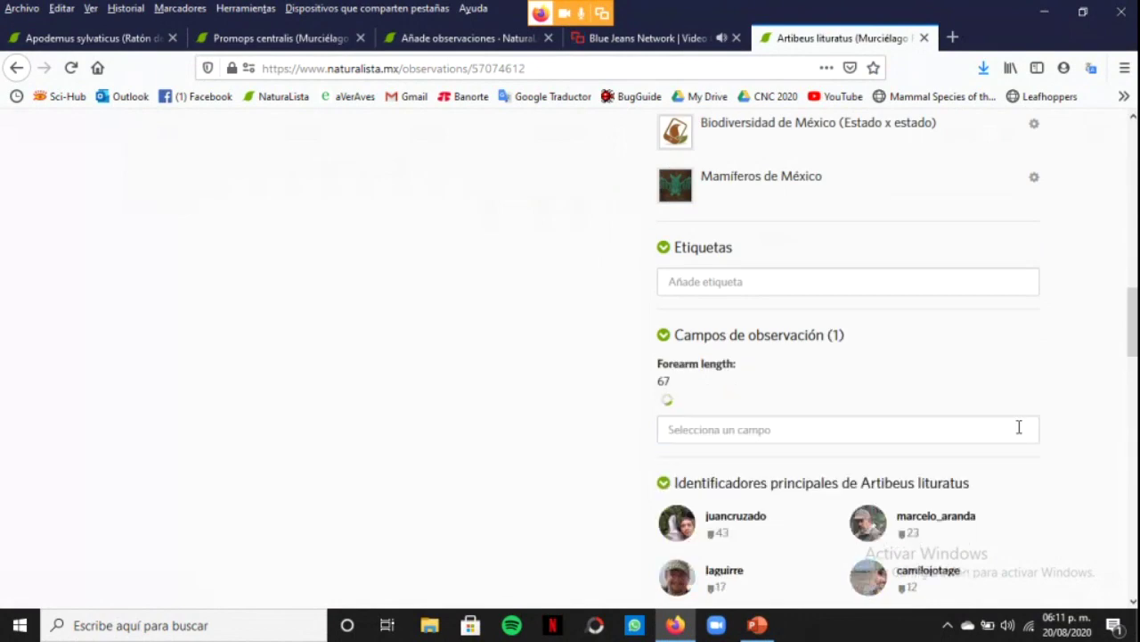
scroll(1030, 410, up, 15)
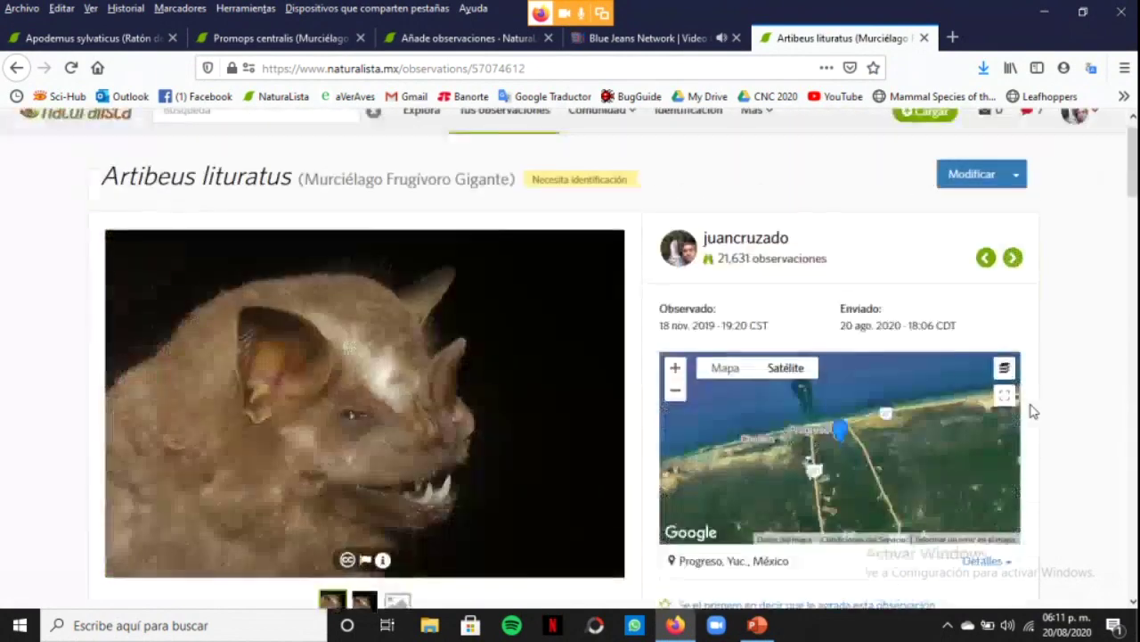
scroll(1031, 410, up, 1)
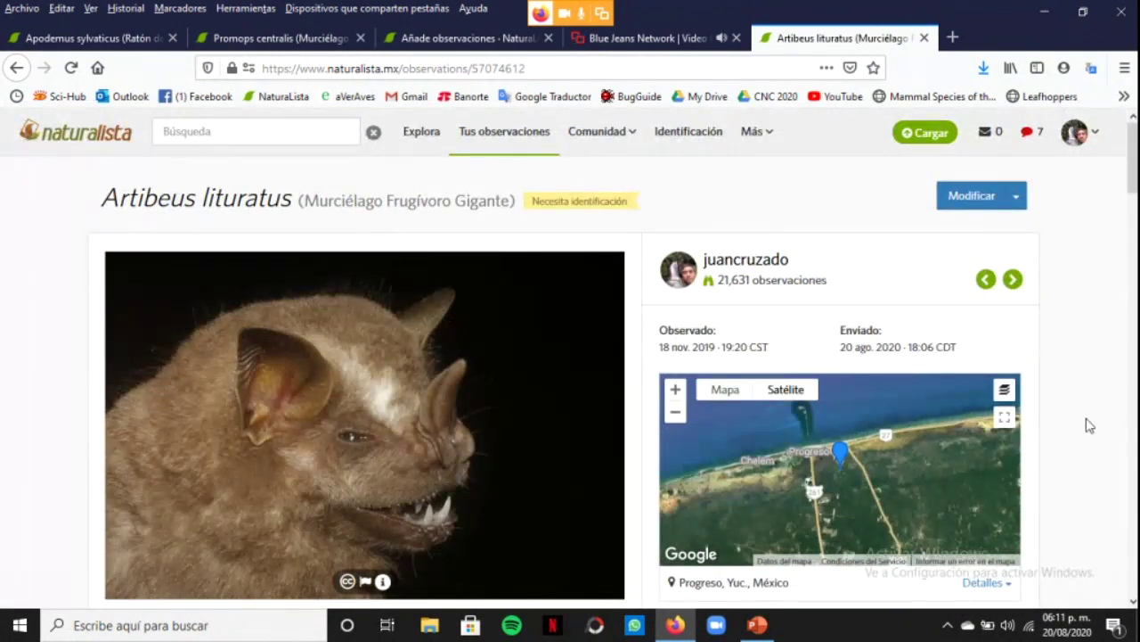
Annotate the Artibeus lituratus bat with life stage Juvenil and sex Masculino
scroll(1086, 425, down, 14)
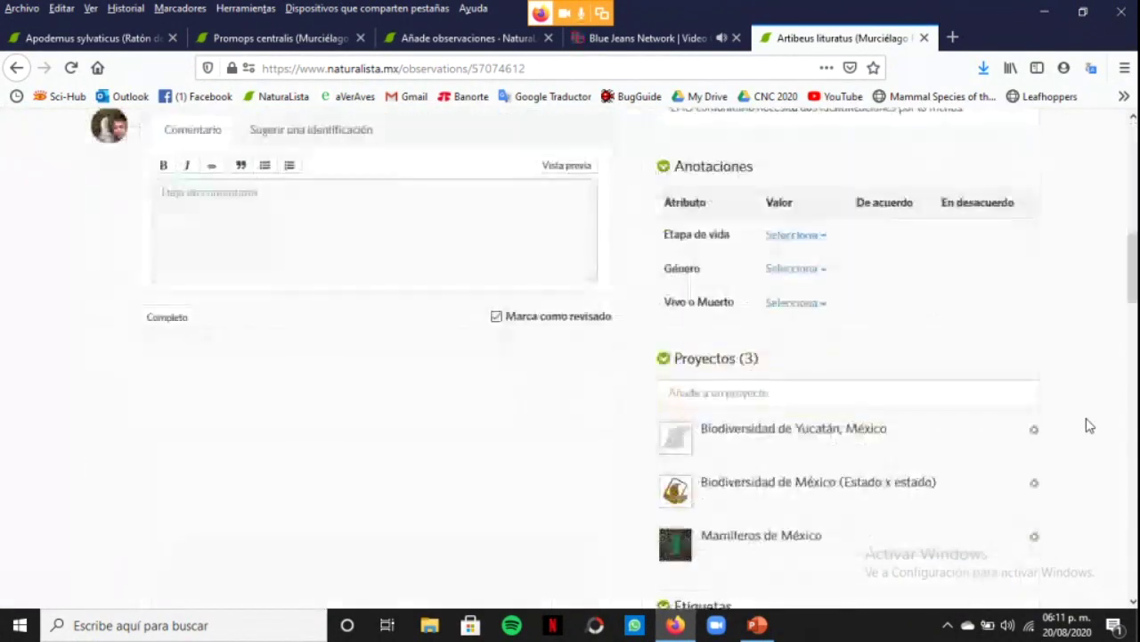
scroll(963, 415, up, 3)
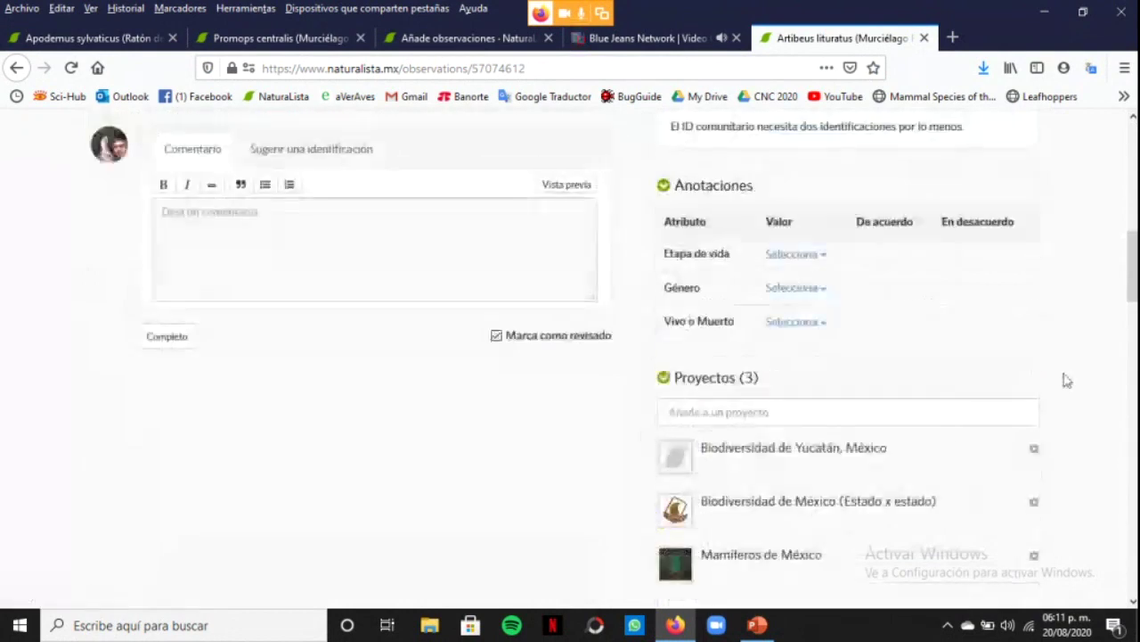
click(816, 276)
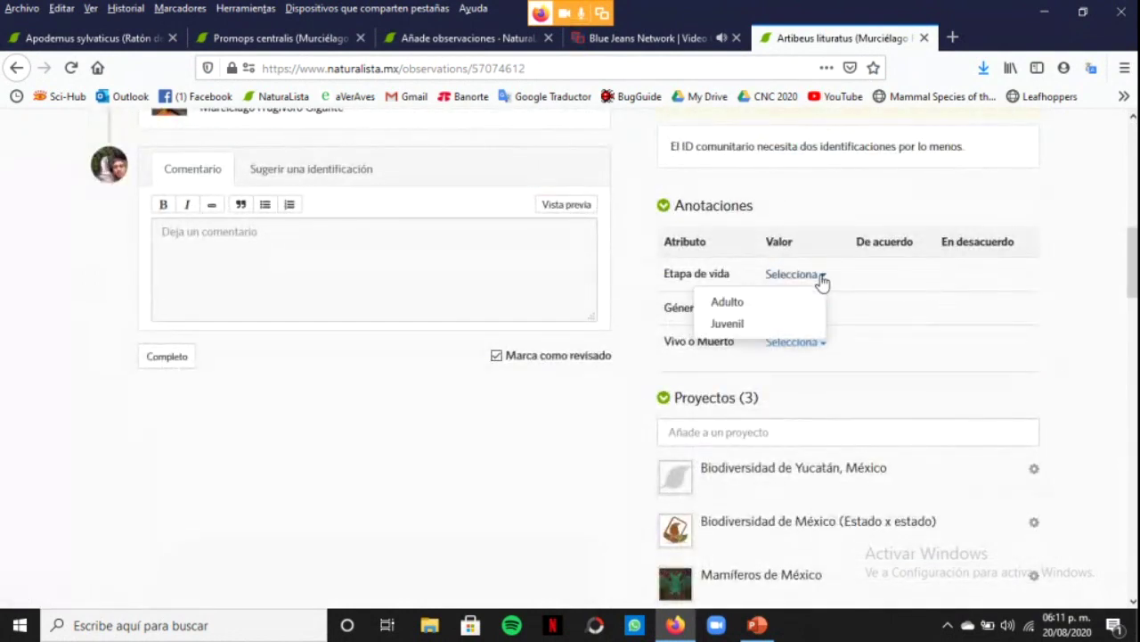
click(726, 325)
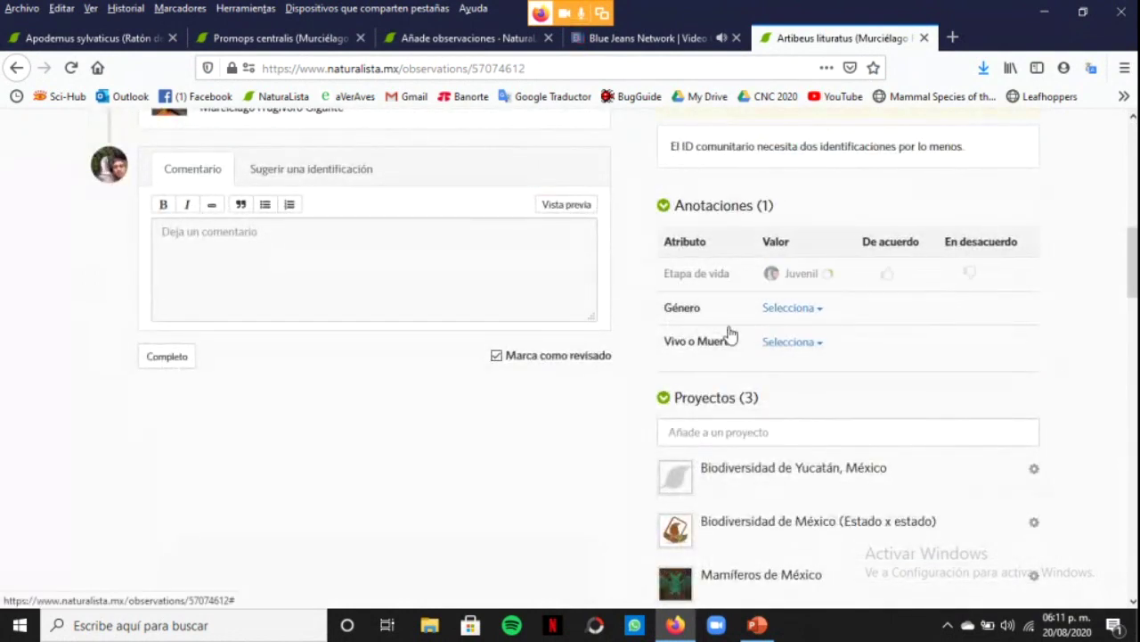
click(818, 308)
click(759, 358)
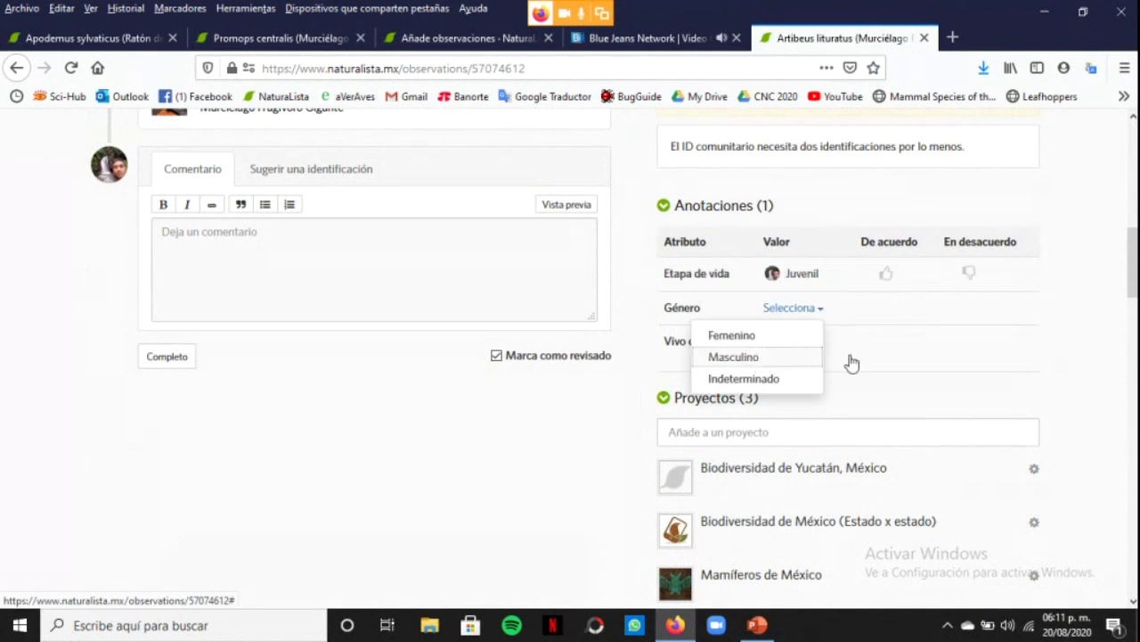
Check the saved forearm length value of 67 in the observation fields
scroll(1113, 366, down, 5)
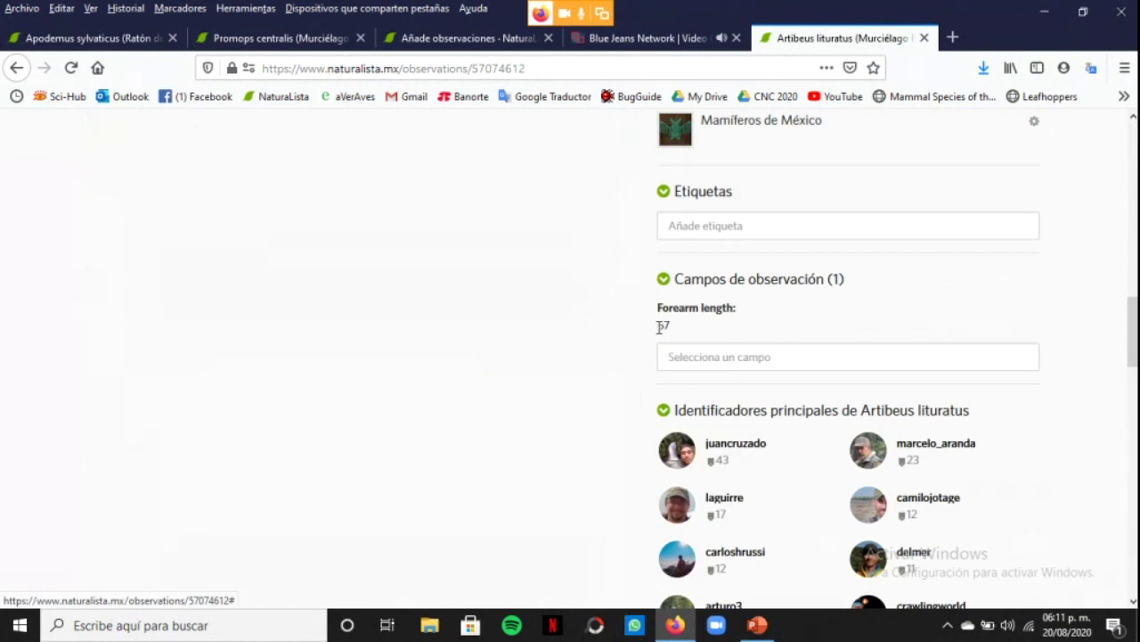
drag(661, 327, 672, 334)
click(682, 355)
click(529, 369)
scroll(526, 370, up, 3)
scroll(479, 400, down, 2)
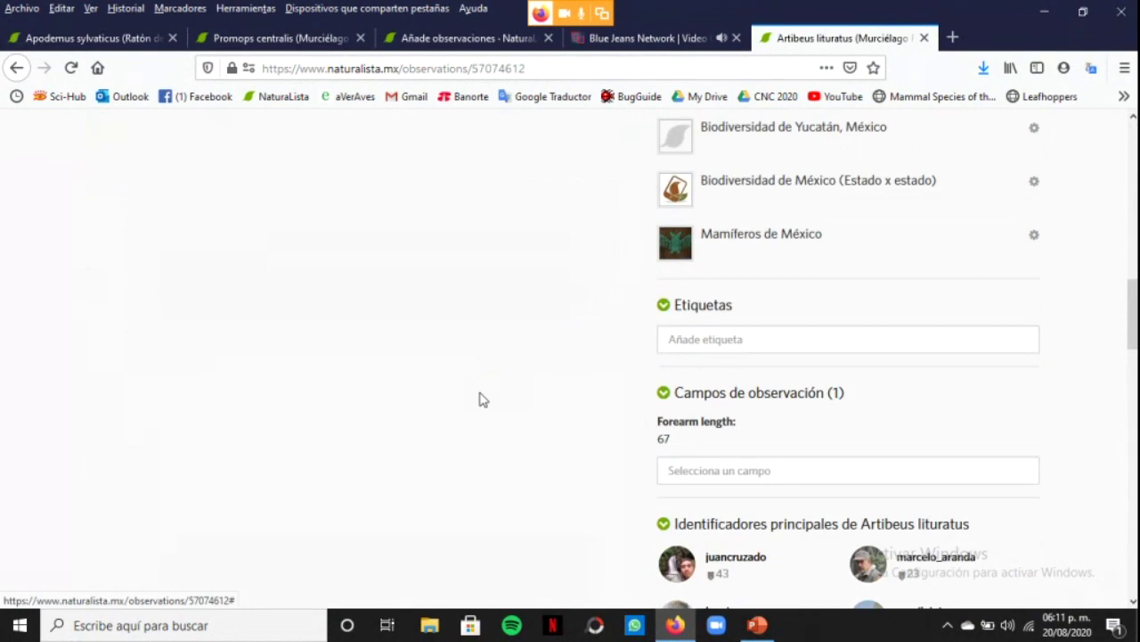
scroll(480, 403, up, 10)
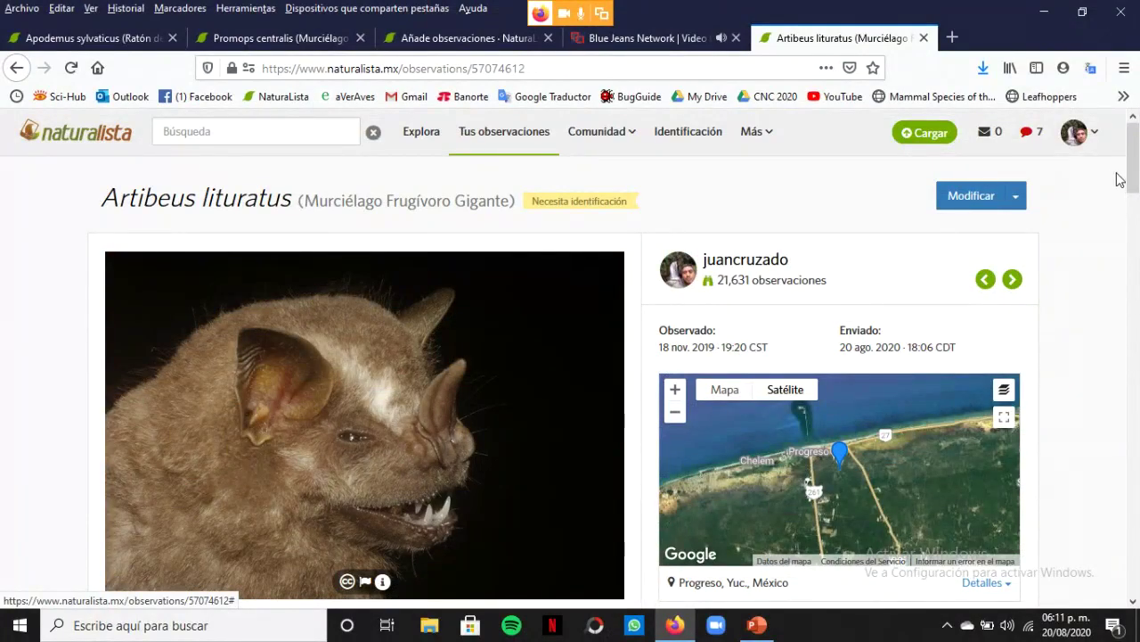
Go to the Cargar page to upload new observations
click(953, 38)
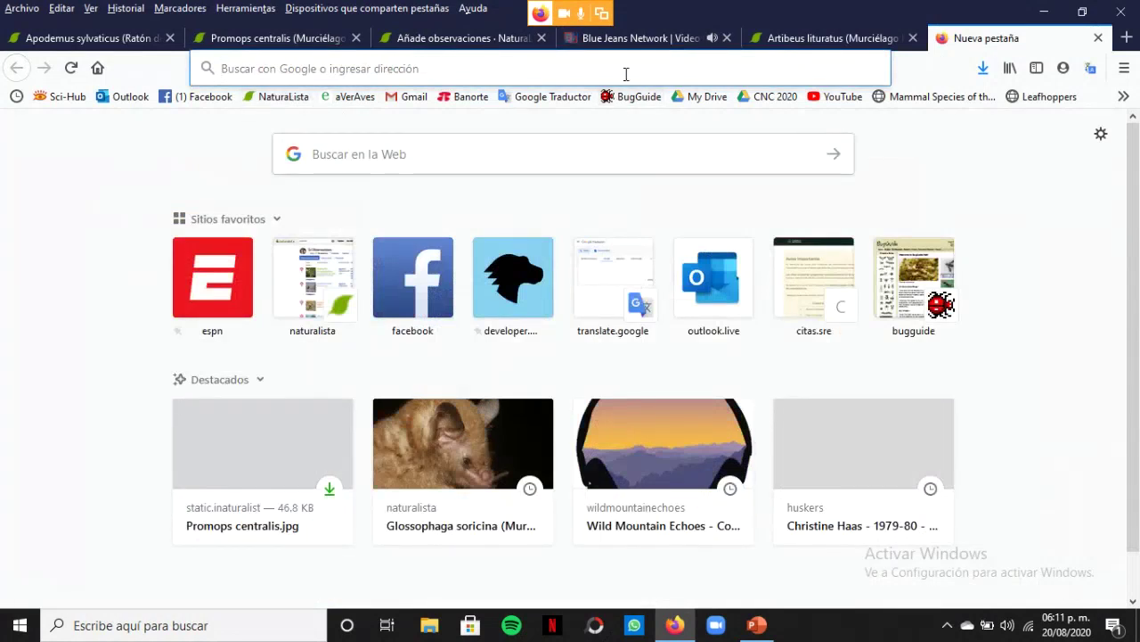
click(1100, 39)
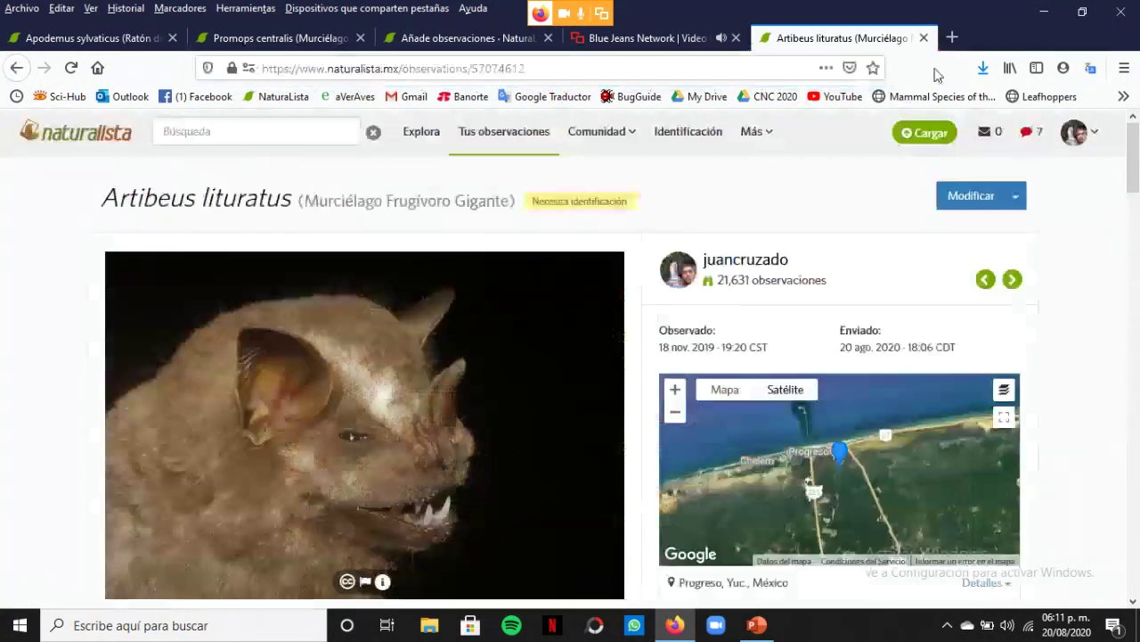
click(933, 141)
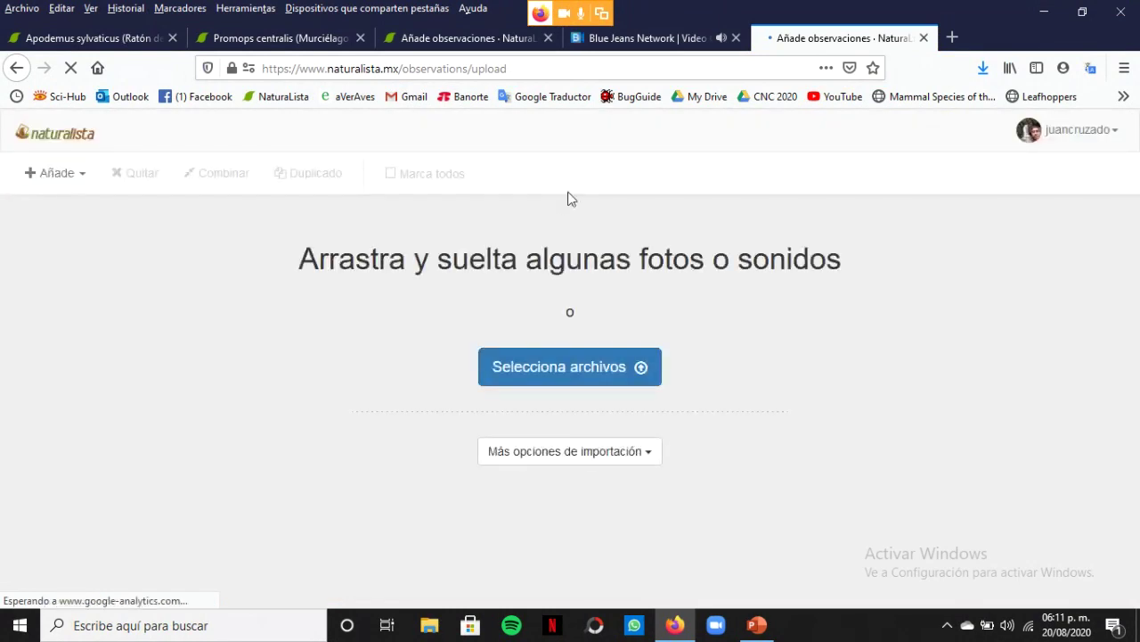
Upload the Promops centralis image from the Escritorio folder as a new observation
click(547, 374)
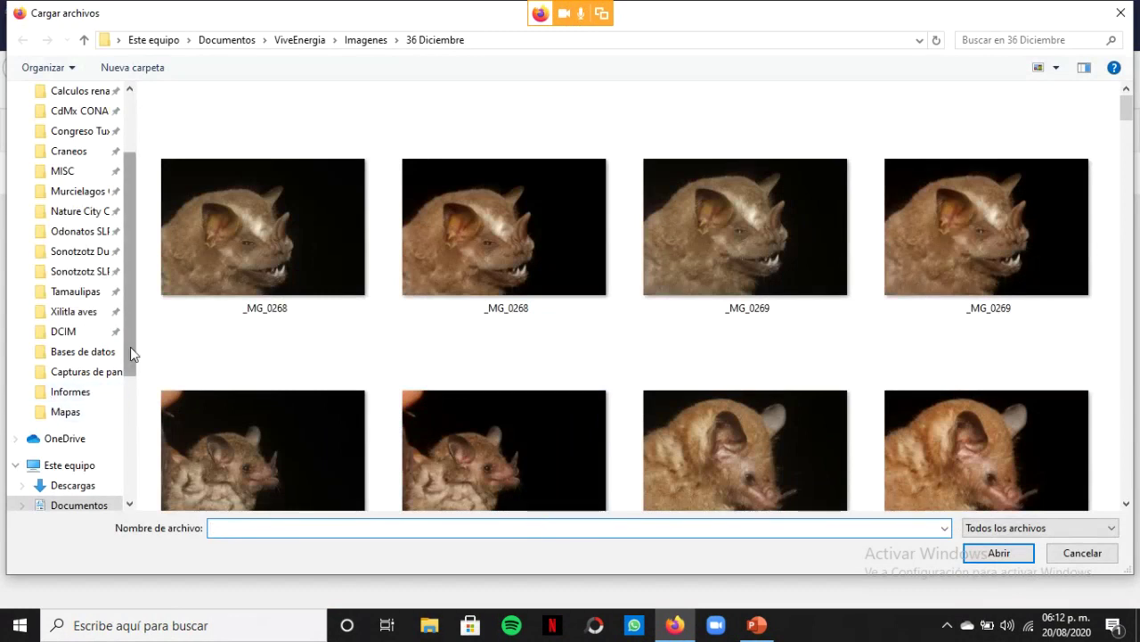
click(129, 415)
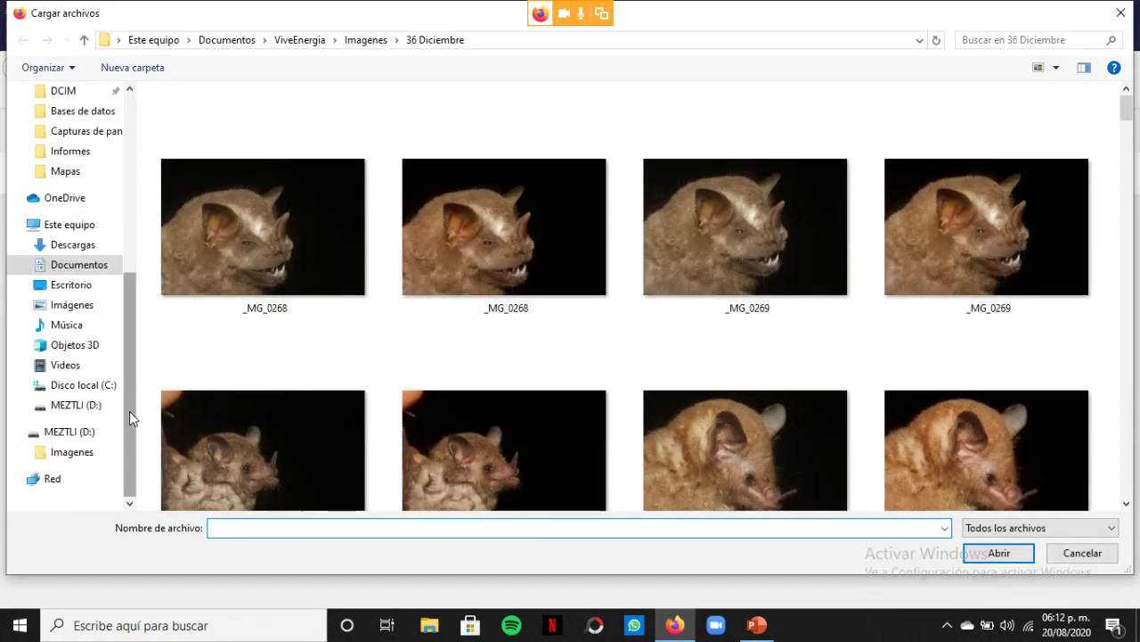
drag(133, 401, 172, 401)
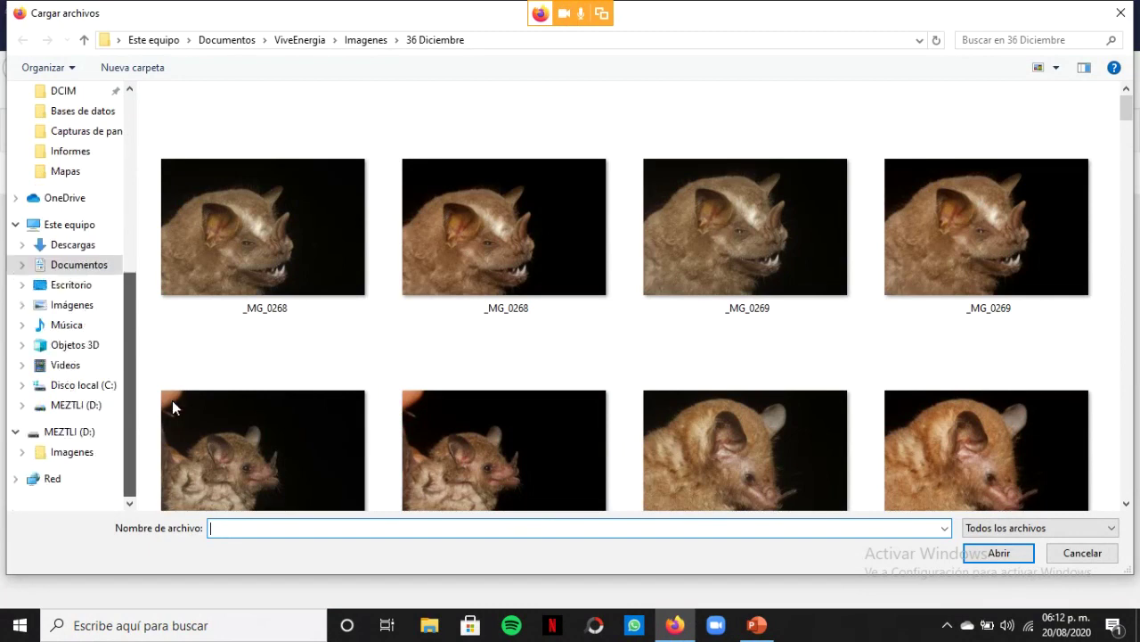
click(68, 285)
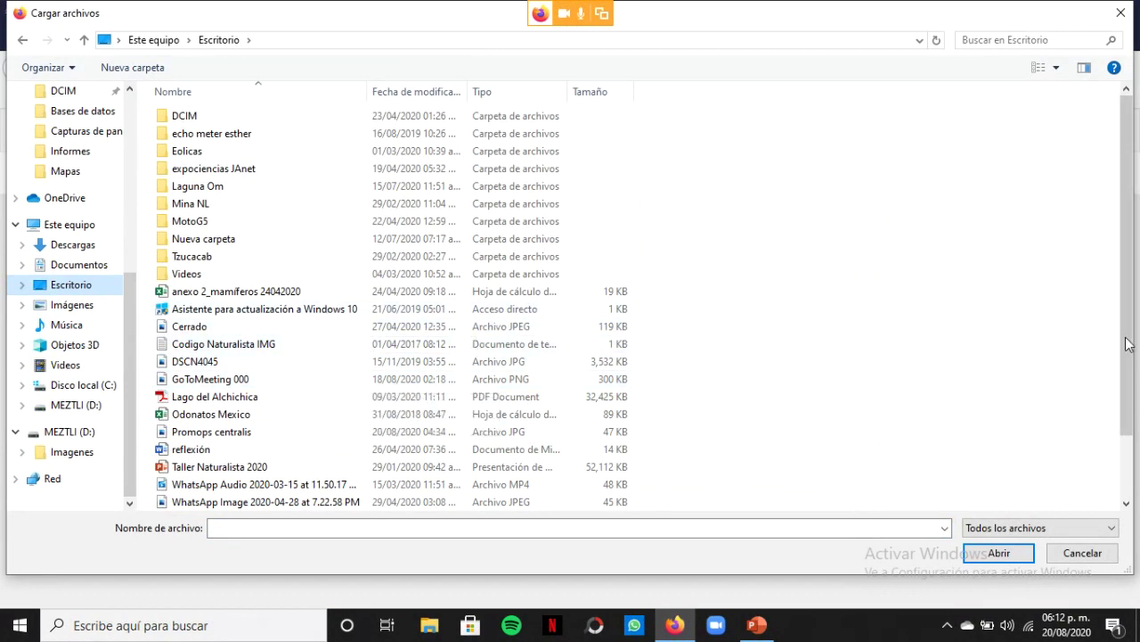
drag(1128, 339, 1132, 413)
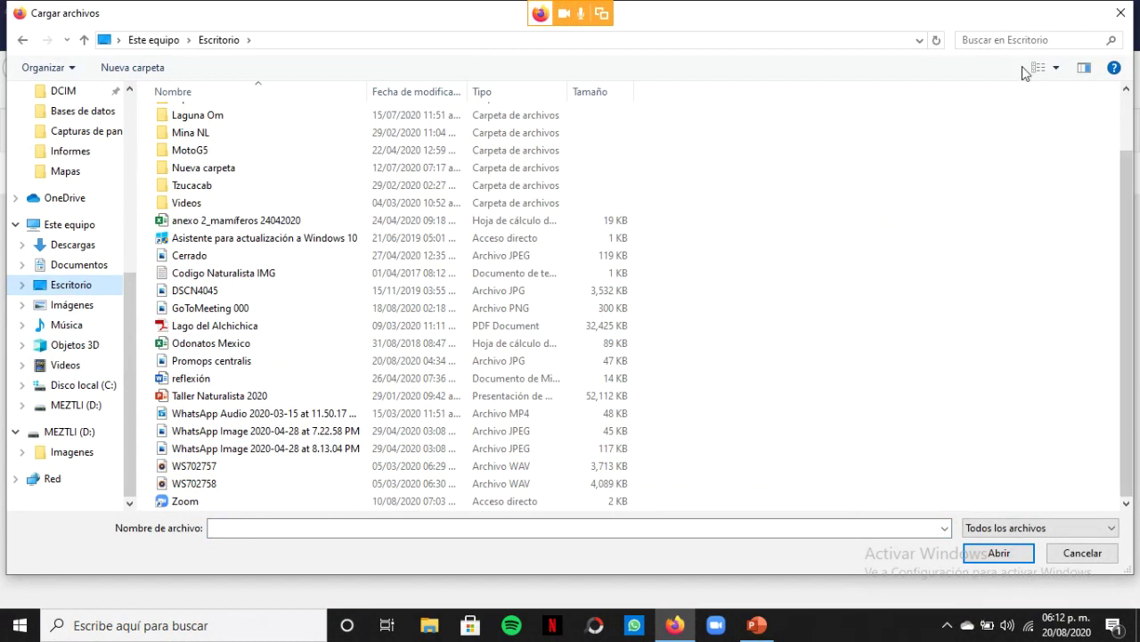
click(1056, 68)
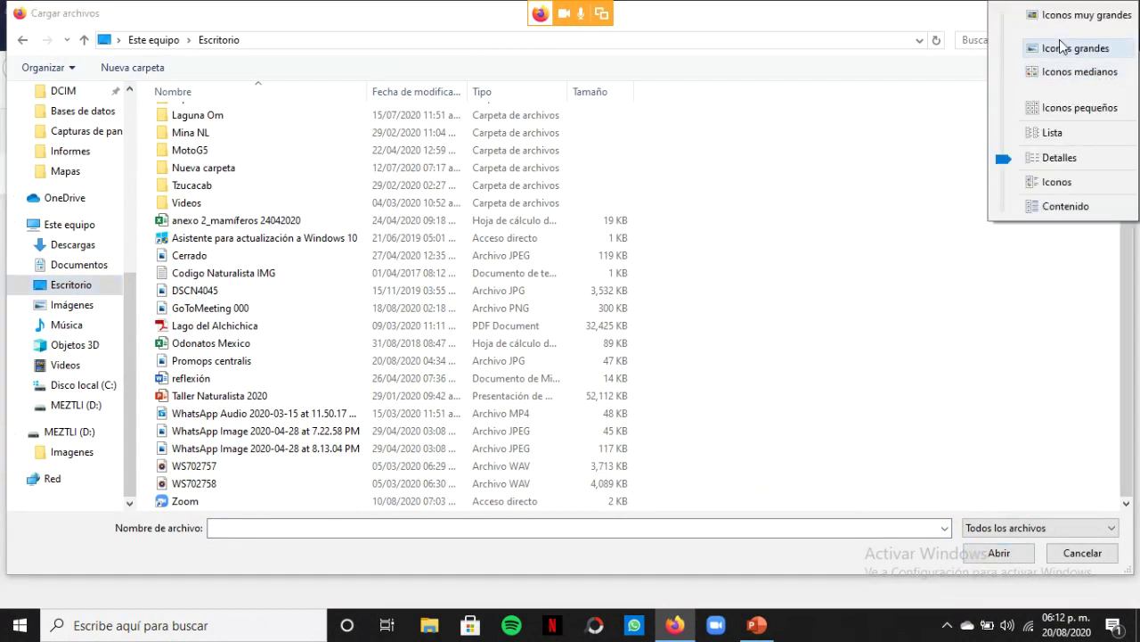
click(1075, 47)
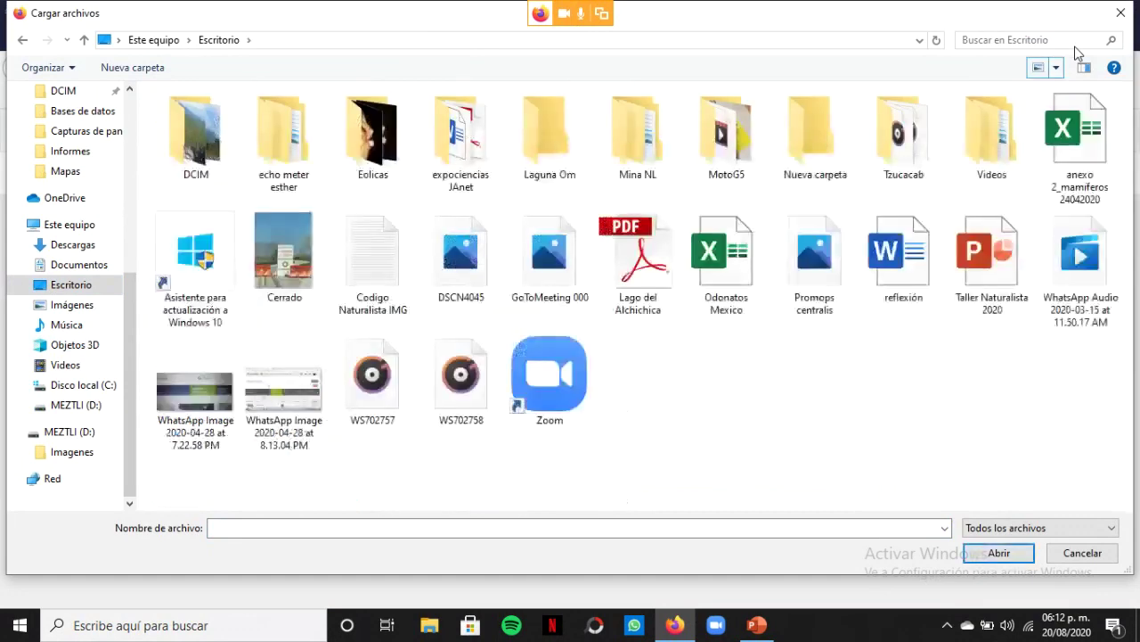
click(810, 285)
click(999, 553)
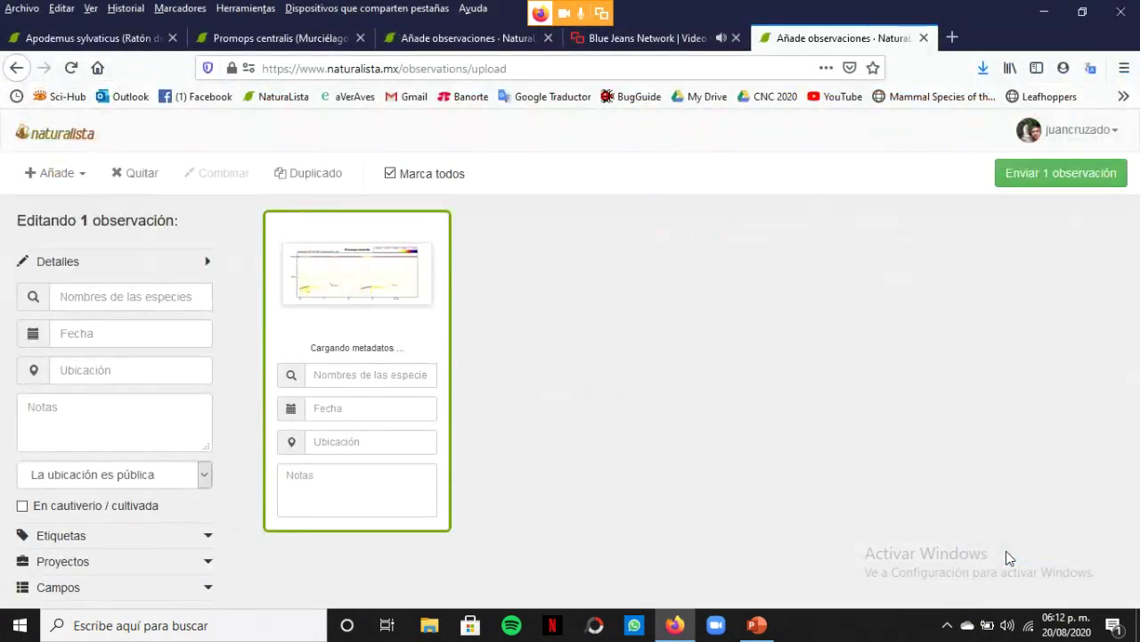
Date the Promops centralis observation 23 March 2020 and bring up its location map
mouse_move(394, 332)
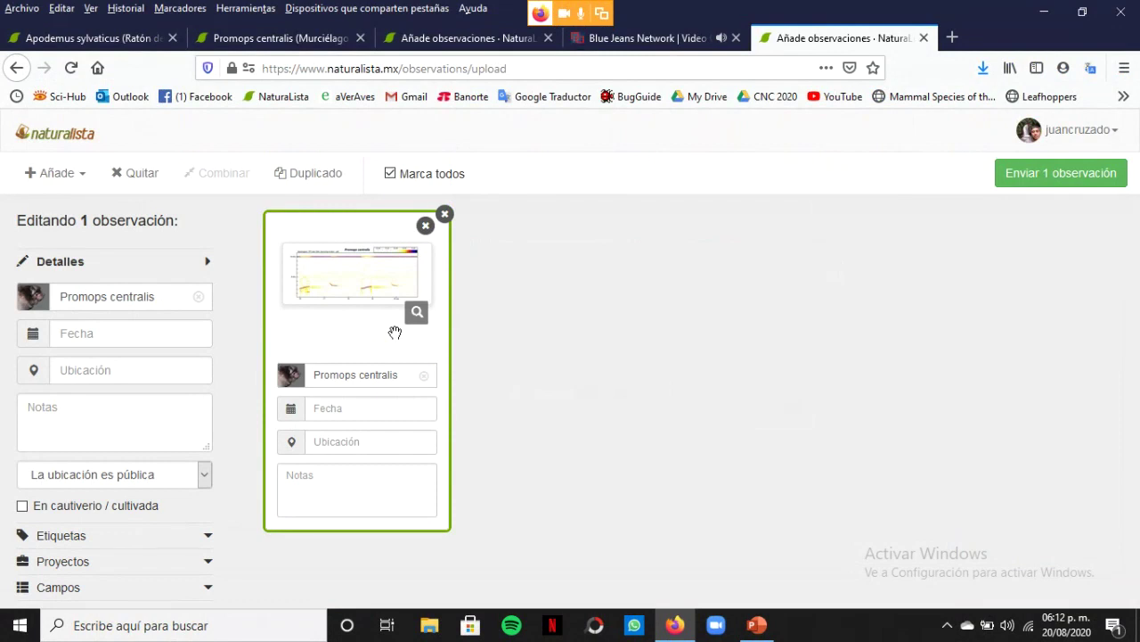
click(356, 406)
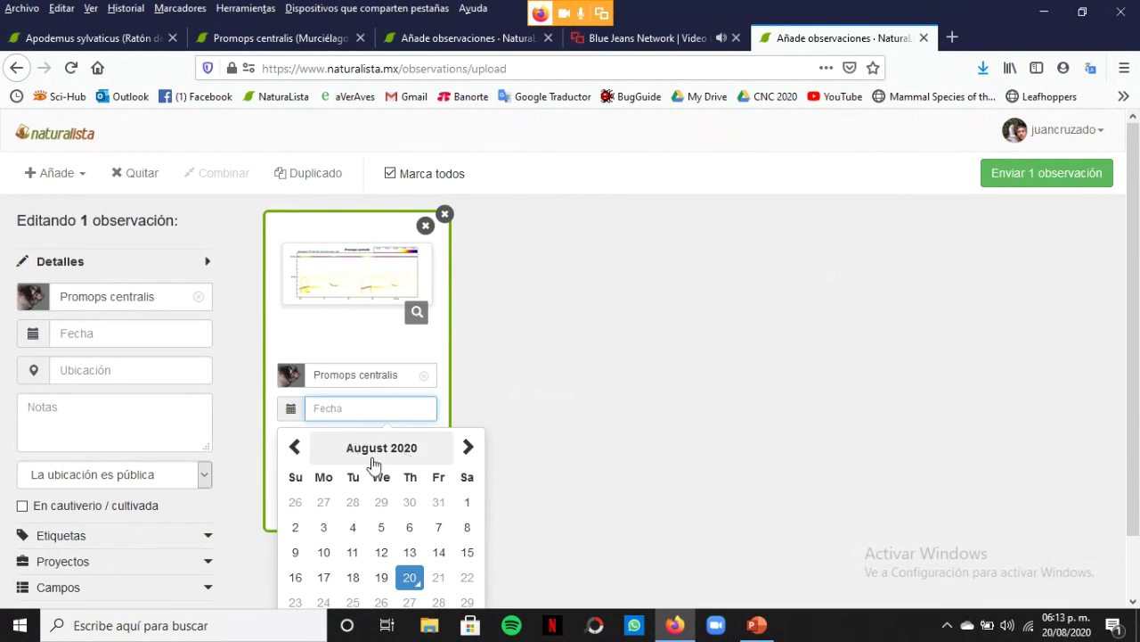
click(294, 459)
click(294, 459)
click(294, 459)
click(294, 459)
click(294, 459)
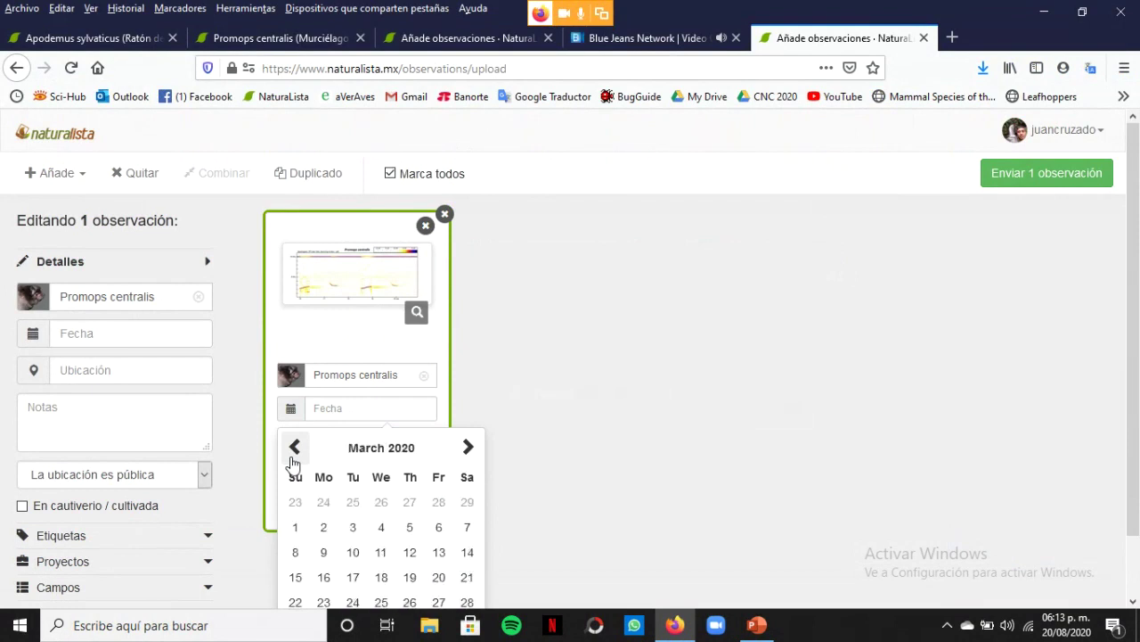
click(324, 603)
click(382, 442)
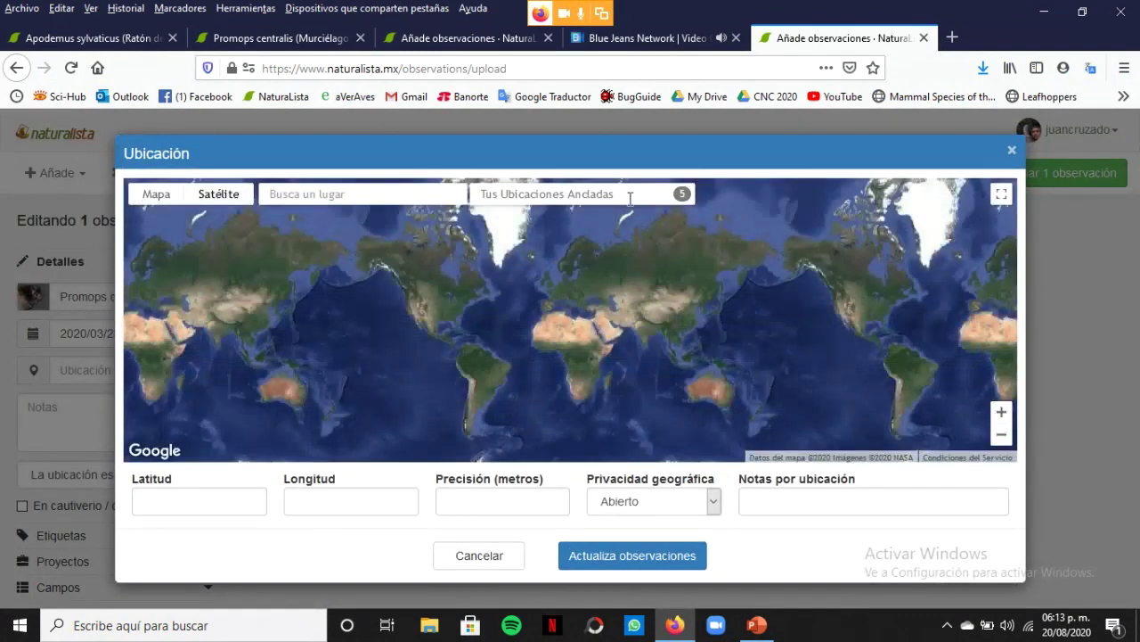
Set the location to the pinned place Fraccionamiento Francisco de Montejo IV, Mérida
click(628, 197)
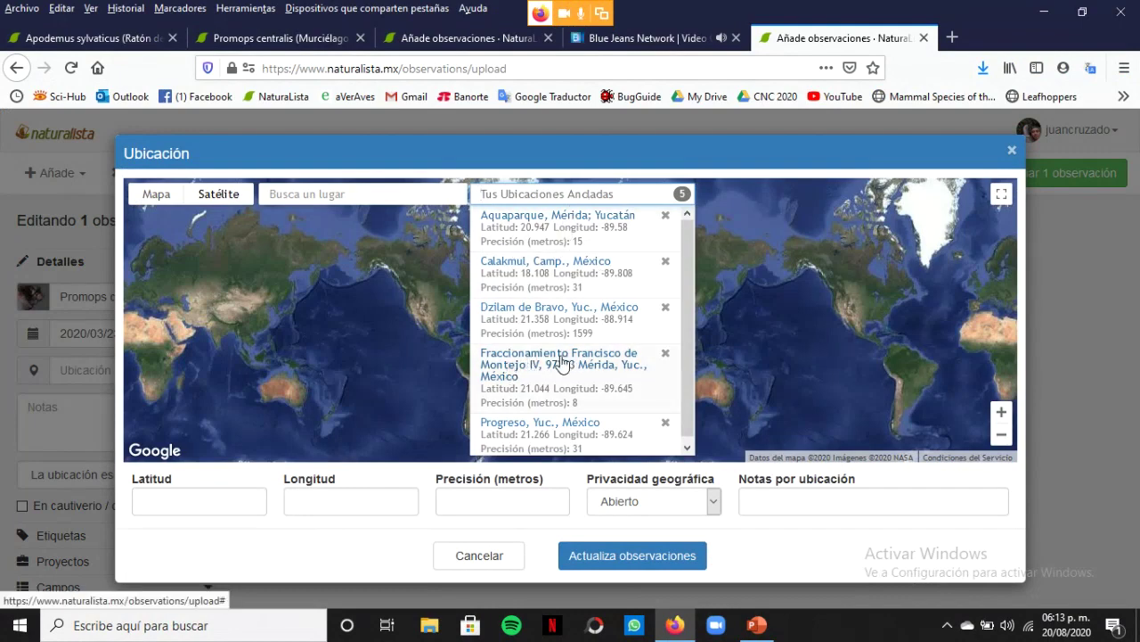
click(554, 362)
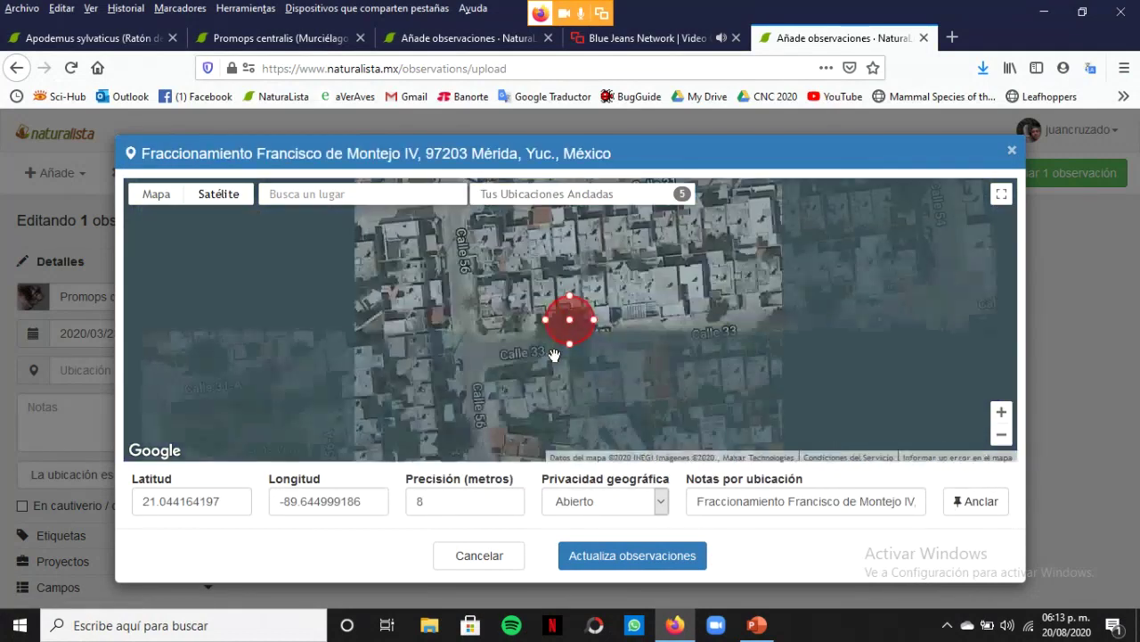
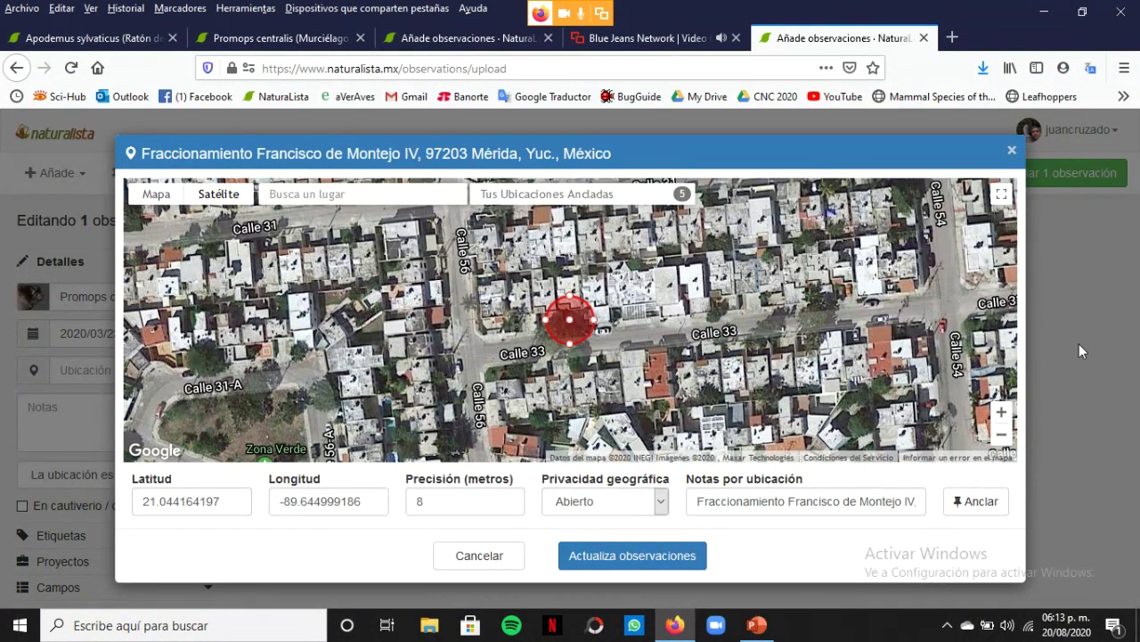
Zoom the map out, confirm the Mérida location and submit the Promops centralis observation
click(1000, 436)
click(1000, 437)
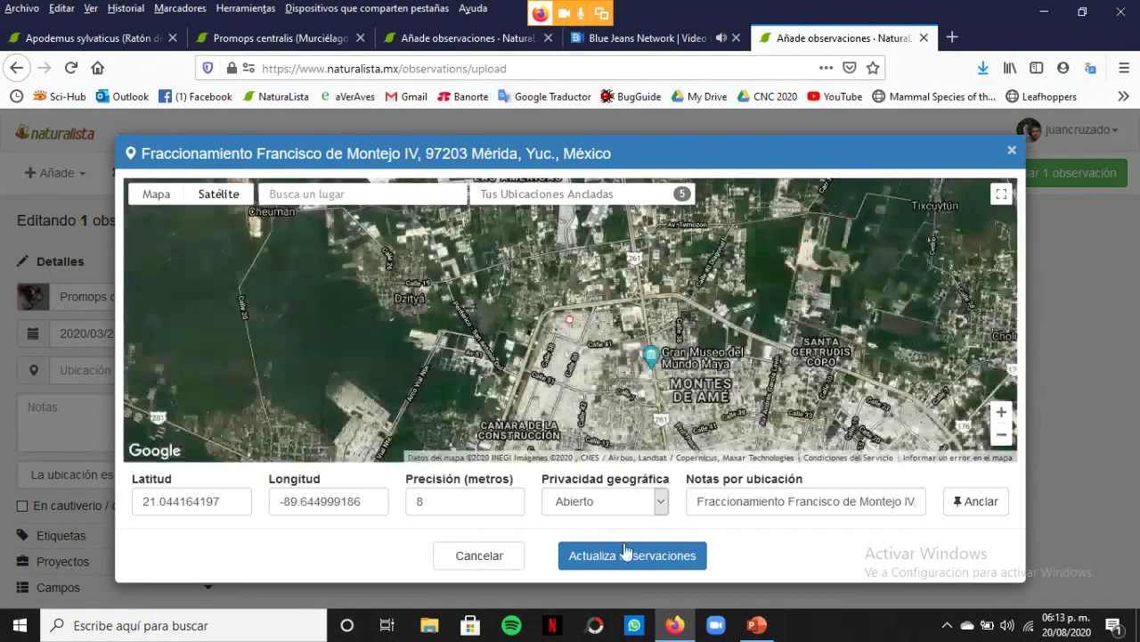
click(617, 555)
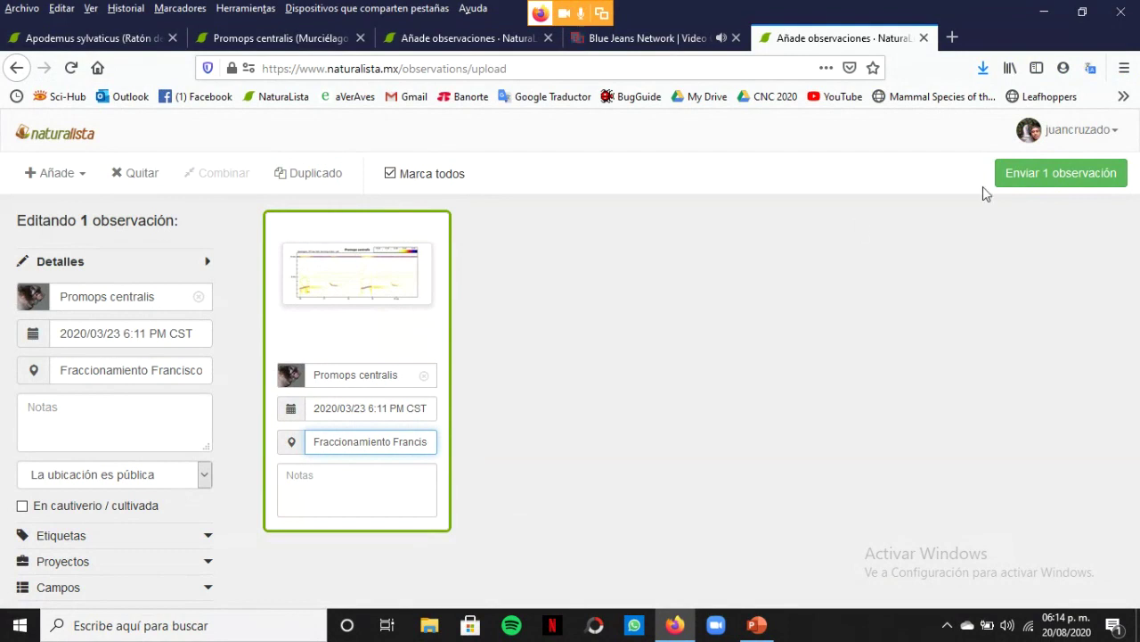
click(1058, 169)
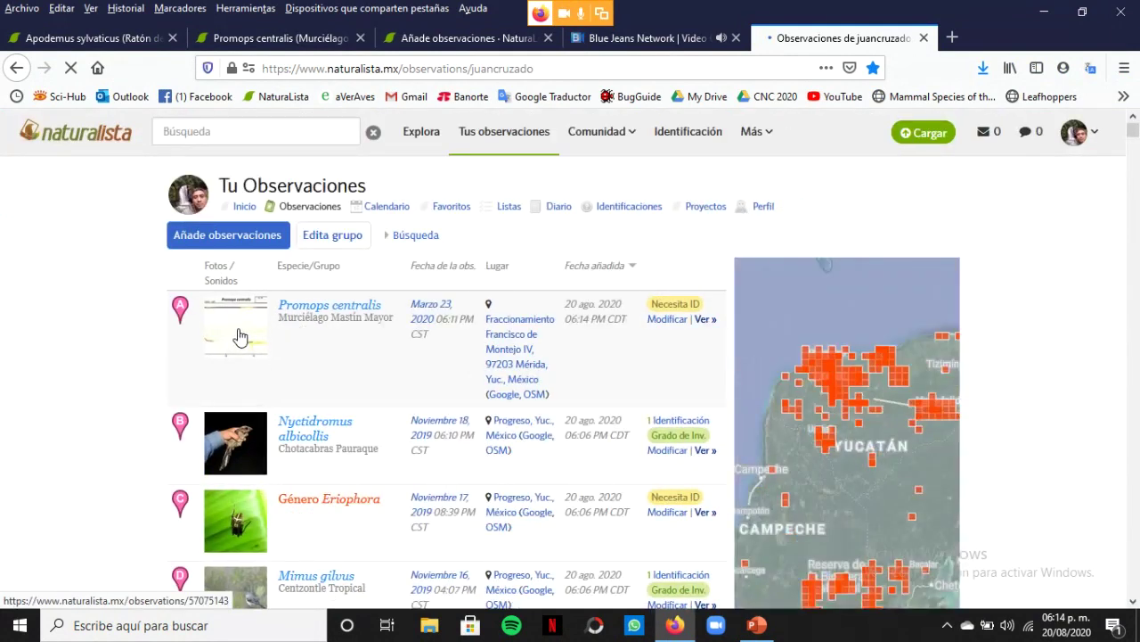
Open the Promops centralis observation, view its enlarged spectrogram, and scroll down to its Mérida map
click(240, 337)
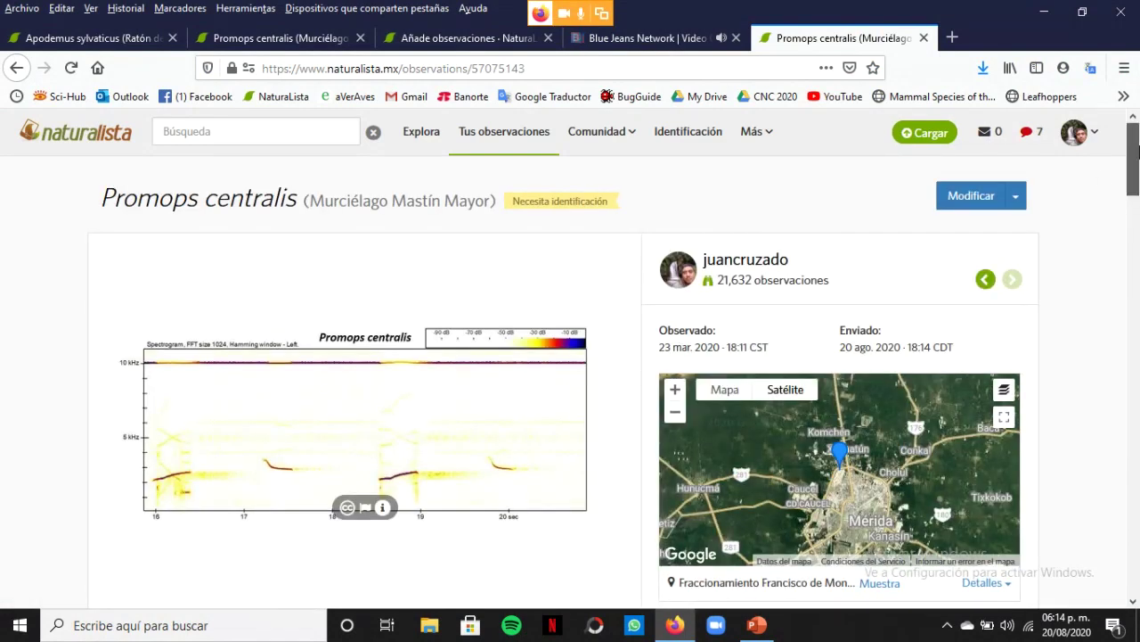
scroll(571, 267, down, 2)
click(442, 367)
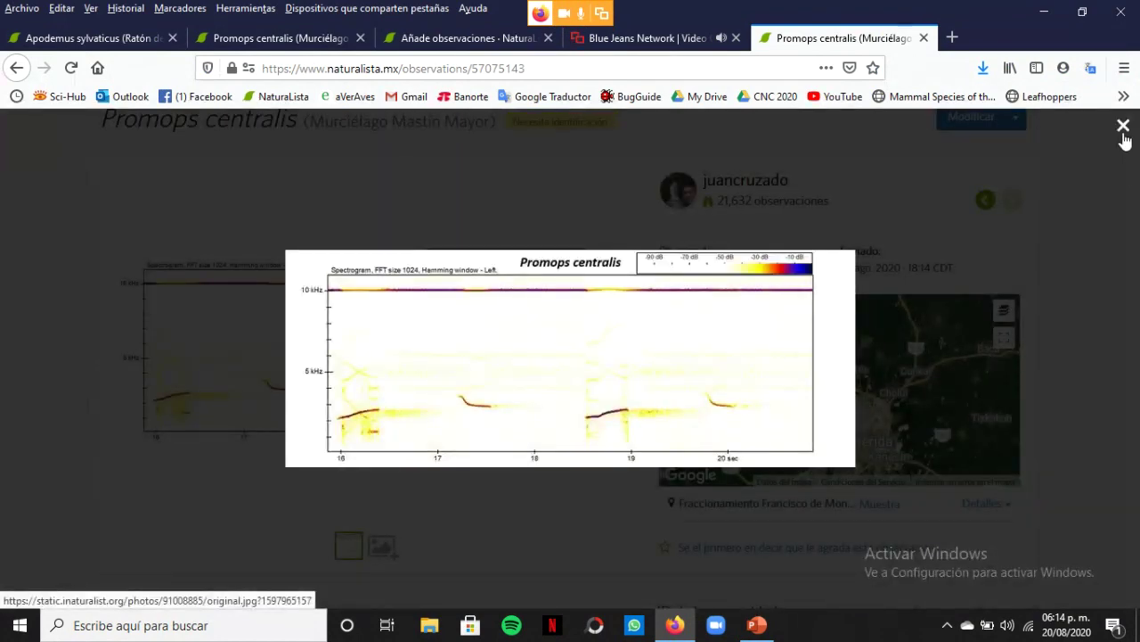
click(1123, 131)
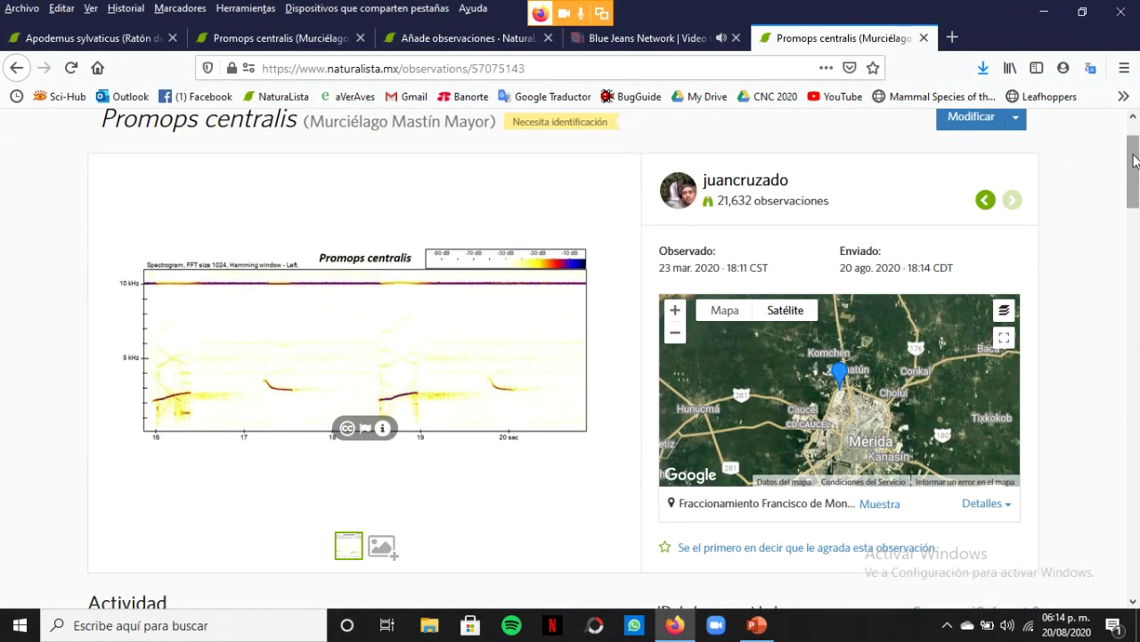
drag(1135, 191, 1135, 215)
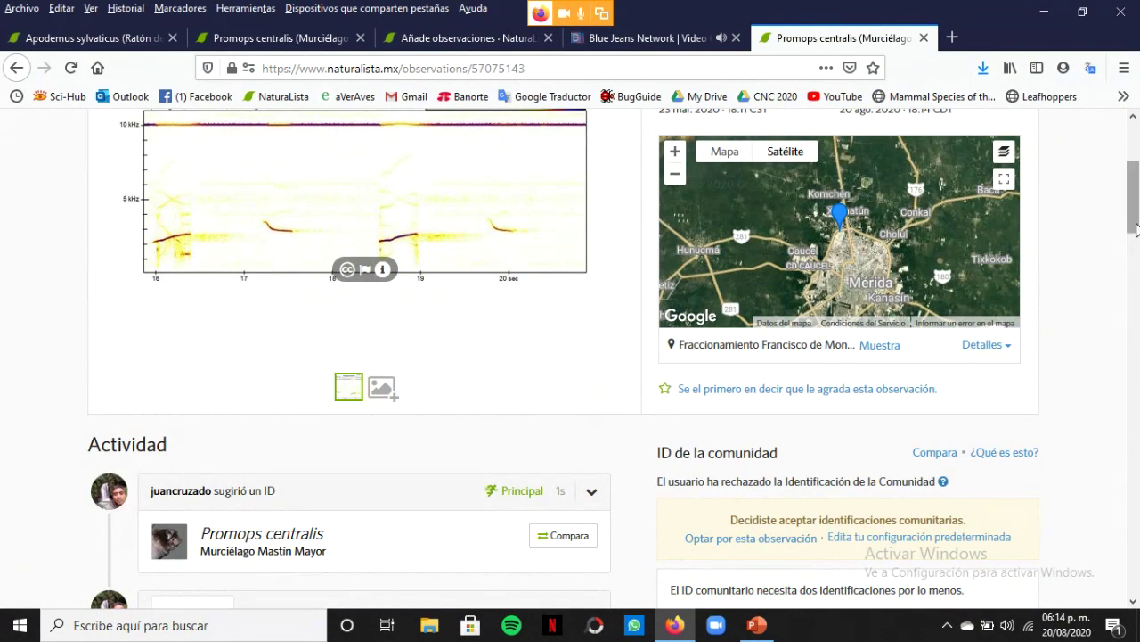
scroll(1136, 236, down, 5)
drag(1138, 256, 1138, 133)
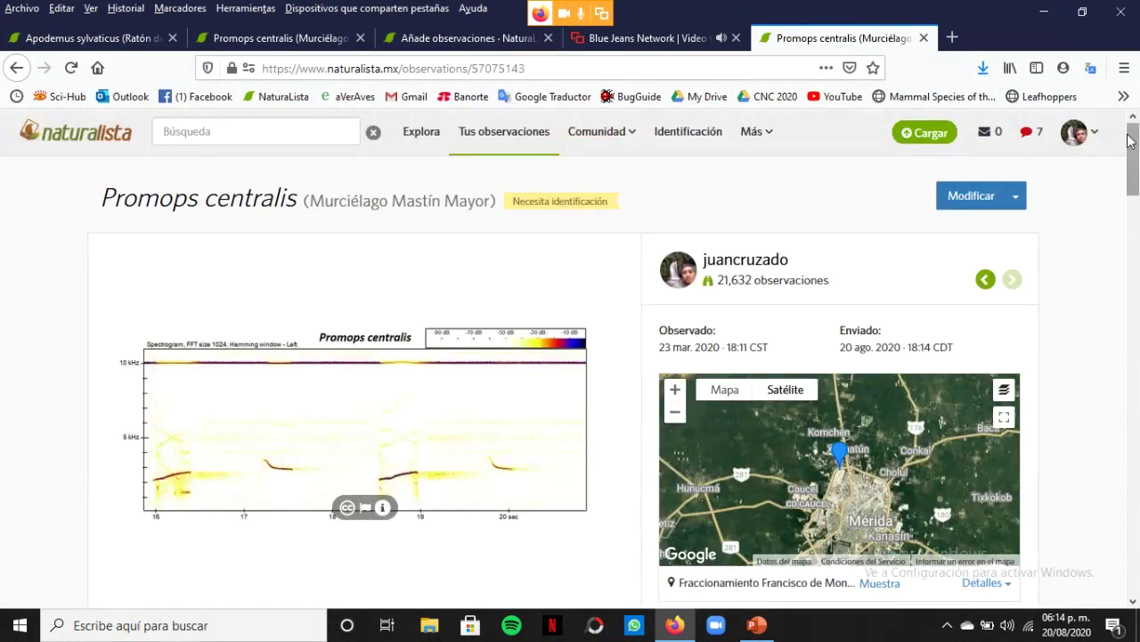
click(324, 134)
Search 'antrostom' for Antrostomus ridgwayi, filter to Tus observaciones, and open the La Carbonera record
text(antrostomus)
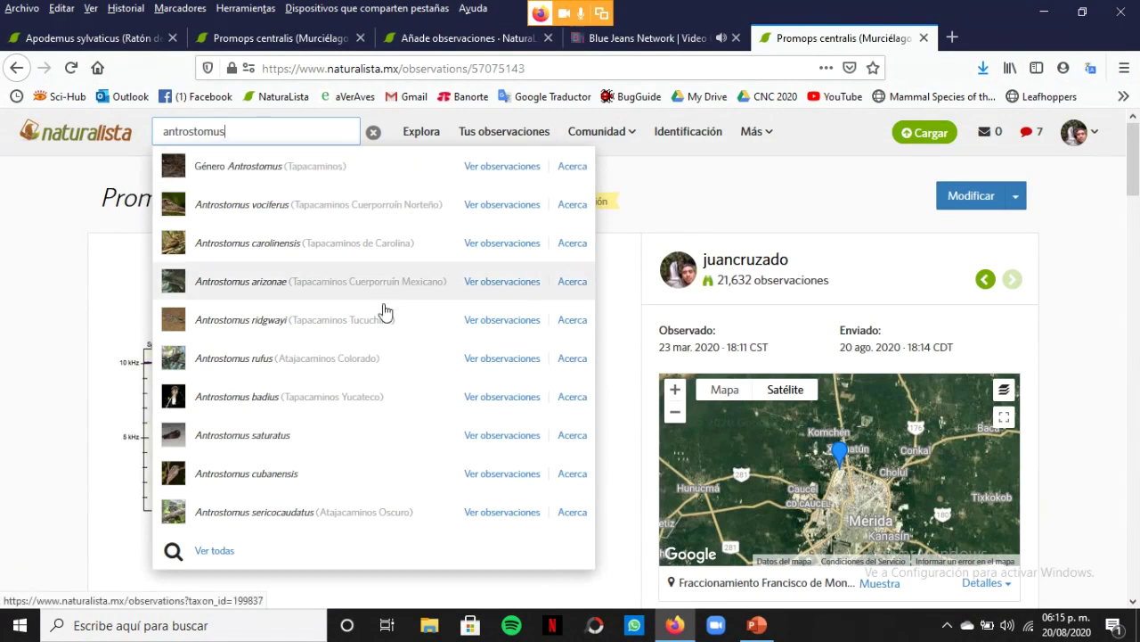
click(327, 330)
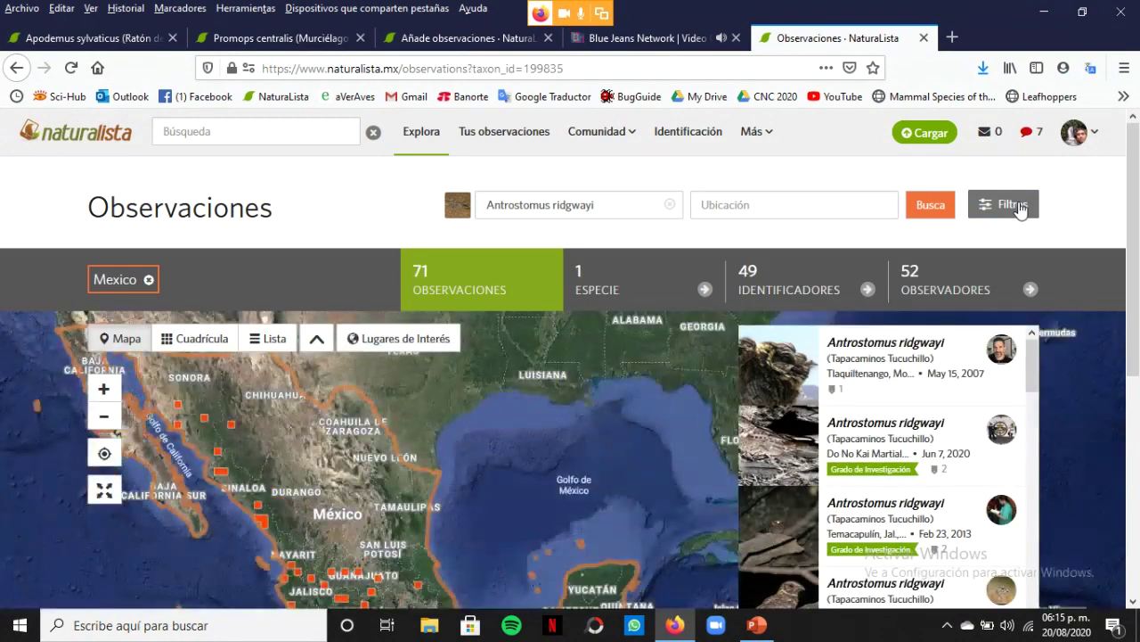
click(1018, 205)
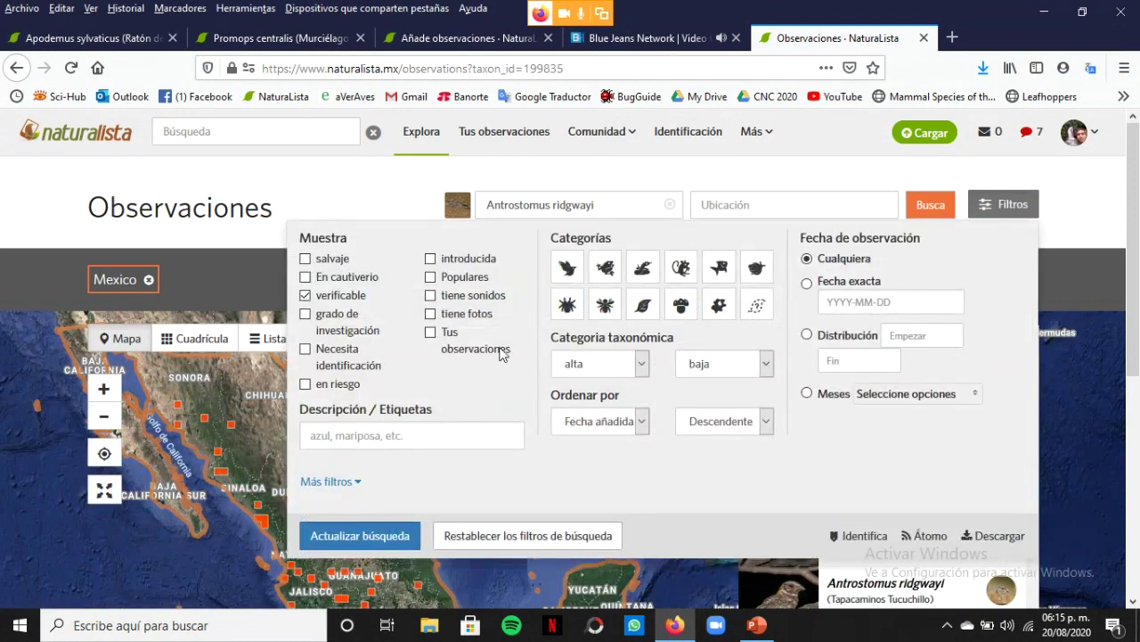
click(430, 333)
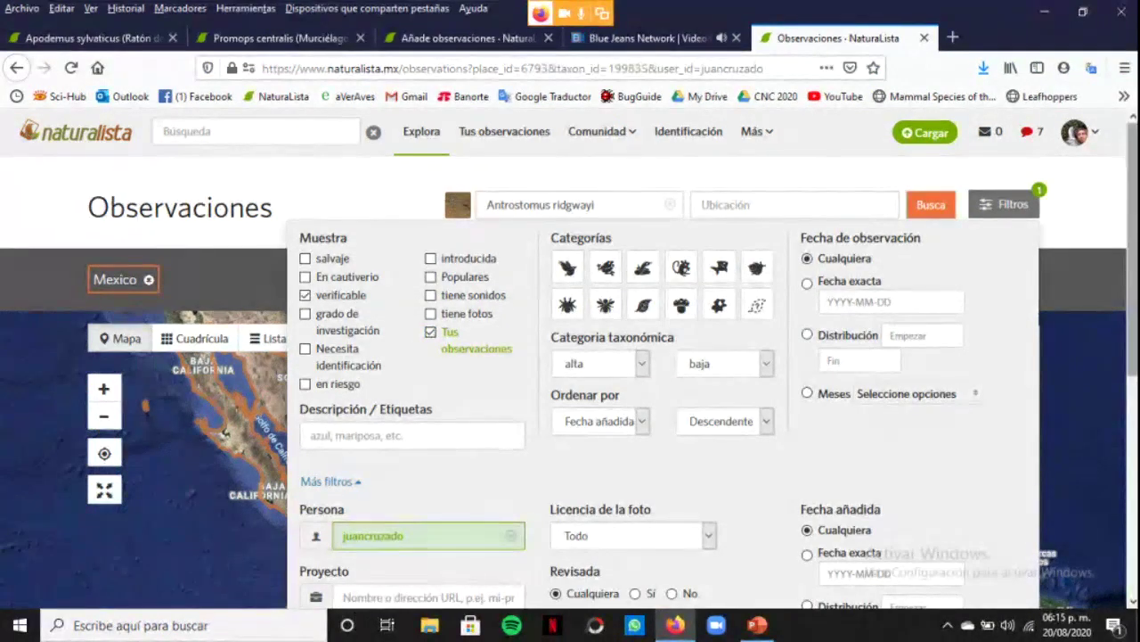
scroll(570, 357, down, 1)
scroll(570, 357, down, 3)
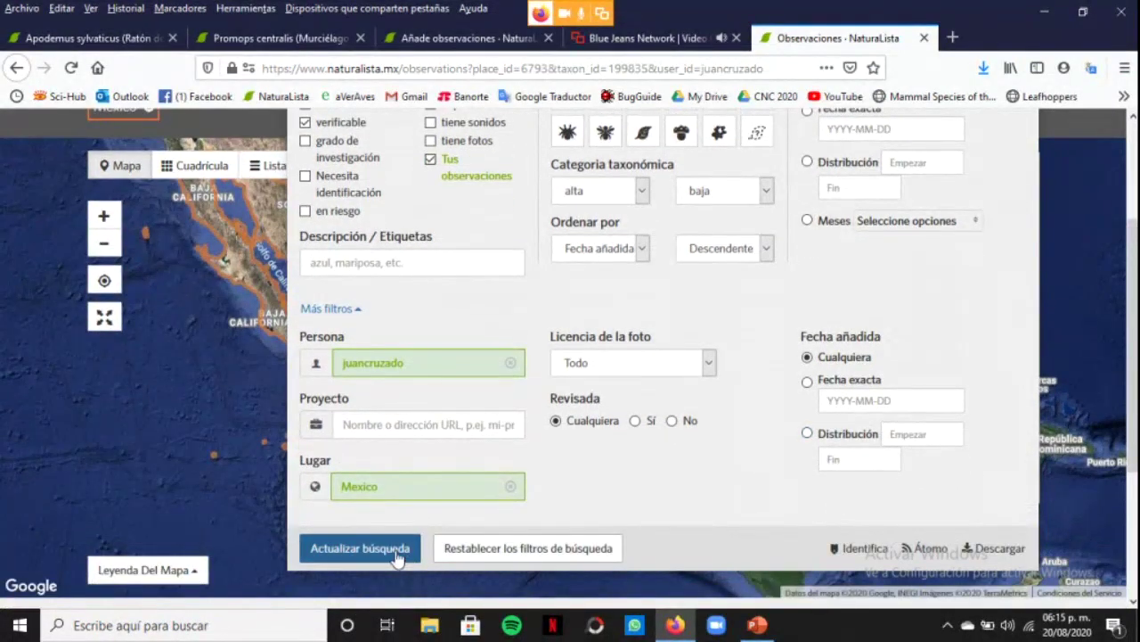
click(400, 552)
click(842, 171)
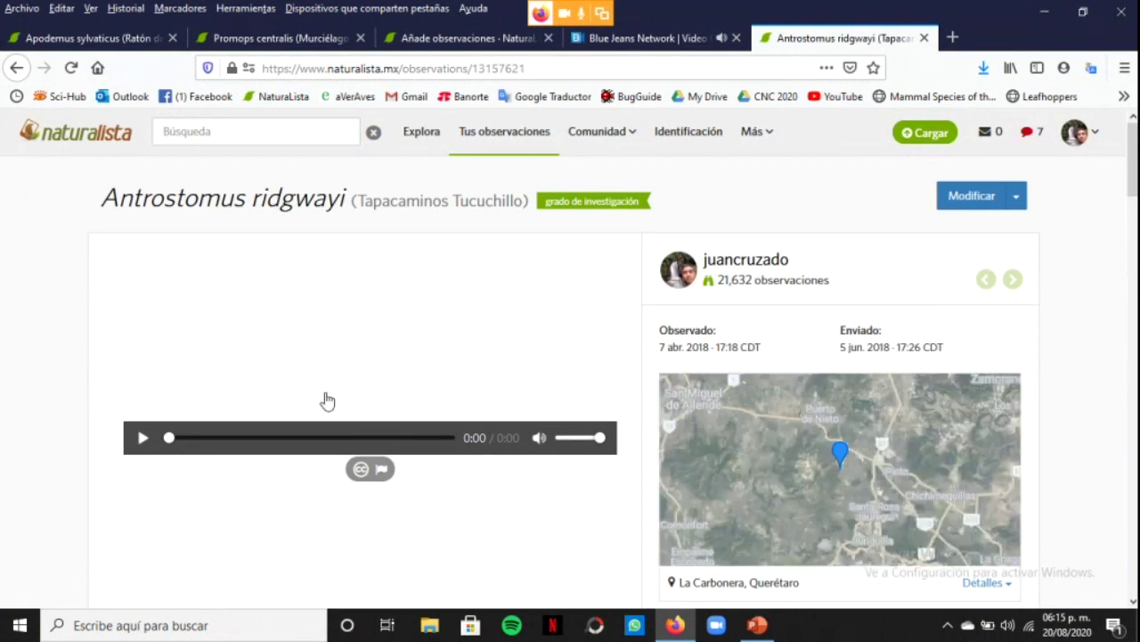
Play the 19-second Antrostomus ridgwayi recording while scrolling to Actividad and back up
click(142, 439)
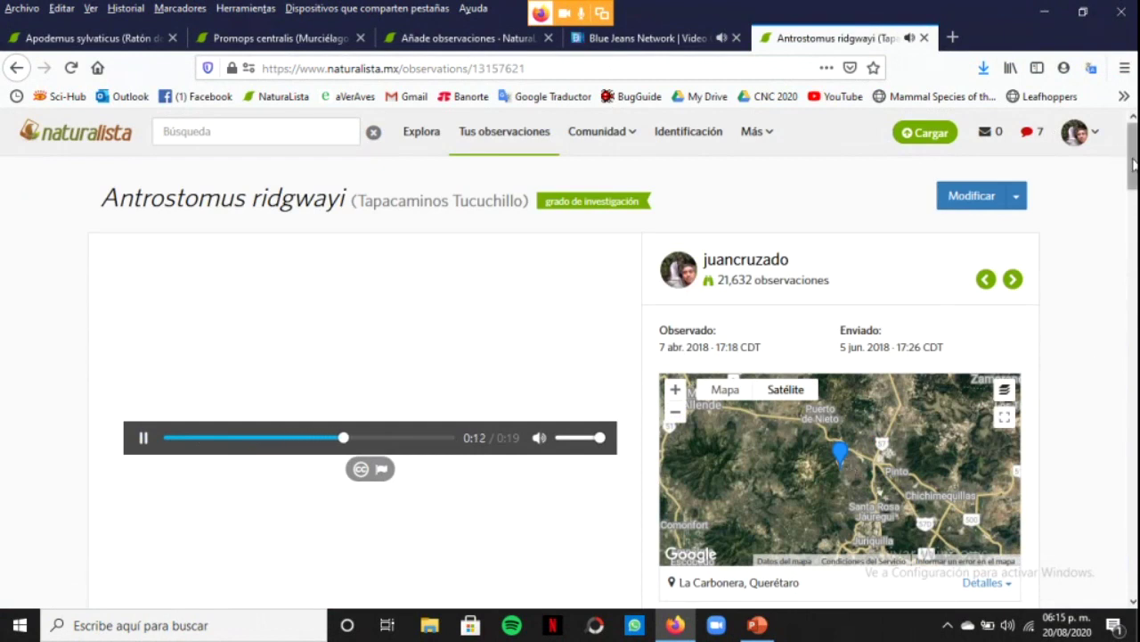
drag(1133, 163, 1133, 242)
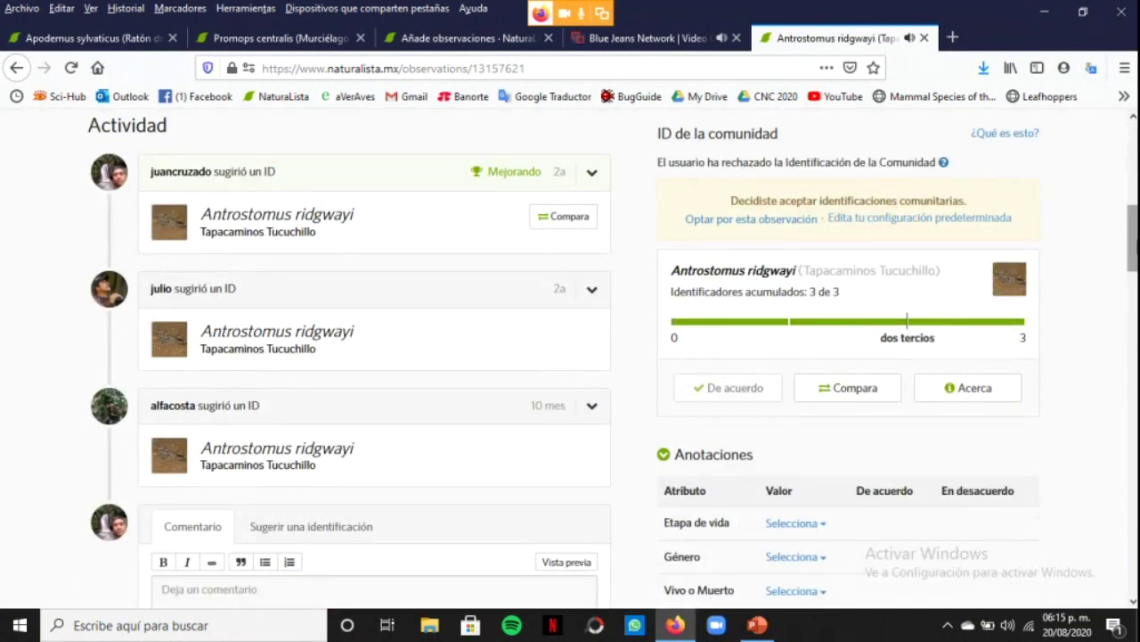
scroll(571, 357, down, 3)
drag(1134, 279, 1134, 156)
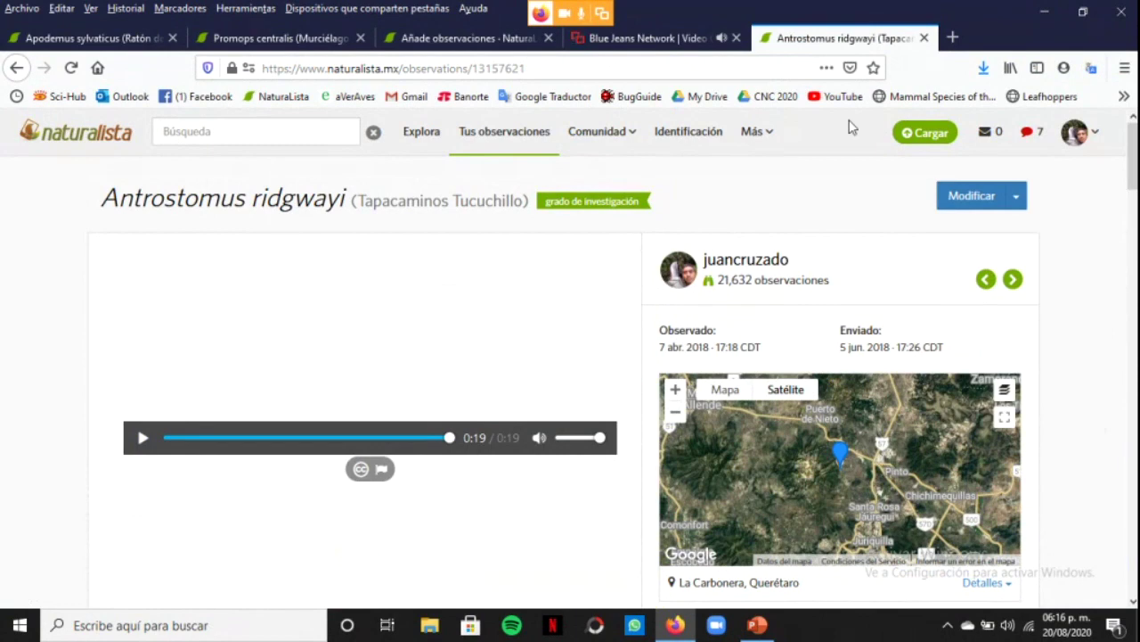
Search 'microtus oax' and open the Microtus oaxacensis observation
click(298, 127)
text(microtus oaxa)
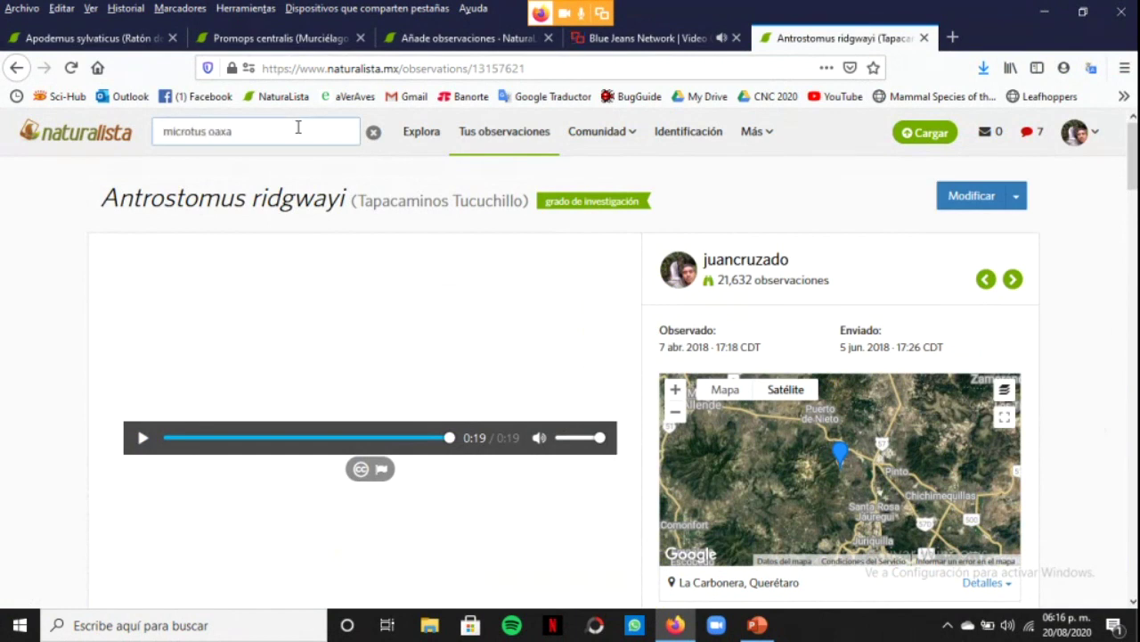
click(253, 167)
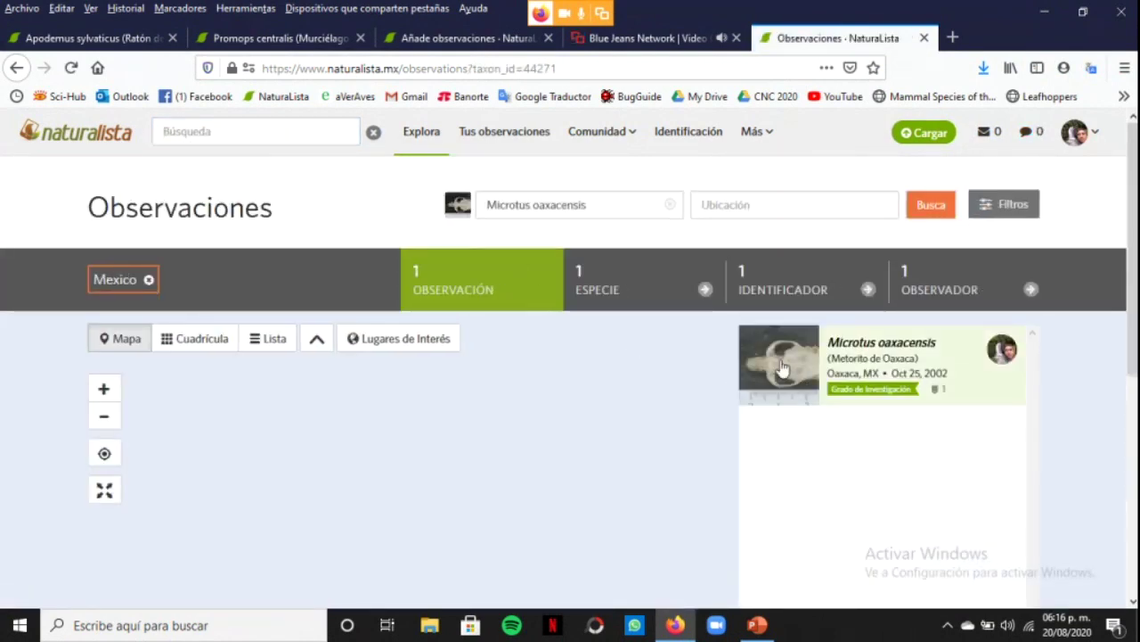
click(780, 368)
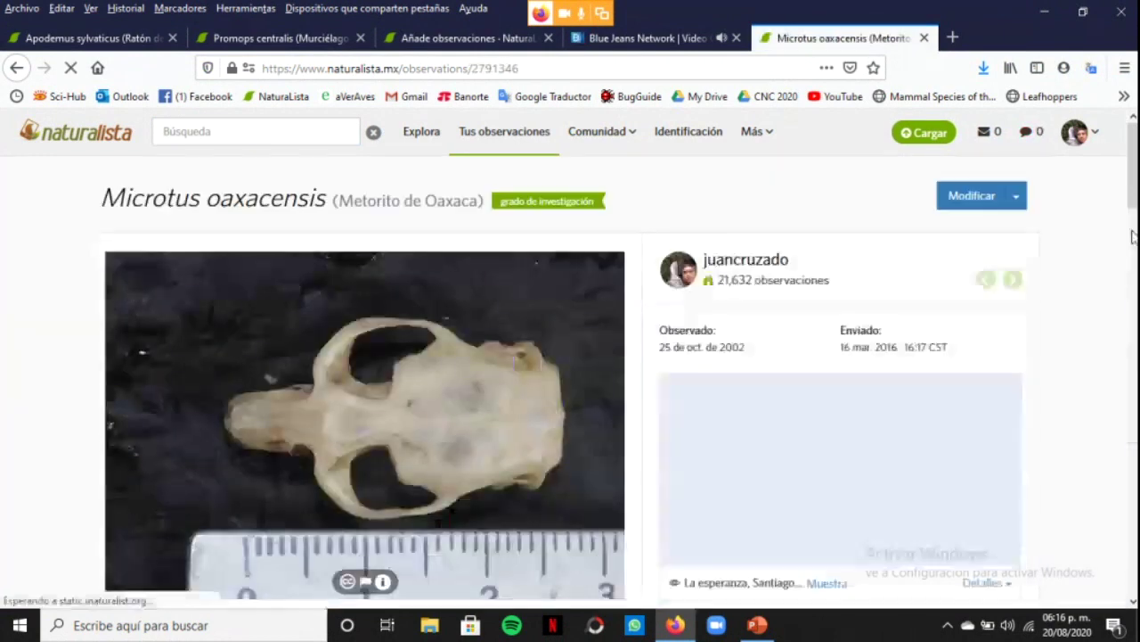
scroll(1136, 175, down, 2)
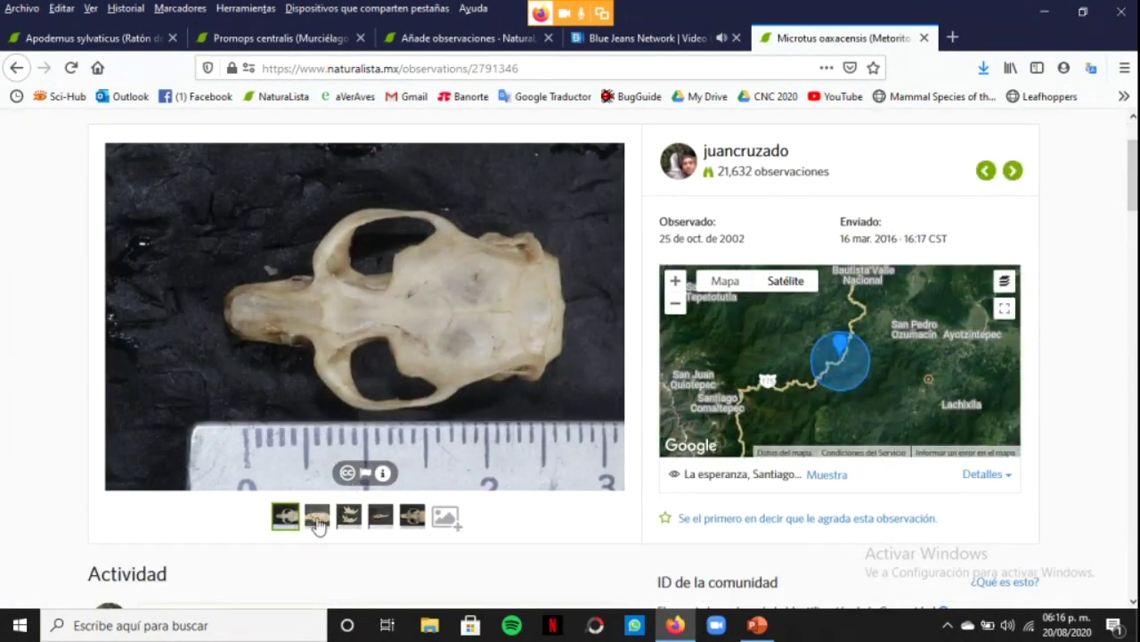
Browse the lateral skull, jaw and ventral skull photos, zooming into the teeth at full size
click(318, 524)
click(349, 520)
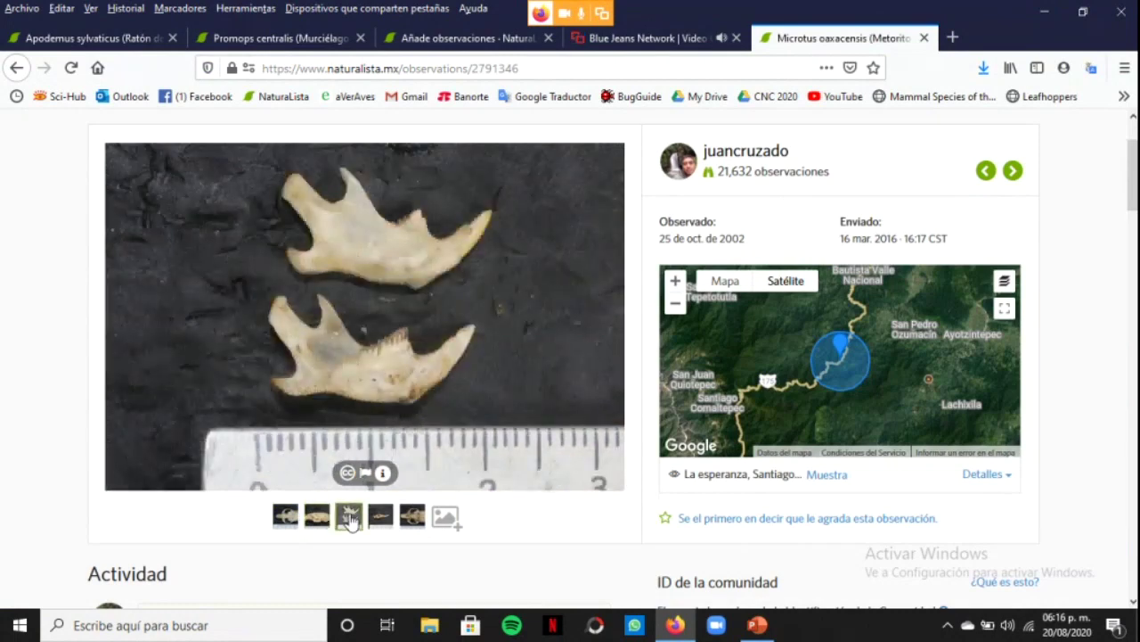
click(380, 520)
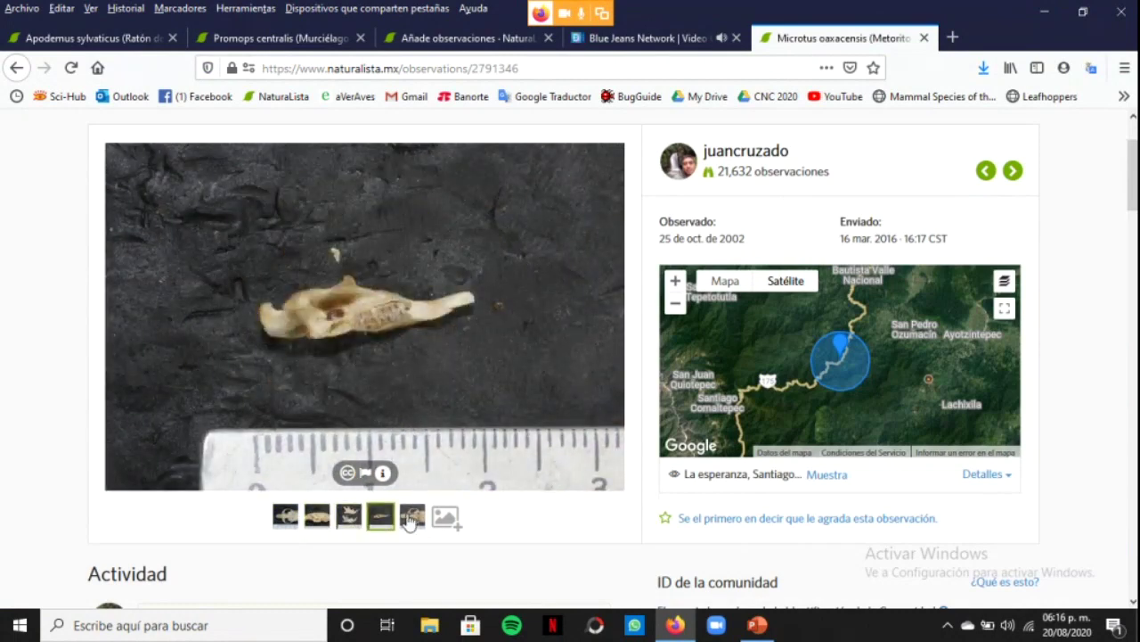
click(411, 519)
click(385, 332)
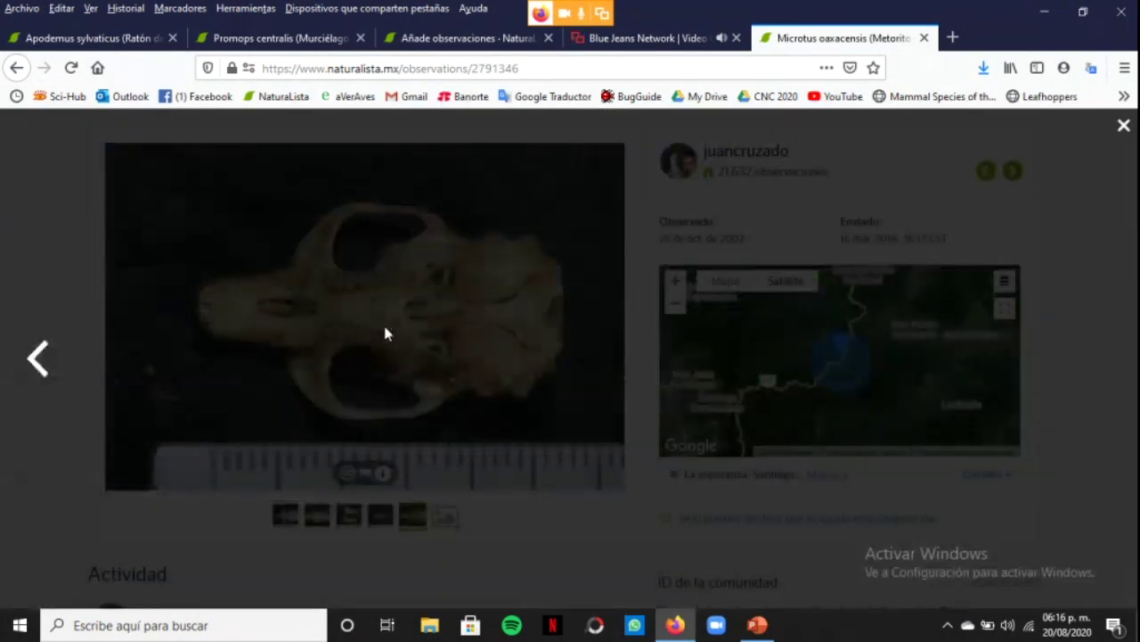
click(655, 349)
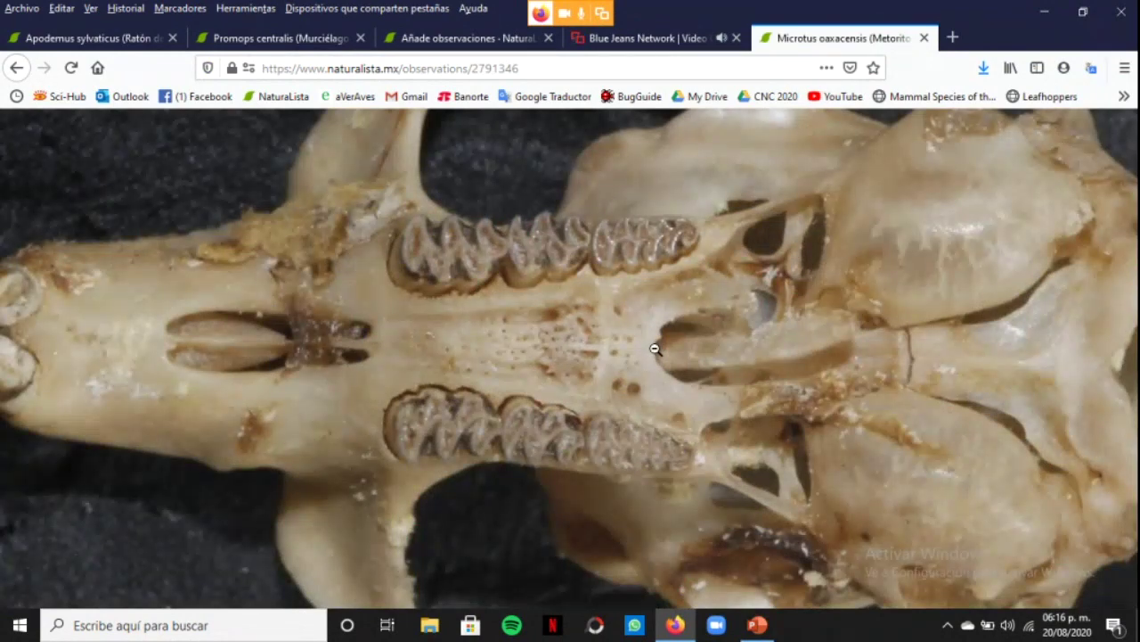
click(655, 348)
key(Escape)
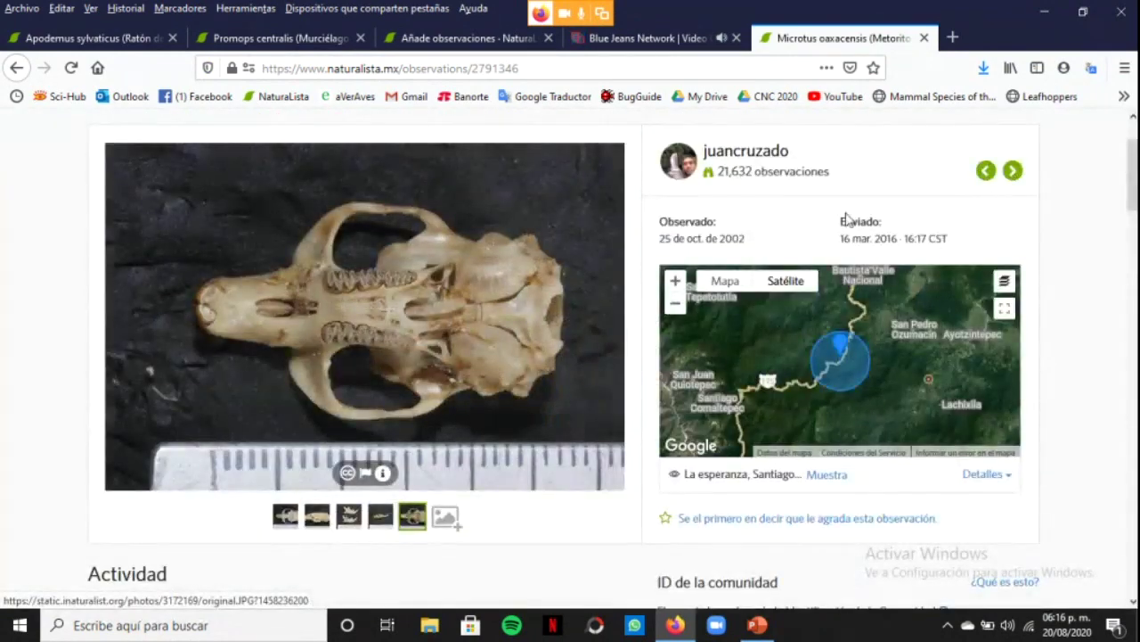
Scroll down to the observation's 5 Proyectos and return to the top of the page
scroll(1131, 187, down, 10)
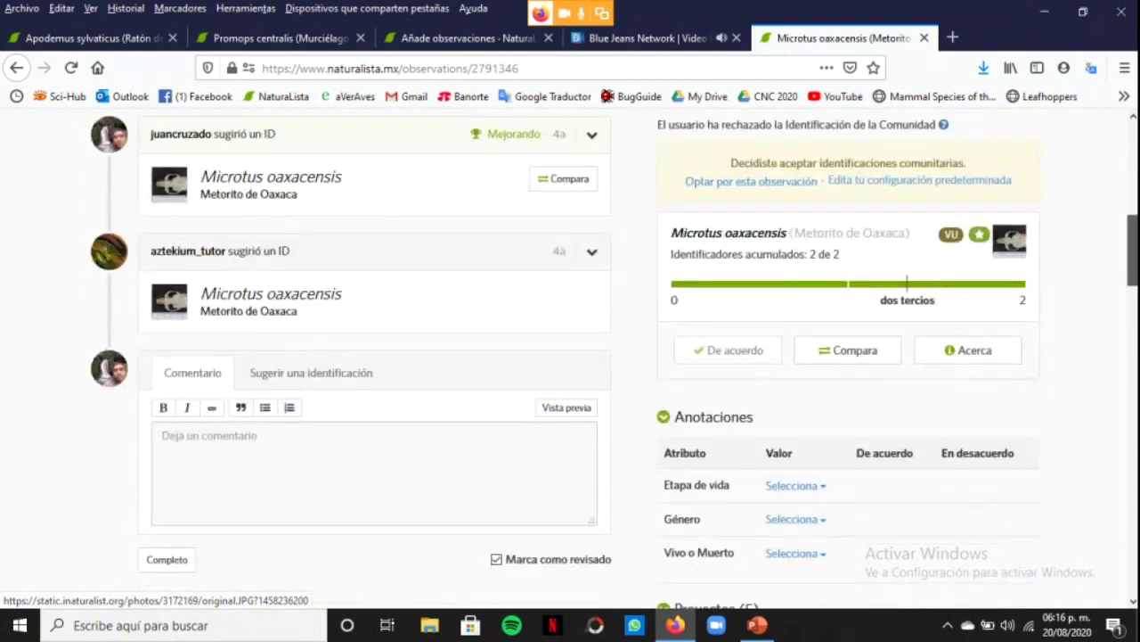
scroll(570, 356, down, 2)
scroll(954, 387, down, 1)
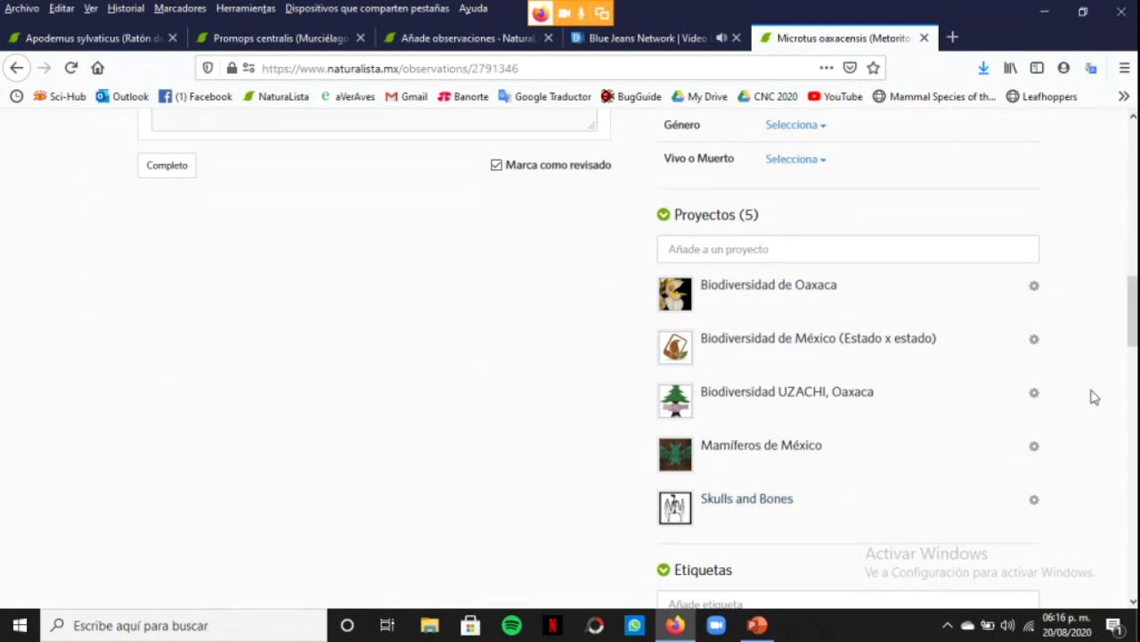
key(Home)
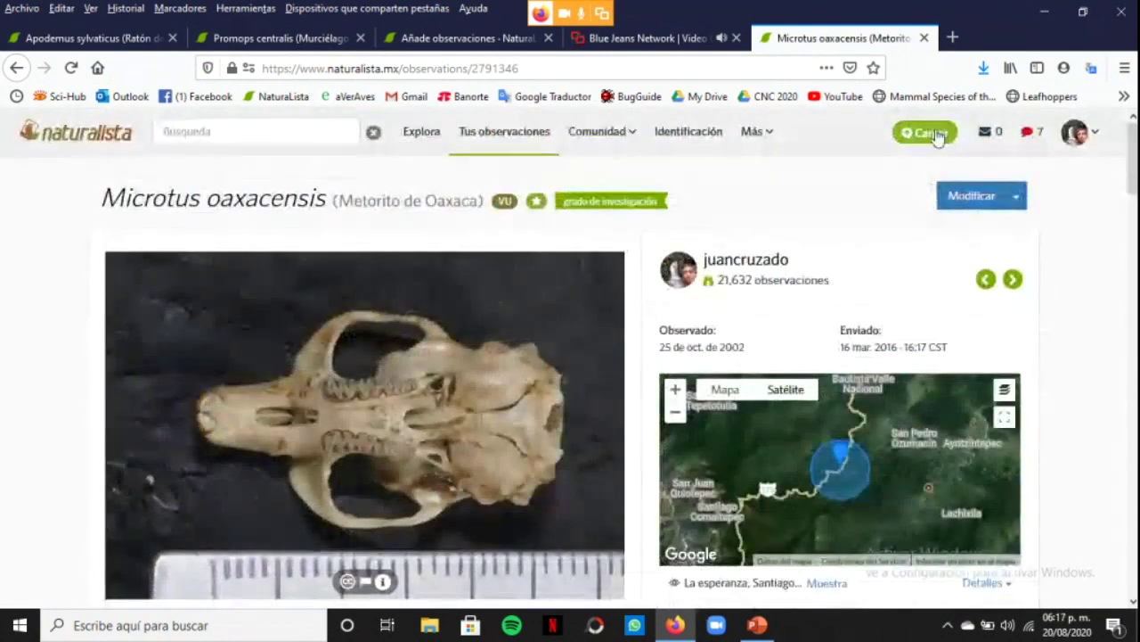
Set the species search to Vampyrum spectrum and uncheck the Tus observaciones filter
click(1094, 134)
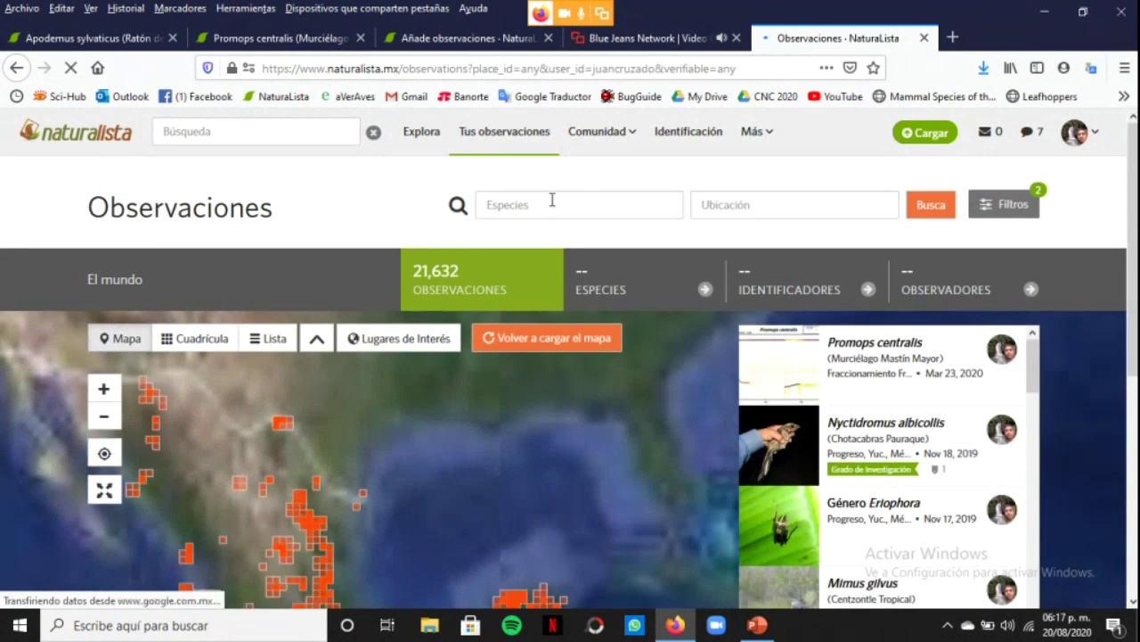
click(552, 204)
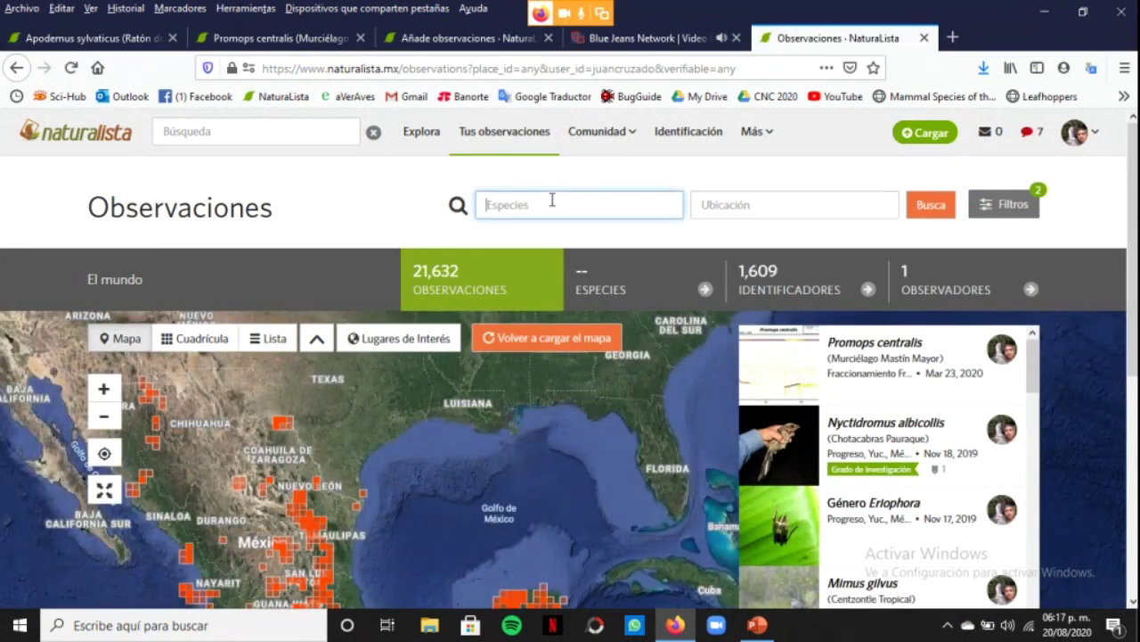
text(vampyrum)
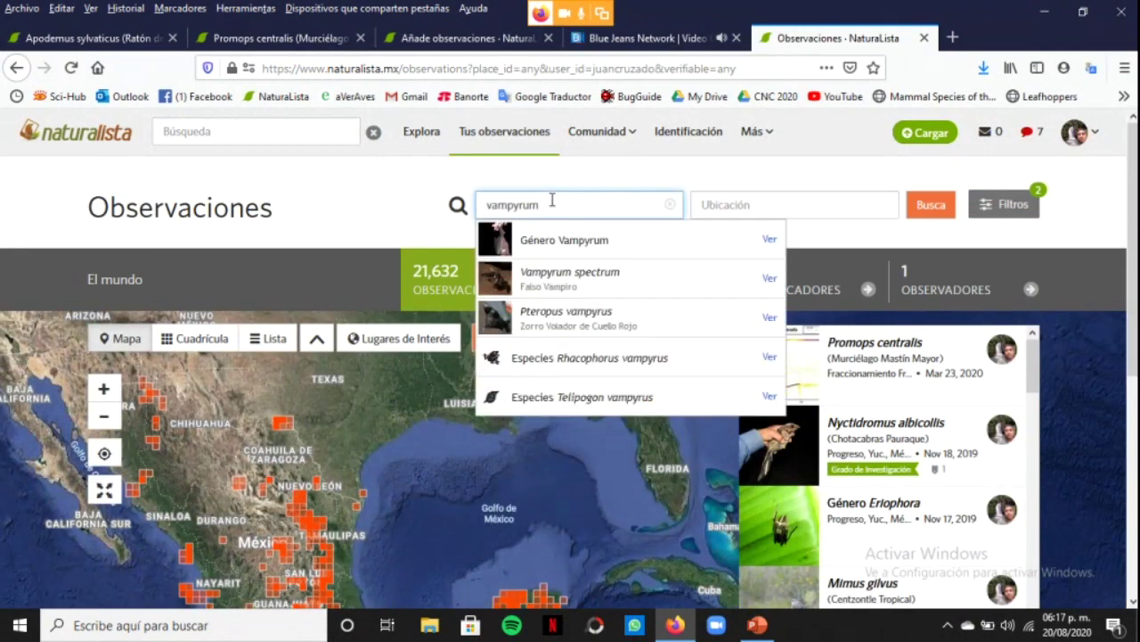
click(599, 279)
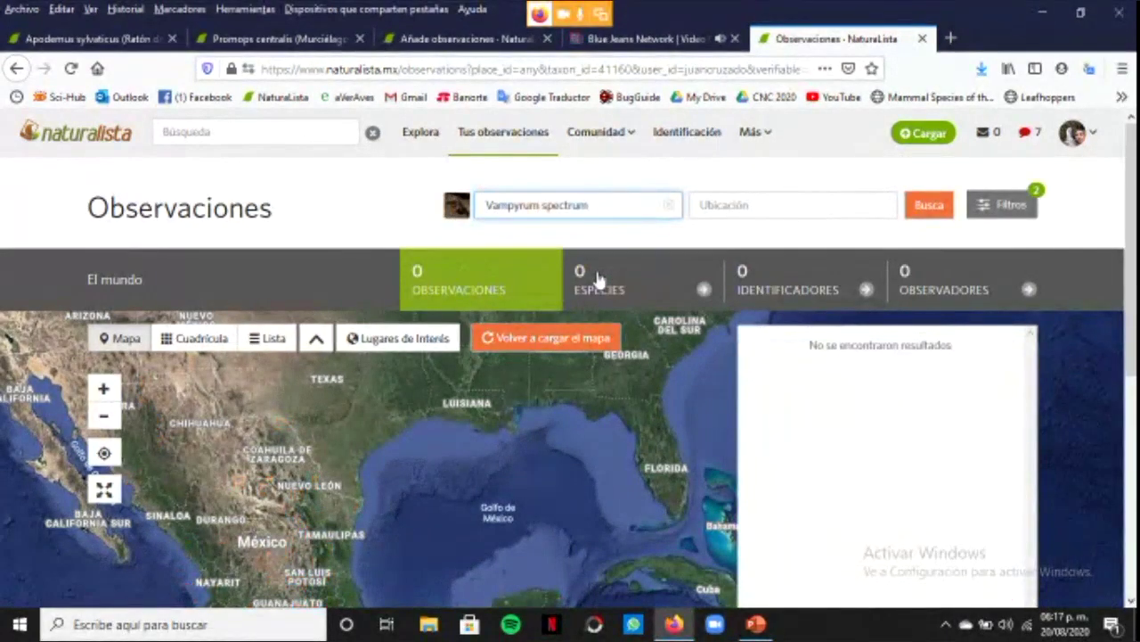
click(1014, 207)
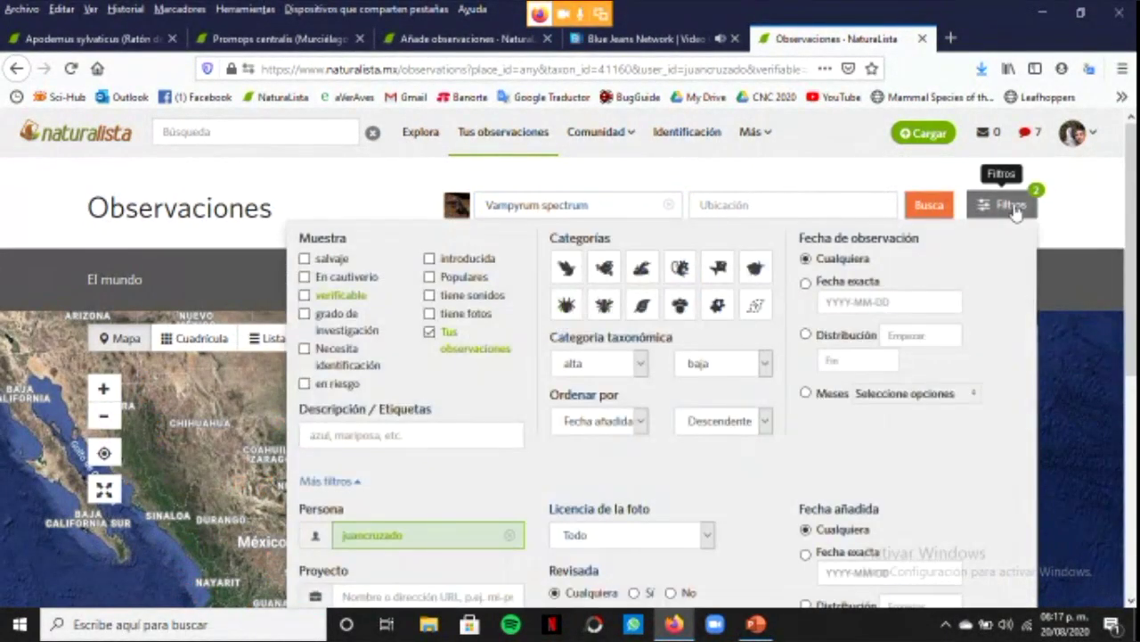
click(430, 333)
scroll(1132, 277, down, 1)
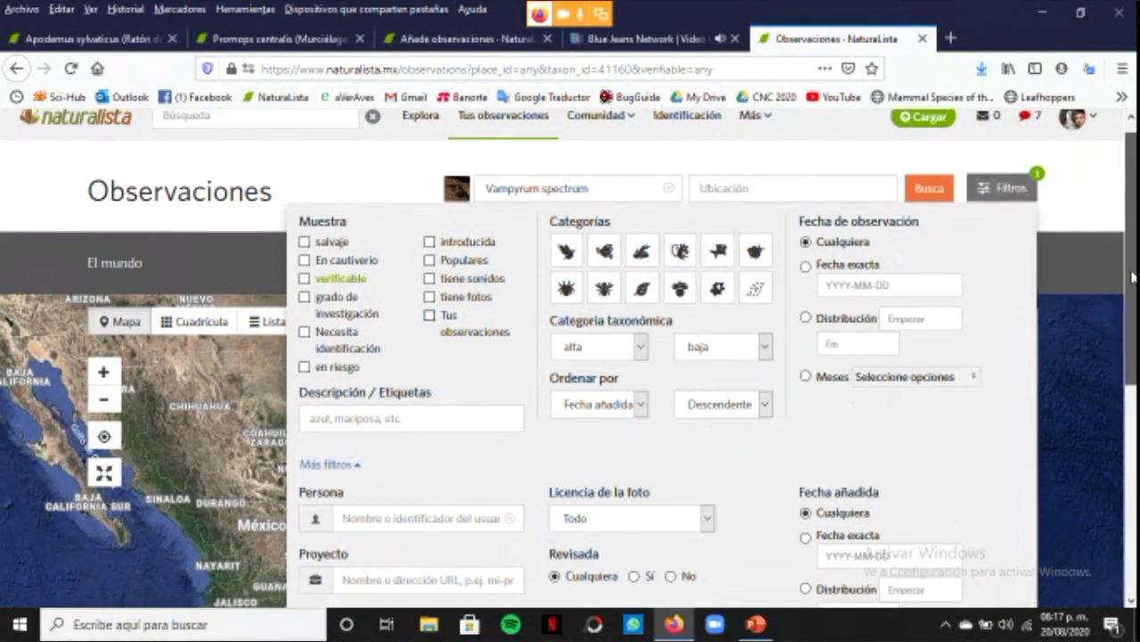
scroll(1131, 277, down, 2)
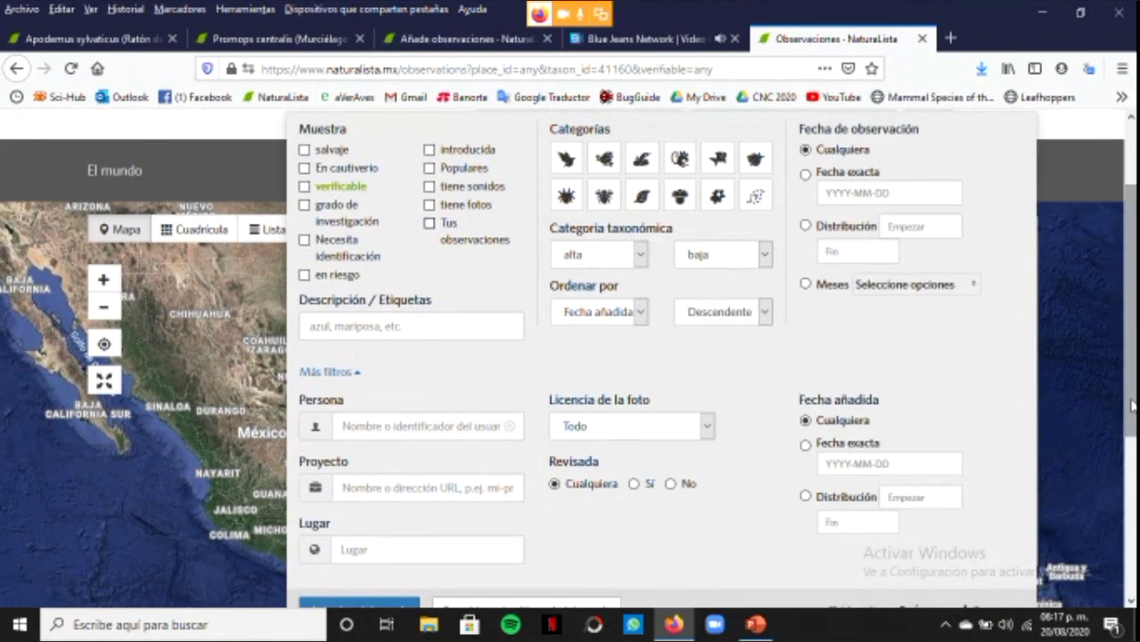
scroll(1126, 395, down, 1)
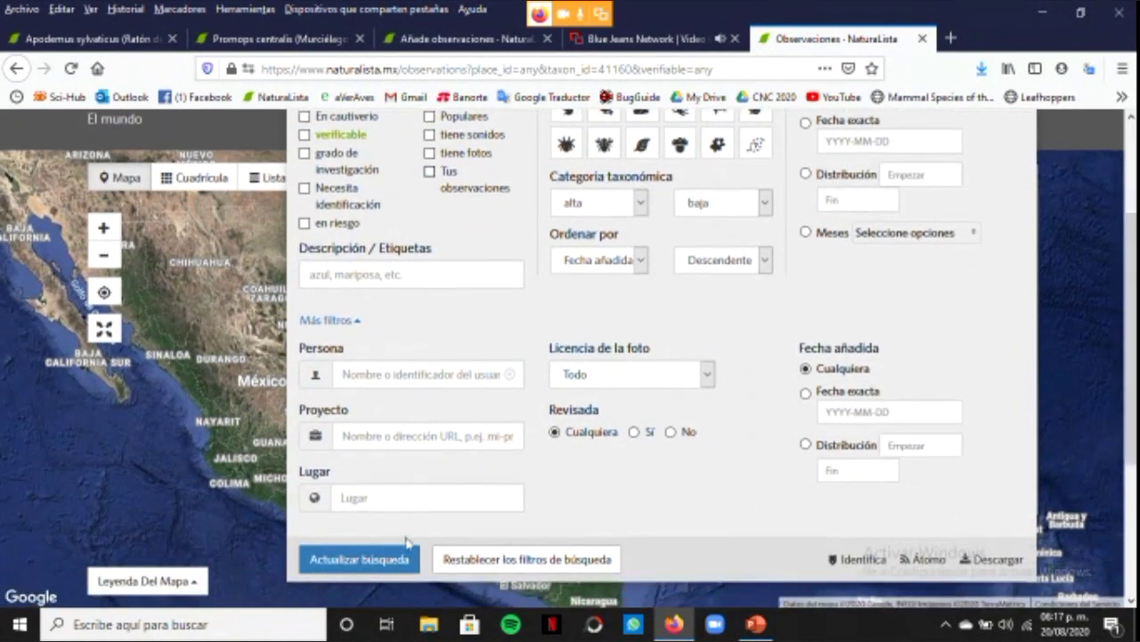
Apply the Vampyrum spectrum search and limit the location to México, showing 3 observations
click(383, 556)
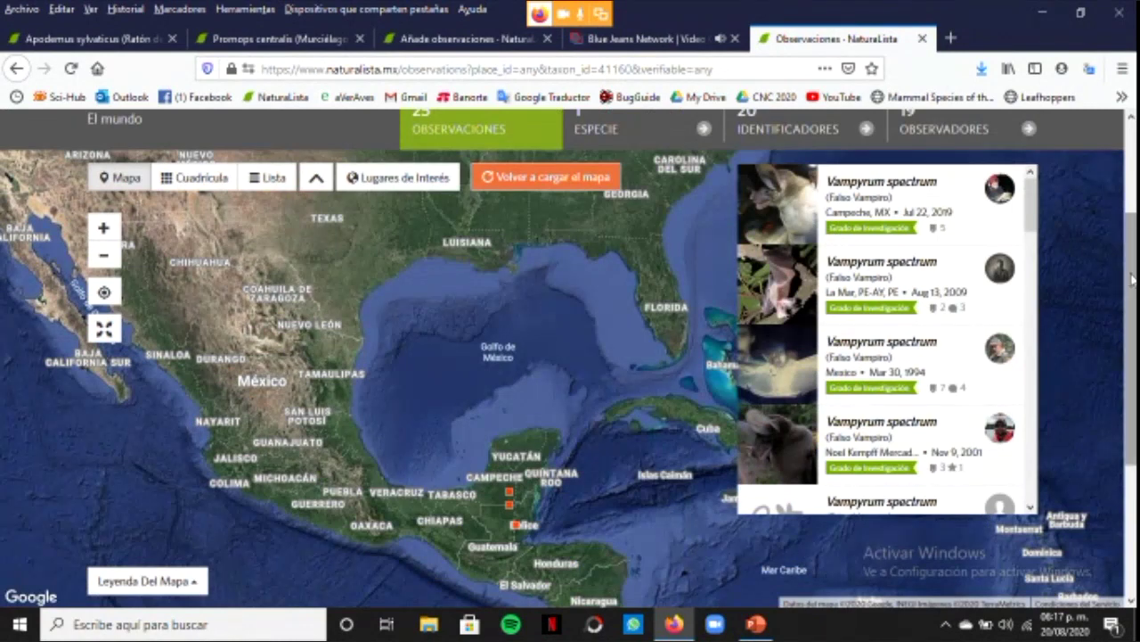
mouse_move(1035, 226)
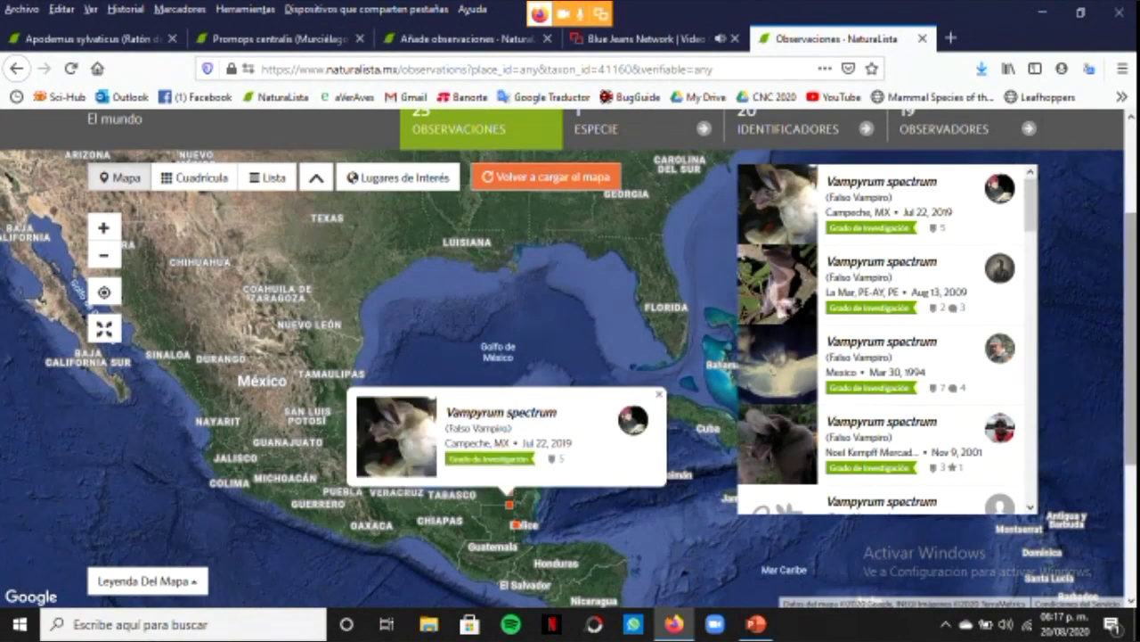
scroll(832, 173, up, 2)
click(757, 163)
text(mexi)
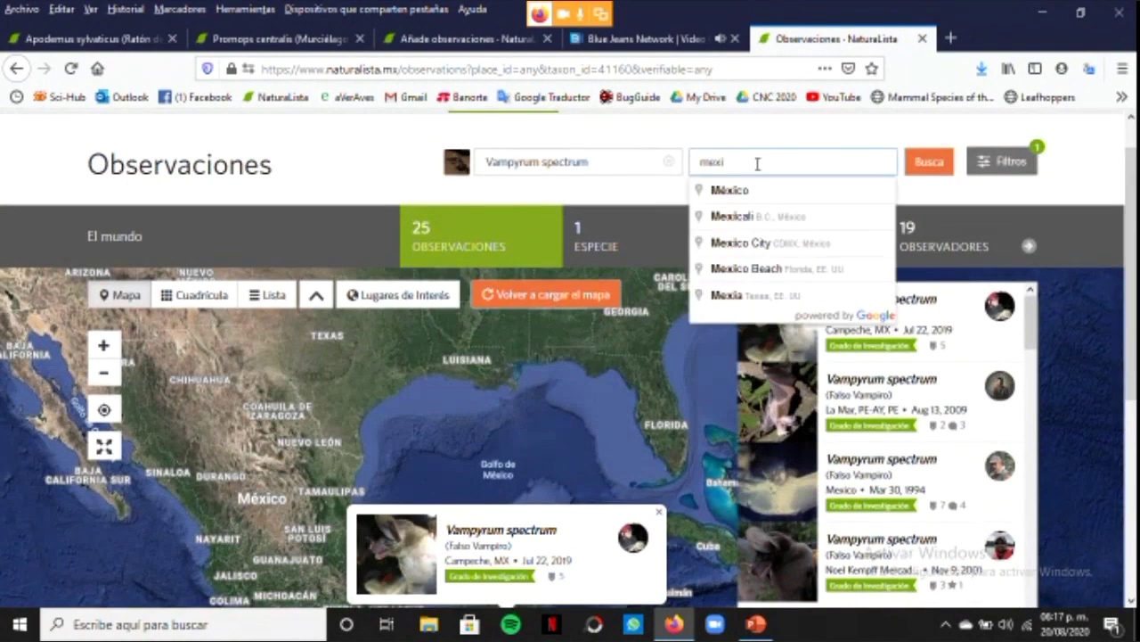
click(732, 191)
click(929, 162)
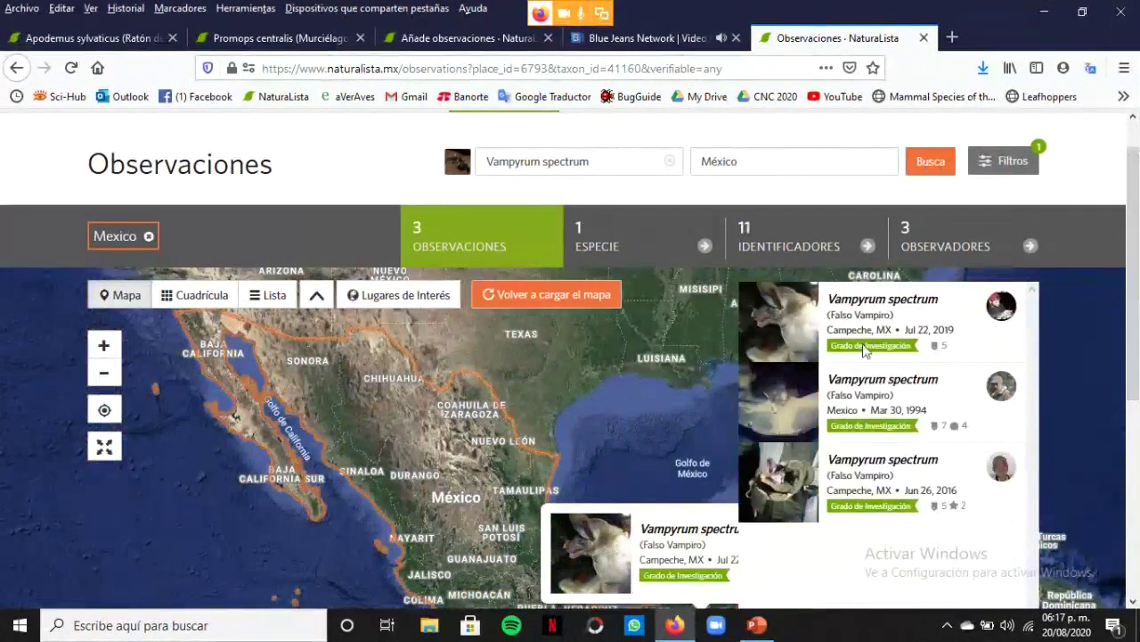
scroll(1137, 254, up, 1)
scroll(1137, 254, down, 1)
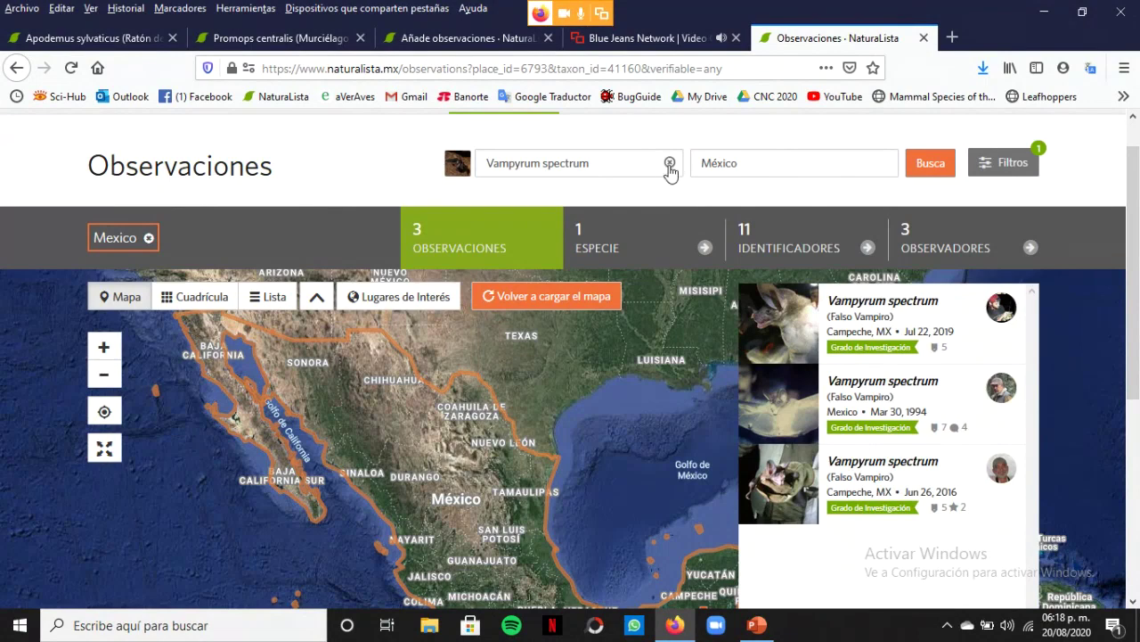
drag(632, 162, 297, 189)
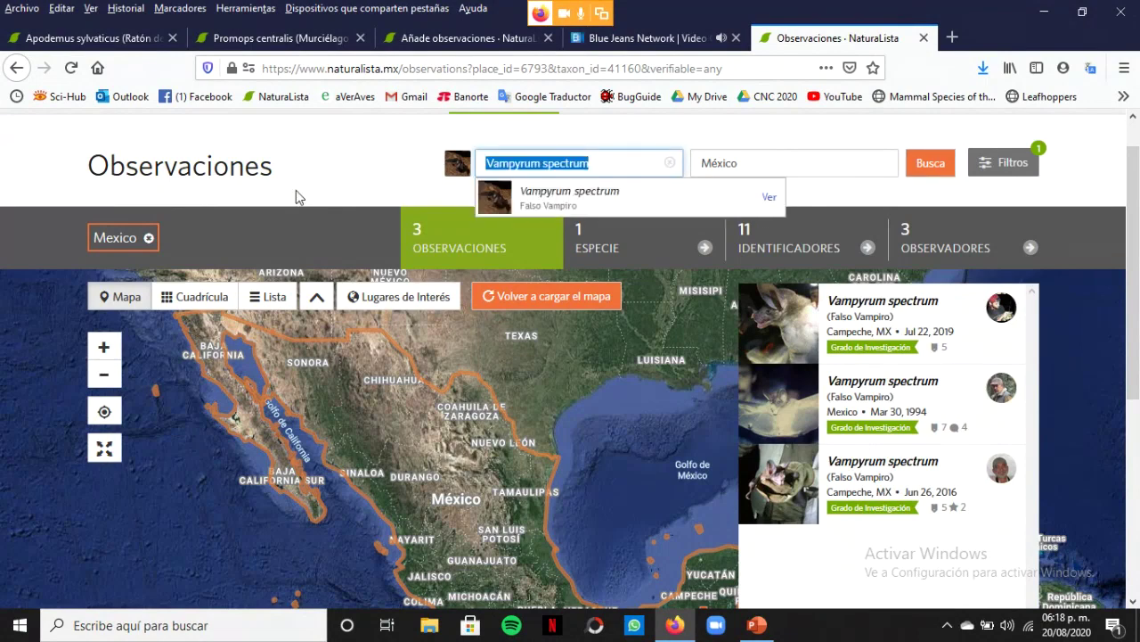
Switch the taxon to Orden Rodentia, list its 192 species and open Otonyctomys hatti
text(ro)
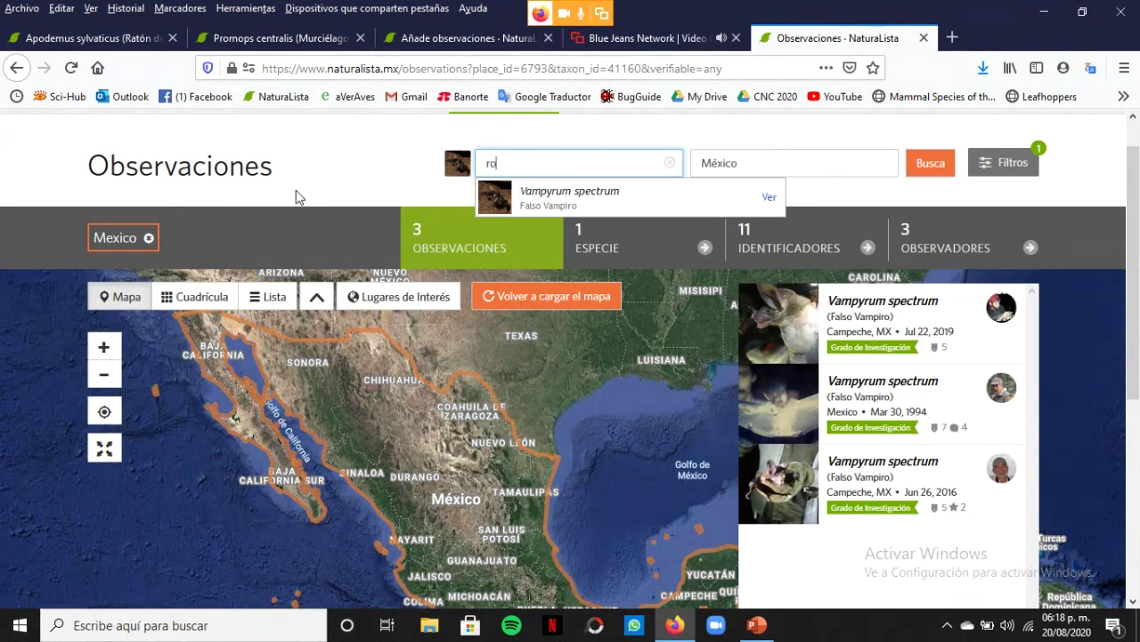
text(dentia)
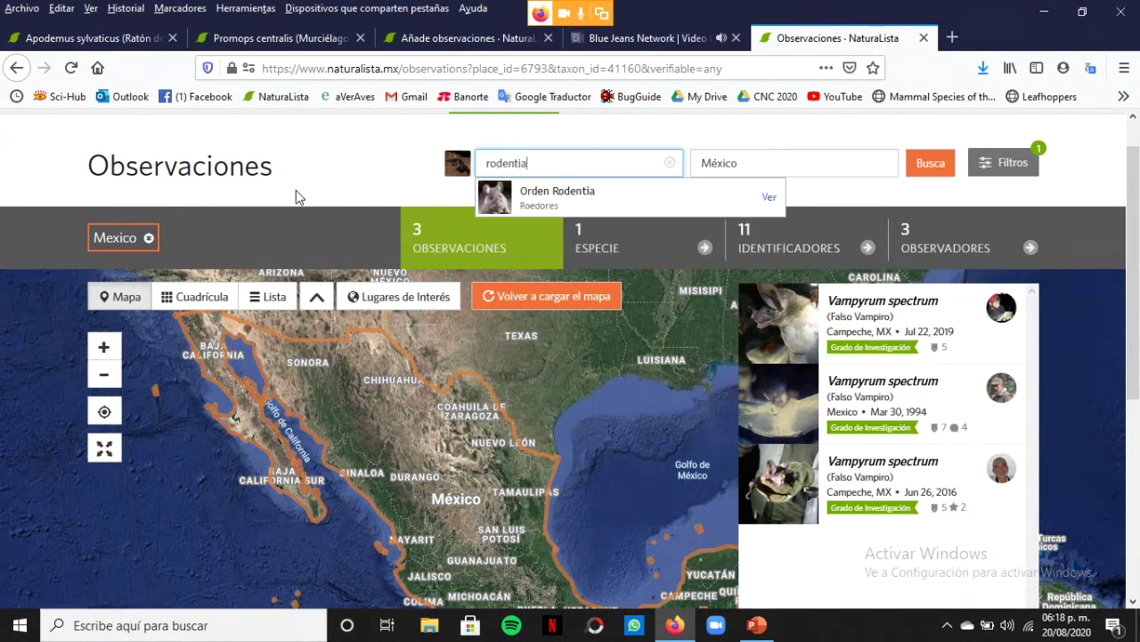
click(611, 207)
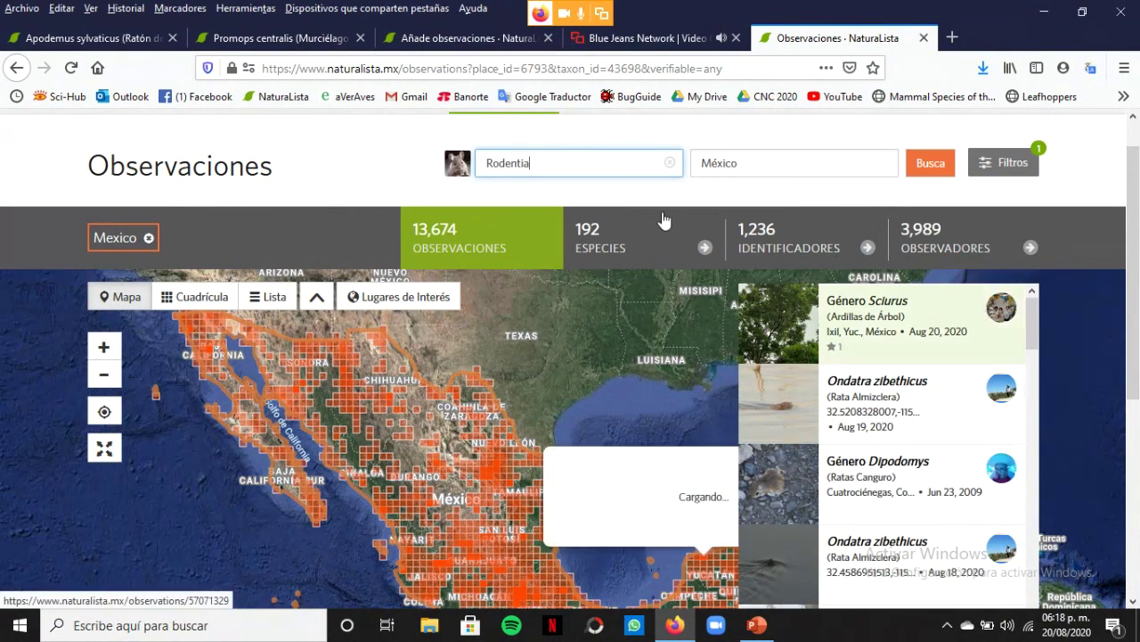
click(613, 244)
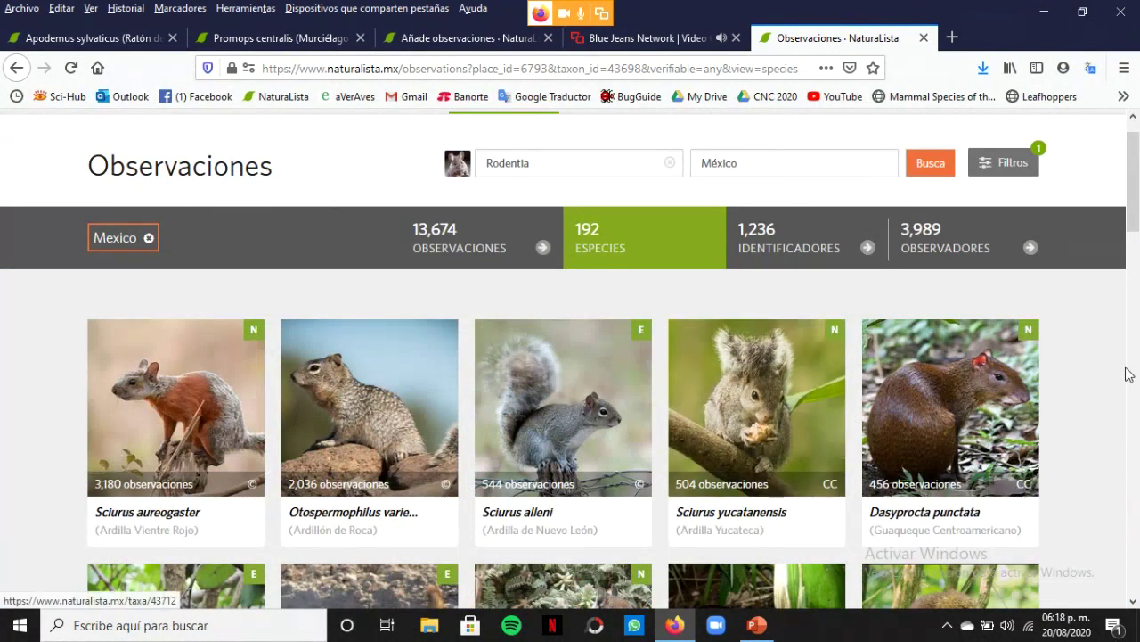
drag(1134, 206, 1136, 222)
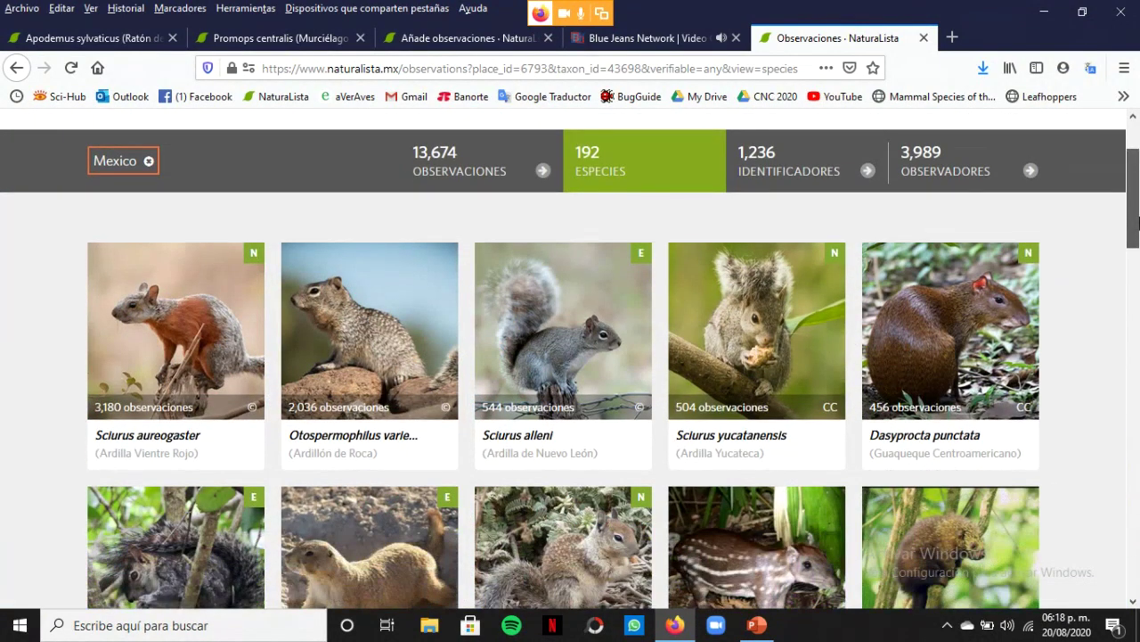
drag(1136, 222, 1138, 398)
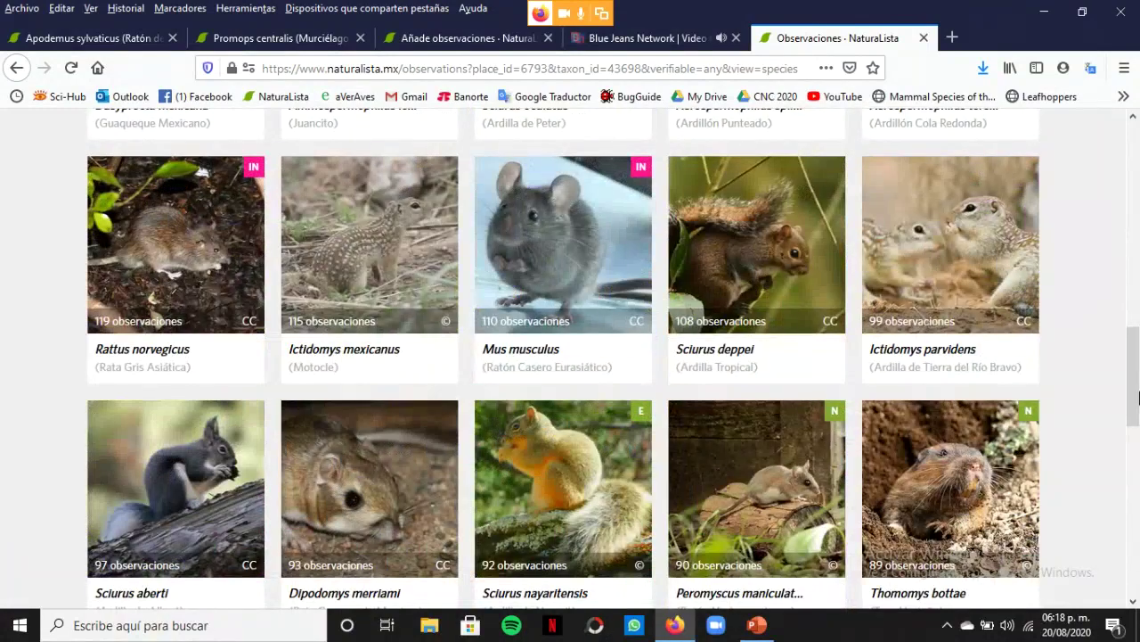
scroll(1137, 383, down, 3)
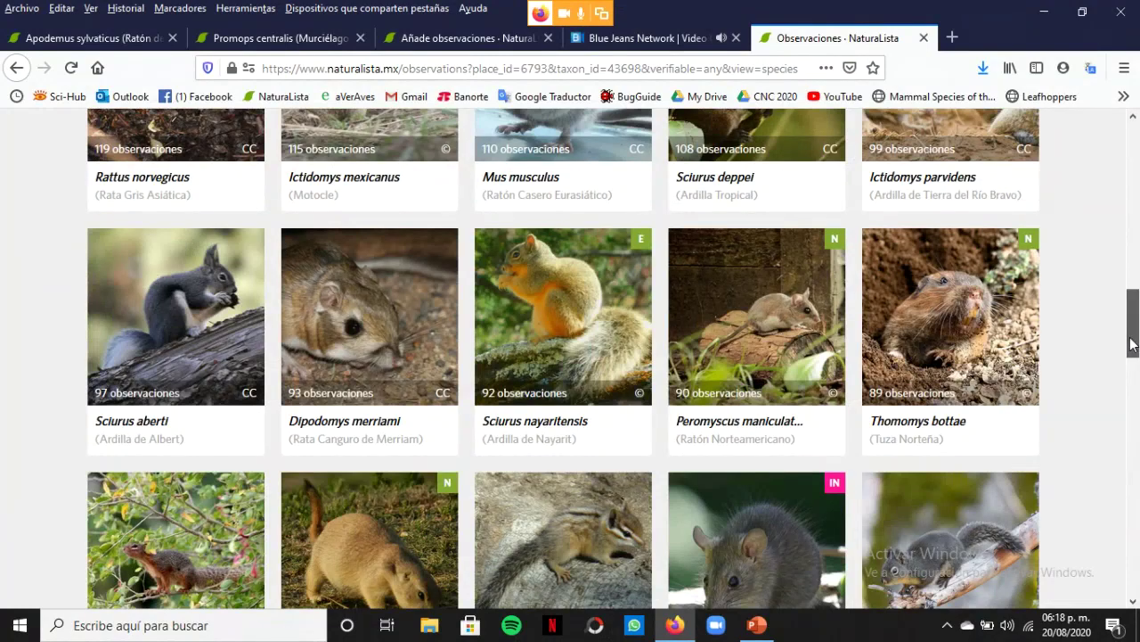
scroll(1133, 345, down, 7)
drag(1137, 376, 1136, 539)
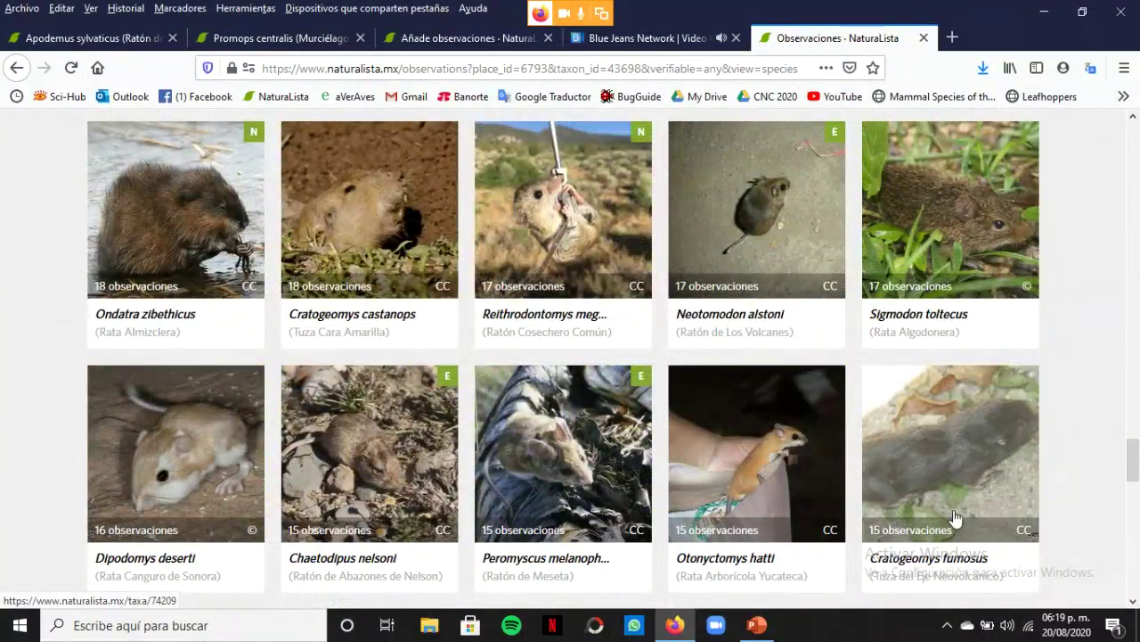
click(760, 568)
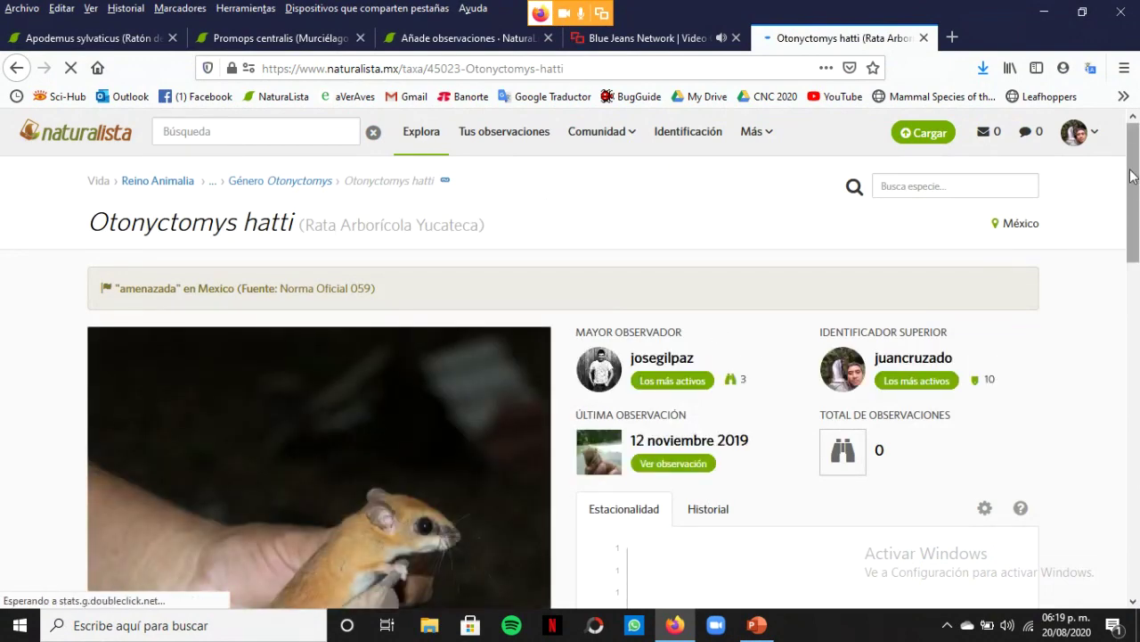
Read the Otonyctomys hatti Acerca text, dismiss the notification, and view all 15 observations
drag(1135, 180, 1136, 333)
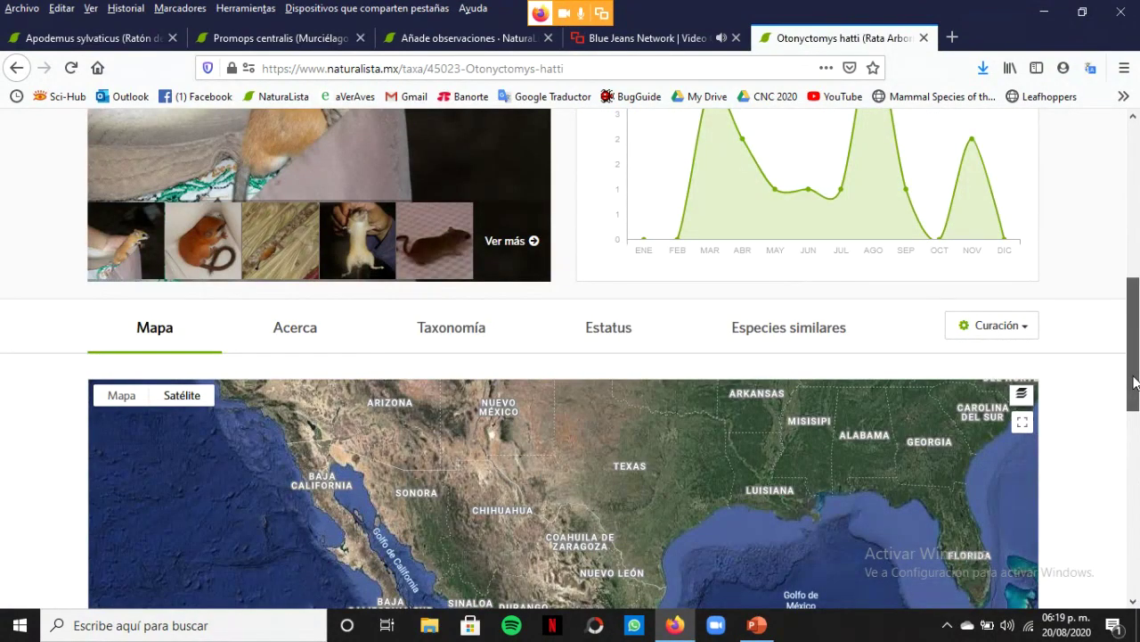
mouse_move(1136, 382)
mouse_down()
mouse_move(1136, 455)
mouse_move(1136, 368)
mouse_up()
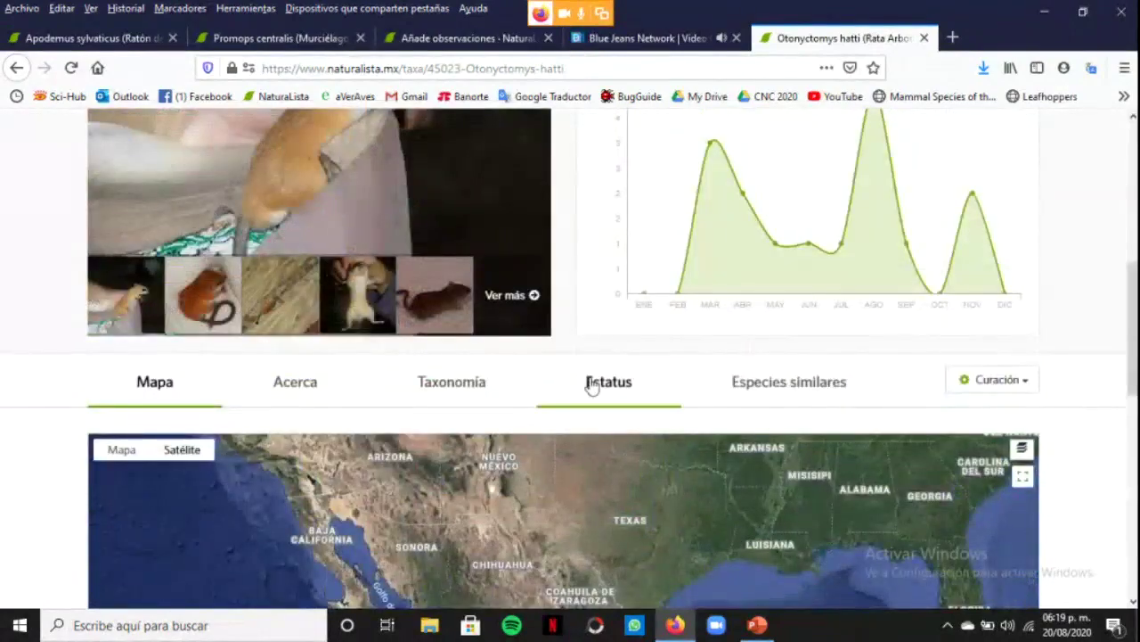
click(346, 377)
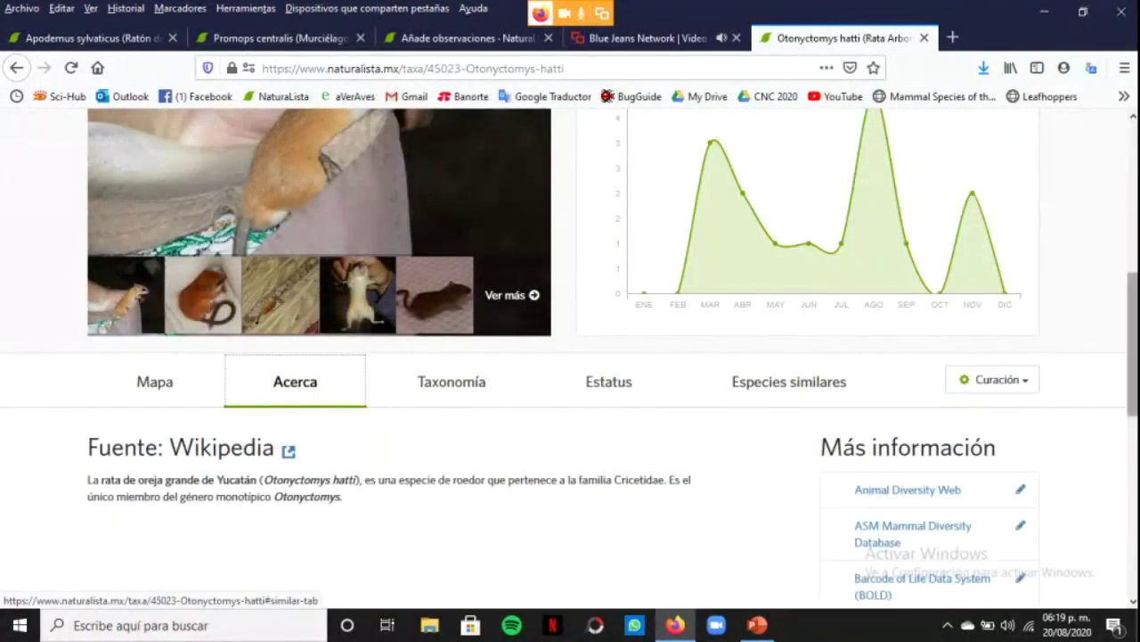
scroll(570, 356, down, 5)
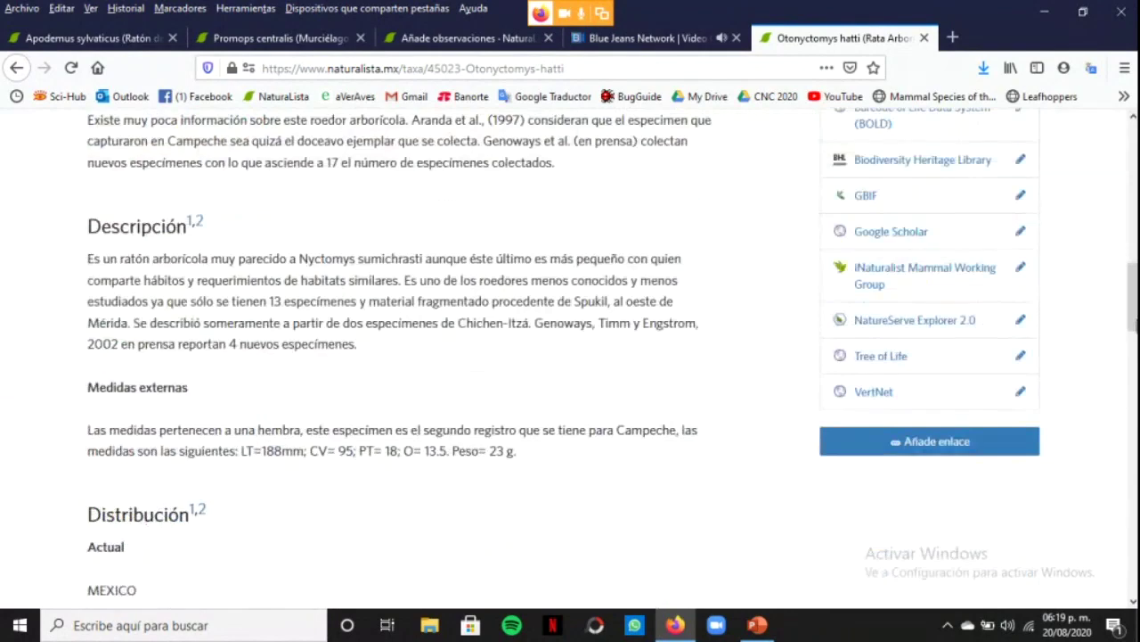
drag(1134, 303, 1133, 495)
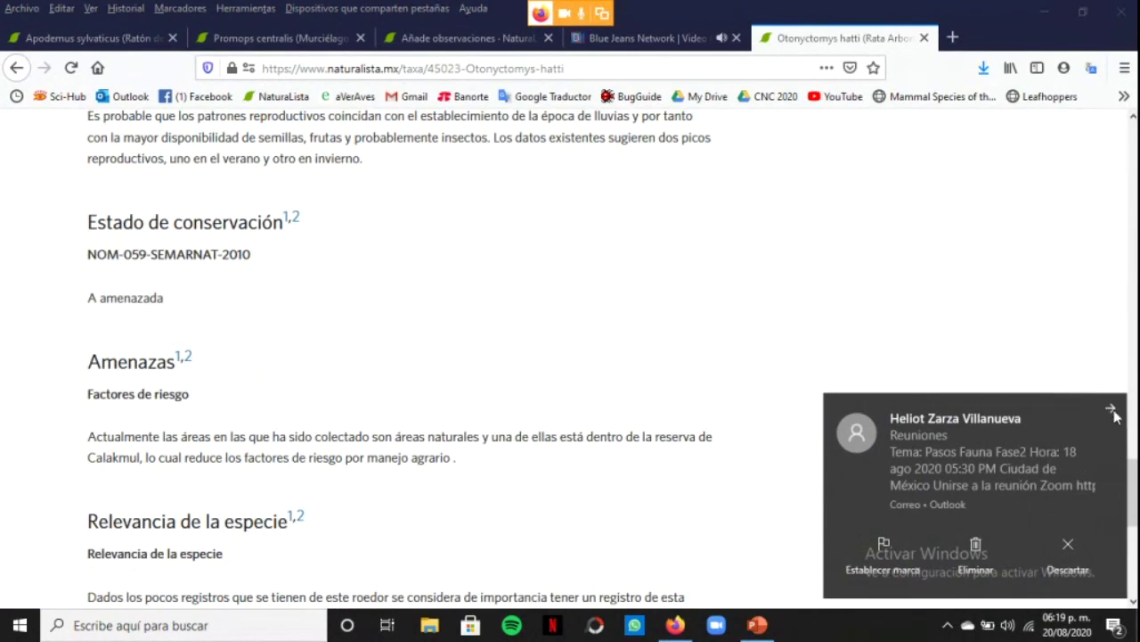
click(1114, 413)
drag(1128, 472, 1130, 218)
scroll(695, 267, down, 2)
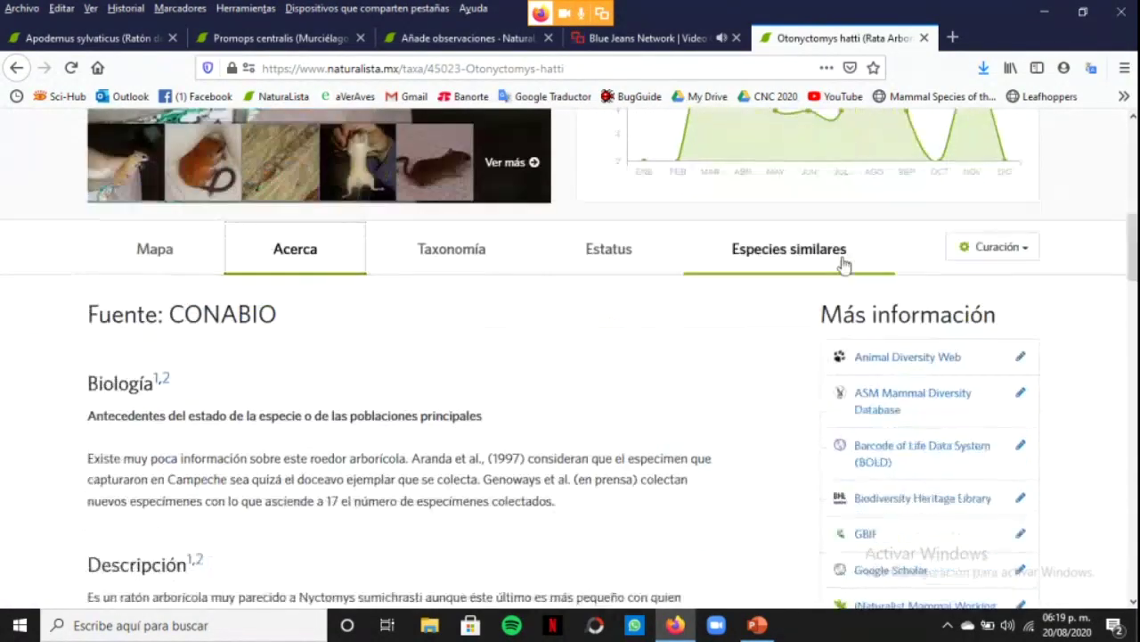
scroll(612, 359, up, 5)
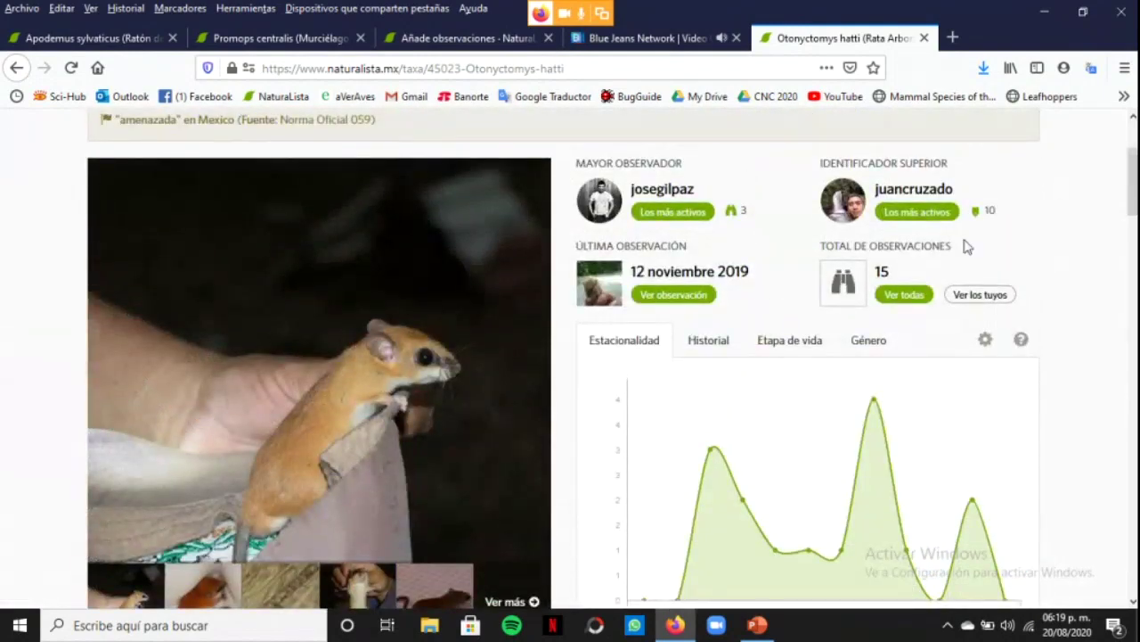
click(898, 297)
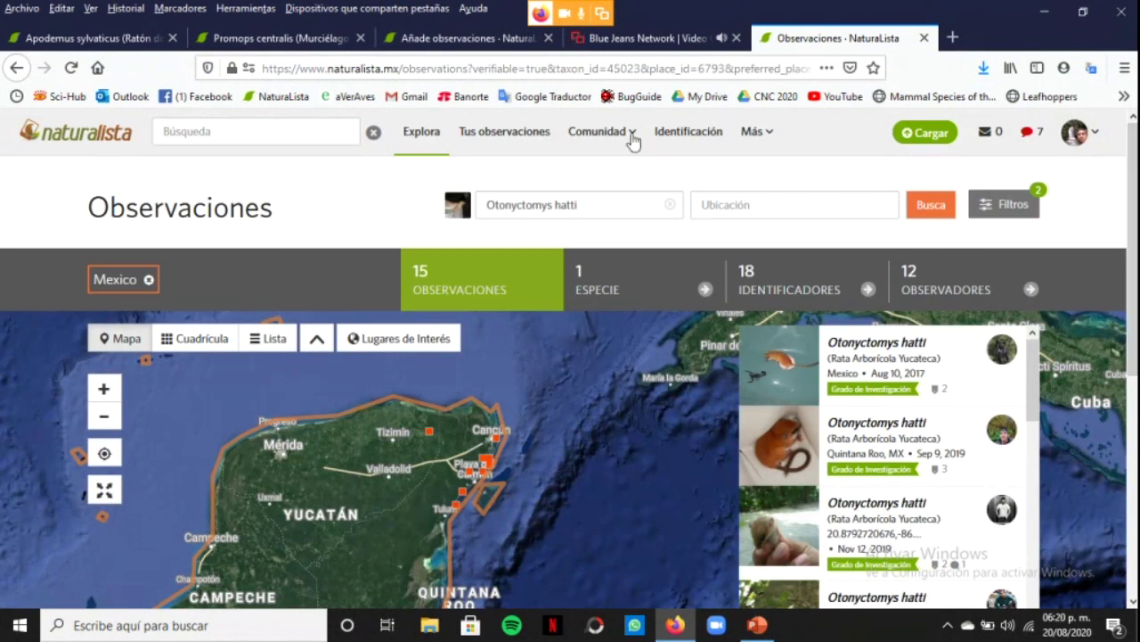
Go to the Gente directory from the Comunidad menu
mouse_move(632, 143)
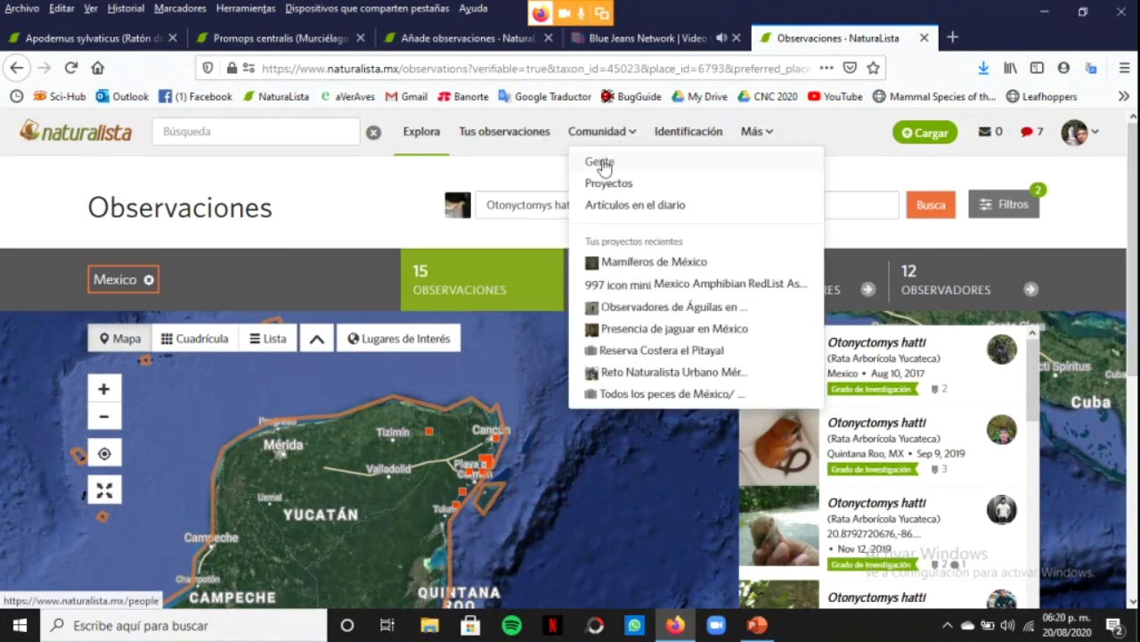
click(602, 164)
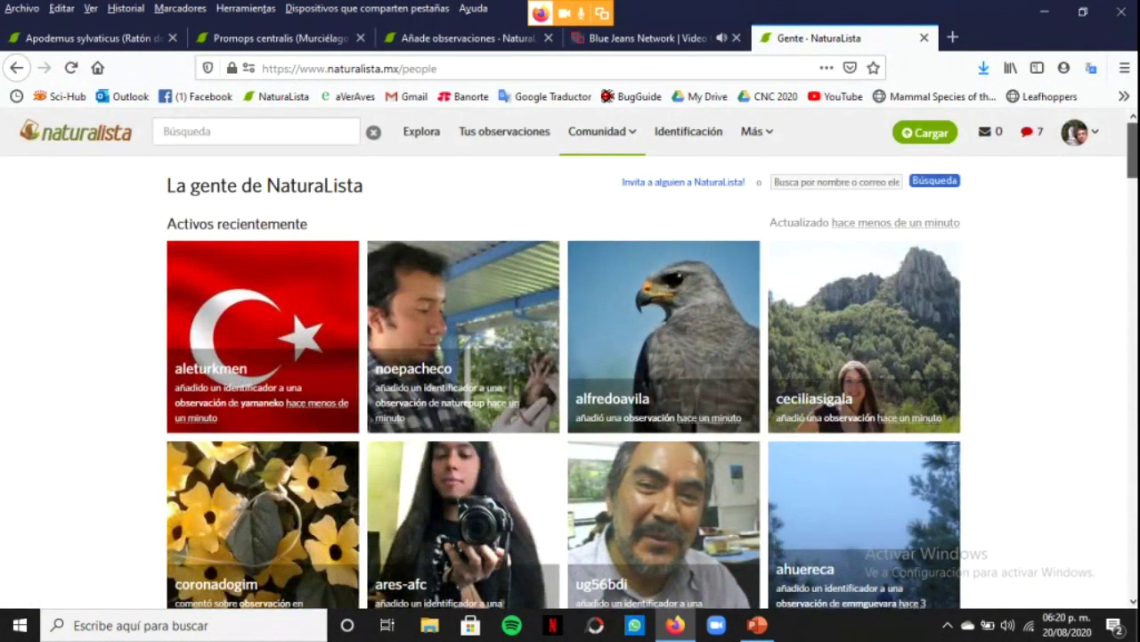
Scroll the People page past recent activity, top contributors and curators to the footer, then return to the top
scroll(570, 356, down, 3)
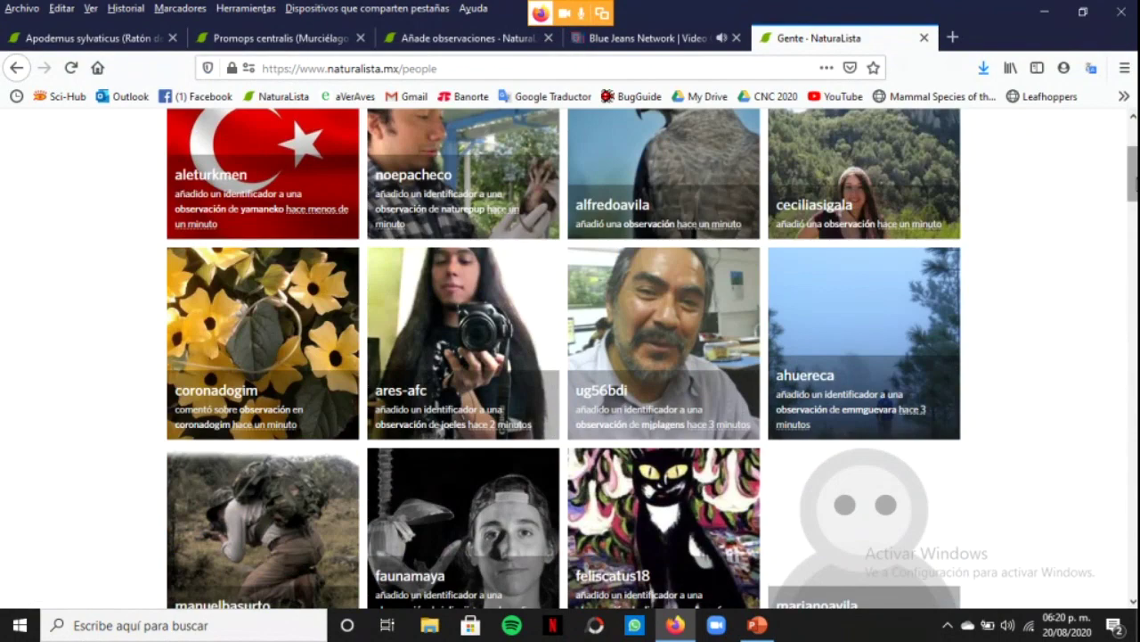
scroll(1132, 178, down, 4)
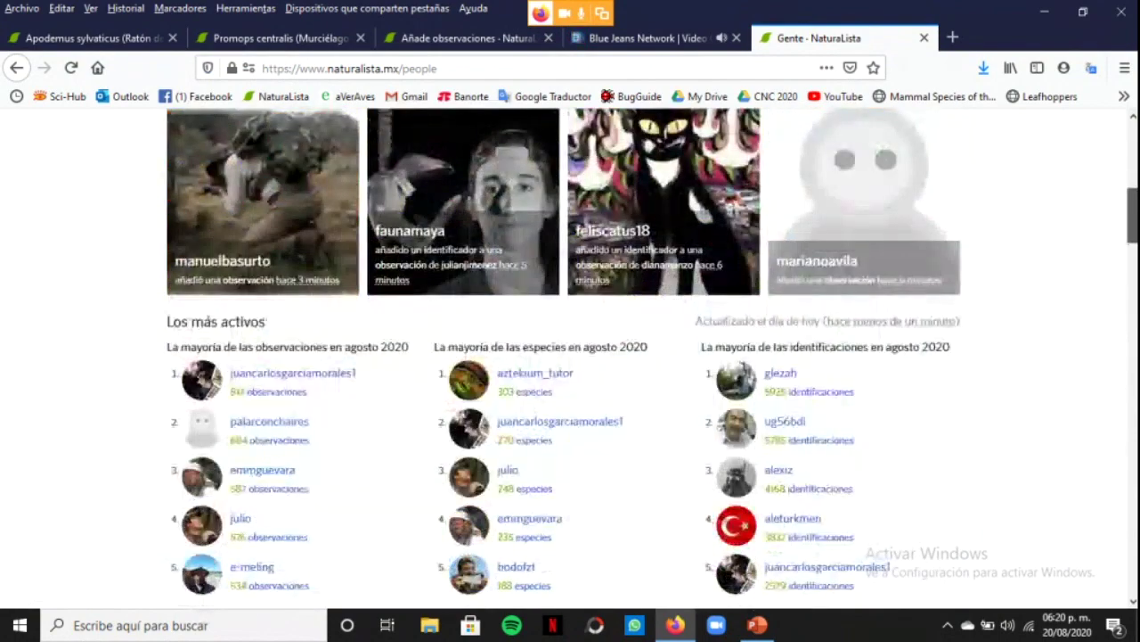
scroll(1132, 223, down, 1)
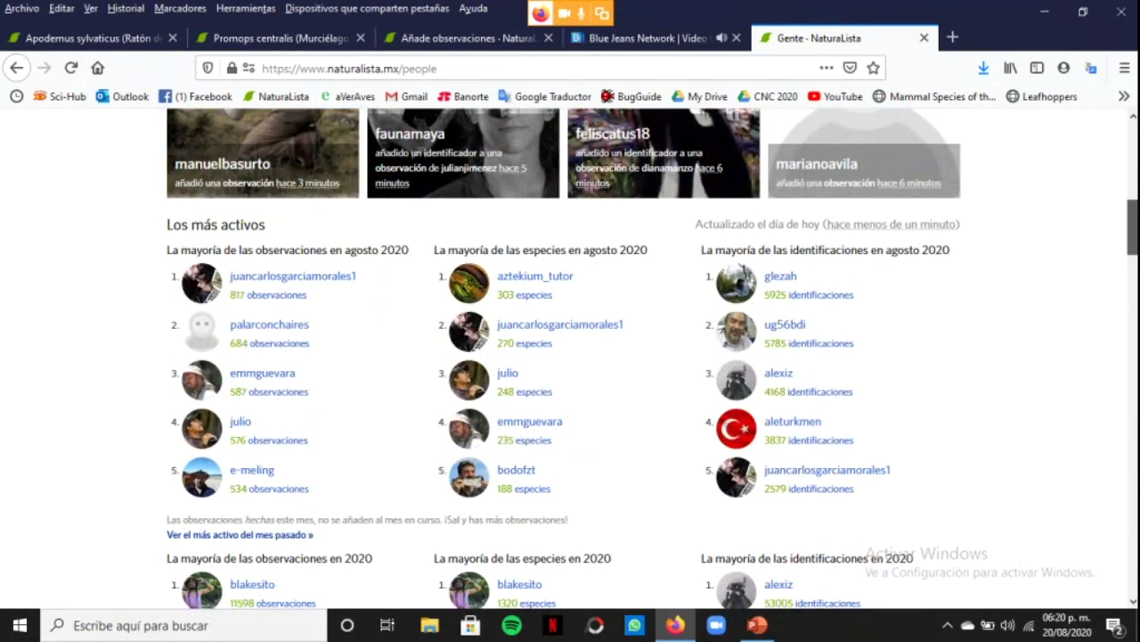
scroll(571, 356, down, 5)
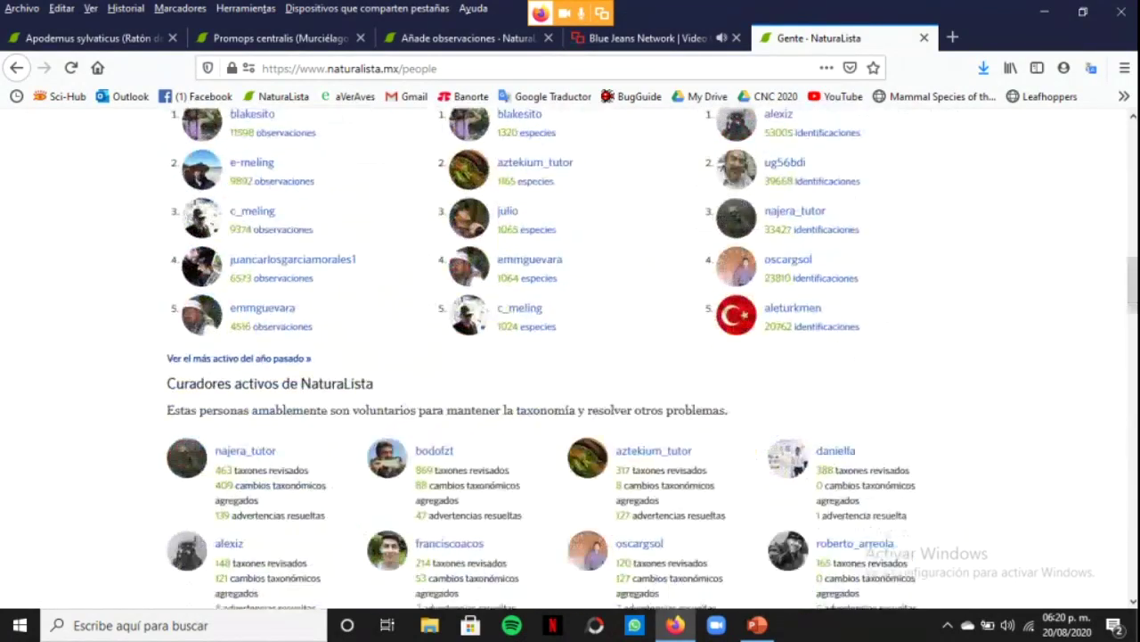
scroll(570, 357, down, 7)
scroll(570, 357, down, 5)
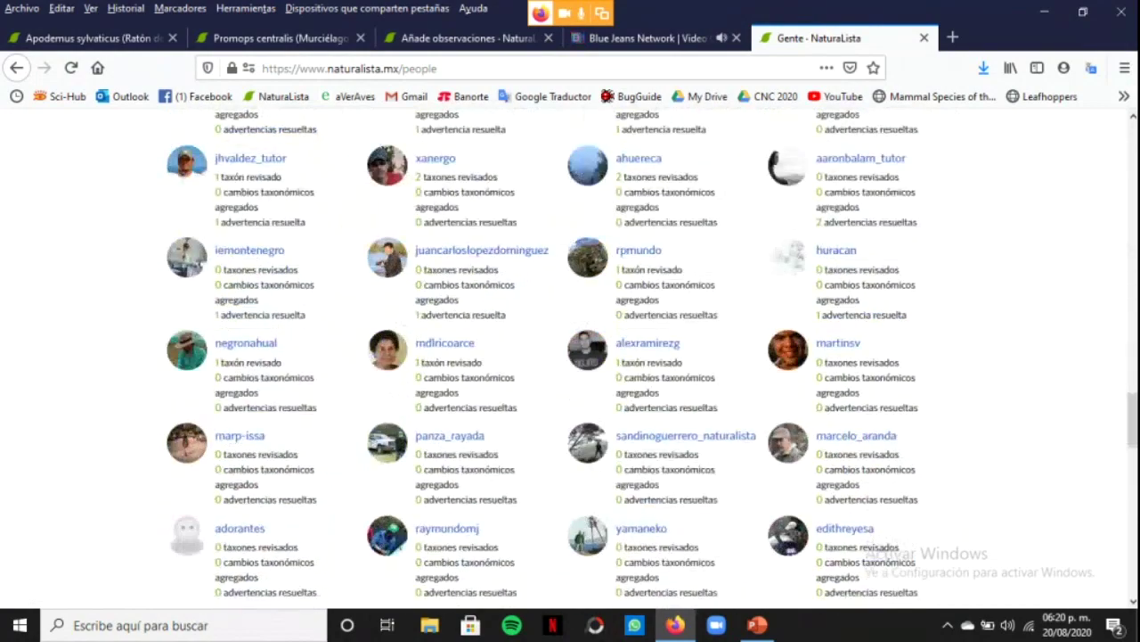
scroll(571, 356, down, 5)
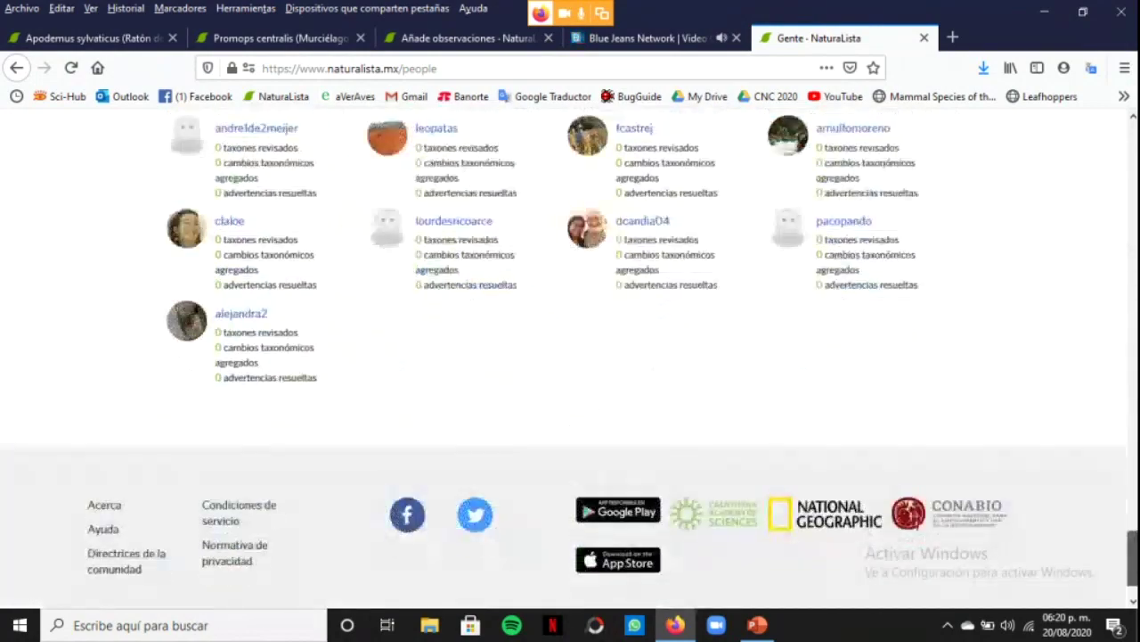
key(Home)
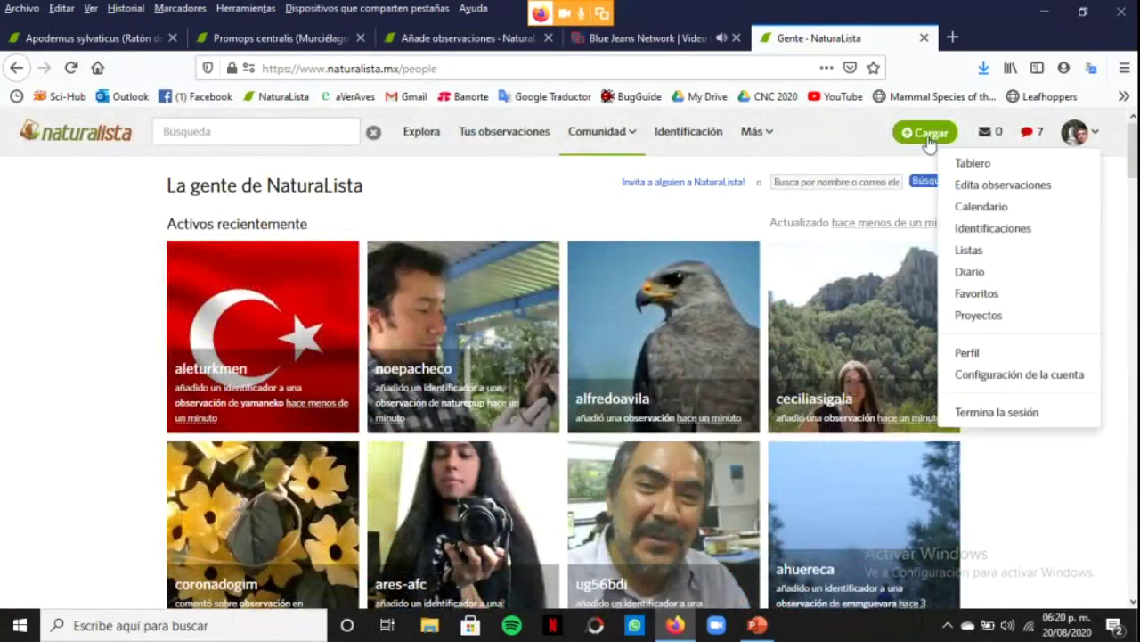
mouse_move(629, 142)
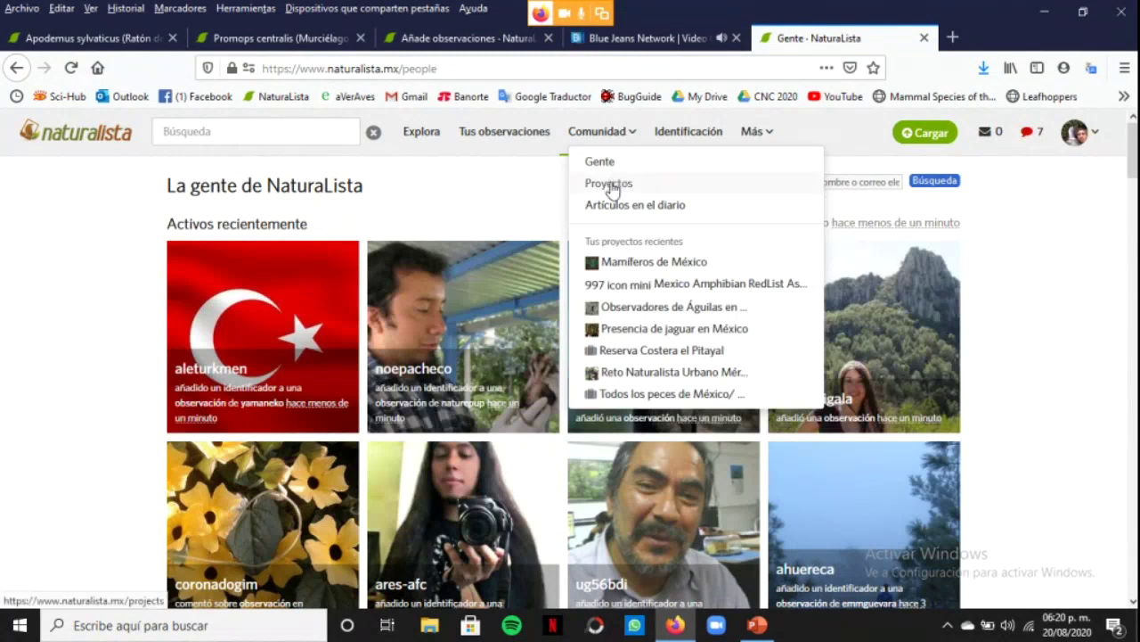
Open Comunidad > Proyectos and scroll down through the featured and recent project cards
click(611, 186)
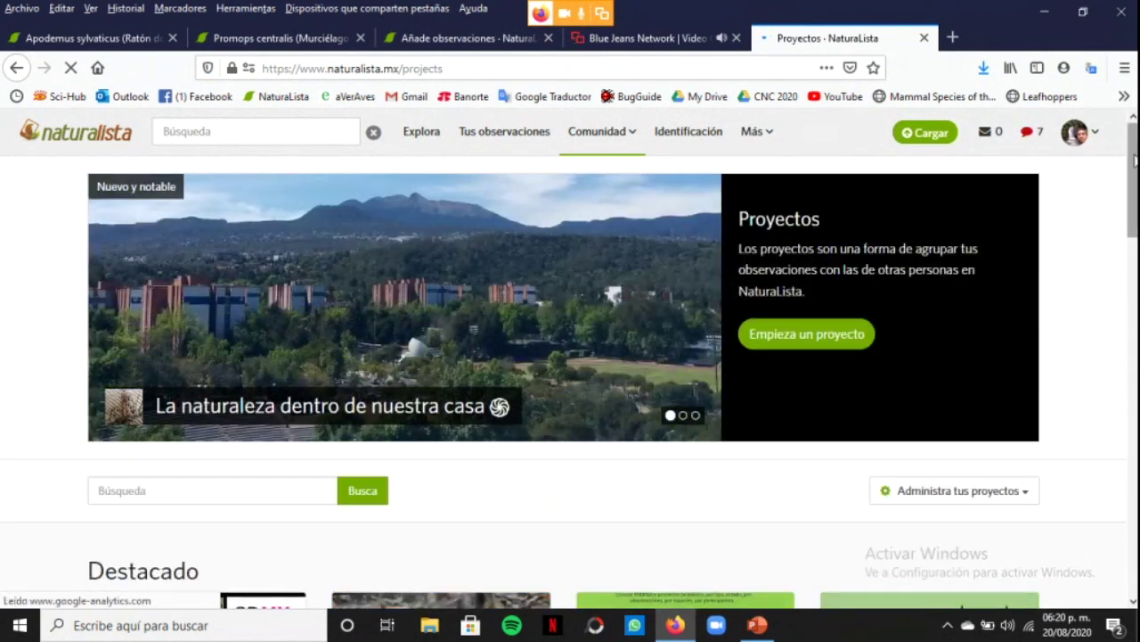
scroll(571, 356, down, 5)
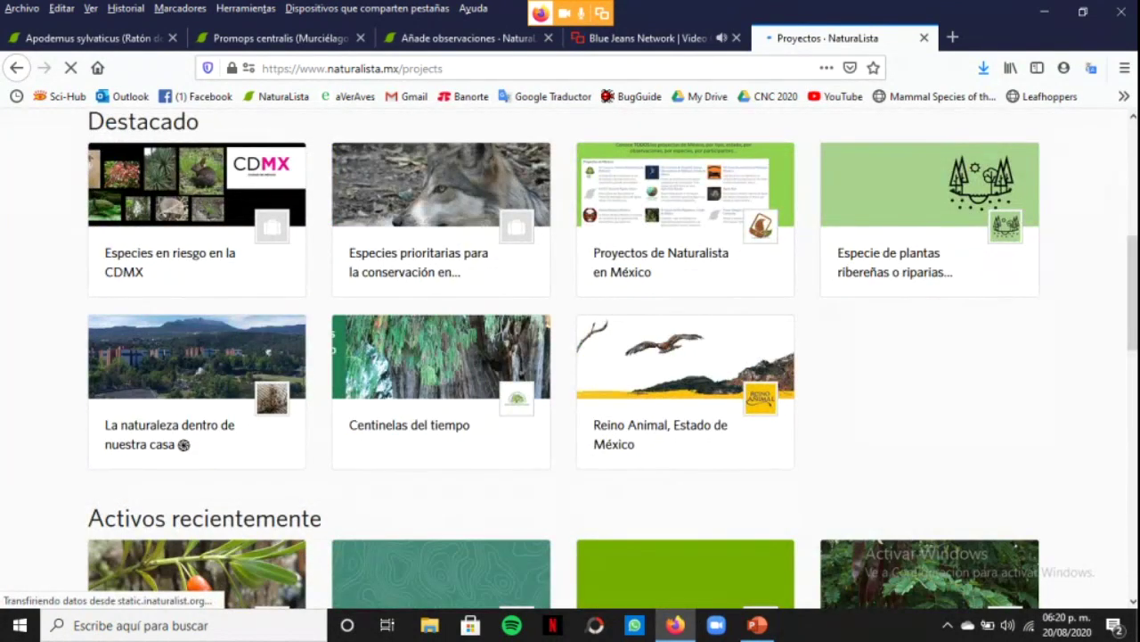
scroll(570, 356, down, 3)
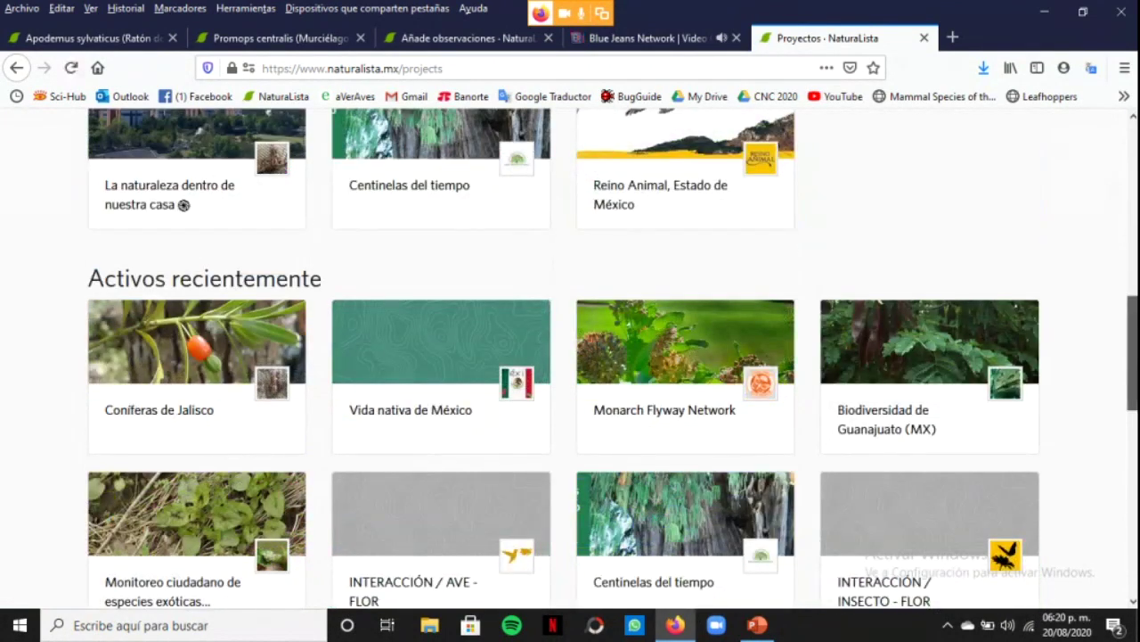
scroll(570, 357, down, 1)
scroll(570, 356, down, 1)
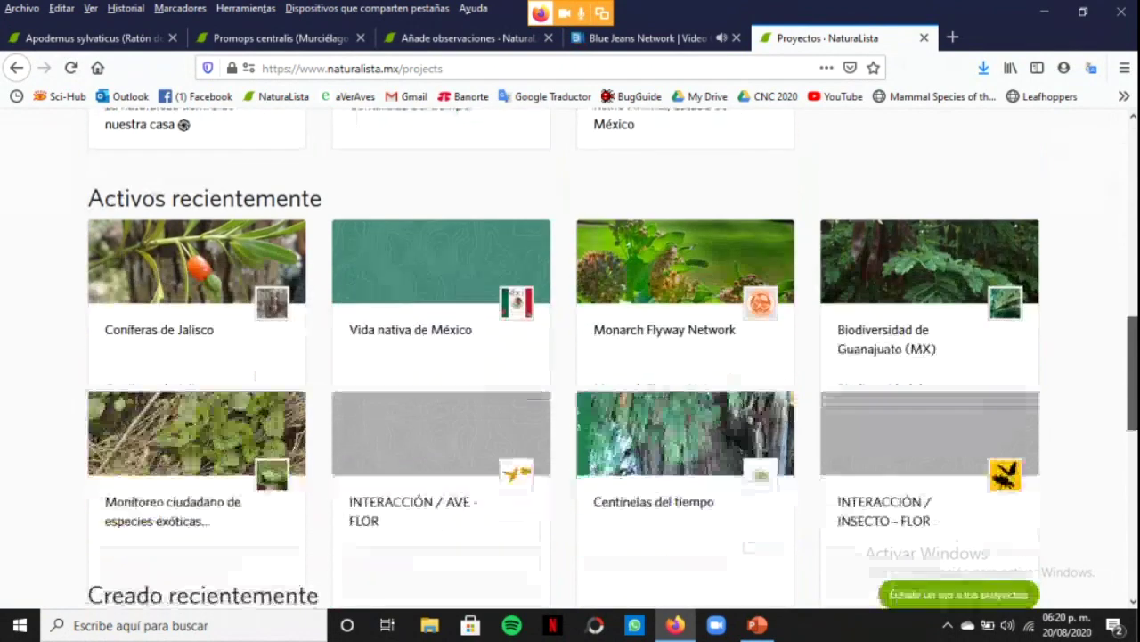
scroll(570, 356, down, 1)
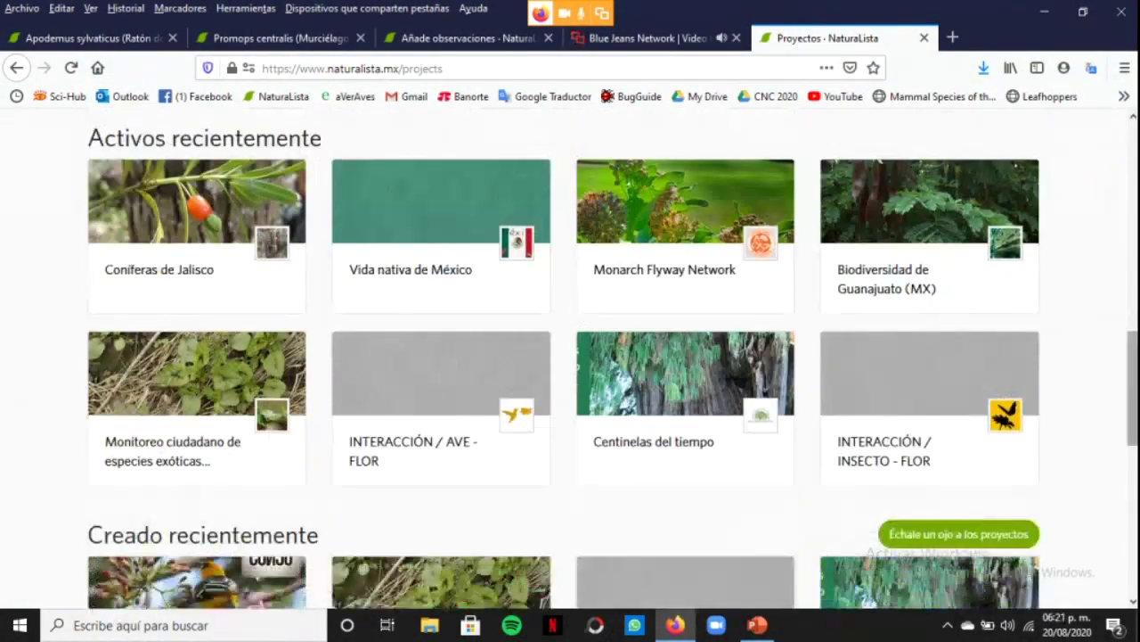
scroll(570, 357, down, 3)
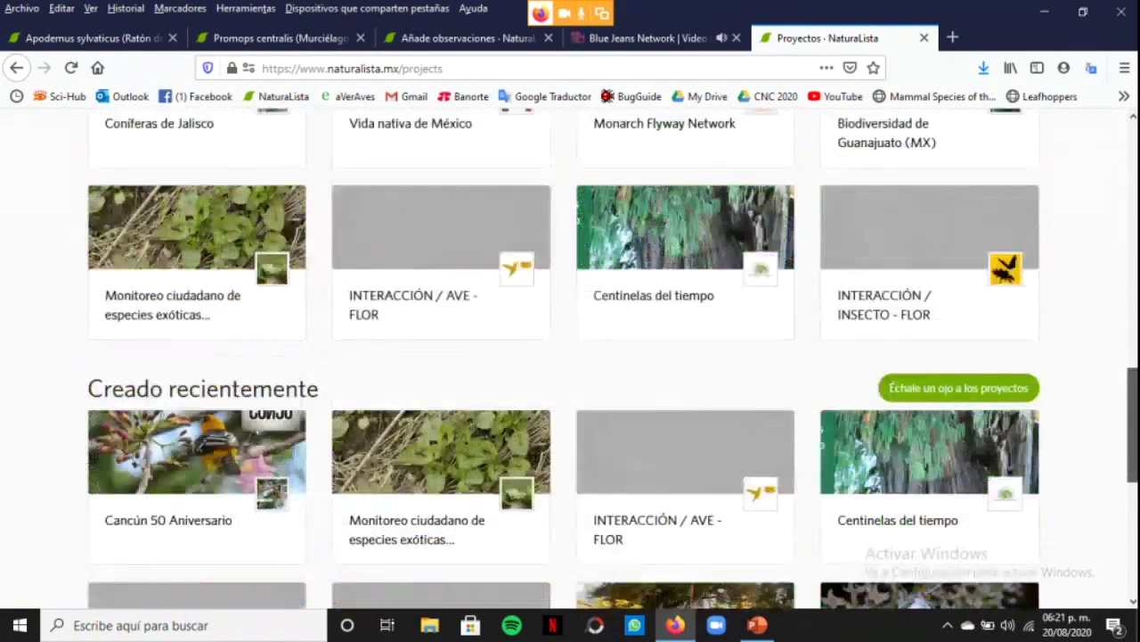
scroll(571, 357, down, 2)
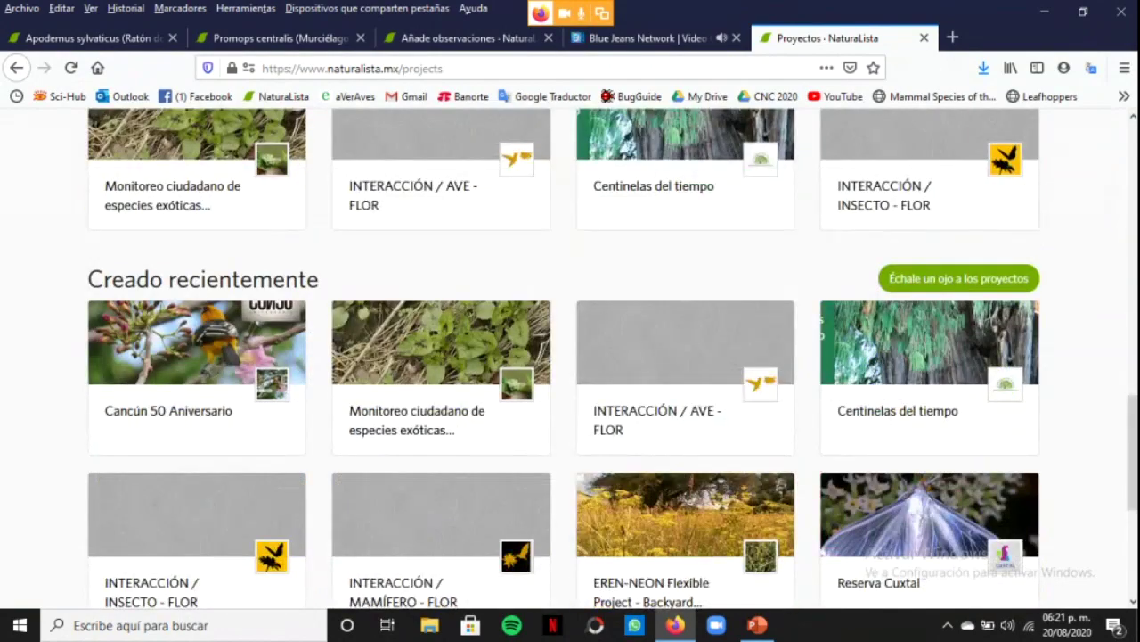
scroll(571, 357, down, 4)
Scroll back up the Proyectos page and choose Empieza un proyecto
scroll(953, 351, up, 1)
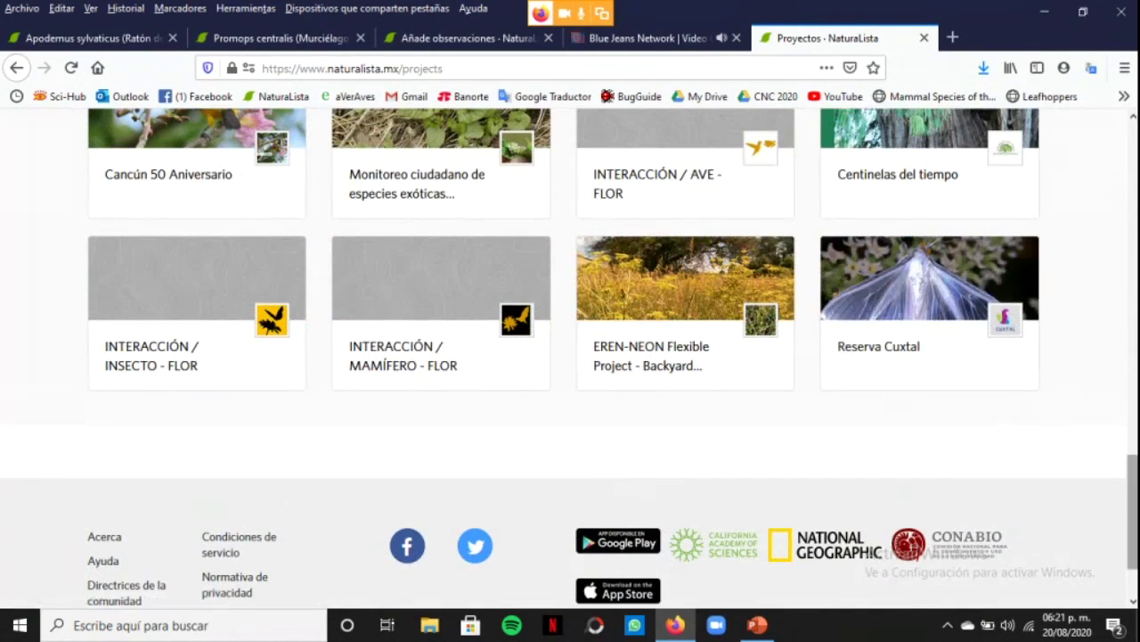
drag(1133, 509, 1132, 178)
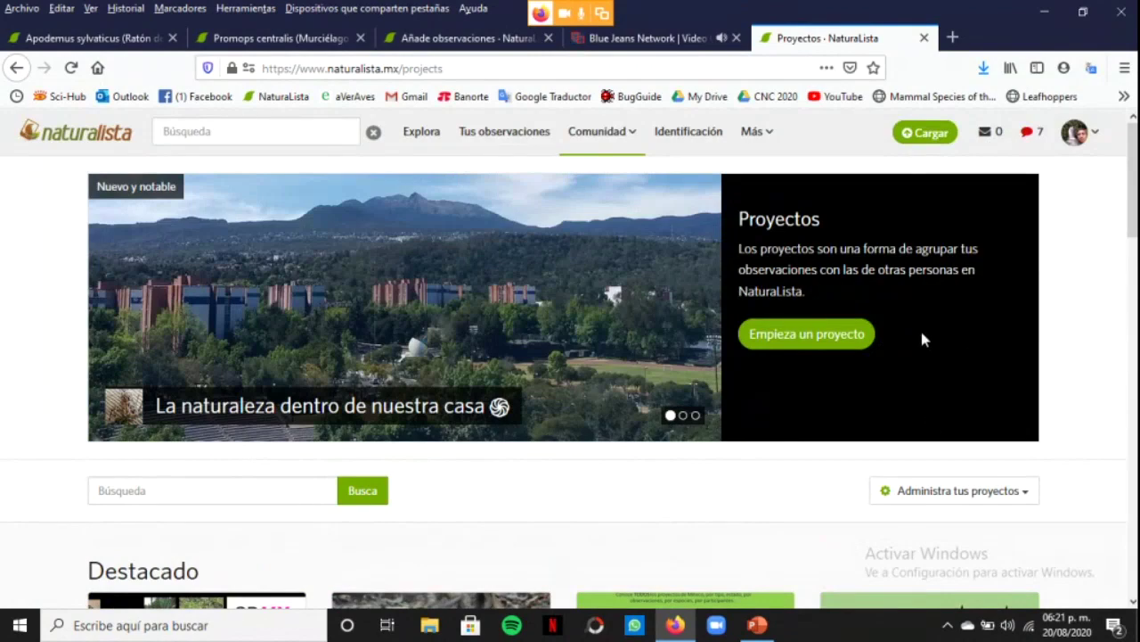
click(819, 340)
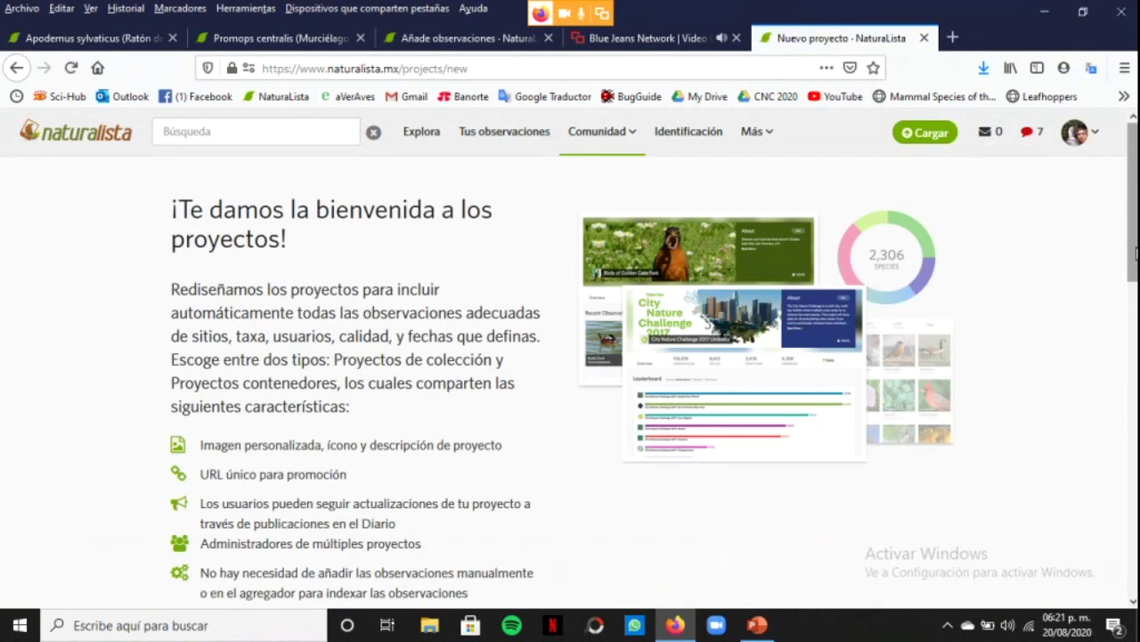
Read down to the collection and umbrella project sections, then return to the top and select the Búsqueda box
drag(1135, 254, 1133, 361)
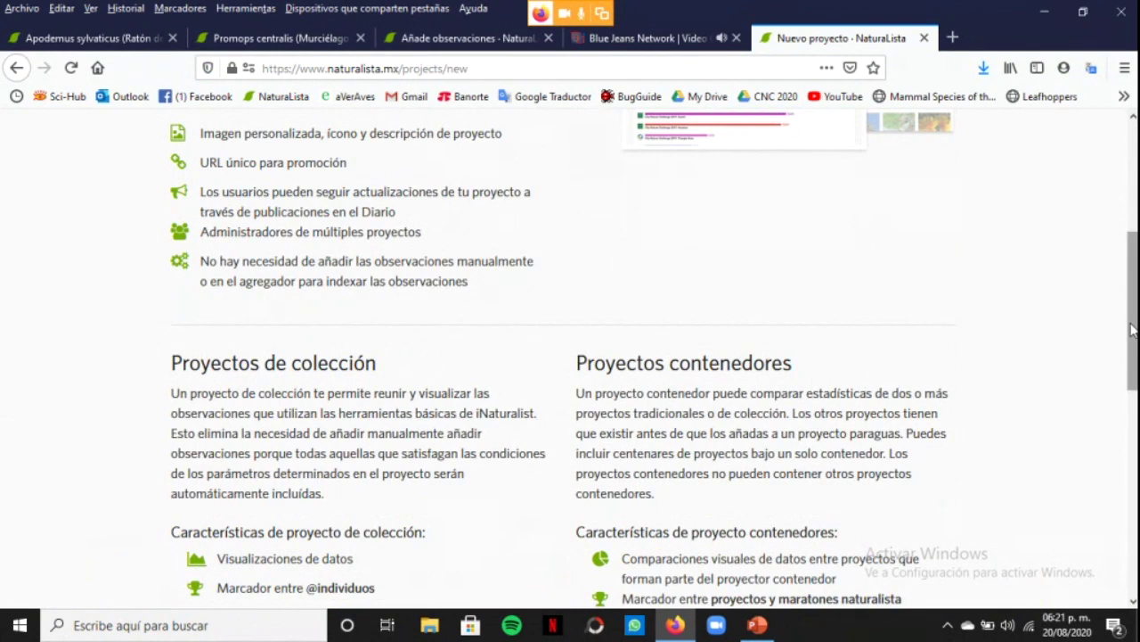
scroll(1132, 329, up, 5)
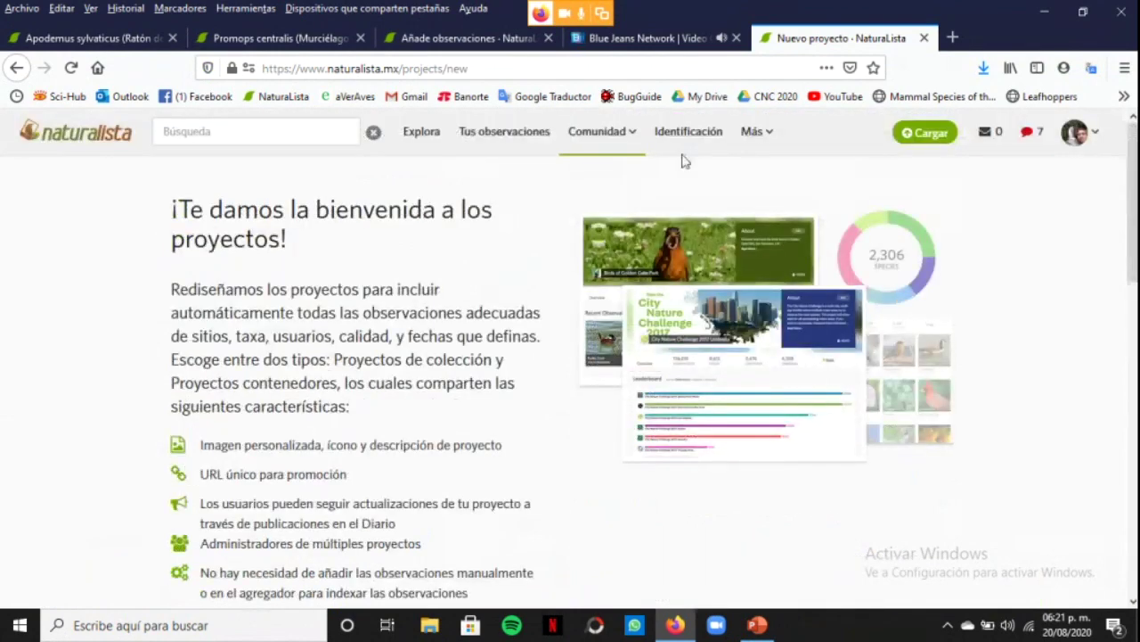
click(222, 135)
Search 'cenotes urba', open the Cenotes Urbanos PDC project's observations, then the Hamadryas februa observation
text(cenotes)
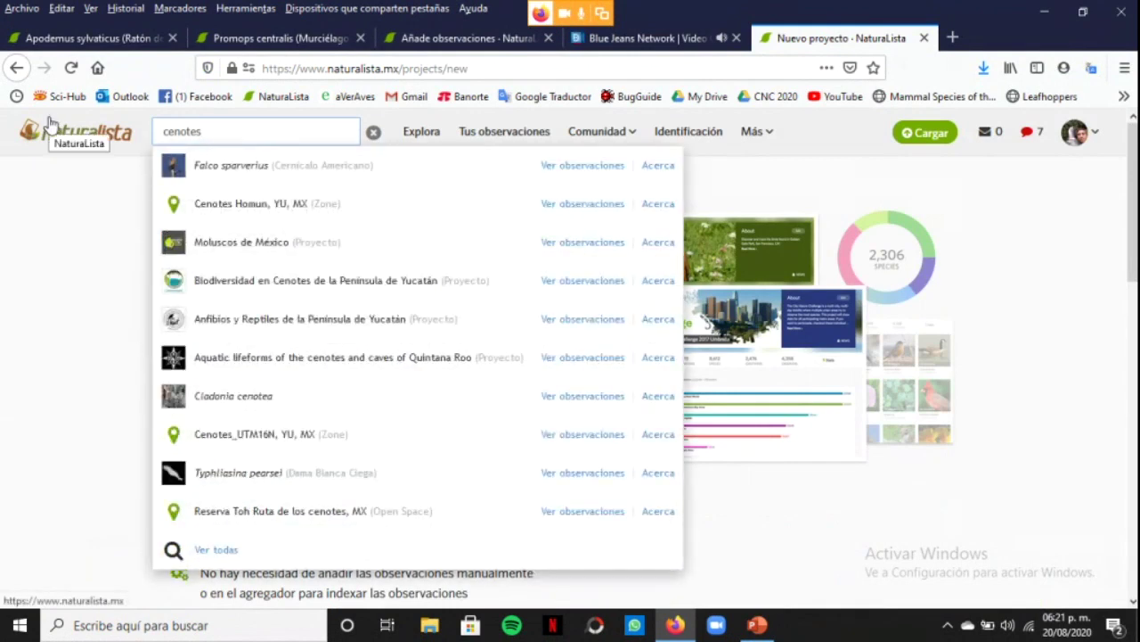
text(urba)
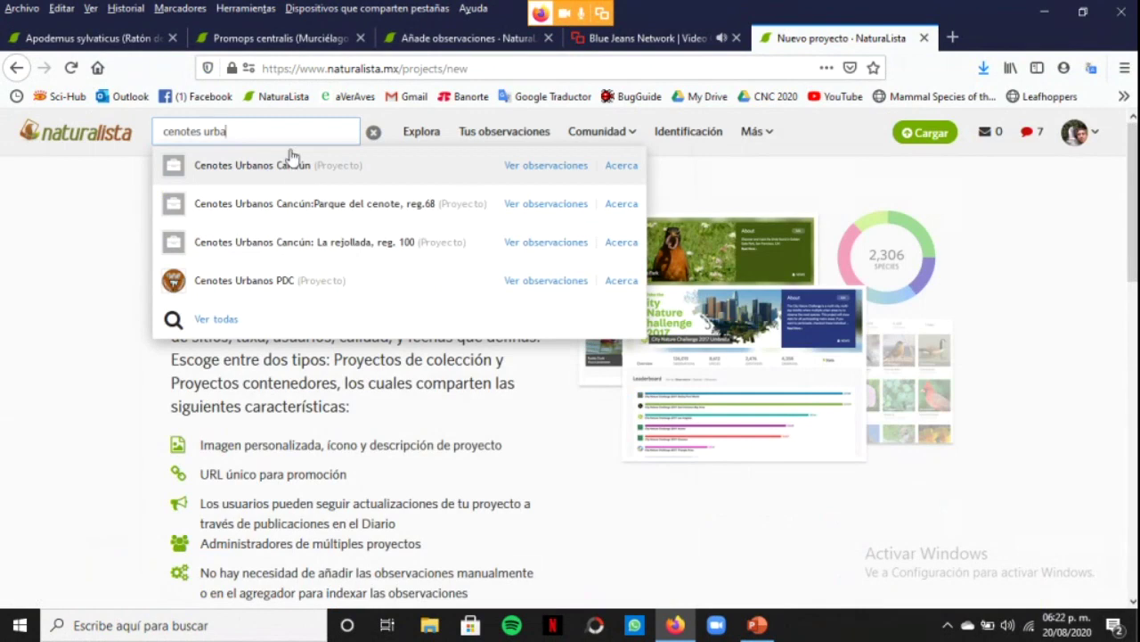
click(251, 280)
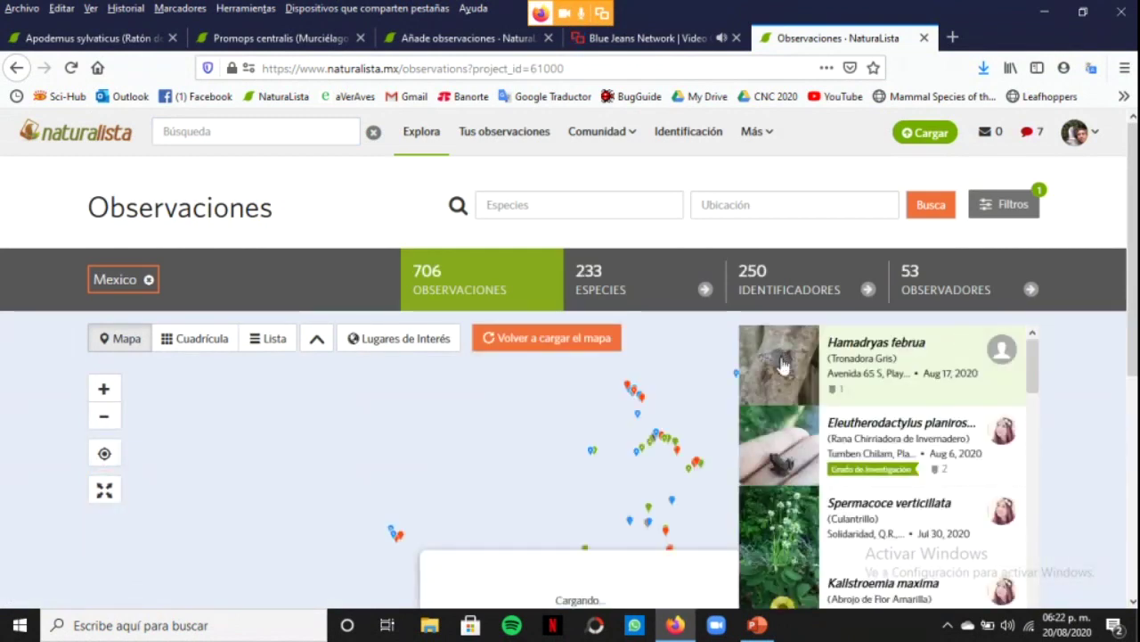
click(782, 364)
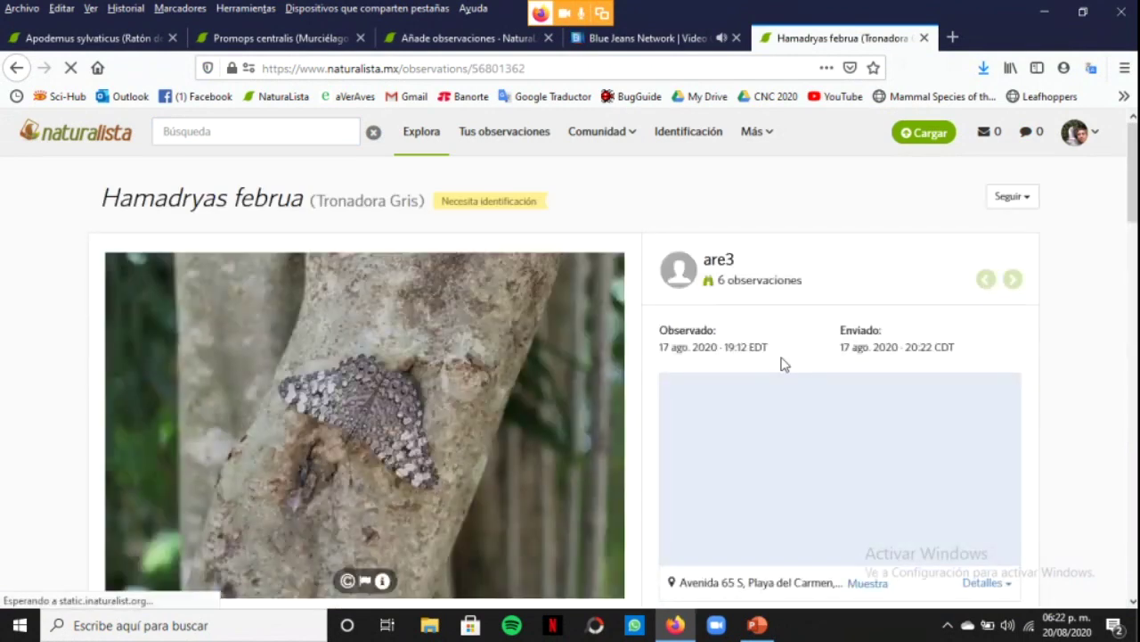
Scroll the Hamadryas februa observation, then go back twice through the observations list toward the new-project page
scroll(570, 356, down, 15)
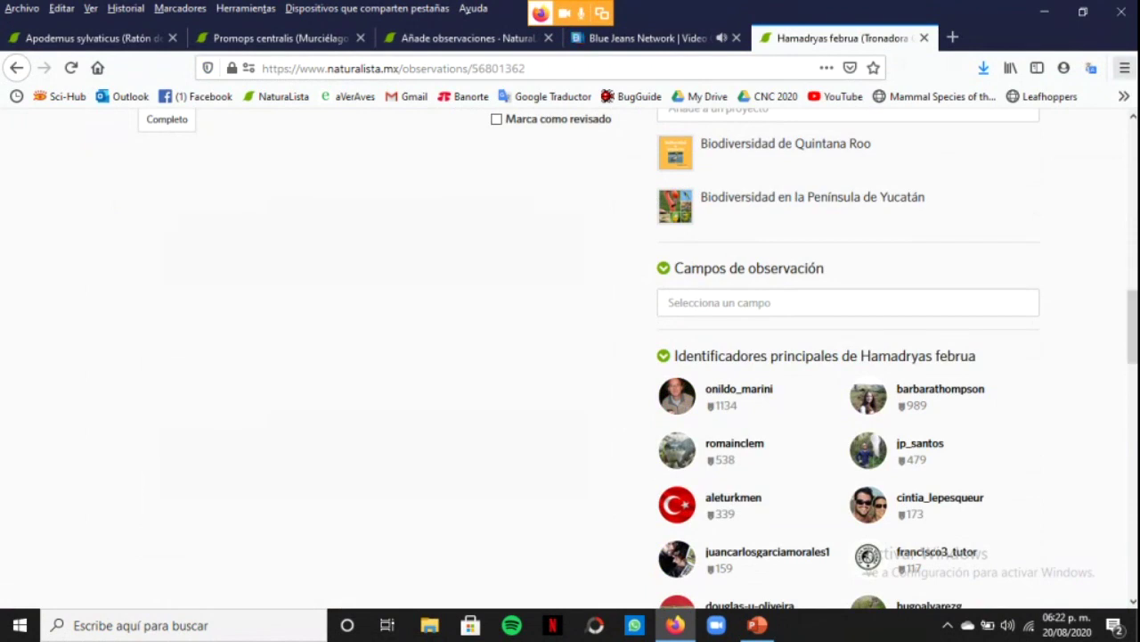
click(16, 70)
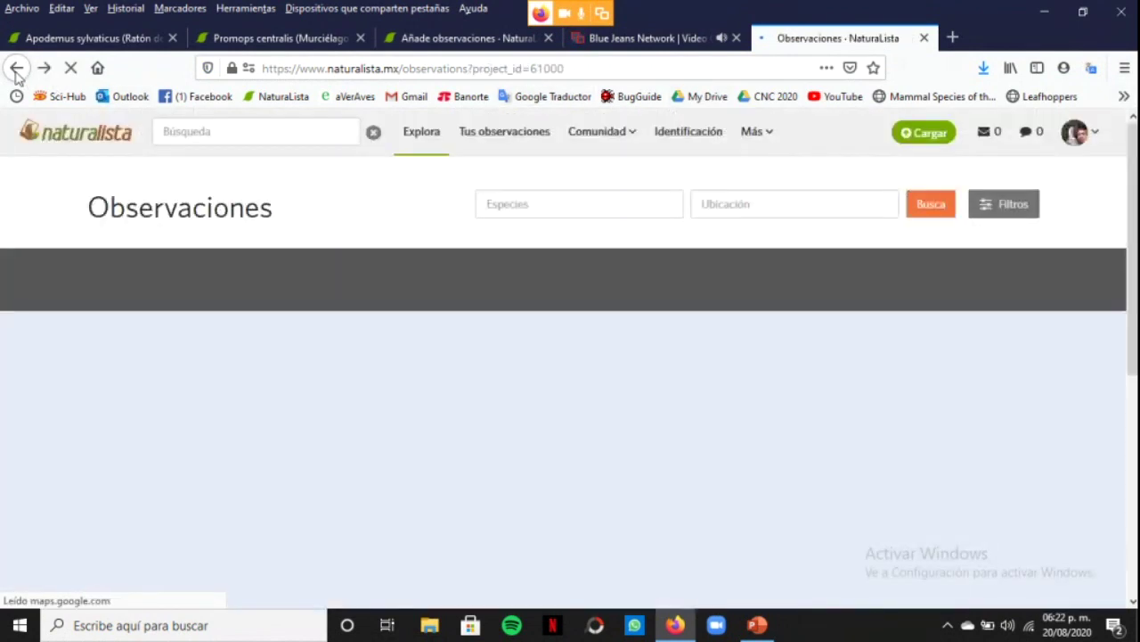
click(16, 70)
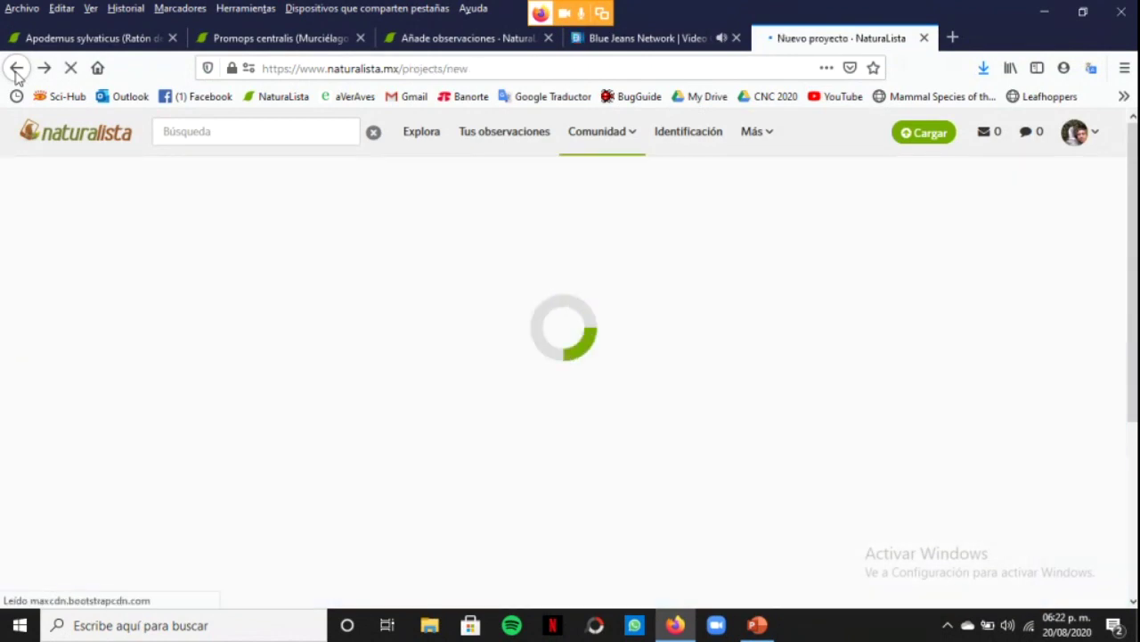
Return to Proyectos and search projects for 'cenotes urbanos', correcting the 'uranos' typo
click(16, 70)
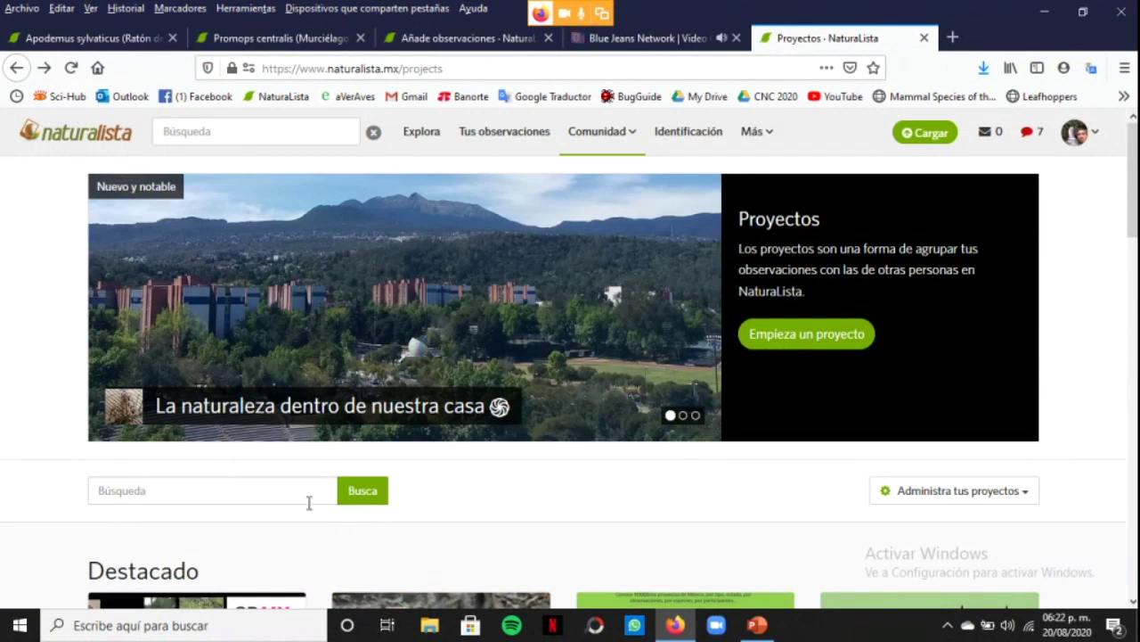
click(270, 491)
text(cenotes)
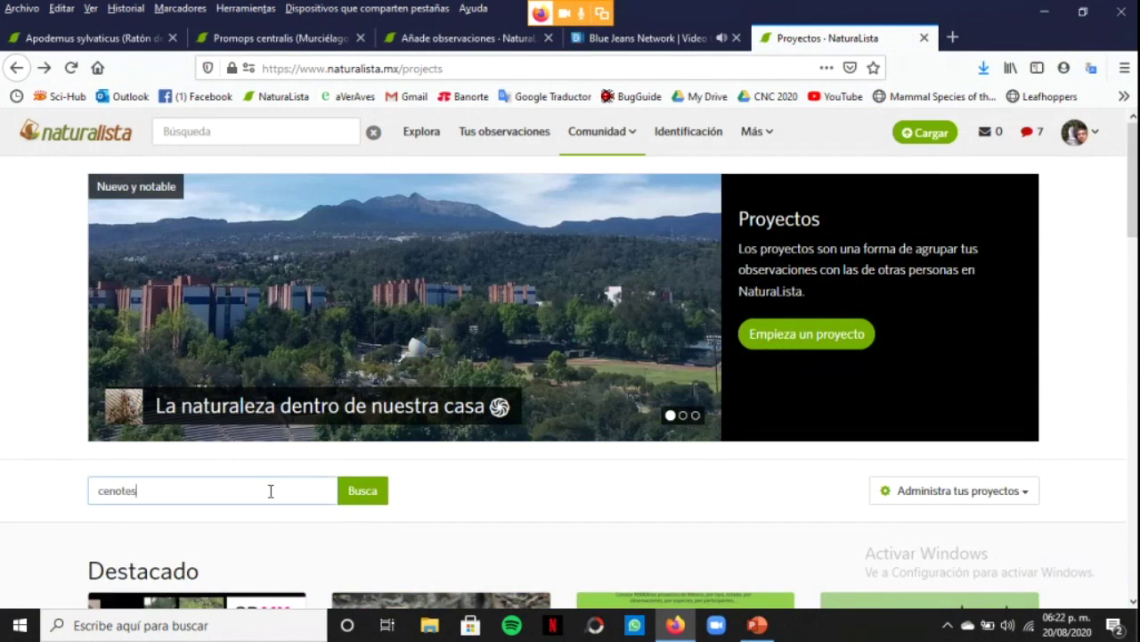
text( uranos)
key(BackSpace)
key(BackSpace)
key(BackSpace)
key(BackSpace)
text(banos)
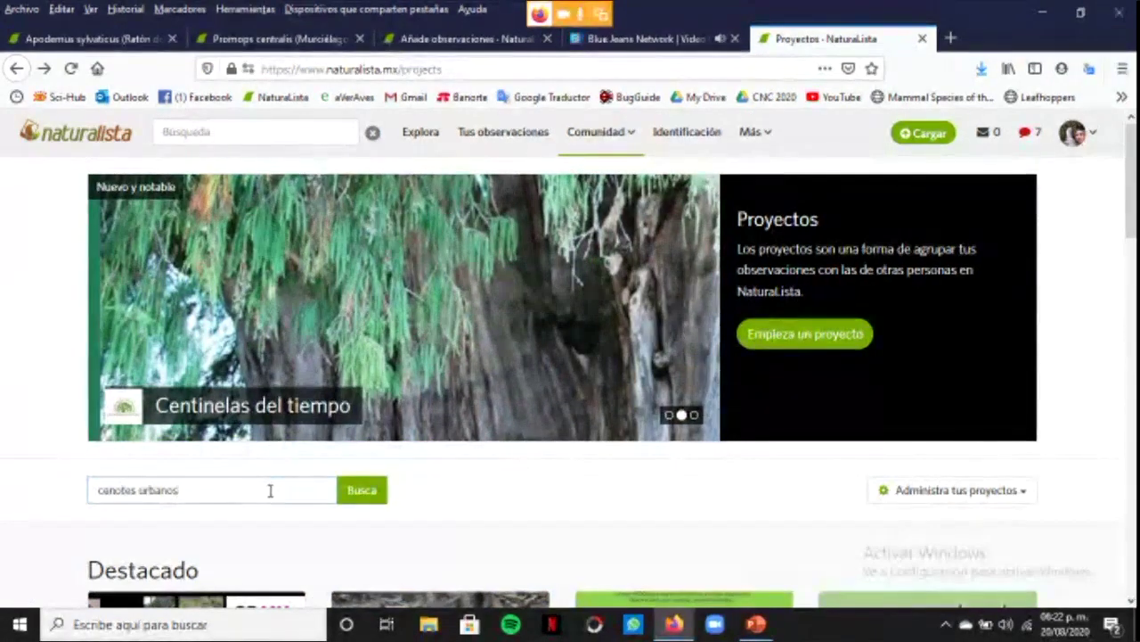
click(356, 491)
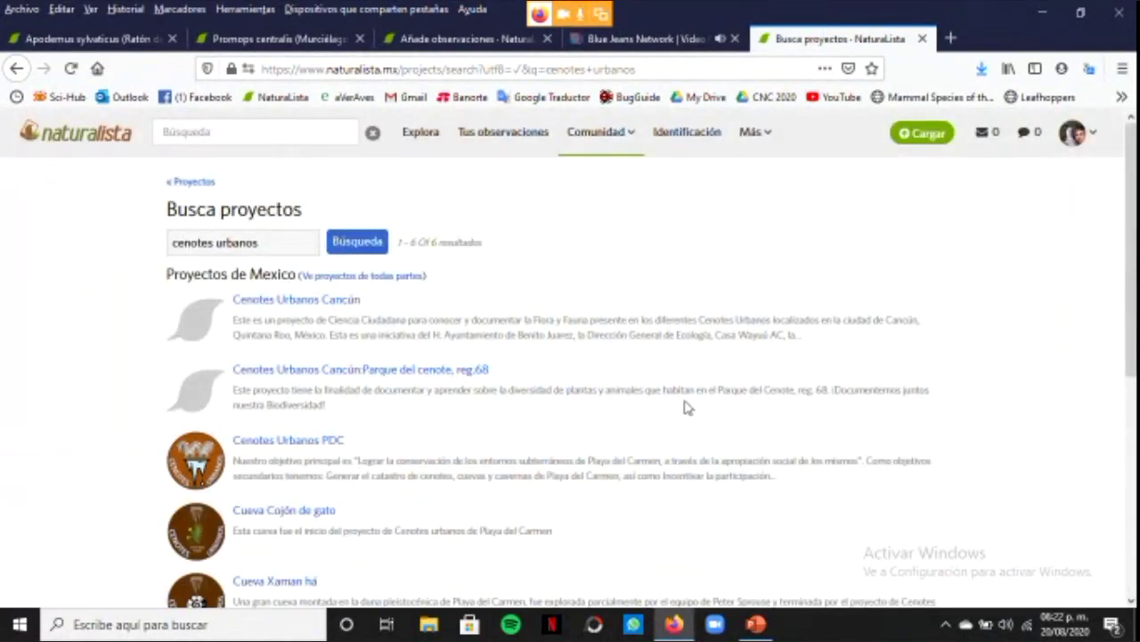
Open the Cenotes Urbanos PDC project and scroll to its Los más activos chart
click(281, 445)
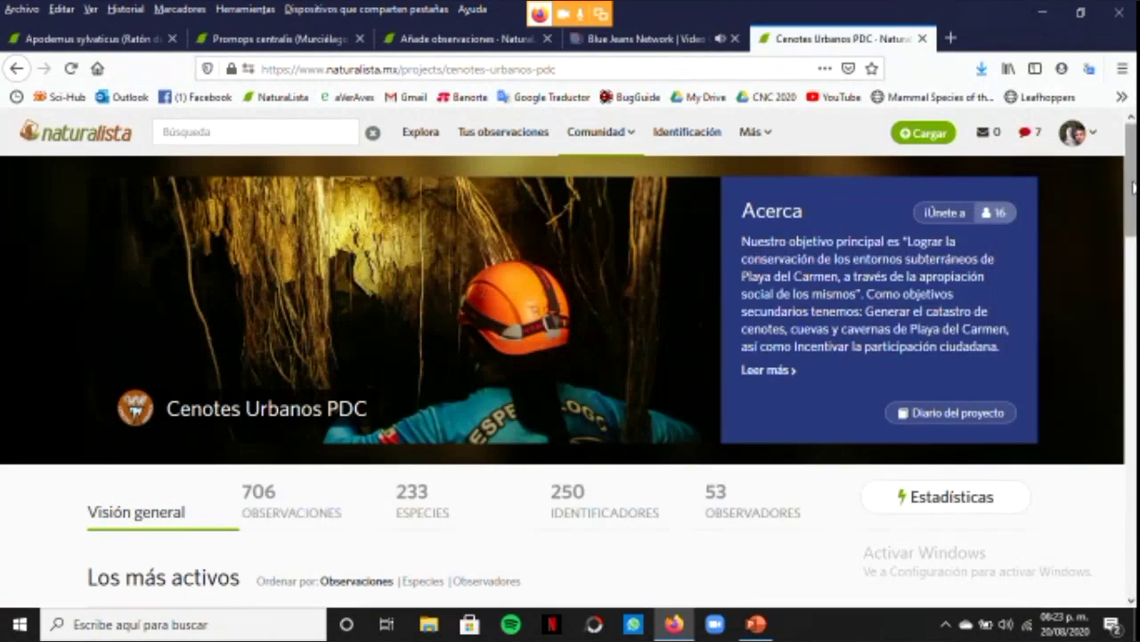
scroll(1133, 185, down, 3)
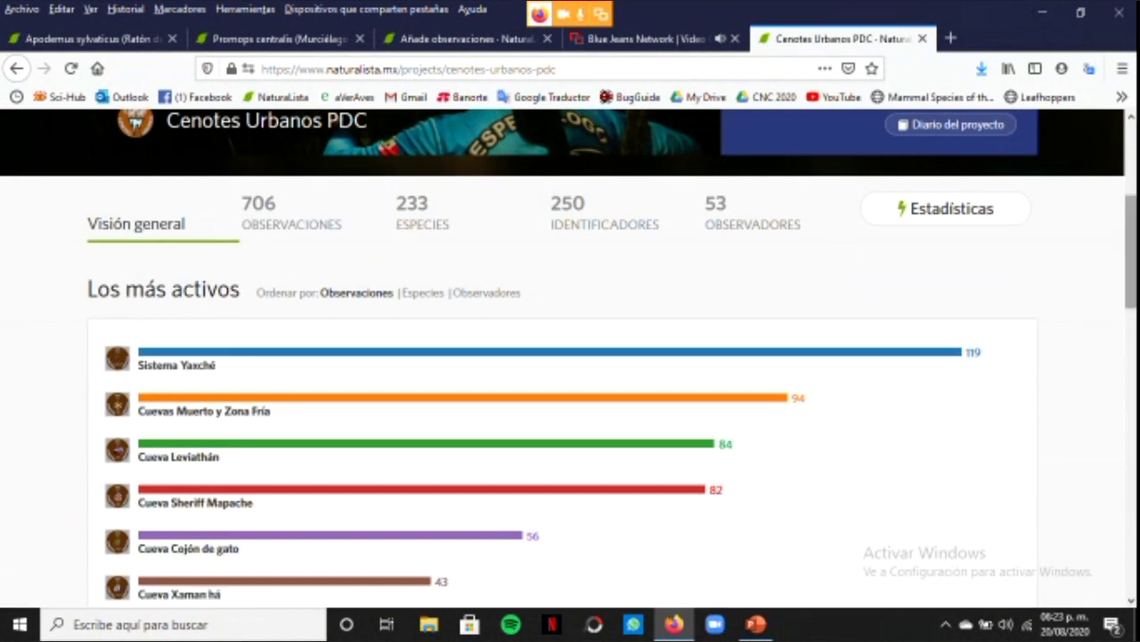
scroll(1131, 223, up, 3)
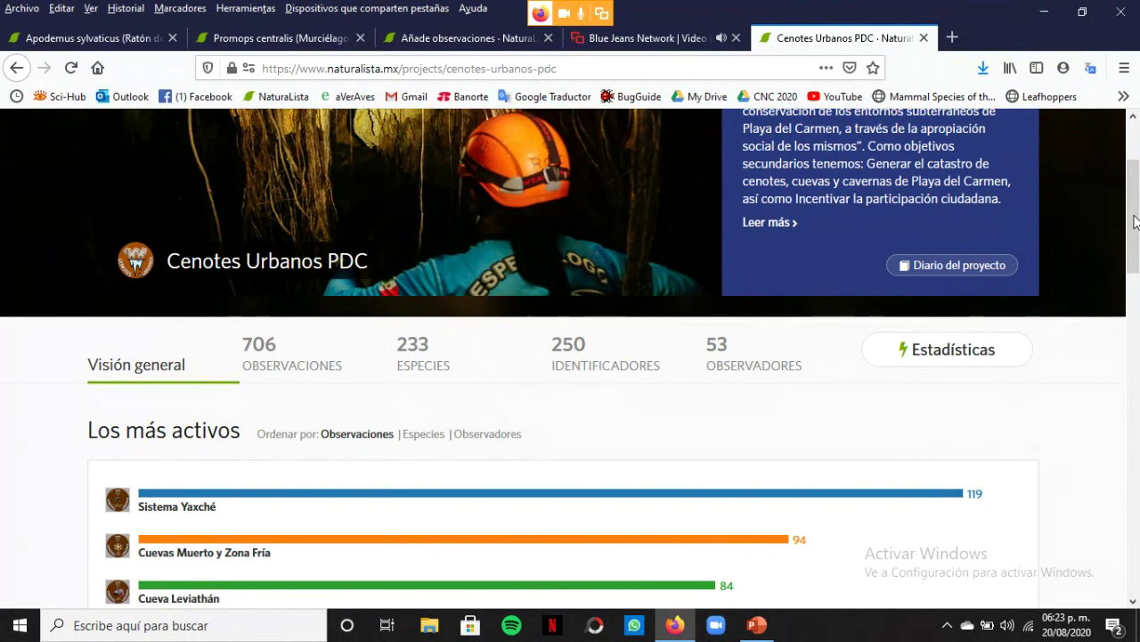
drag(1135, 222, 1135, 272)
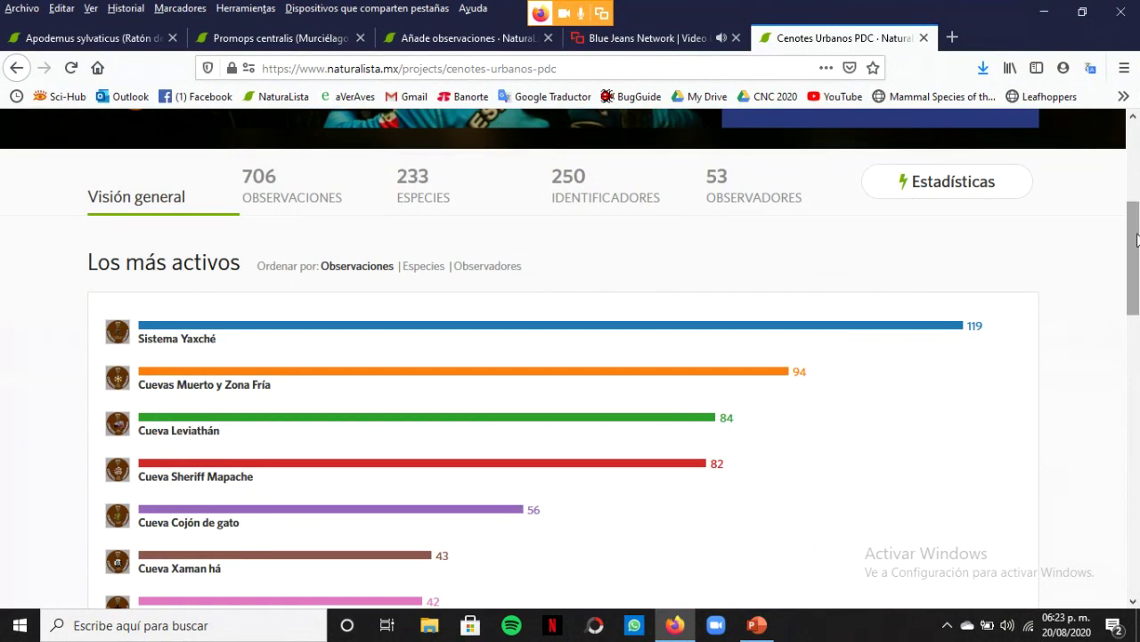
drag(1138, 236, 1136, 288)
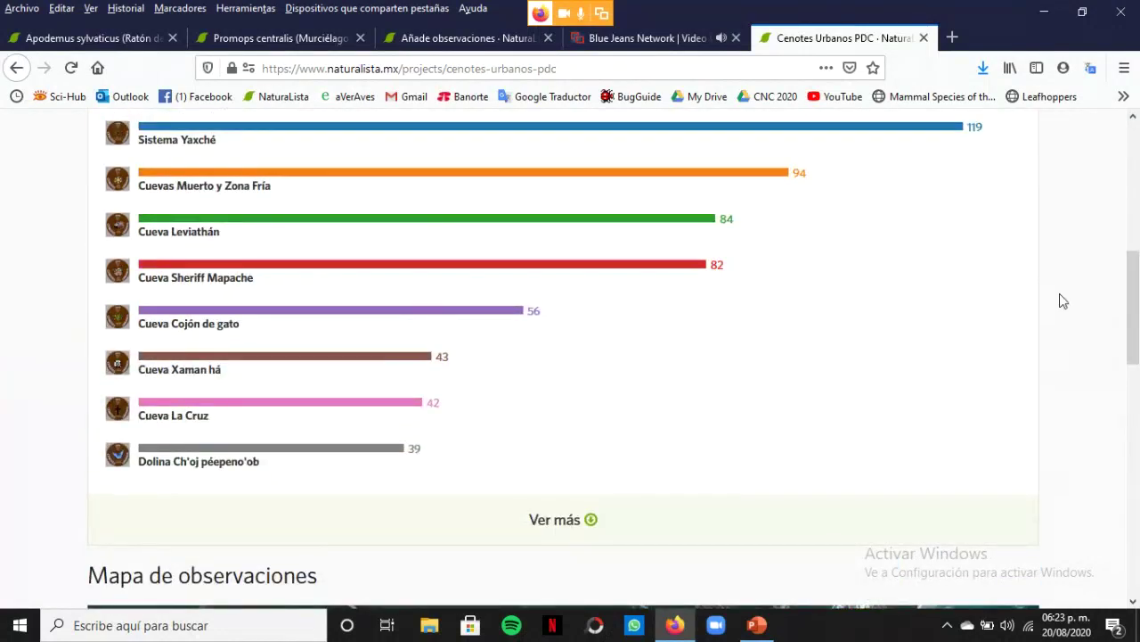
Expand the most-active list with Ver más and open the top entry, Sistema Yaxché
click(533, 521)
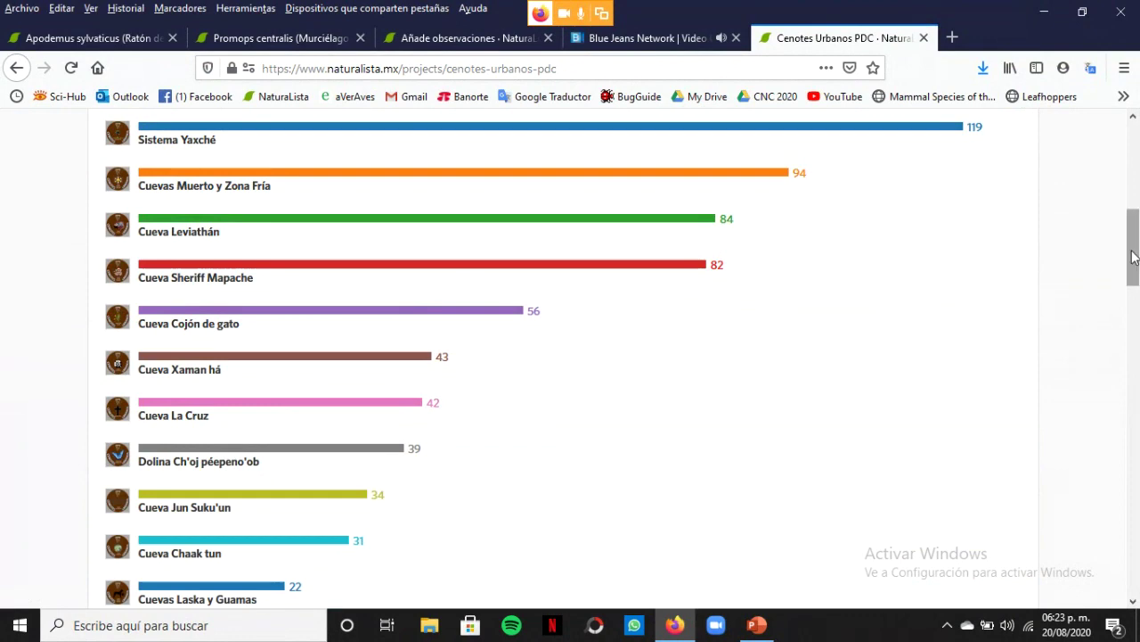
drag(1134, 258, 1136, 310)
scroll(834, 308, up, 5)
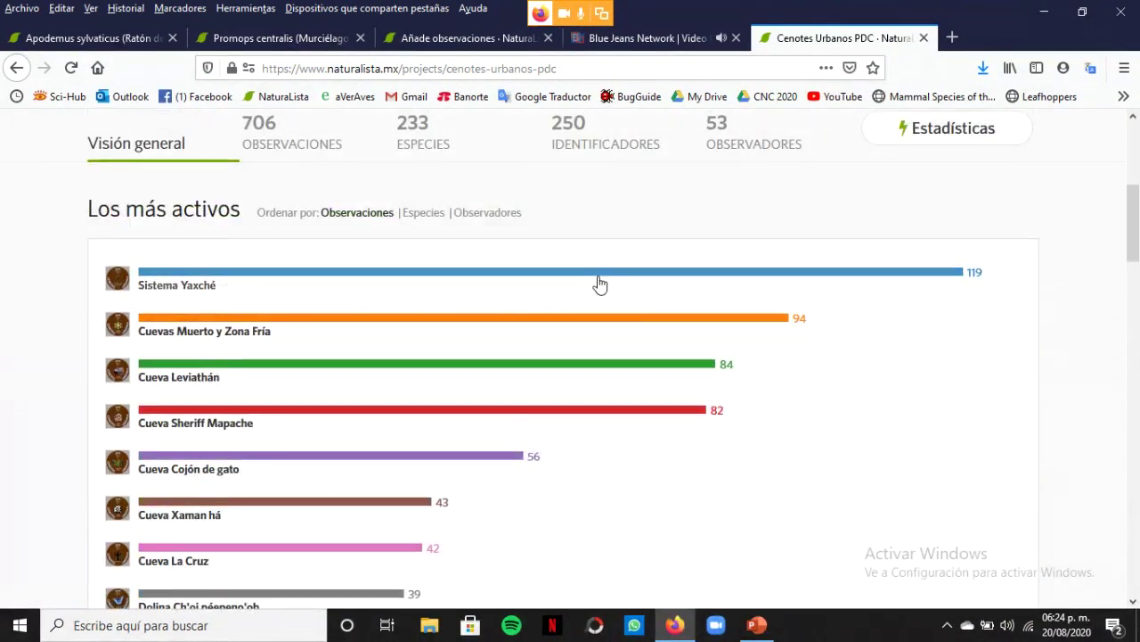
click(569, 273)
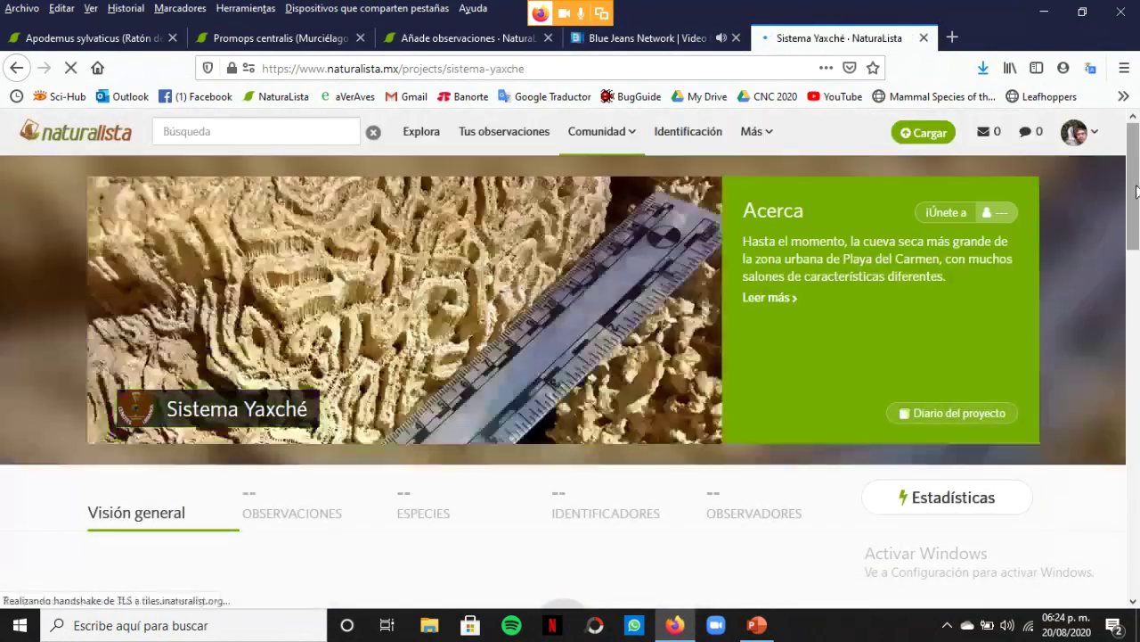
drag(1137, 196, 1137, 245)
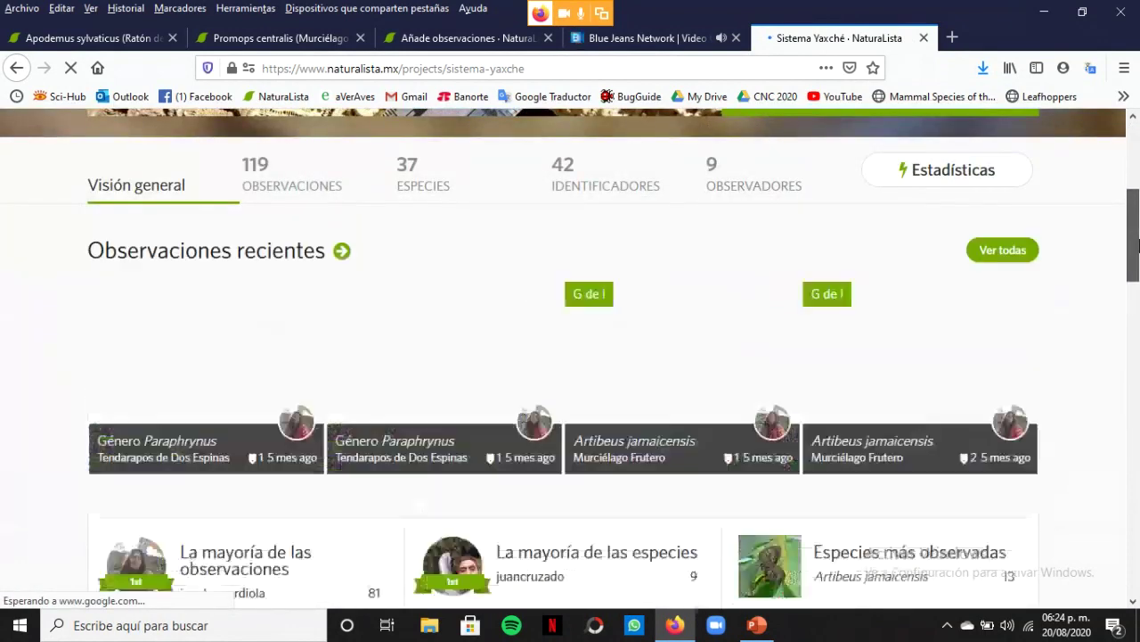
scroll(1137, 244, down, 1)
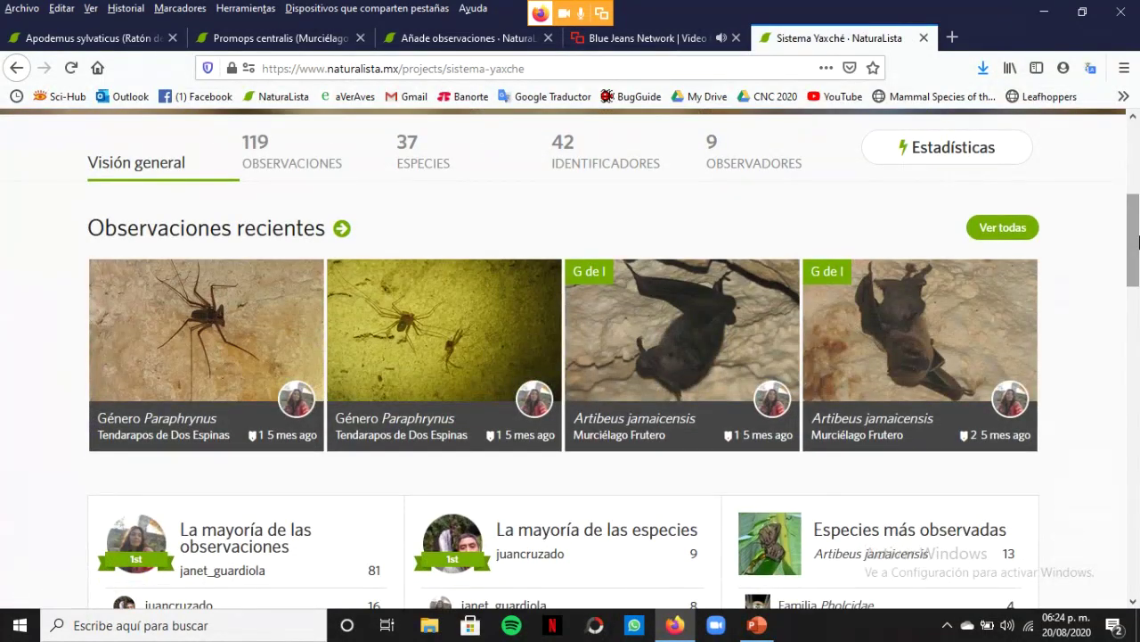
drag(1138, 242, 1134, 255)
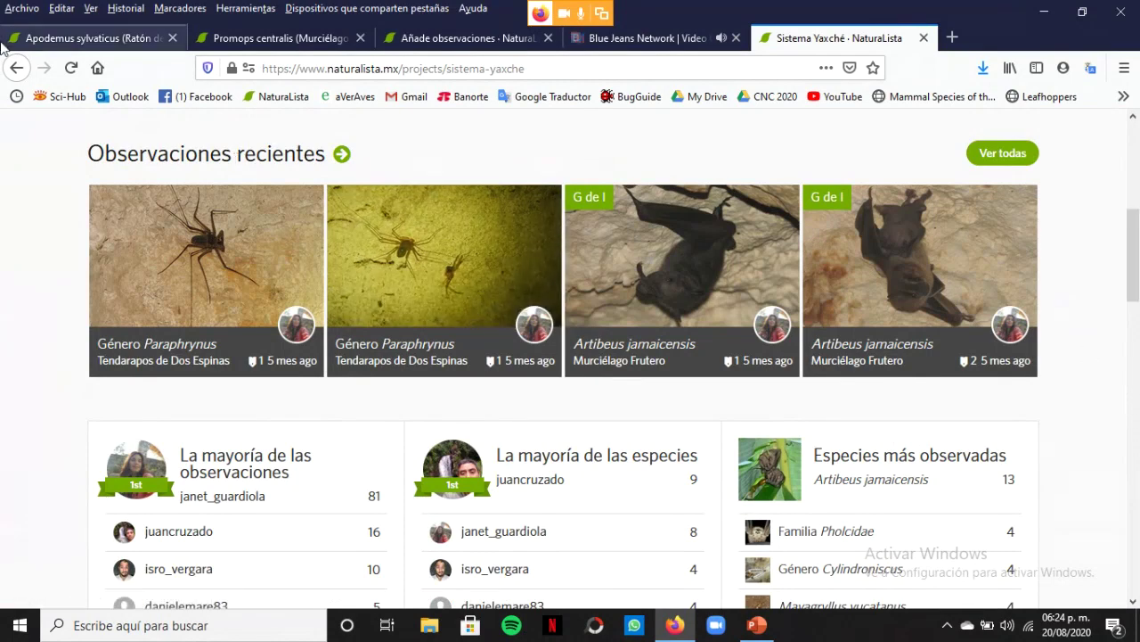
click(18, 69)
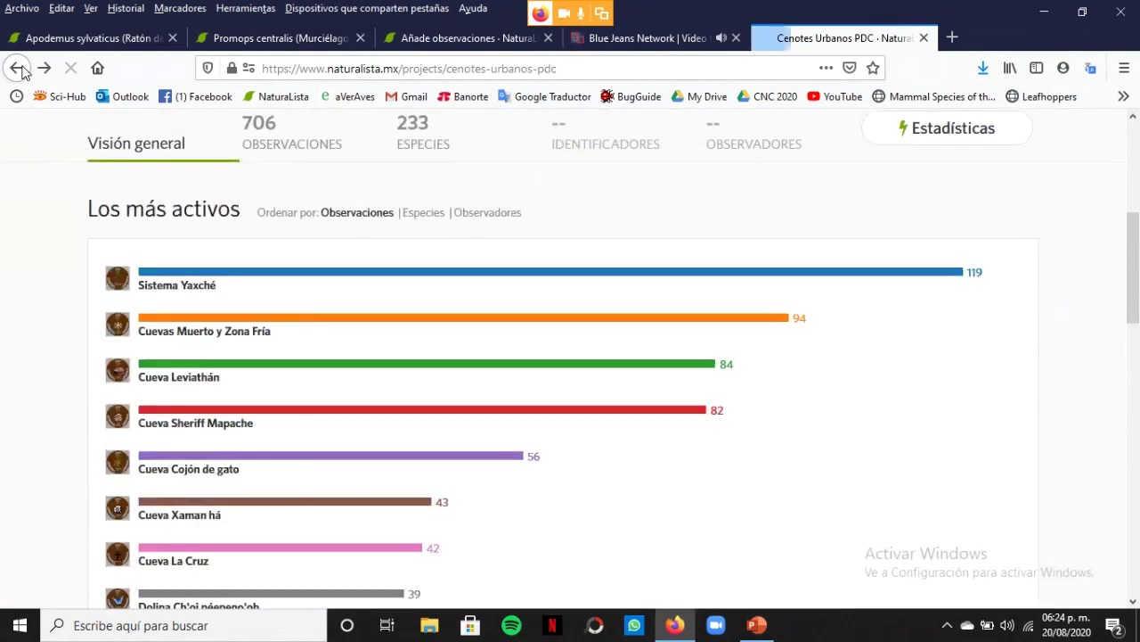
Go back through the search results to Proyectos and choose Empieza un proyecto
click(18, 69)
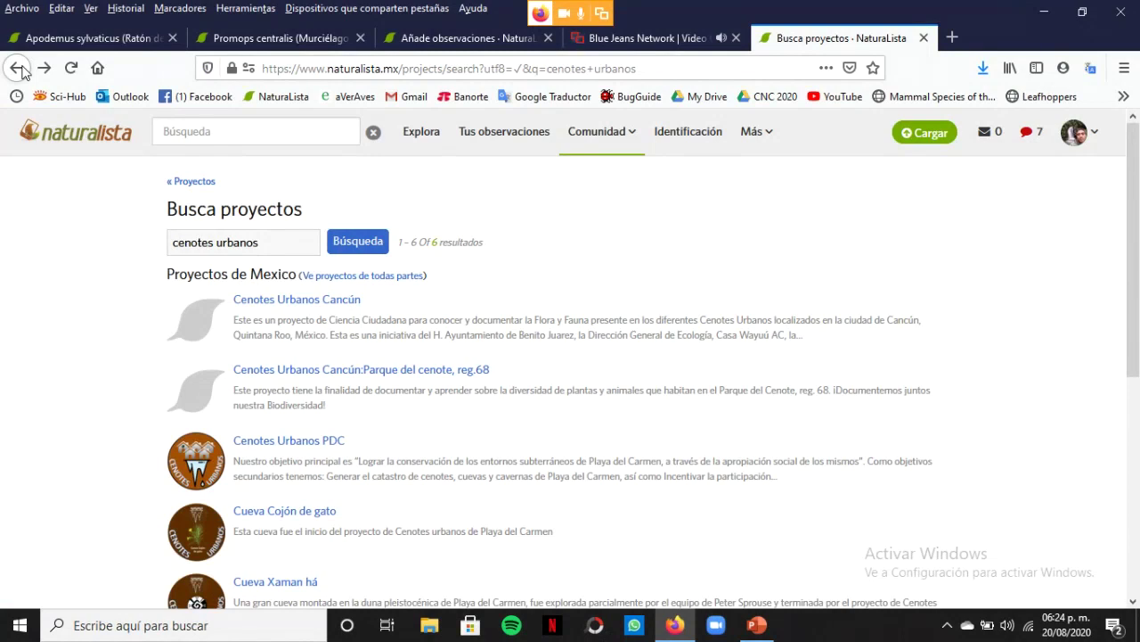
click(18, 69)
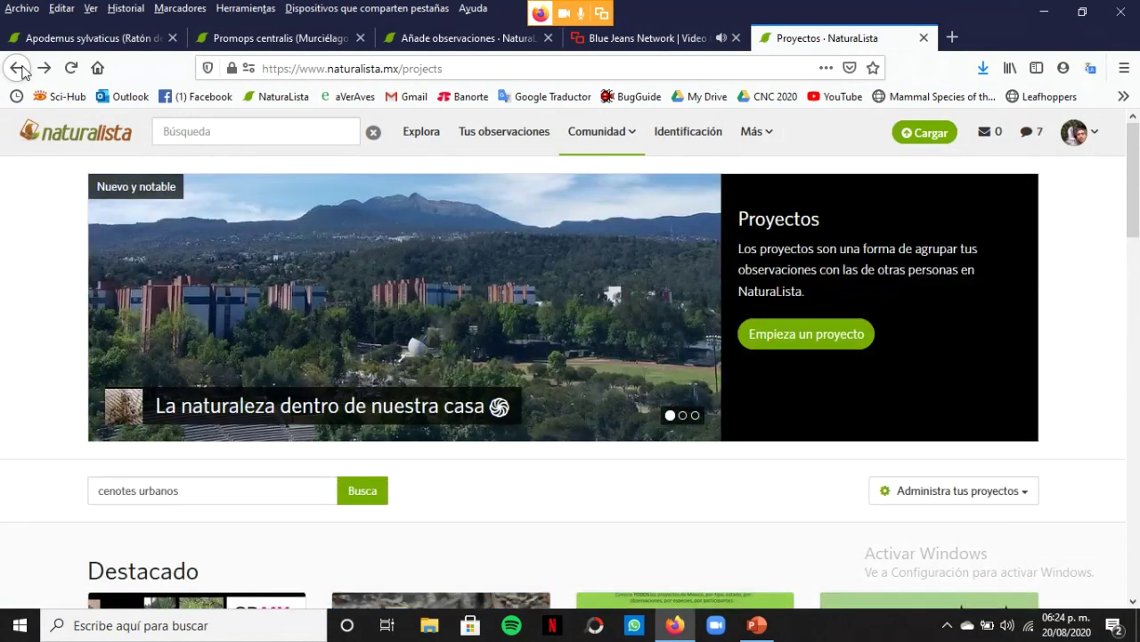
click(804, 346)
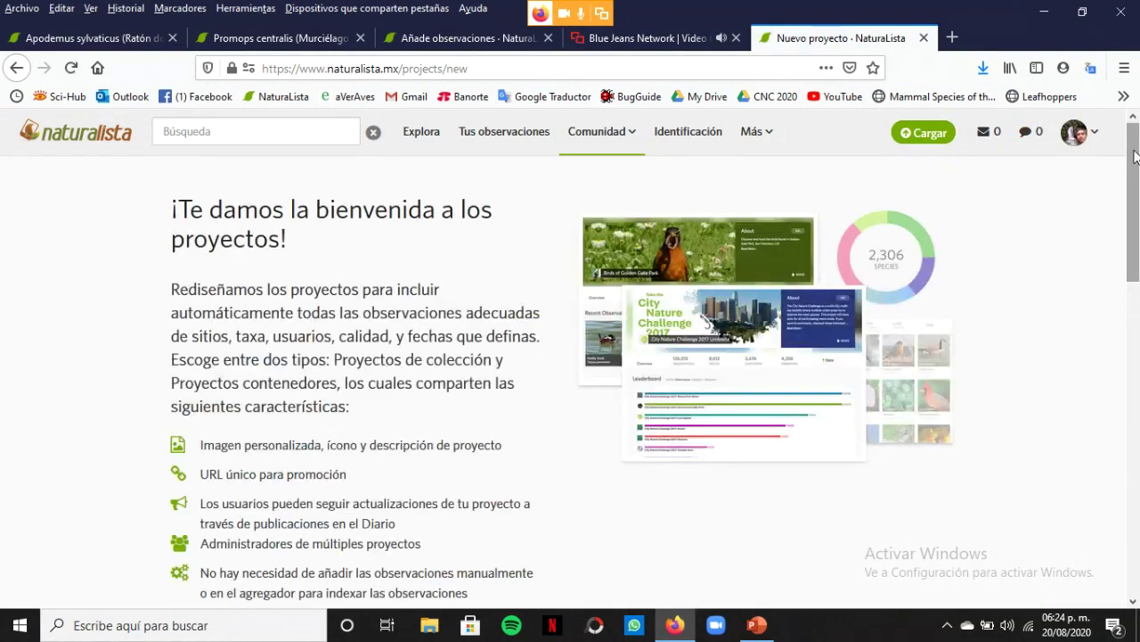
Choose a collection project, select the Nombre del proyecto field, and scroll down the form
scroll(1139, 321, down, 5)
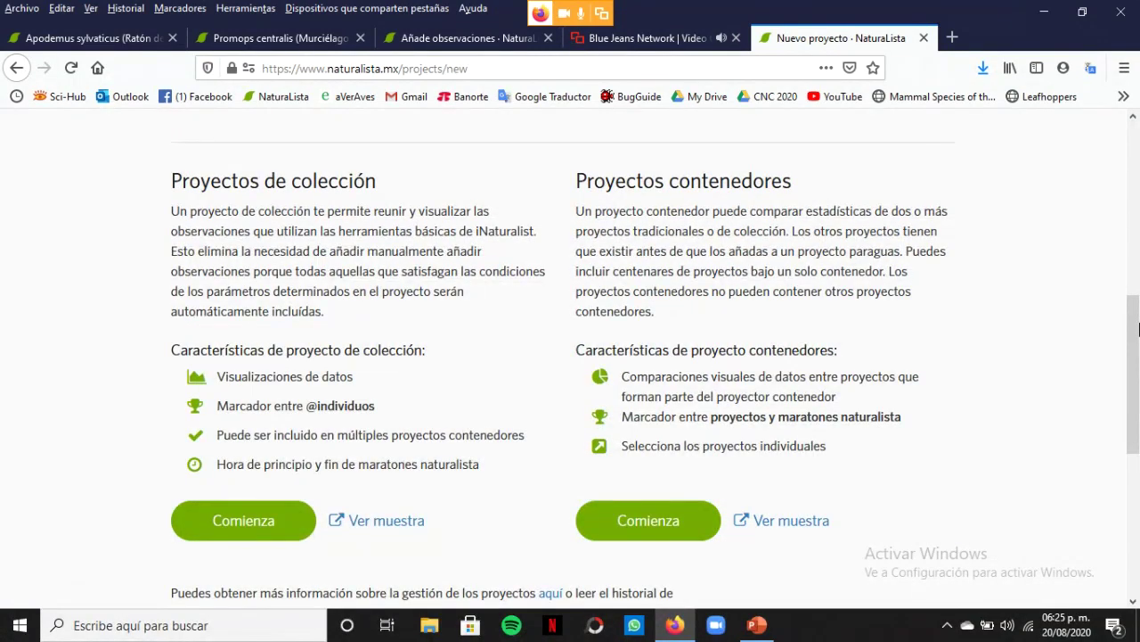
click(253, 526)
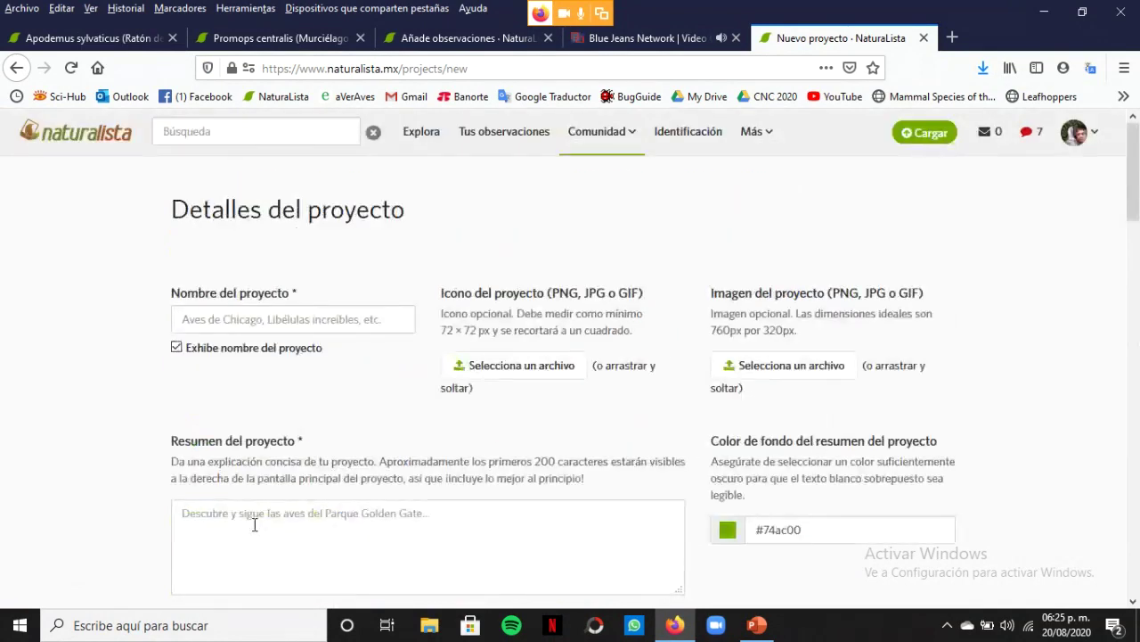
click(252, 318)
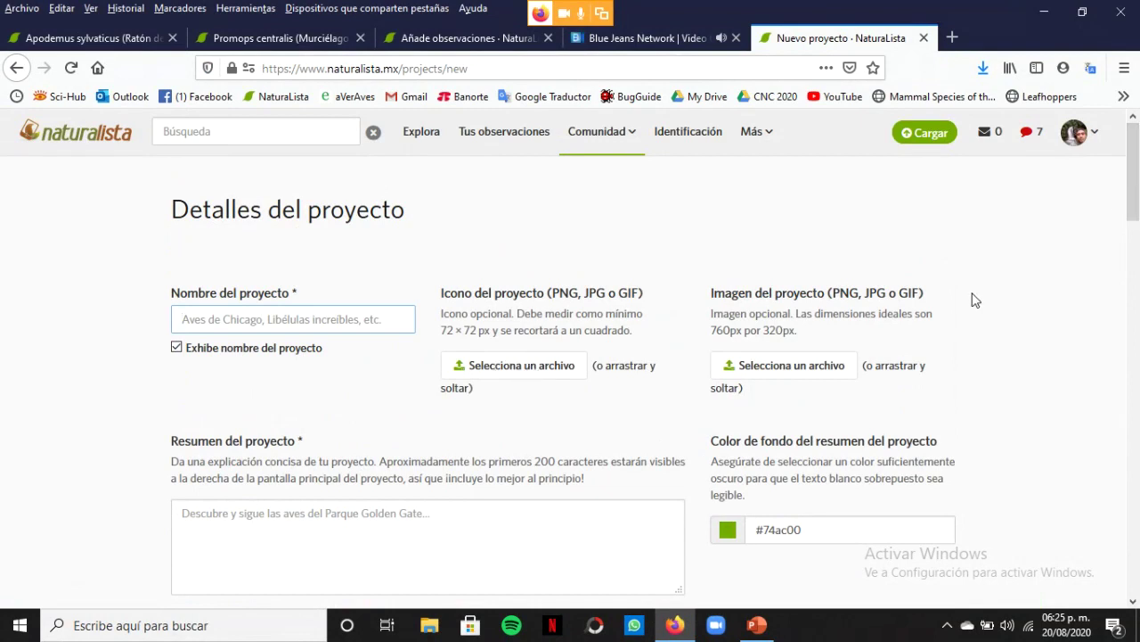
drag(1138, 174, 1138, 207)
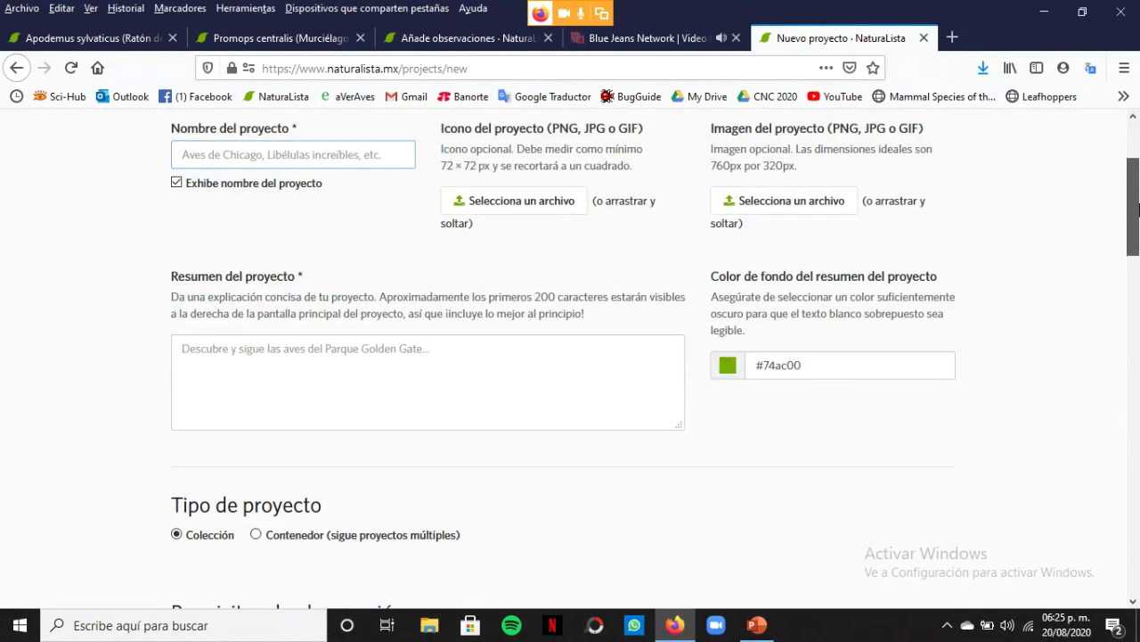
drag(1138, 208, 1138, 265)
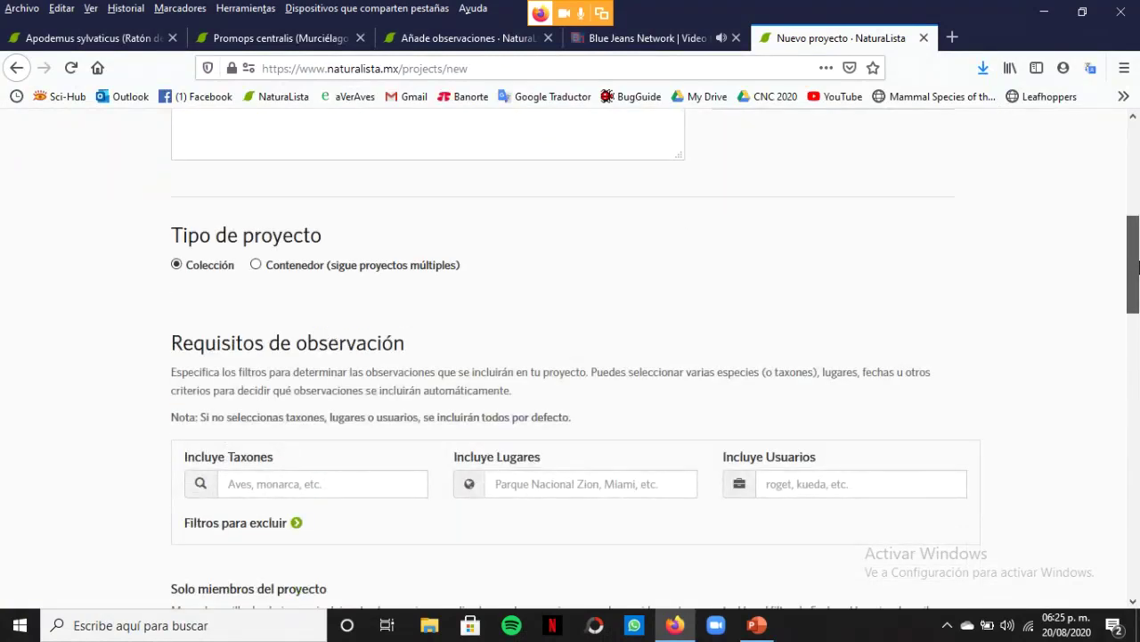
drag(1137, 265, 1138, 284)
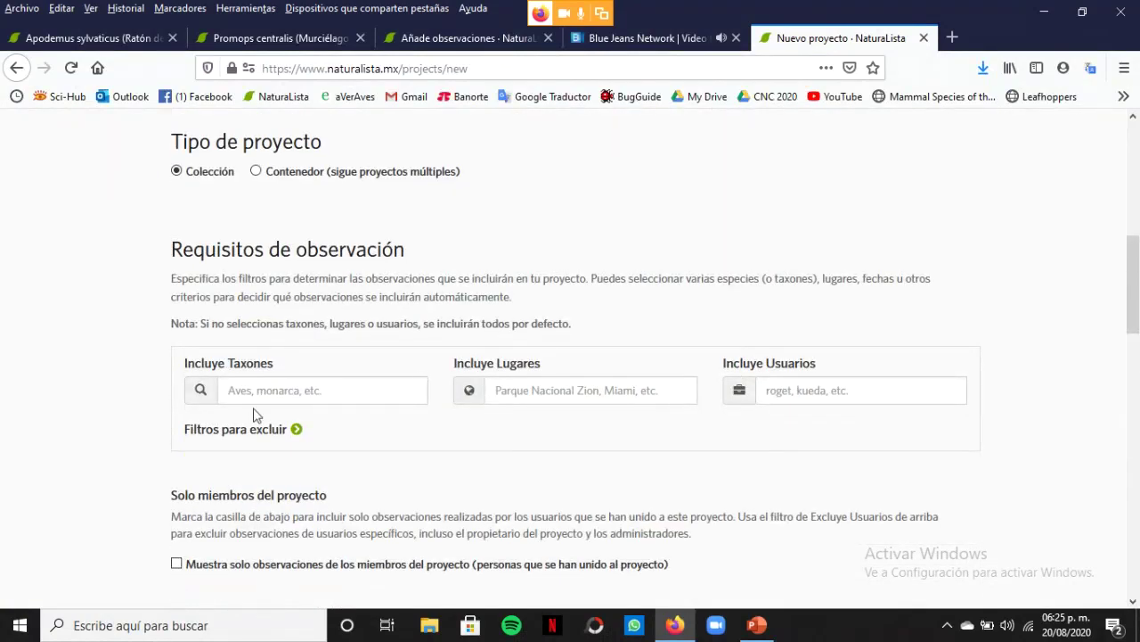
Add class Mammalia and the place Yucatán, MX as observation requirements
click(300, 388)
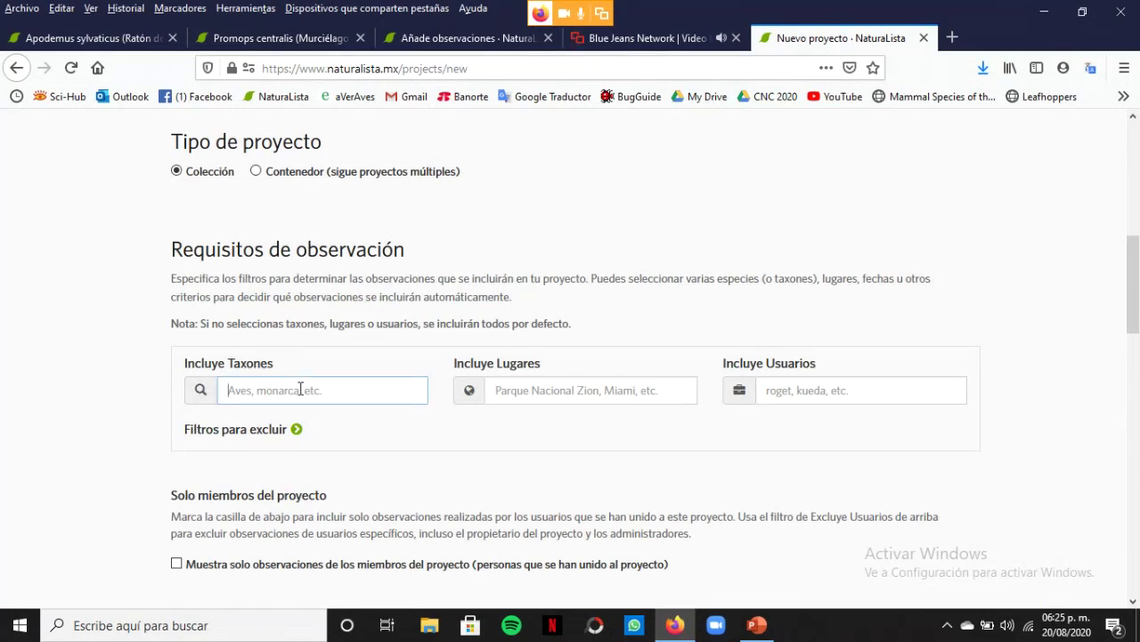
text(mamifero)
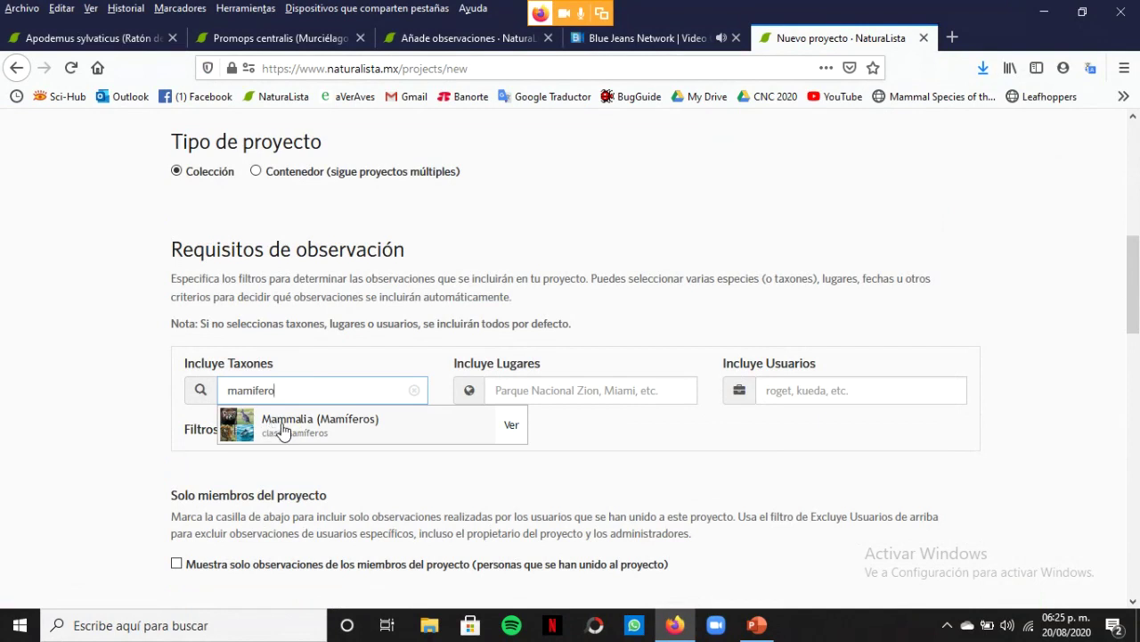
click(283, 430)
click(594, 389)
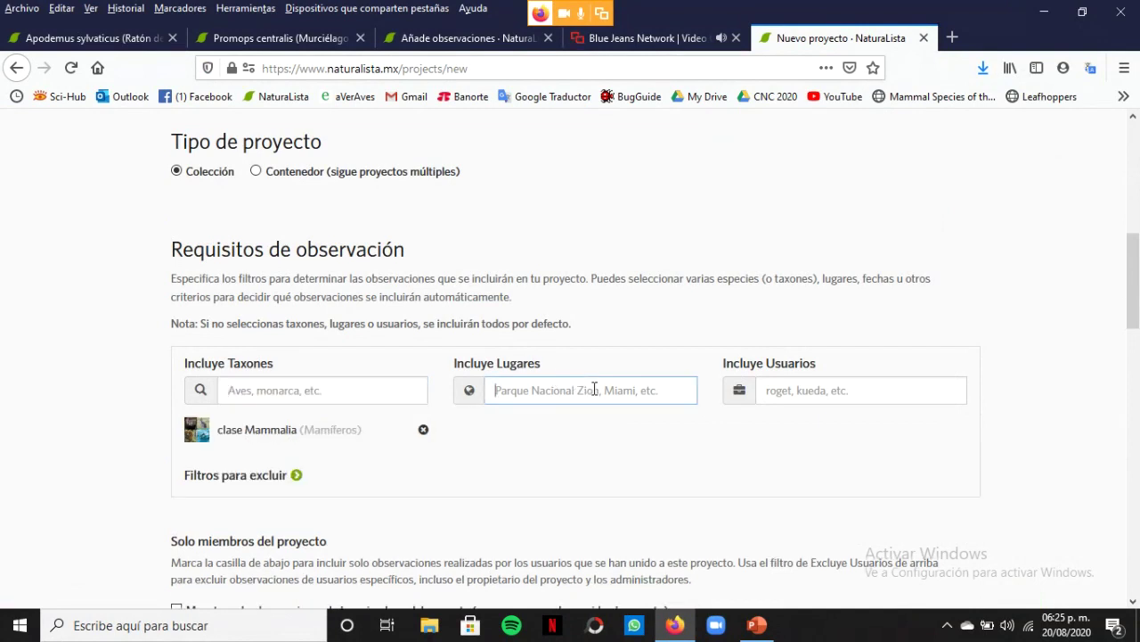
text(yucatan)
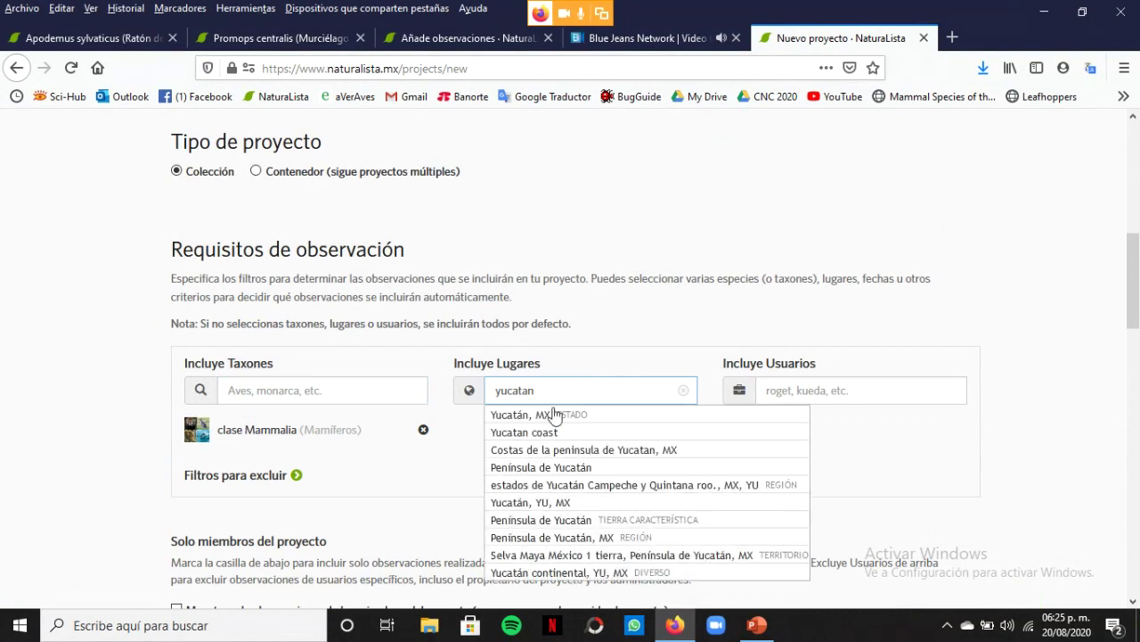
click(522, 413)
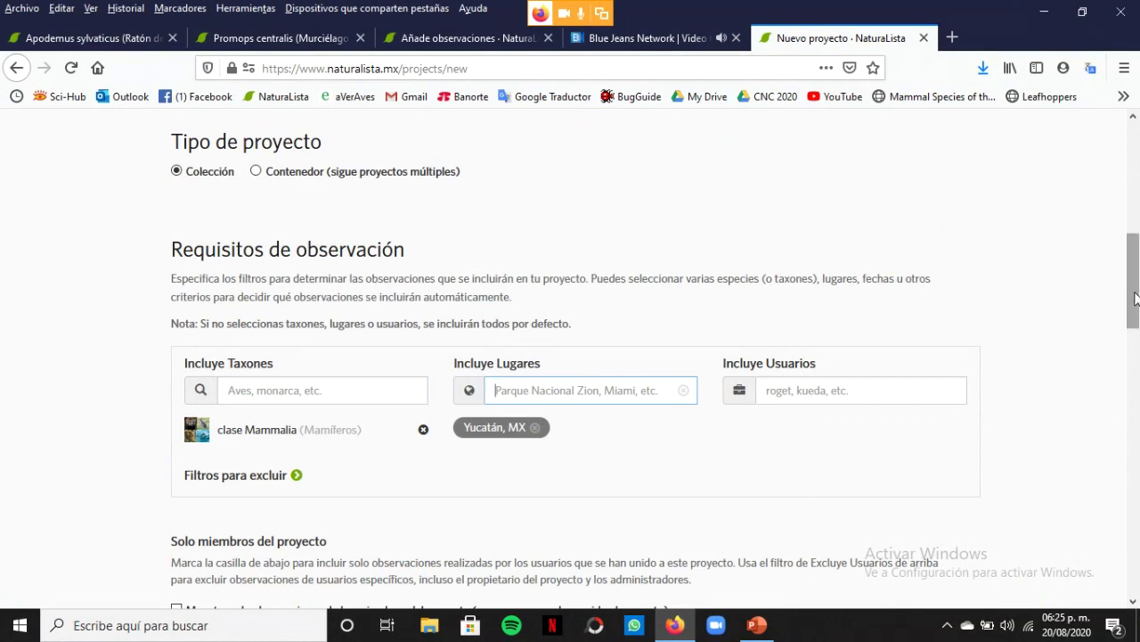
drag(1135, 298, 1135, 187)
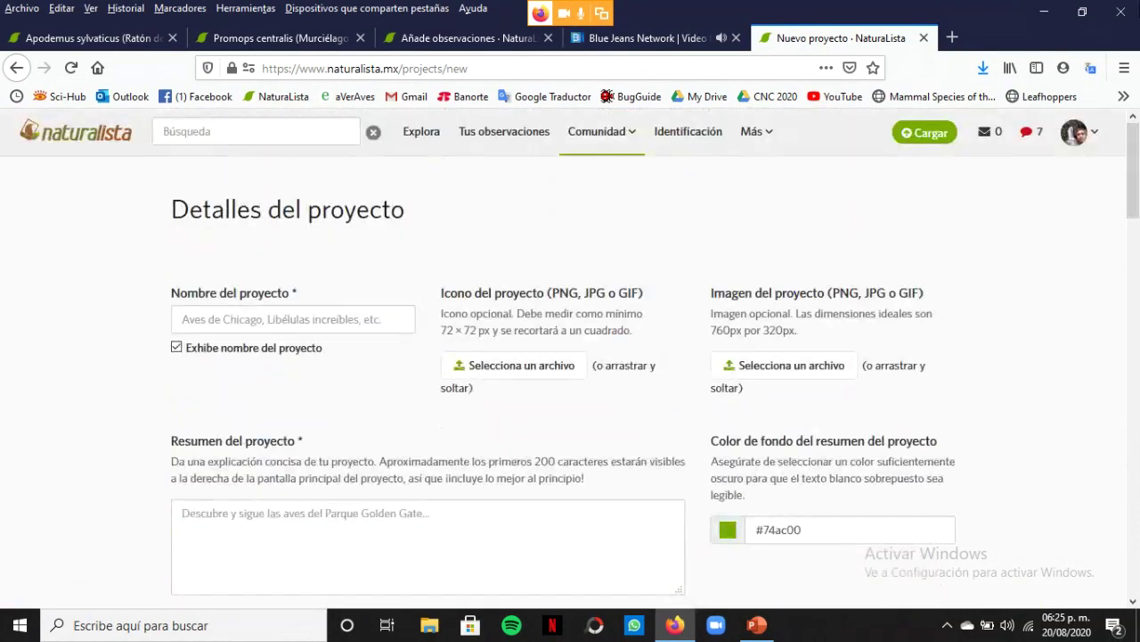
Name the project 'Mamíferos de Yuactán' and scroll down to Requisitos de observación
click(290, 318)
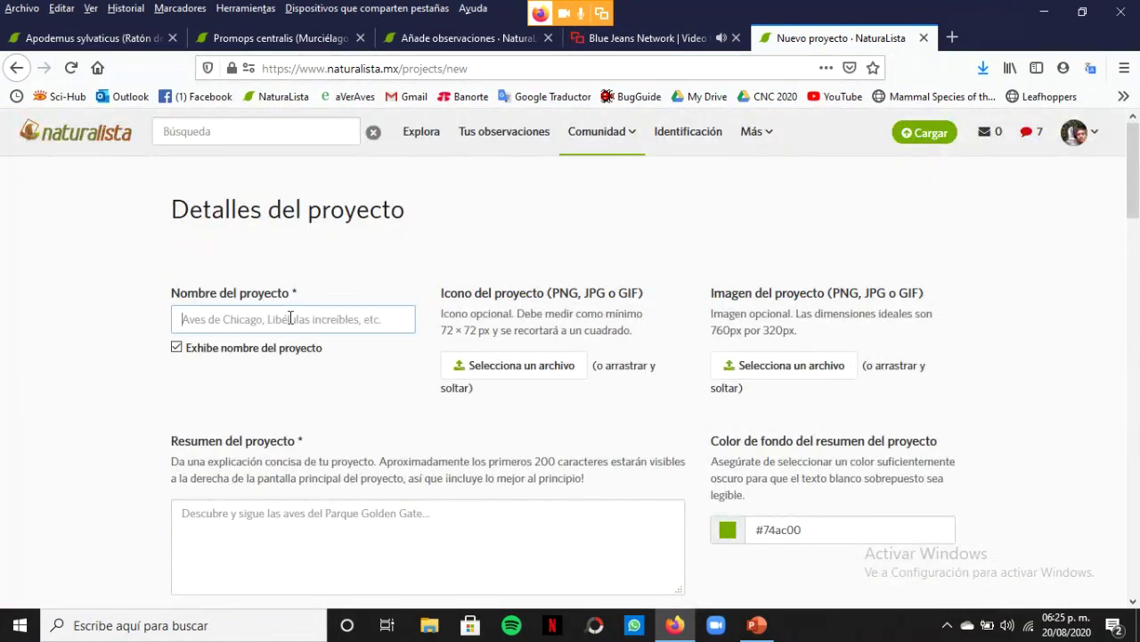
text(Mam)
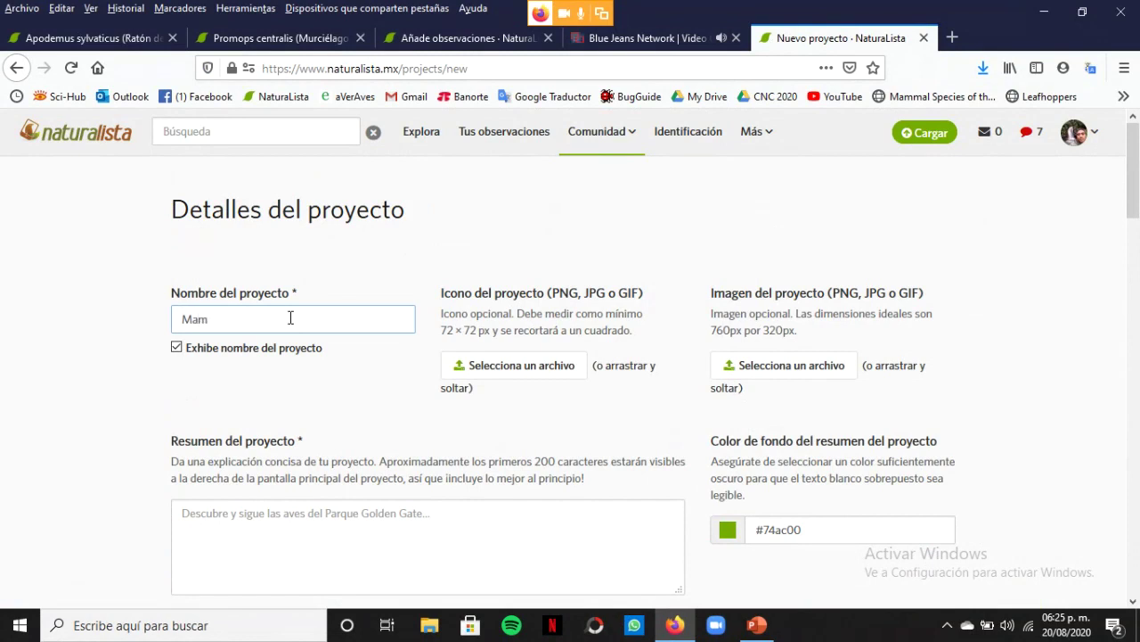
text(íferos de Yuactán)
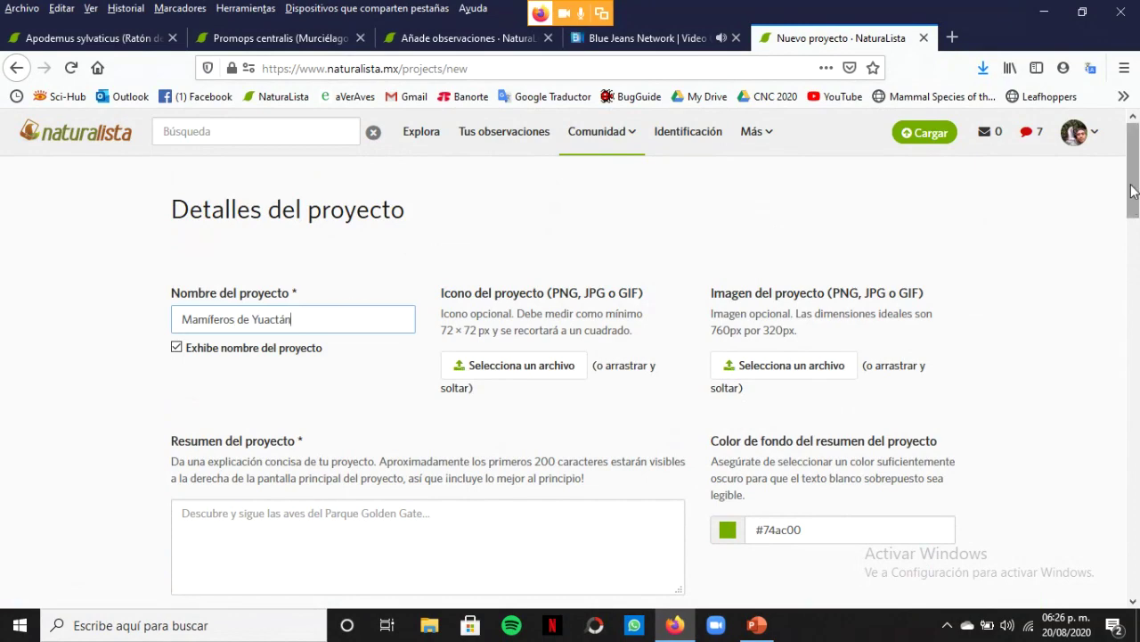
drag(1132, 191, 1134, 293)
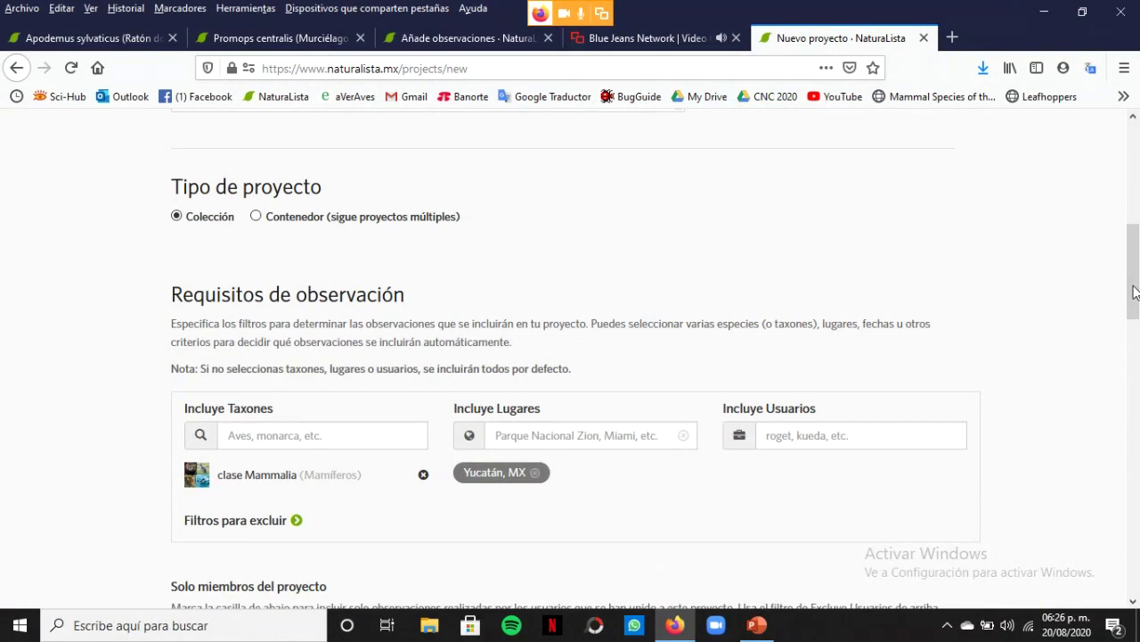
Scroll past Calidad de datos and Fecha de observación, leaving defaults, to the Administrador(es) section
drag(1134, 292, 1138, 314)
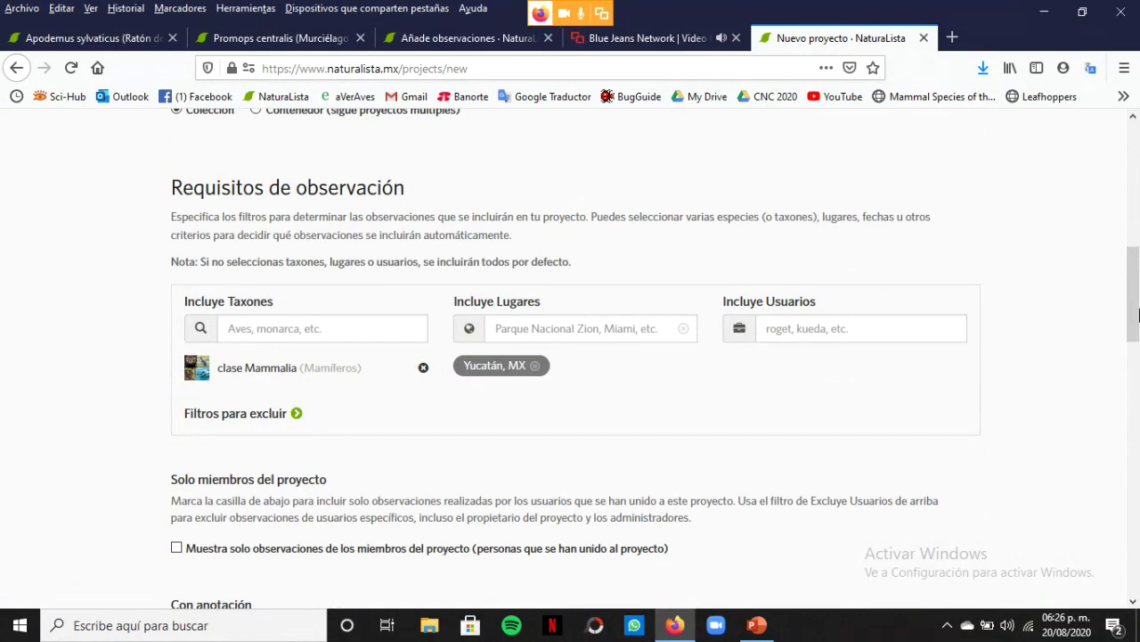
drag(1138, 313, 1138, 397)
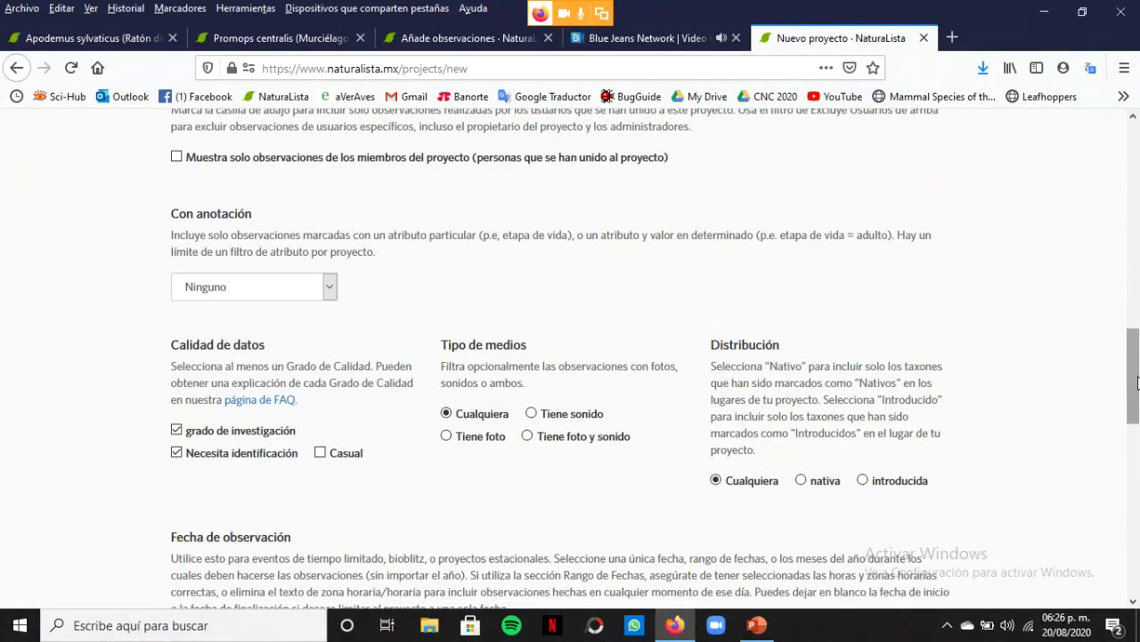
drag(1138, 381, 1138, 453)
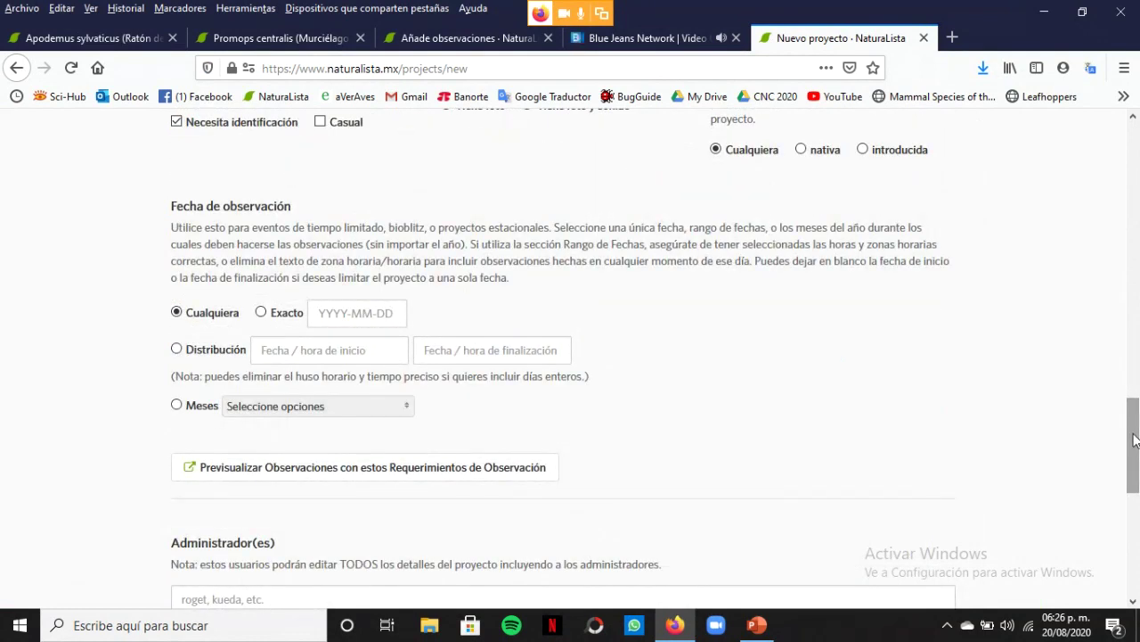
drag(1134, 439, 1136, 493)
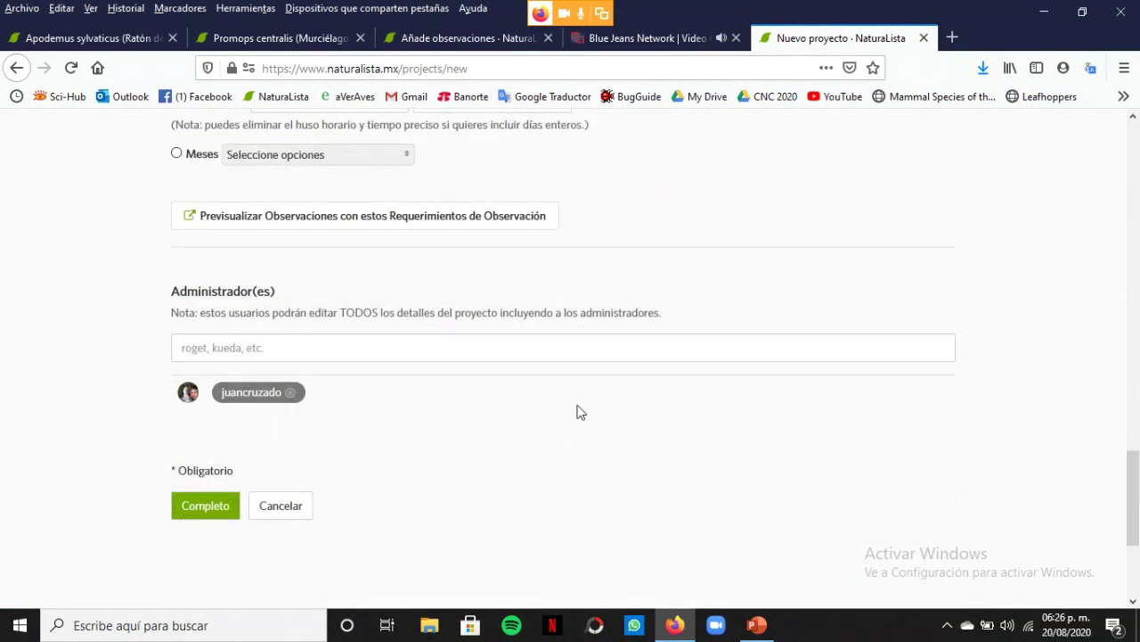
Begin searching for another administrator's user name, clear it, and return to the form's top
click(290, 354)
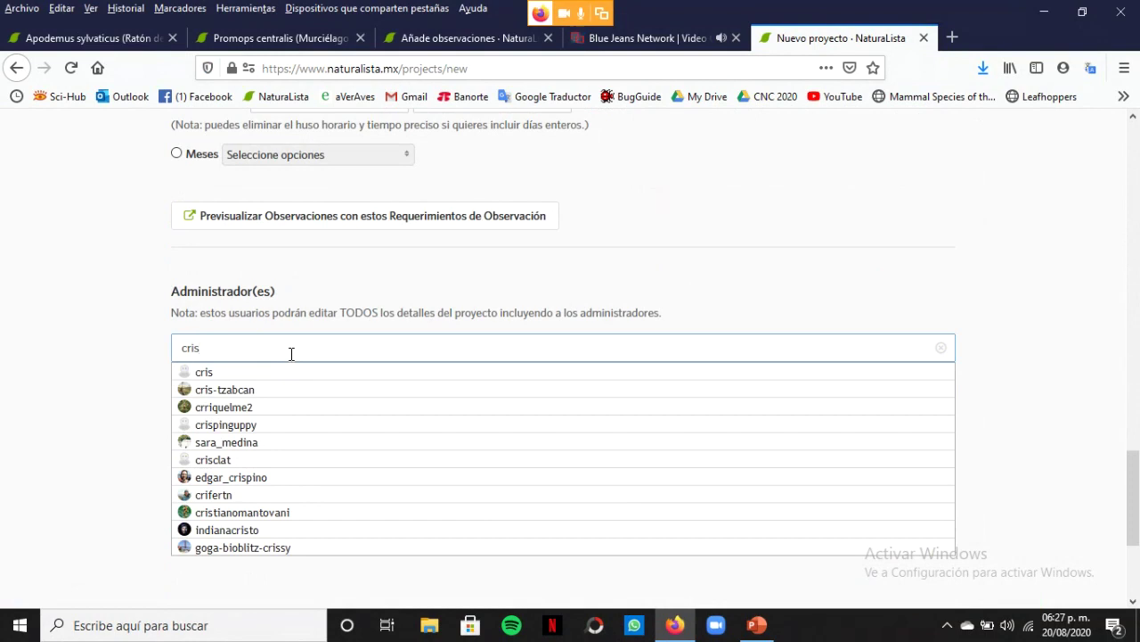
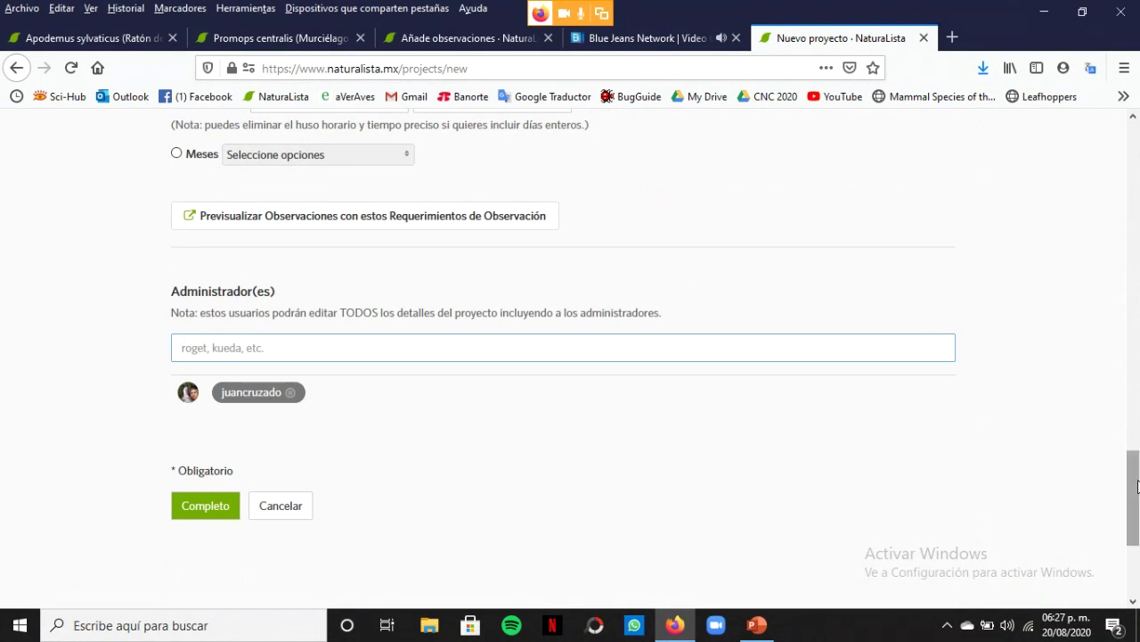
drag(1138, 486, 1135, 158)
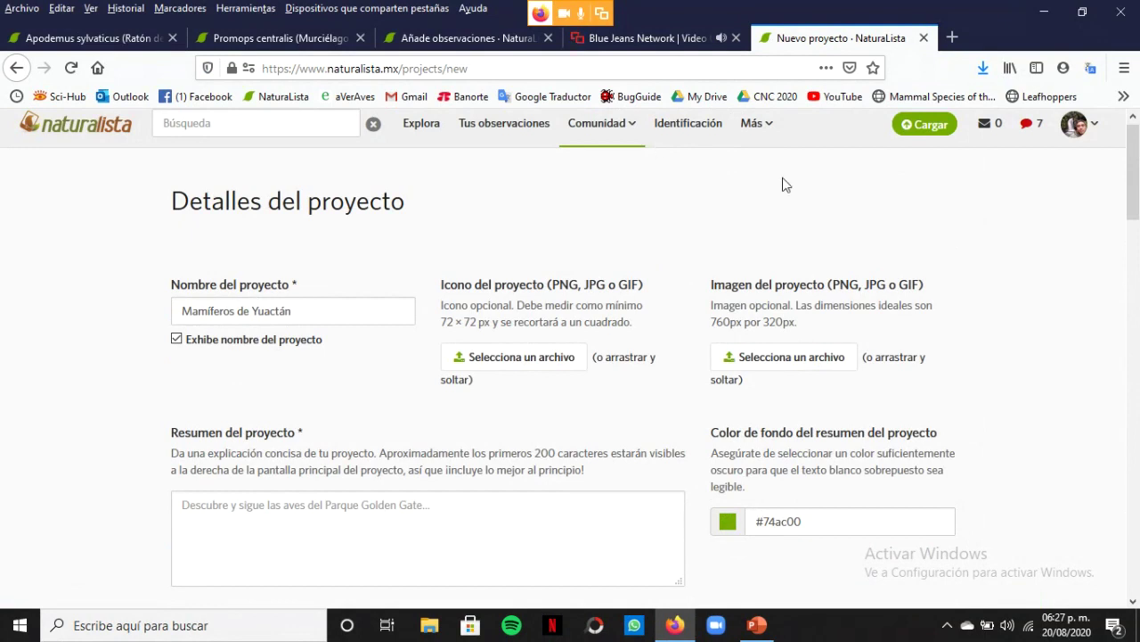
Go to the Guías page from the Más menu
mouse_move(606, 123)
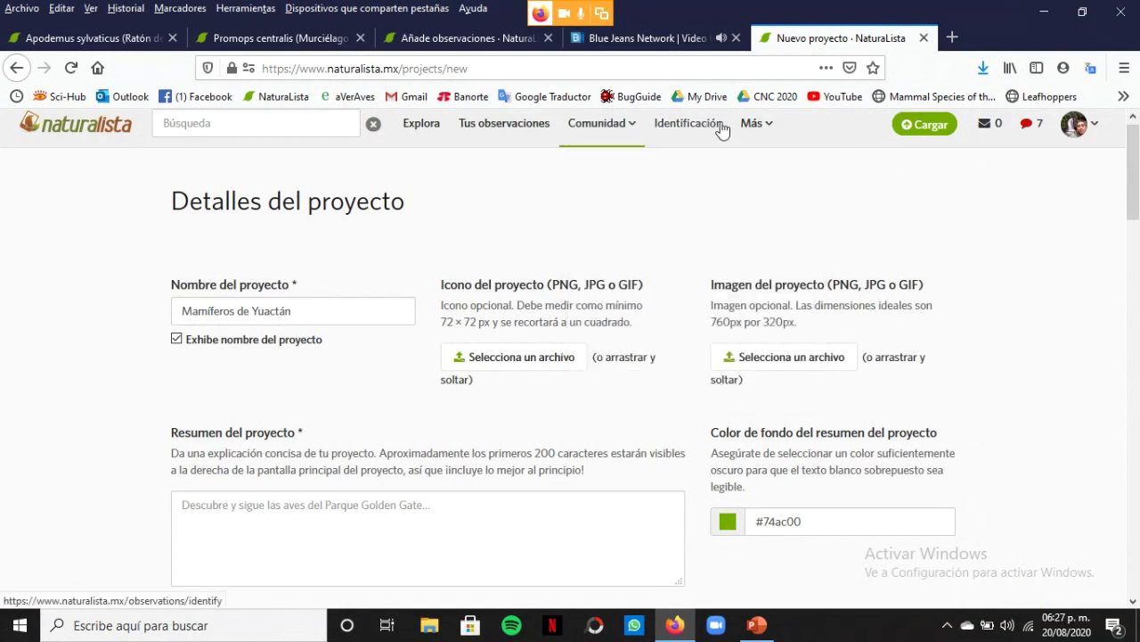
mouse_move(762, 122)
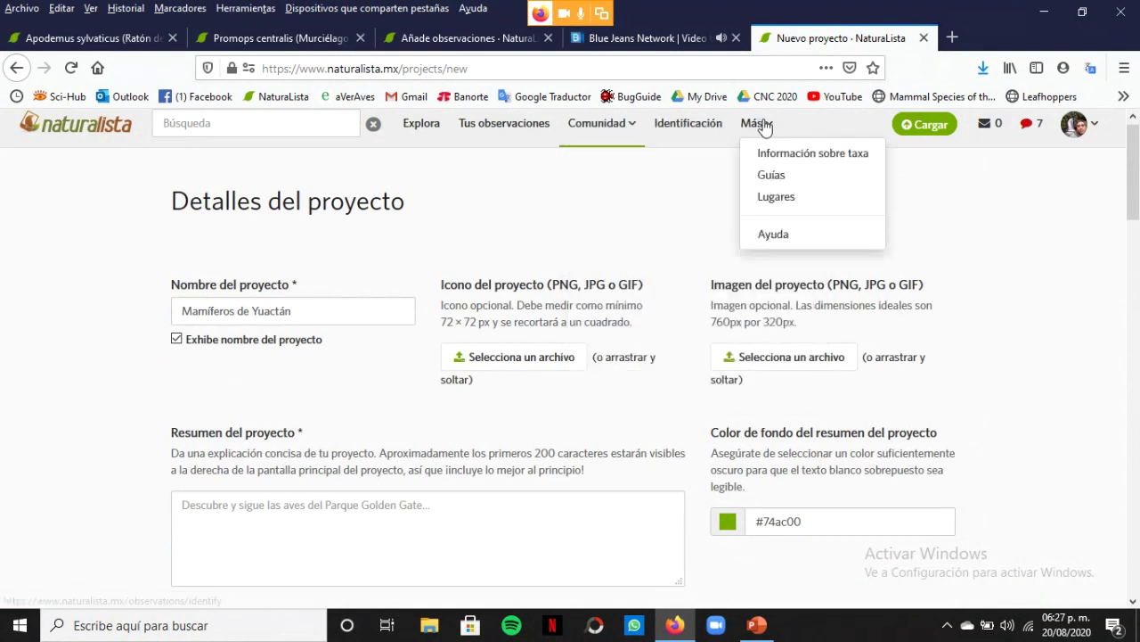
click(773, 176)
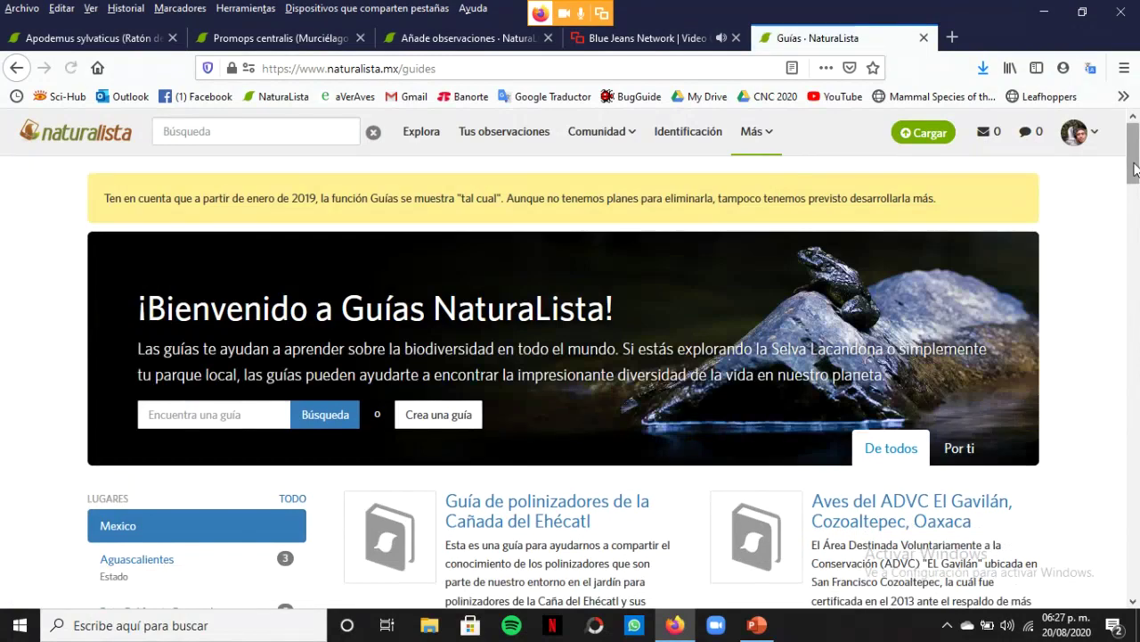
Filter the guides list to 'Por ti' to show only the user's own guides
scroll(1134, 170, down, 2)
scroll(1134, 185, down, 1)
drag(1134, 192, 1135, 158)
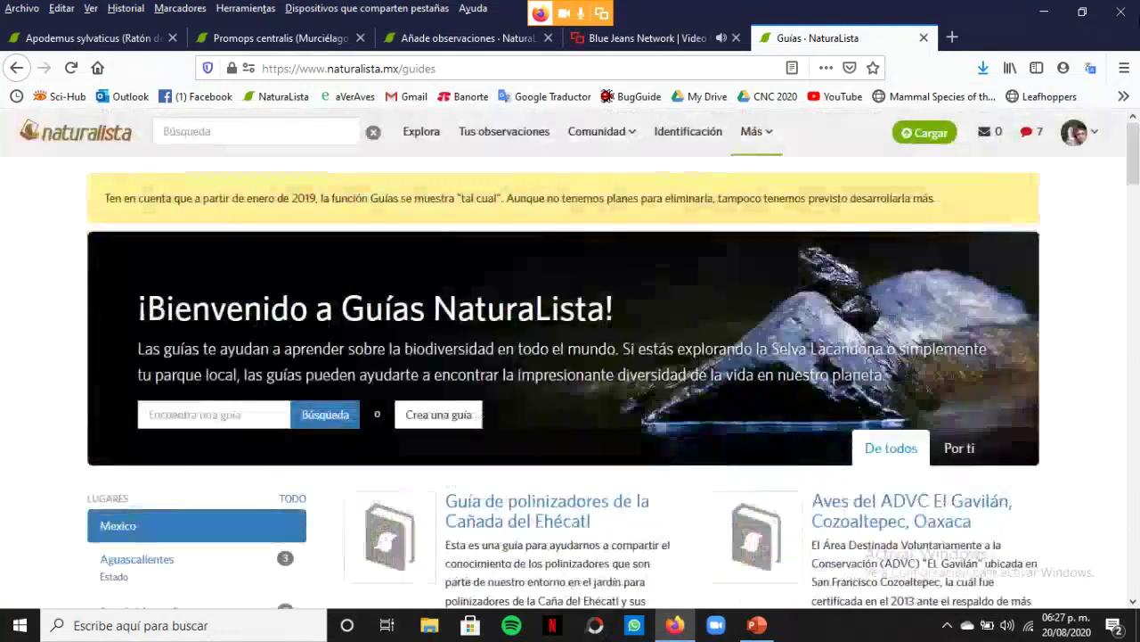
click(960, 447)
Open the 'Odonatos del Noreste de México' guide from the Por ti list
drag(1135, 182, 1139, 267)
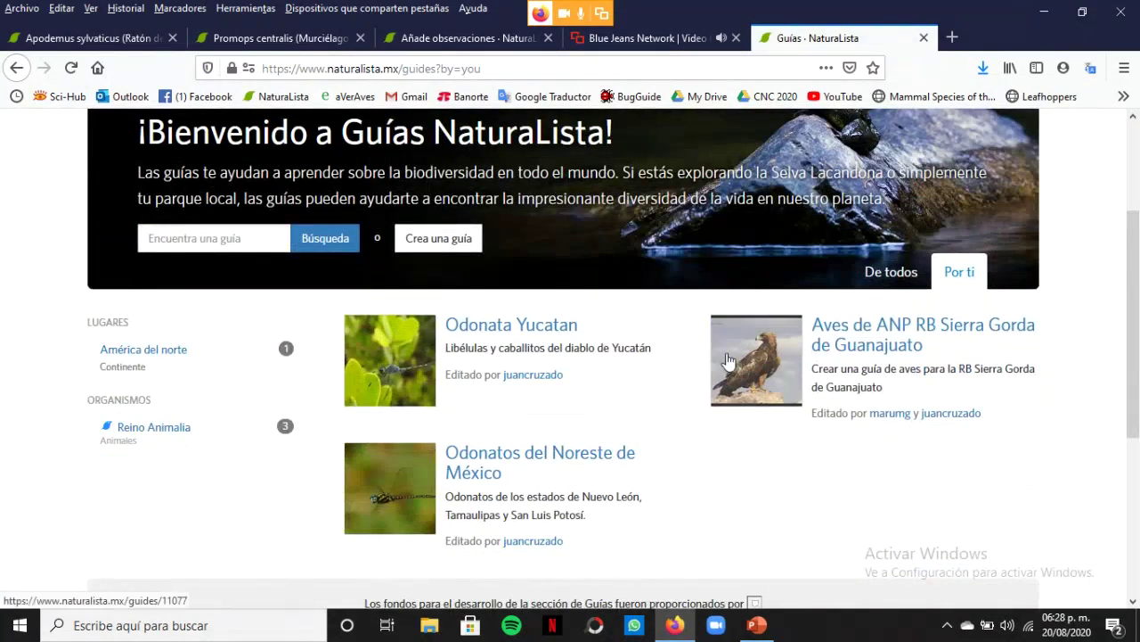
click(488, 461)
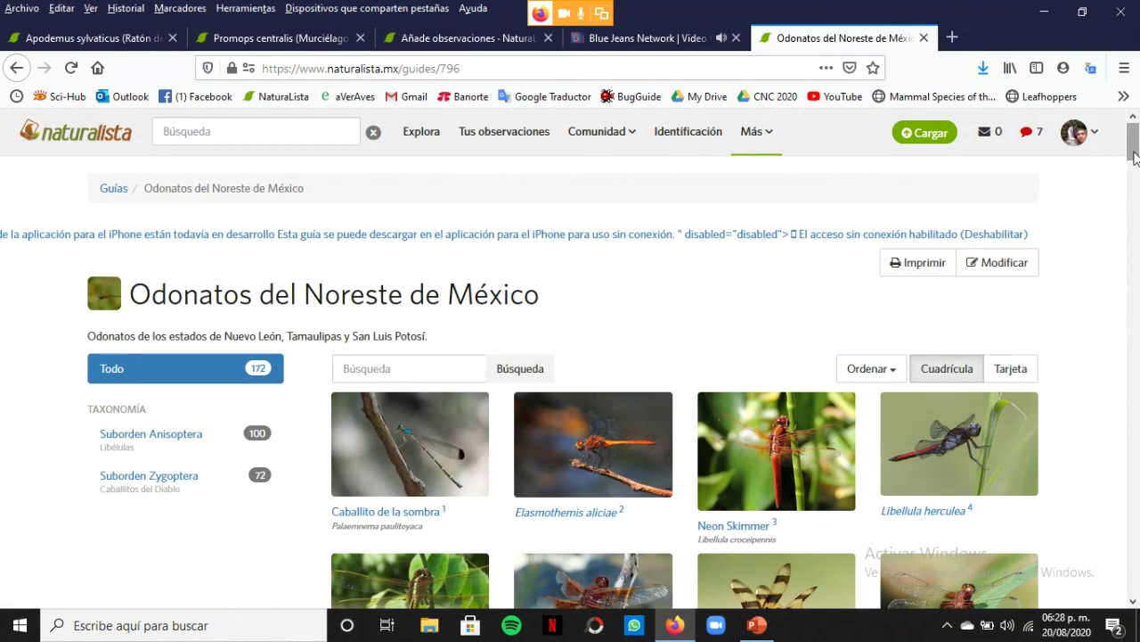
Narrow the guide to suborder Anisoptera, then family Aeshnidae, and browse its 13 darners
drag(1135, 158, 1135, 167)
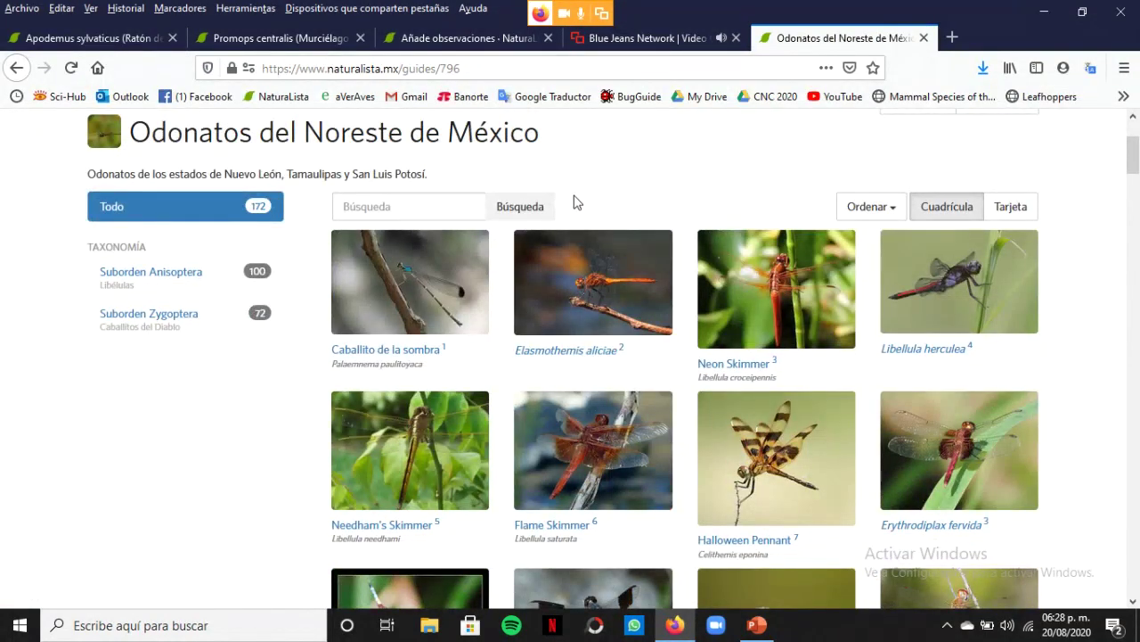
click(140, 276)
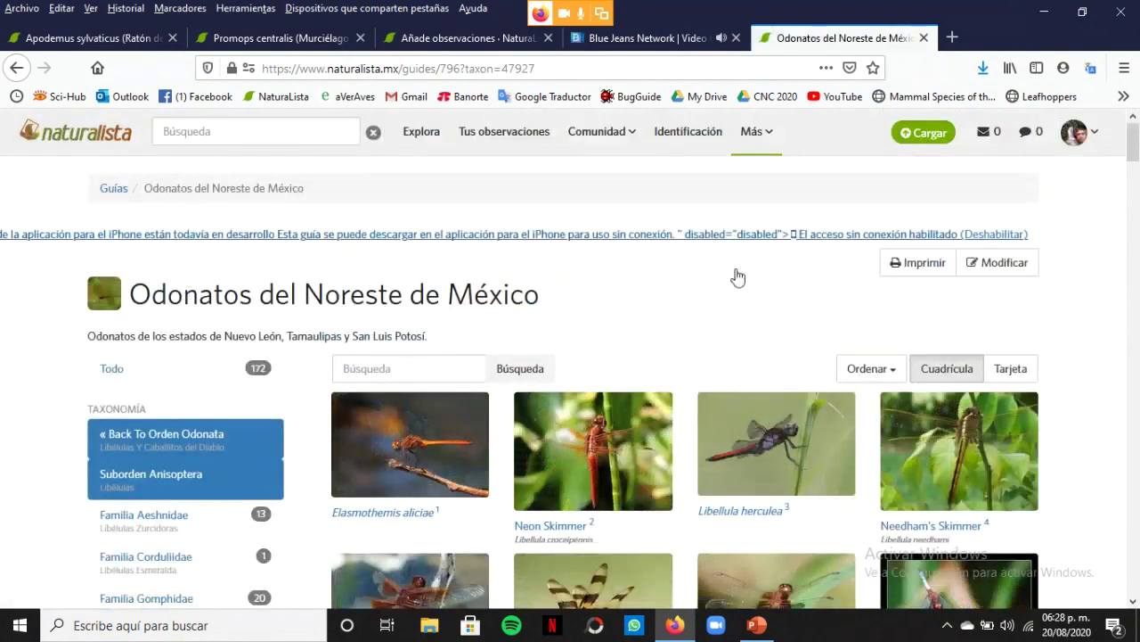
drag(1133, 149, 1137, 158)
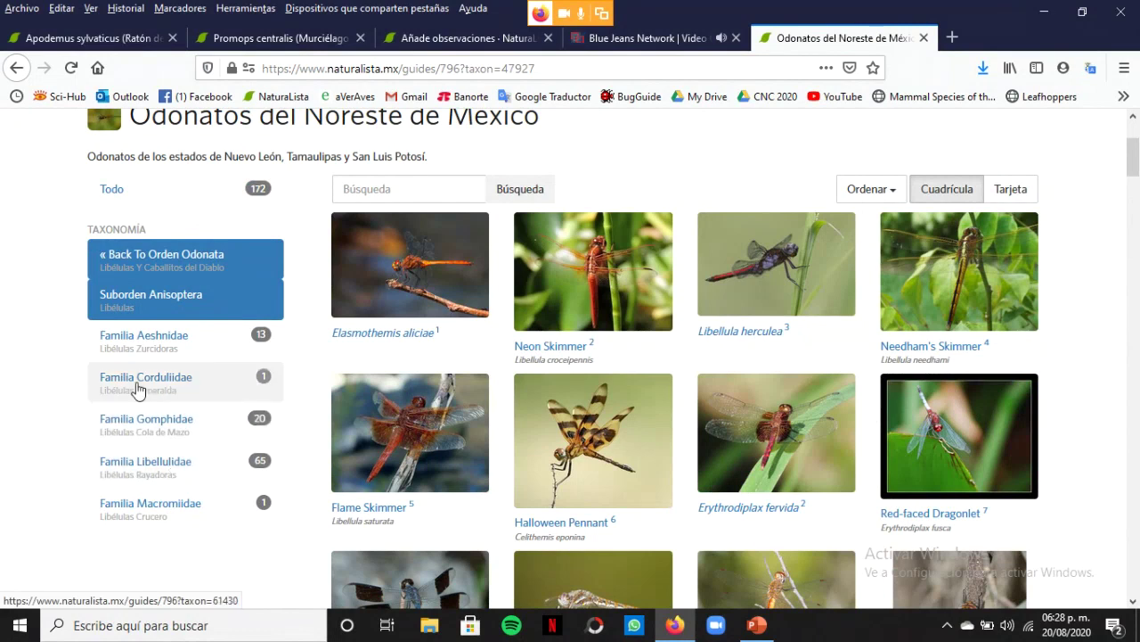
click(185, 344)
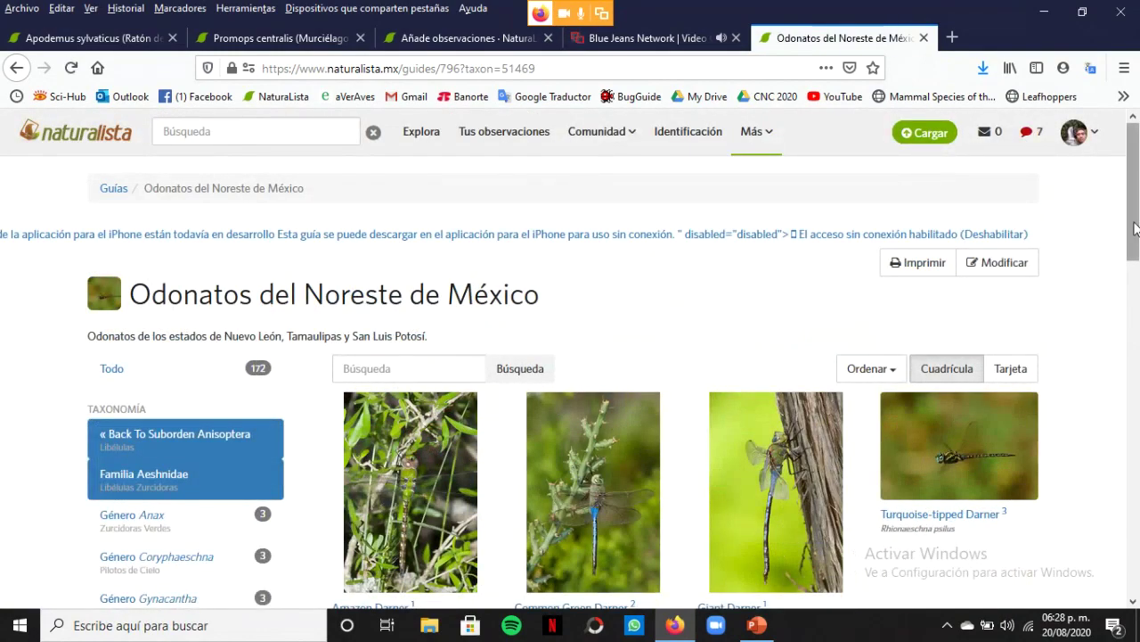
drag(1134, 229, 1138, 350)
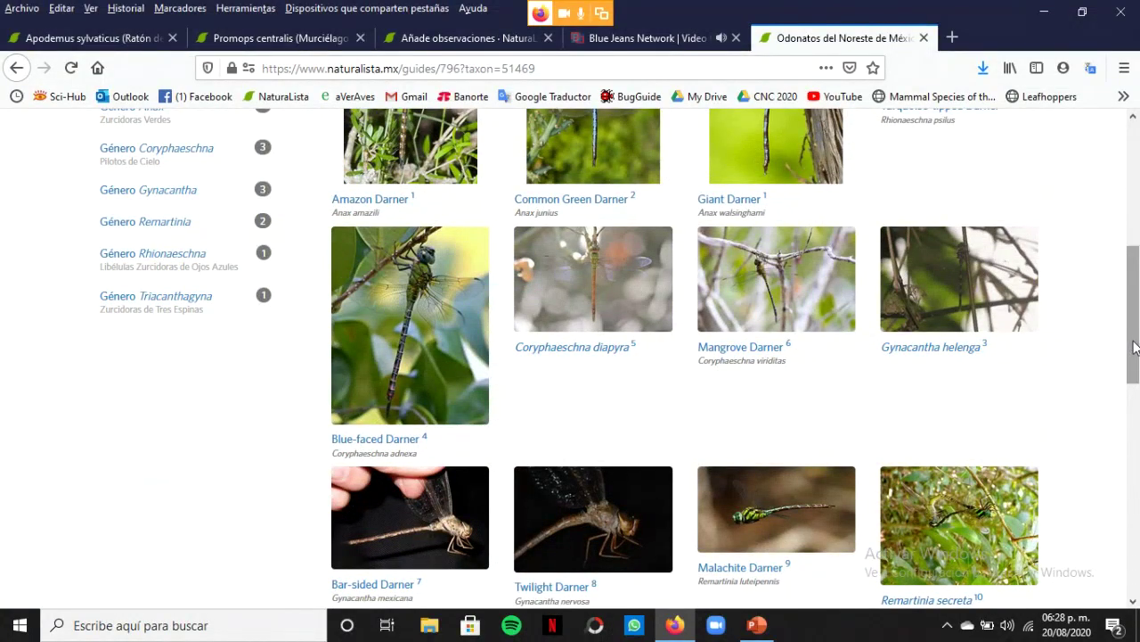
drag(1135, 347, 1138, 171)
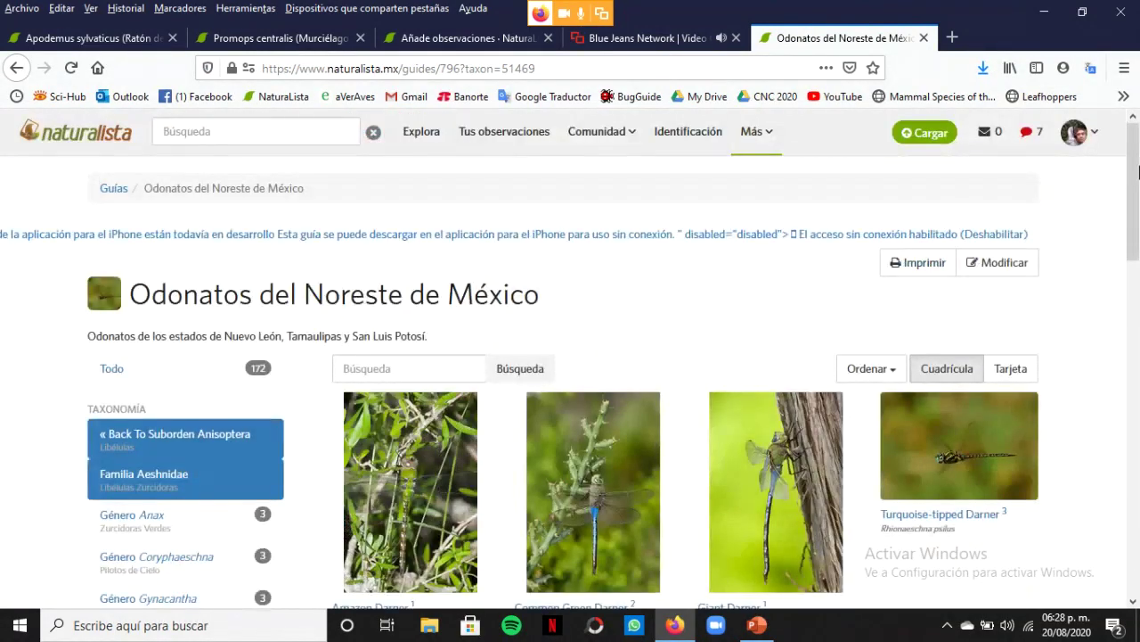